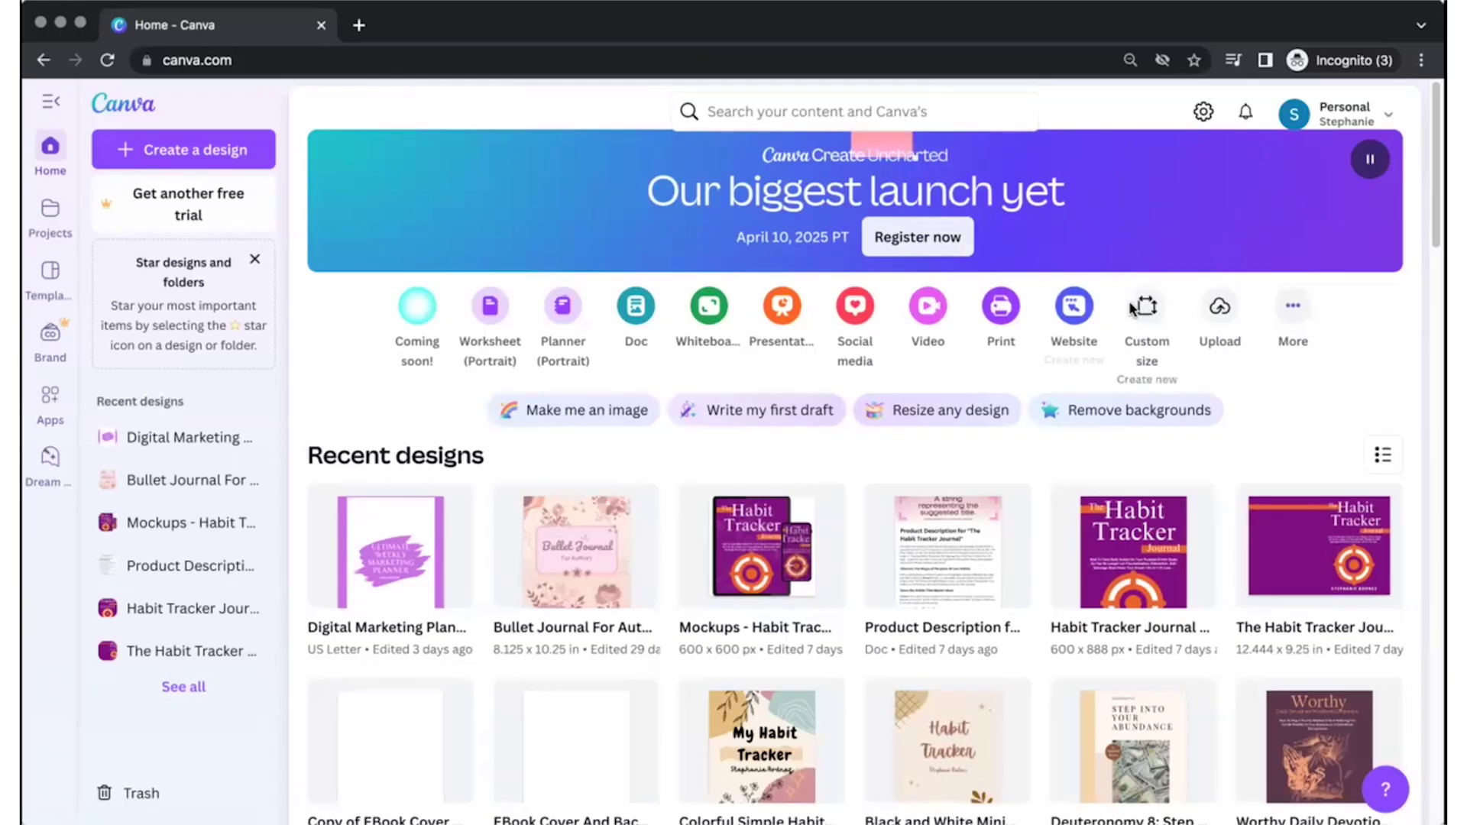
- Search Canva Templates for "notebook" and start a design from the Simple A4 Lined Paper template
left_click(790, 106)
type("notebook")
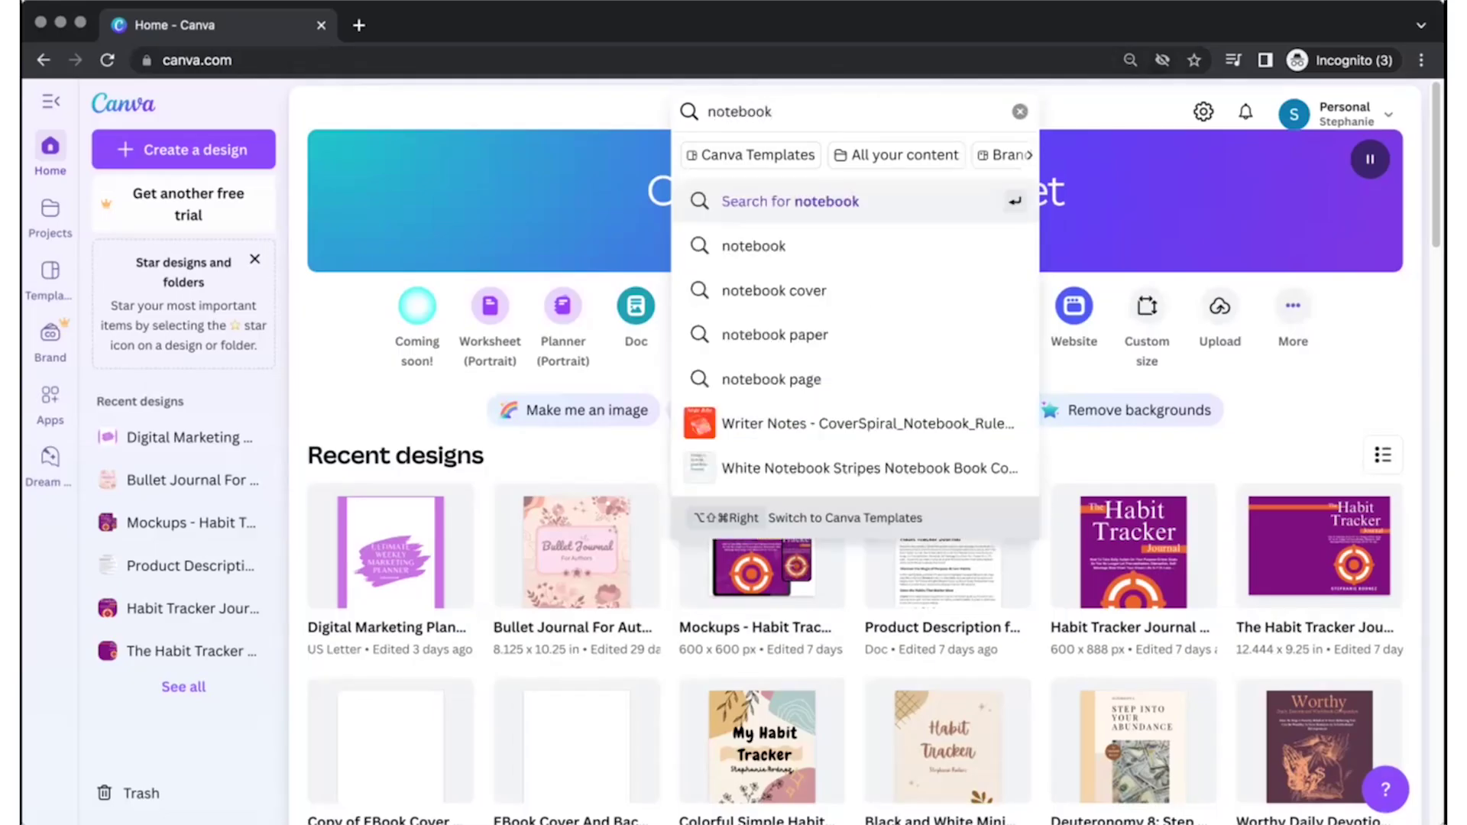
left_click(754, 160)
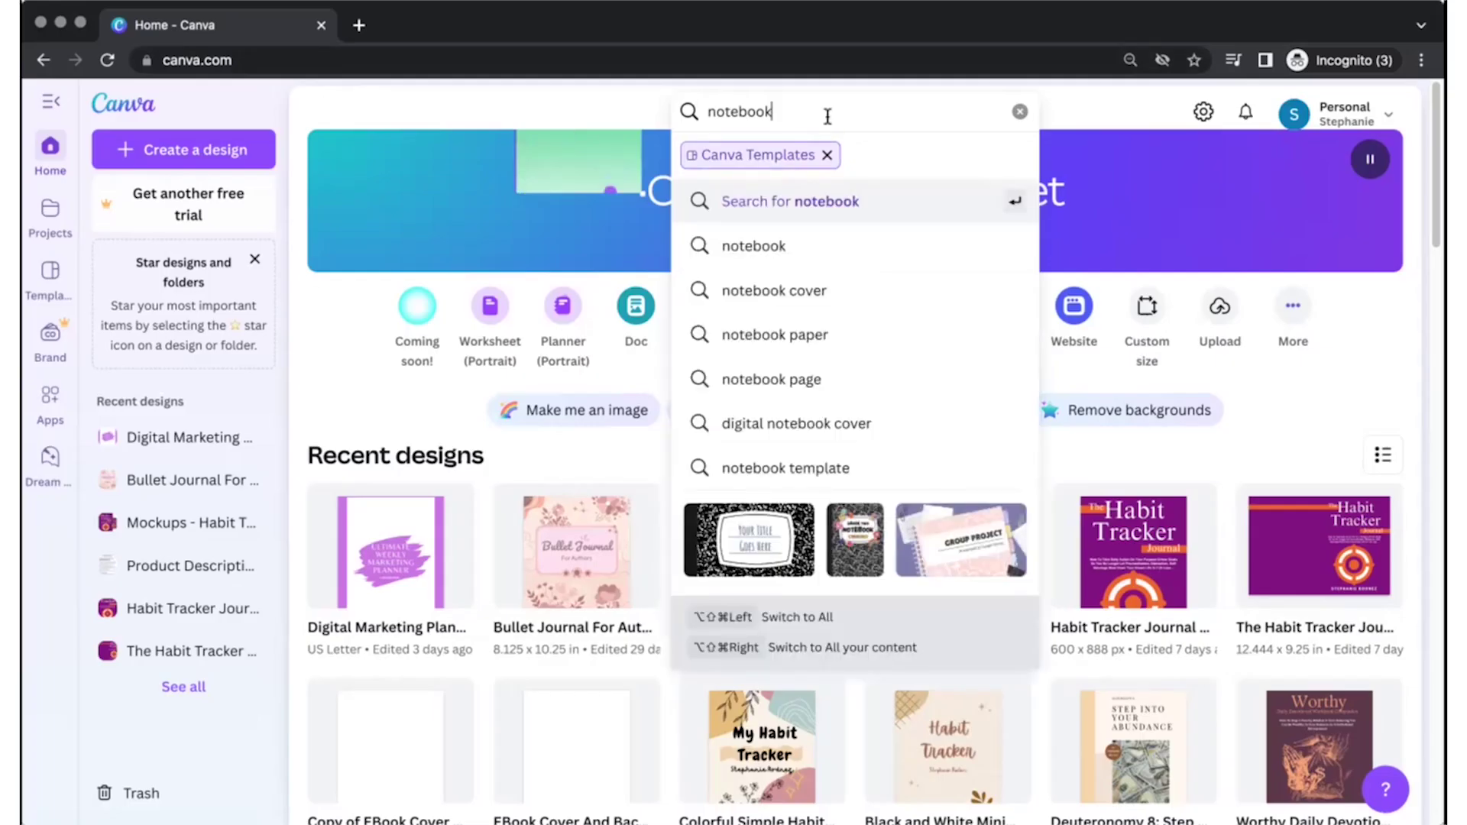
key("Return")
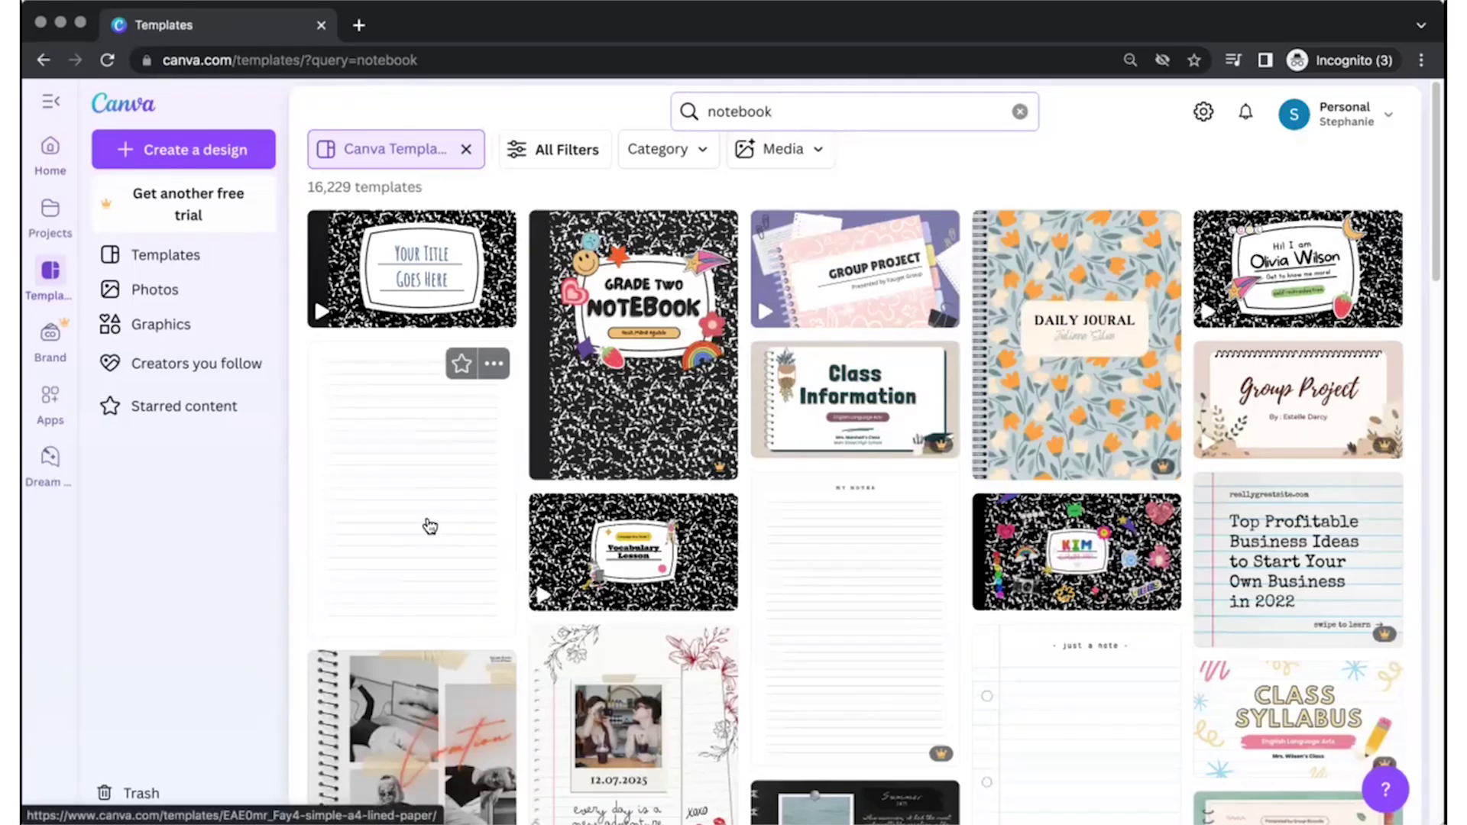
left_click(426, 498)
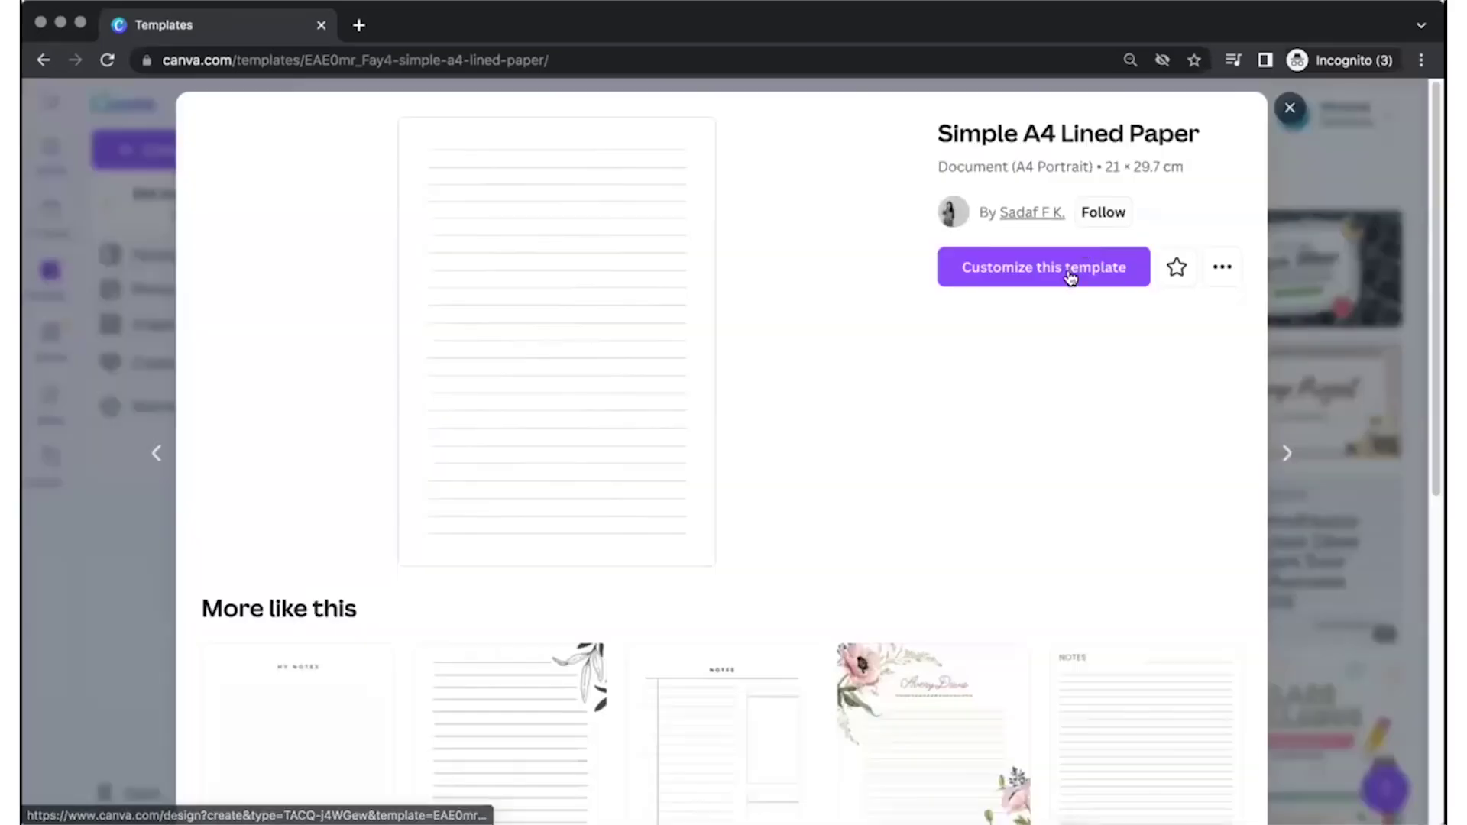
left_click(1068, 273)
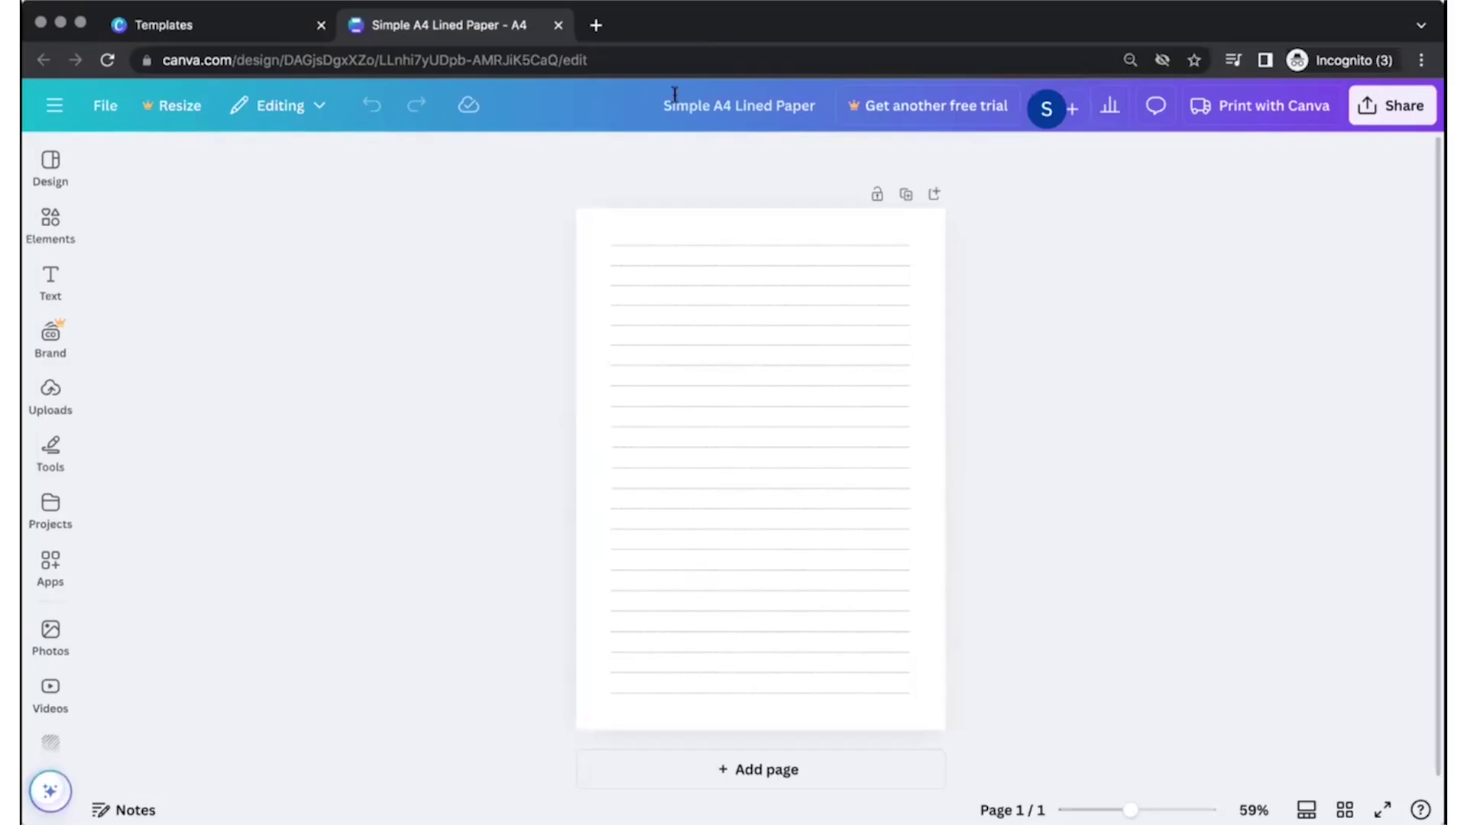
- Add a blank page and move it ahead of the lined page
left_click(792, 770)
scroll(774, 527, "up", 5)
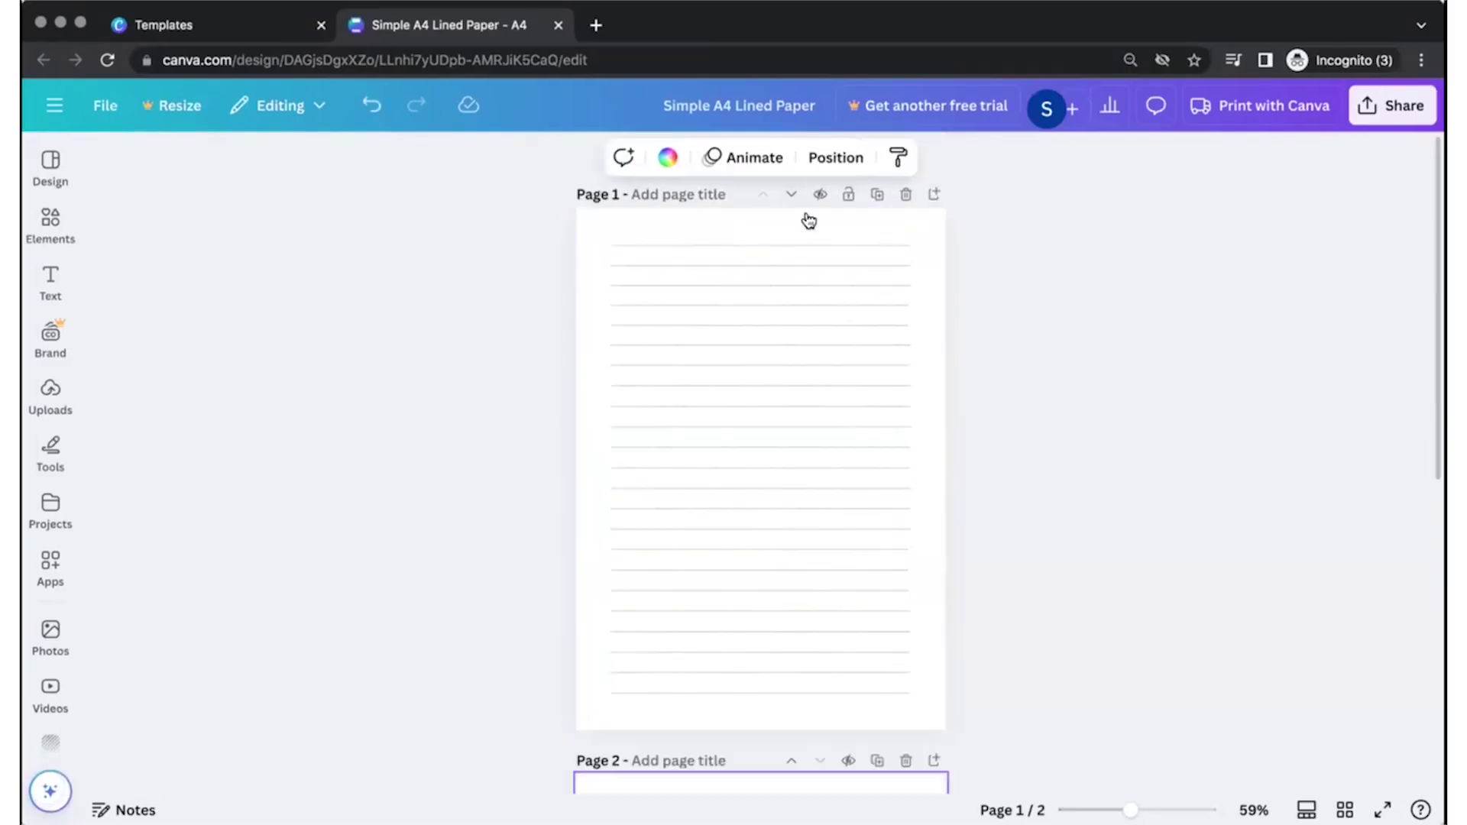
left_click(791, 761)
scroll(819, 678, "down", 5)
scroll(935, 434, "up", 5)
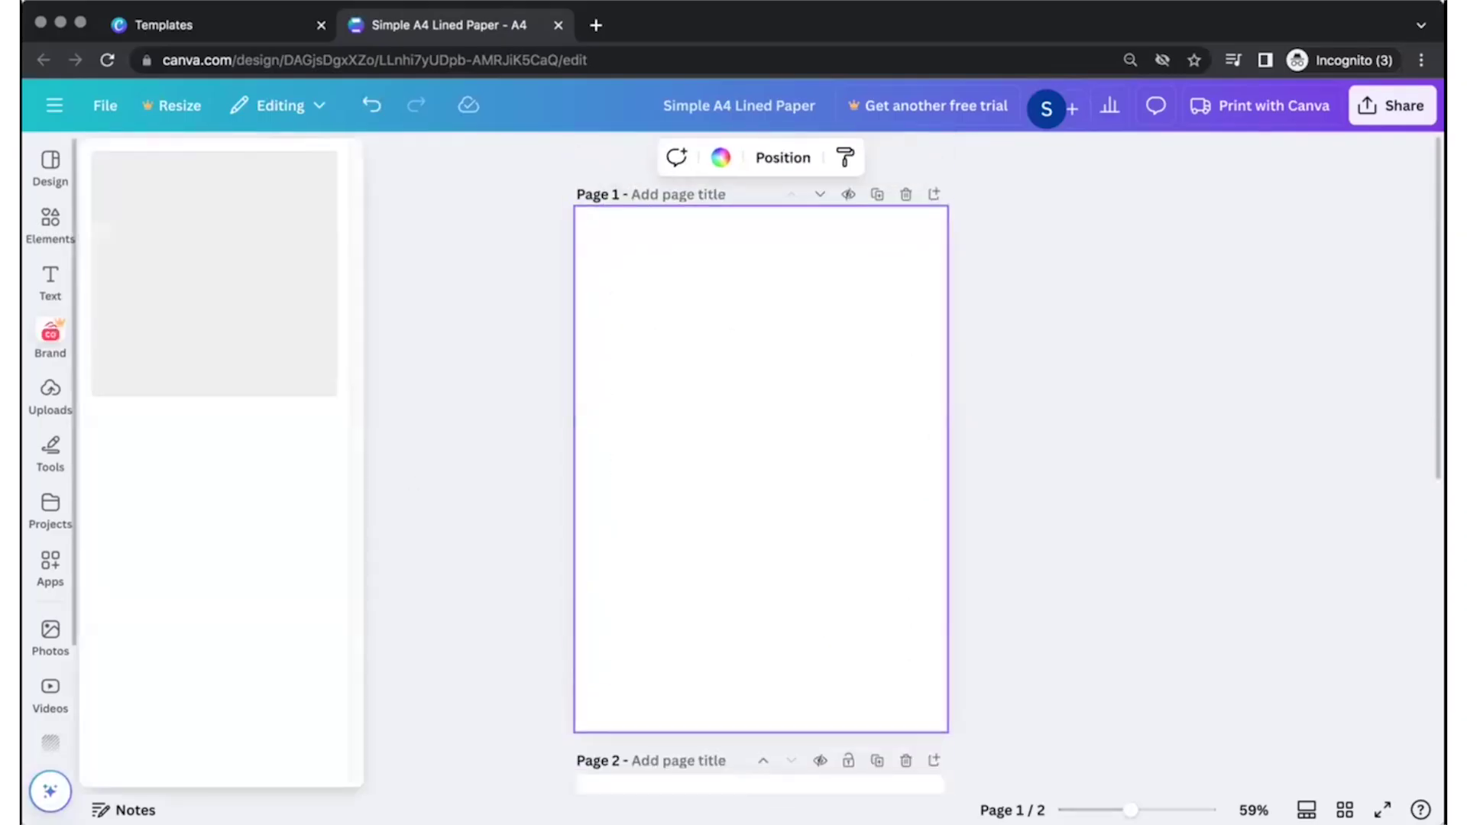
- Search the design templates for "journal book cover"
left_click(46, 174)
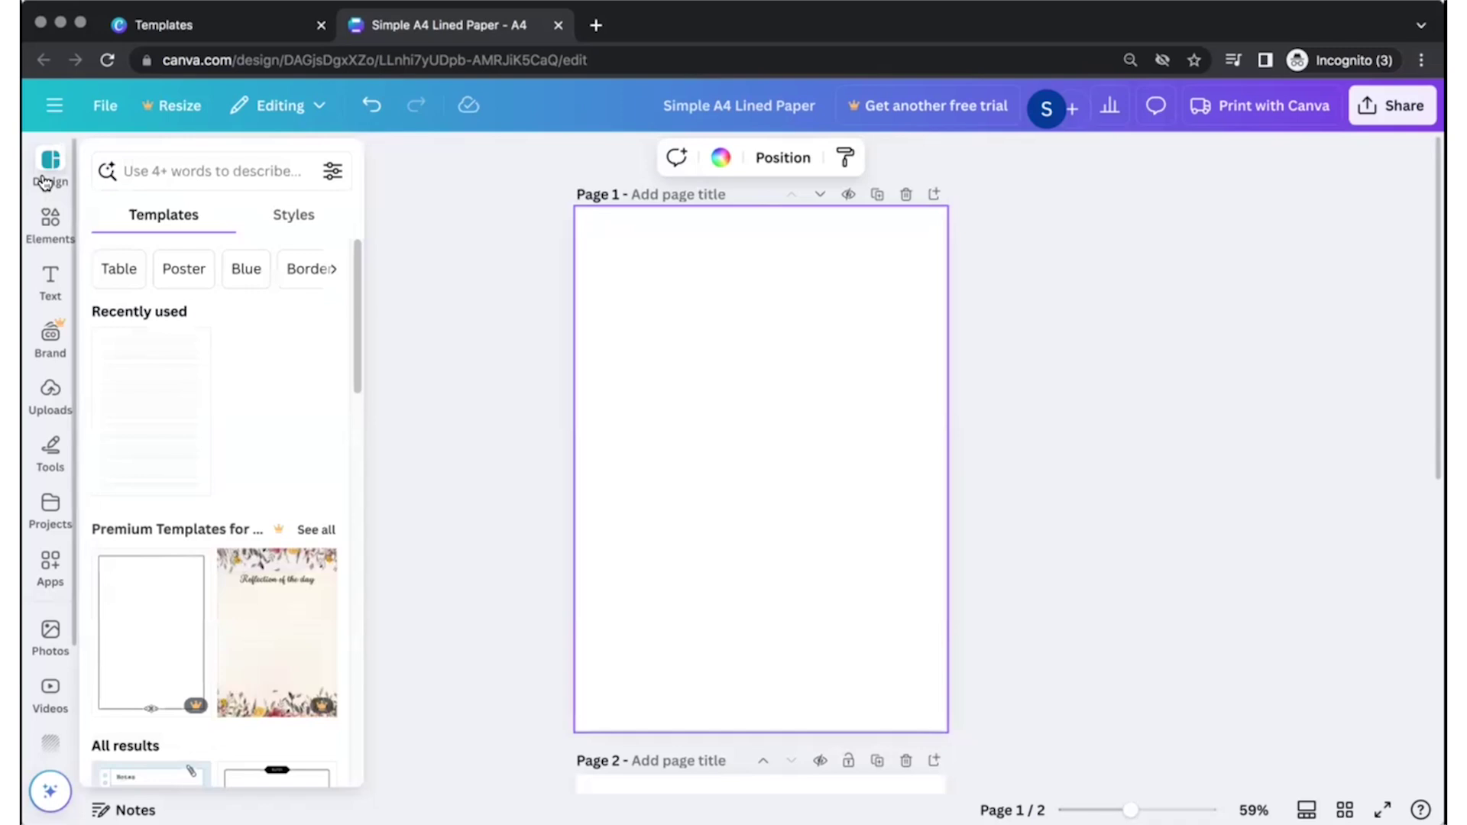
left_click(171, 153)
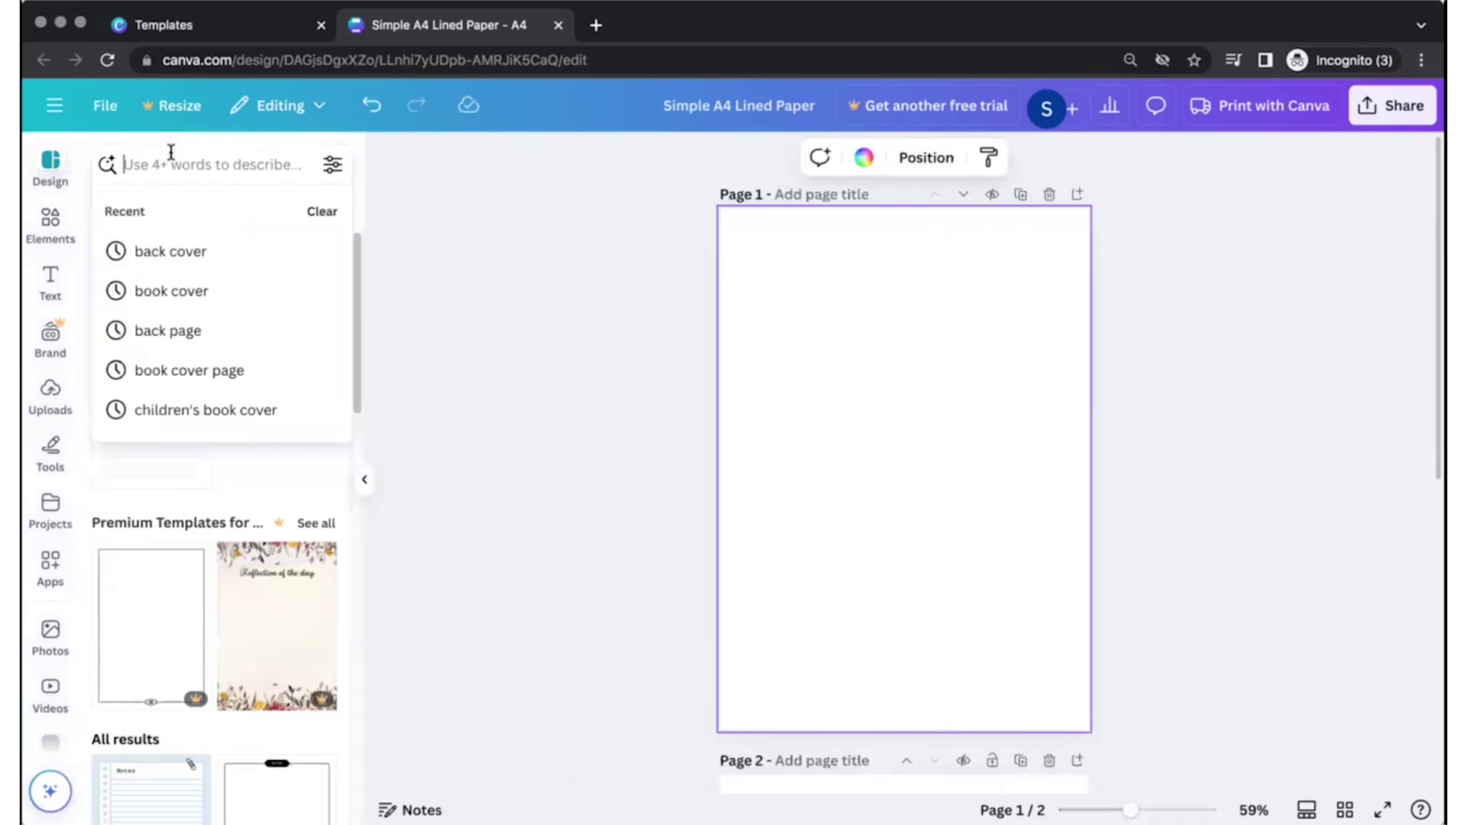
type("journal book cover")
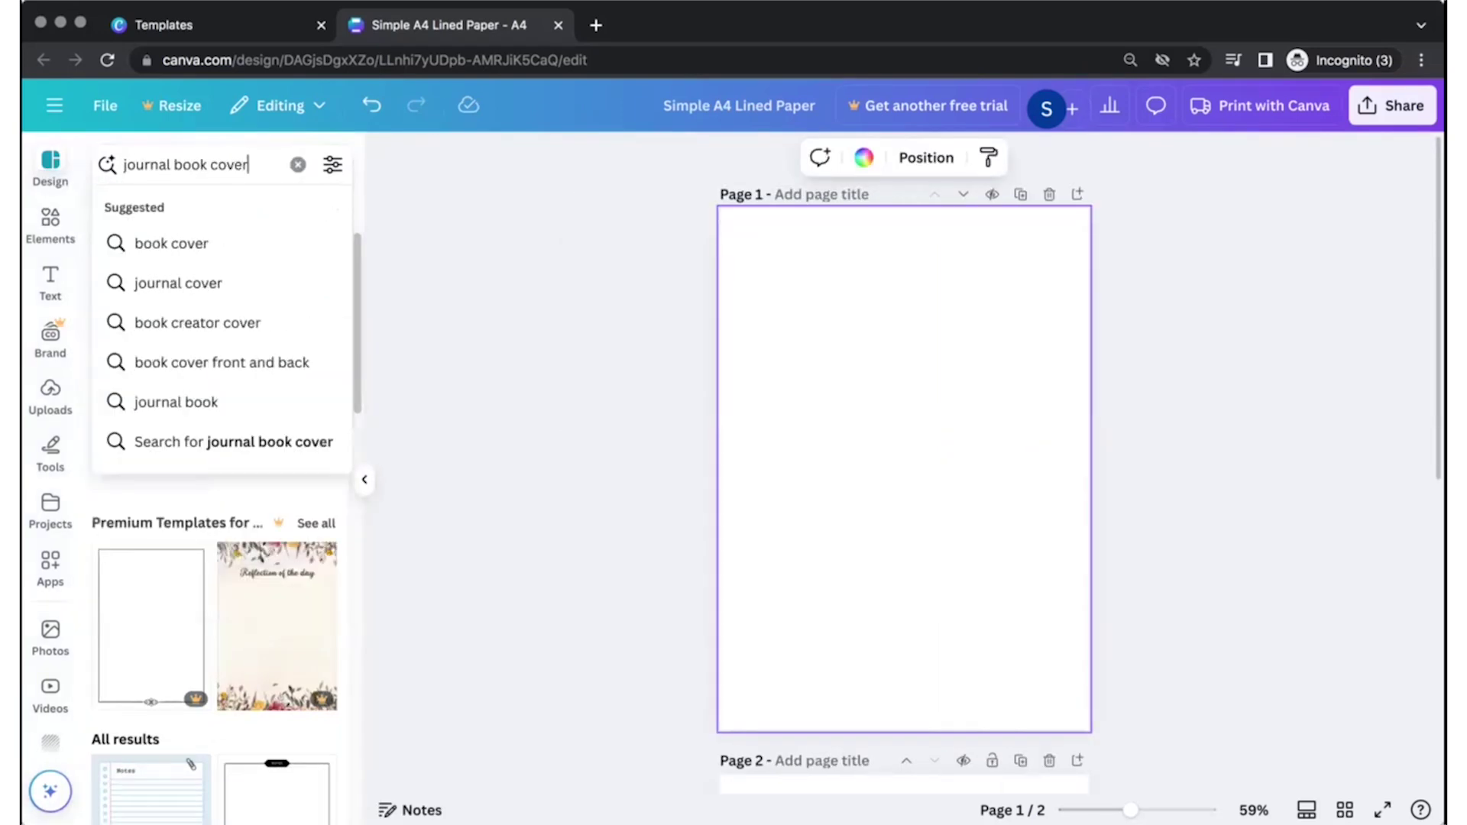
key("Return")
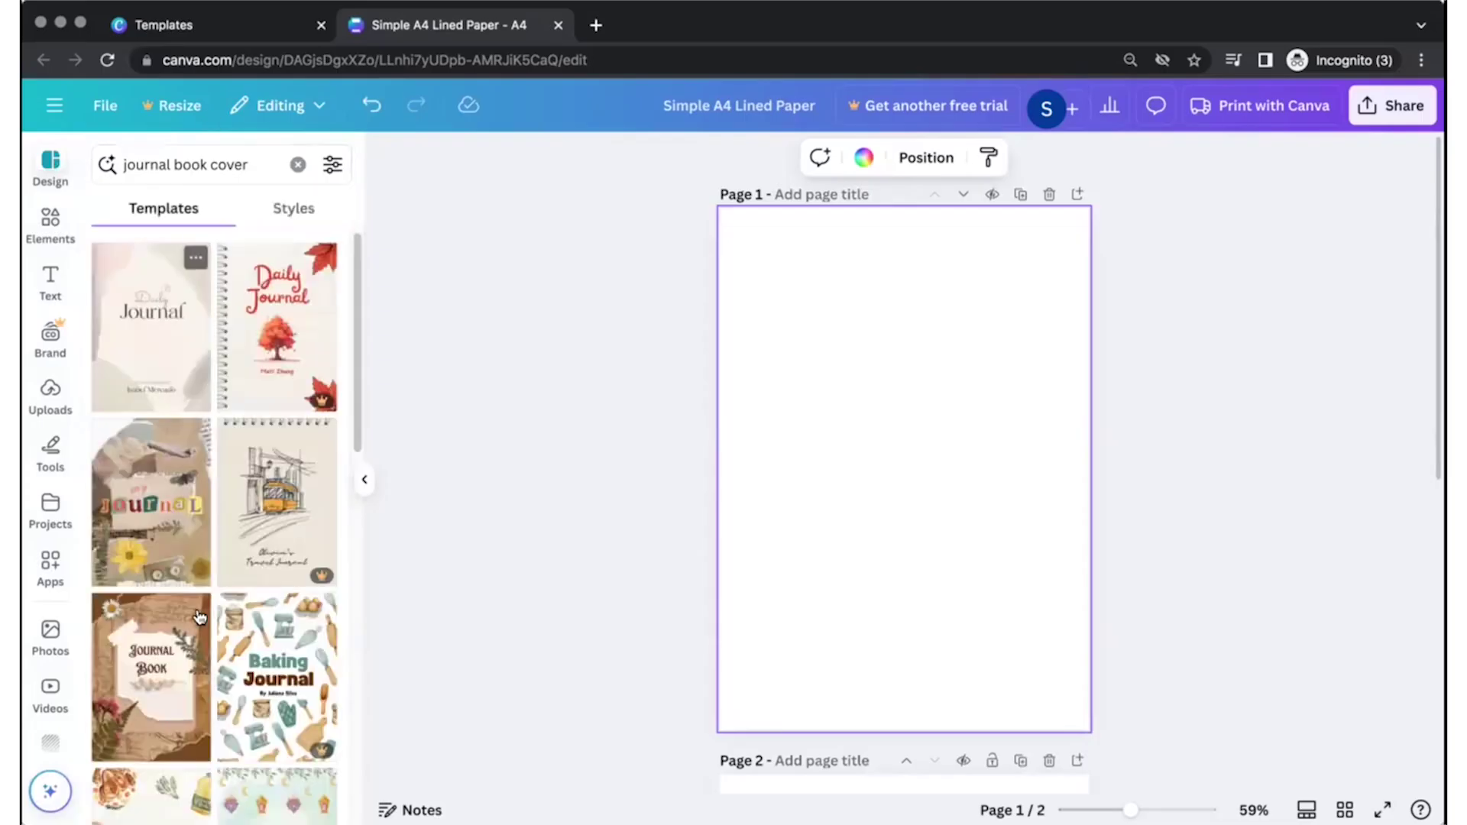
- Apply the black and white cat "Journal Book" cover template to the blank first page
scroll(169, 655, "down", 1)
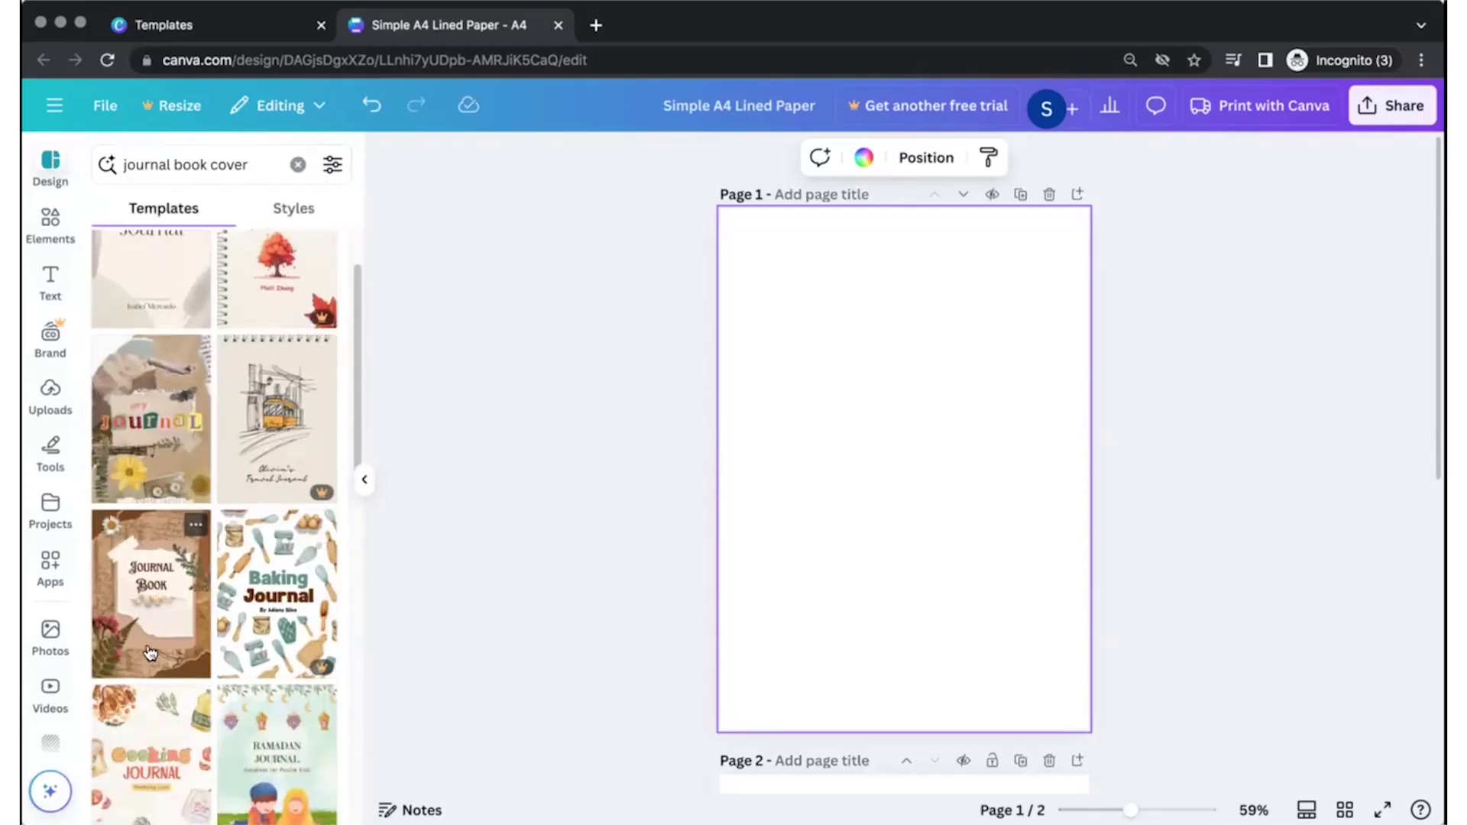
scroll(151, 653, "down", 3)
scroll(151, 654, "down", 3)
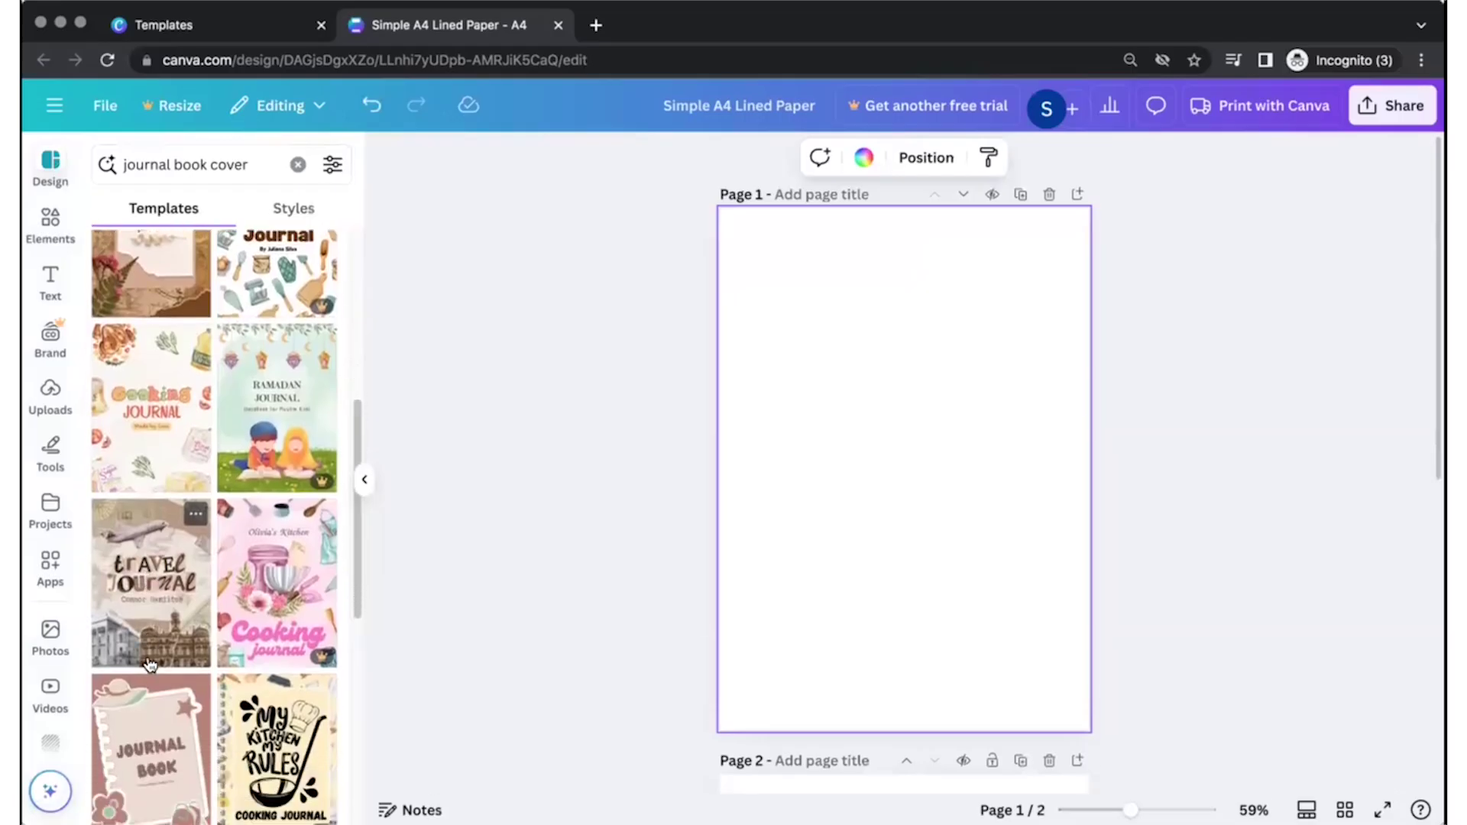
scroll(145, 670, "down", 2)
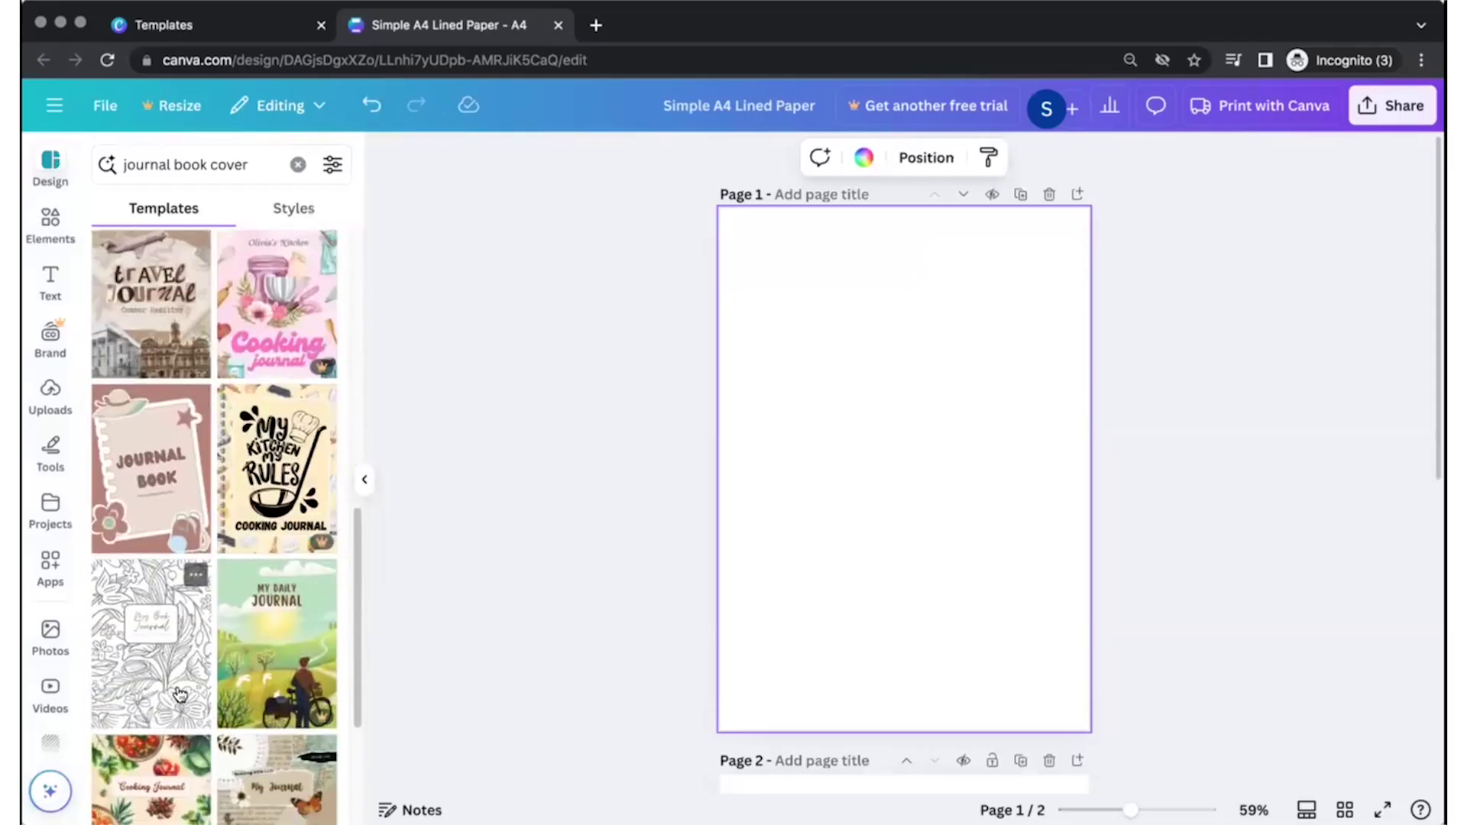
scroll(303, 761, "down", 1)
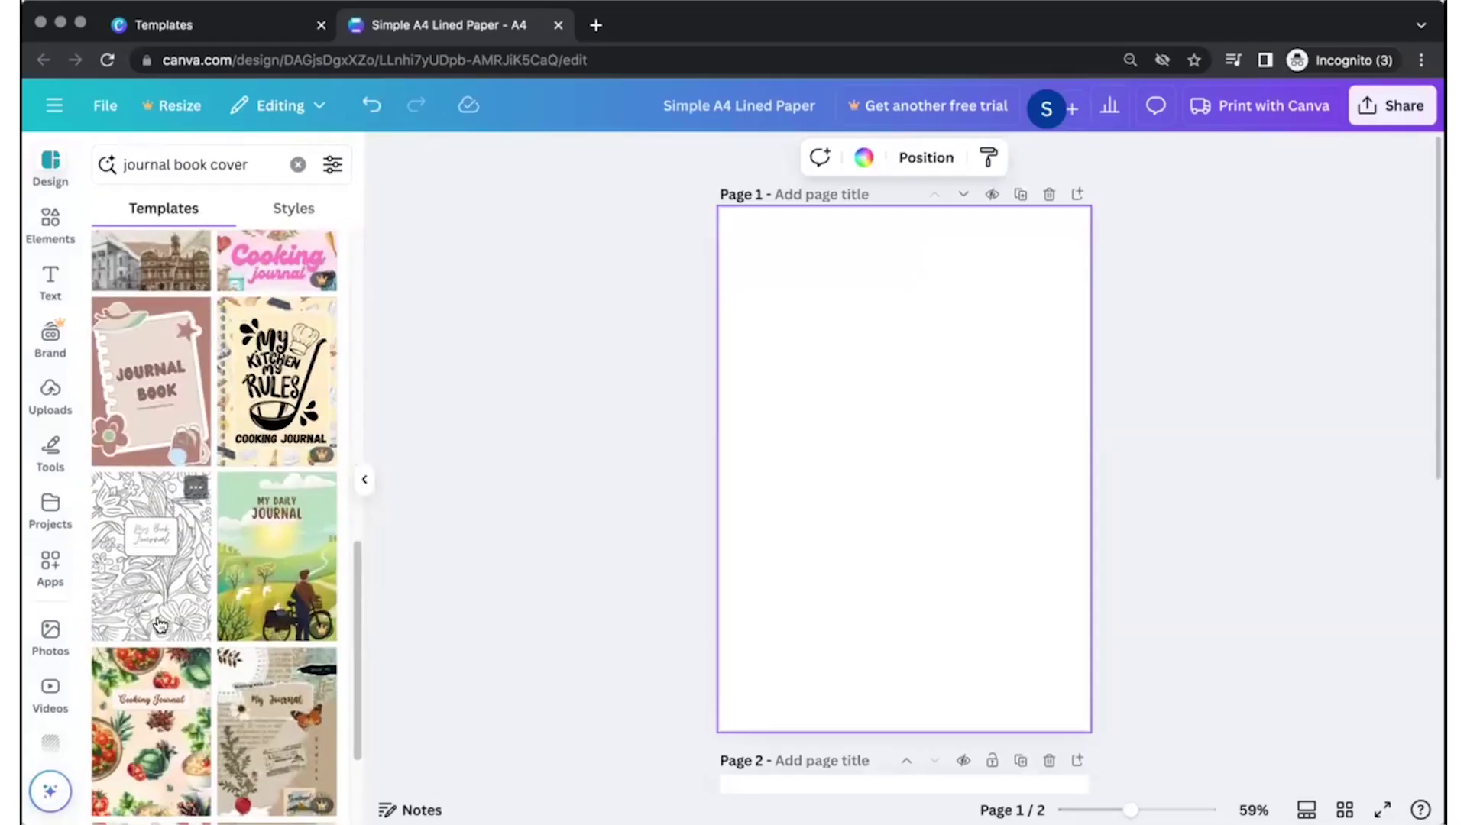
scroll(160, 625, "down", 5)
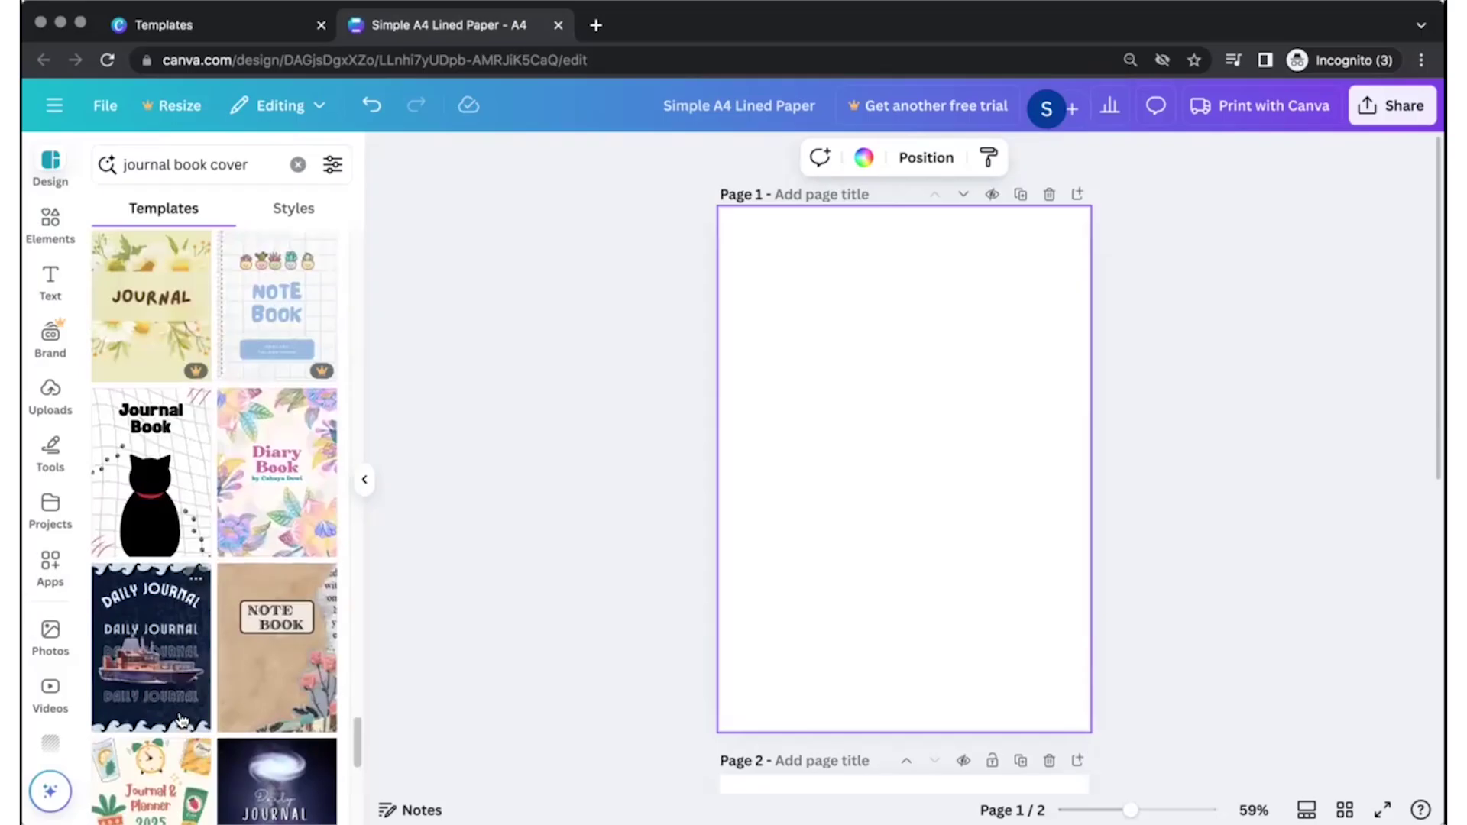
left_click(158, 491)
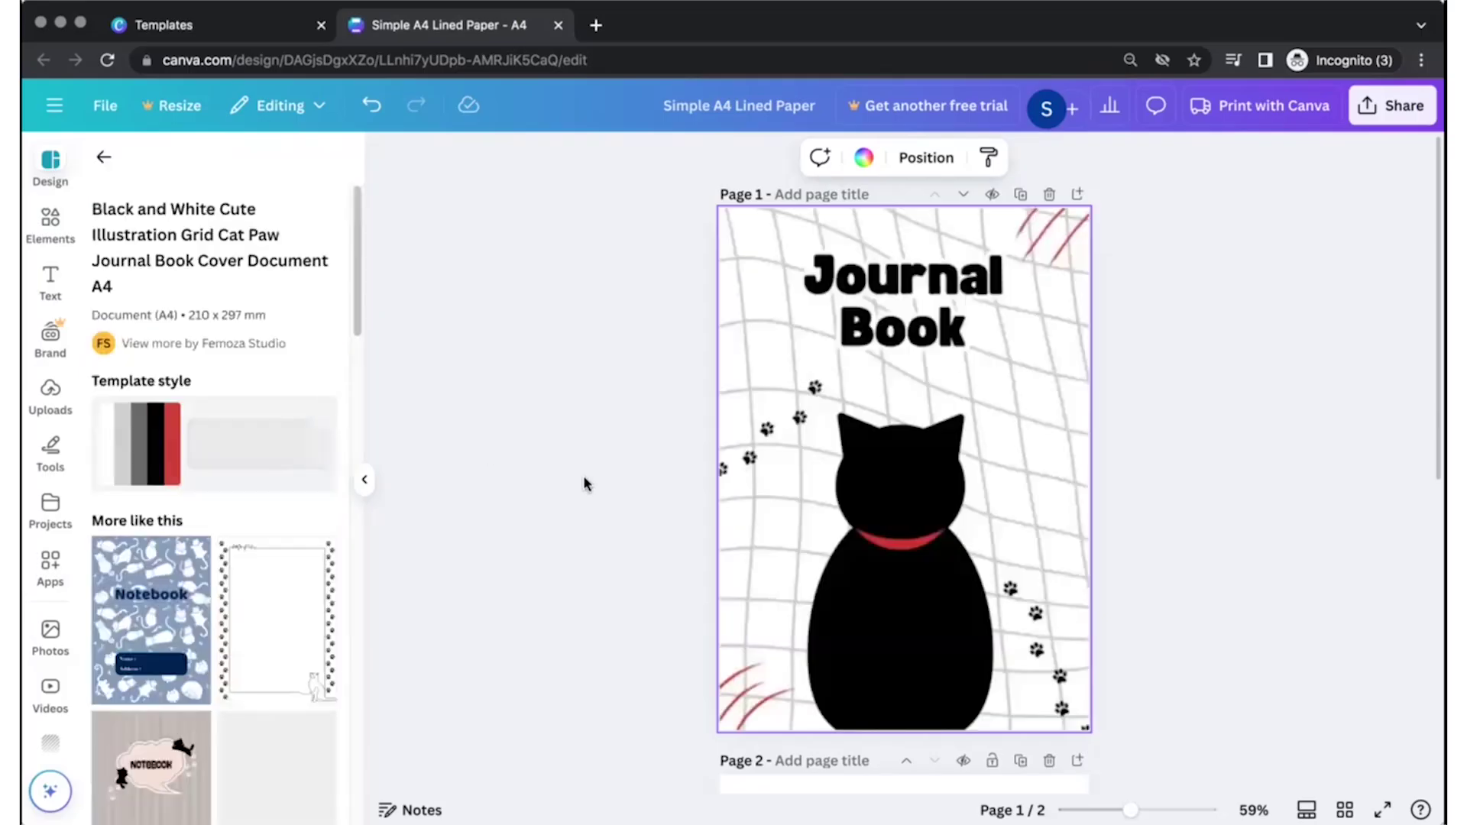
scroll(1081, 504, "down", 8)
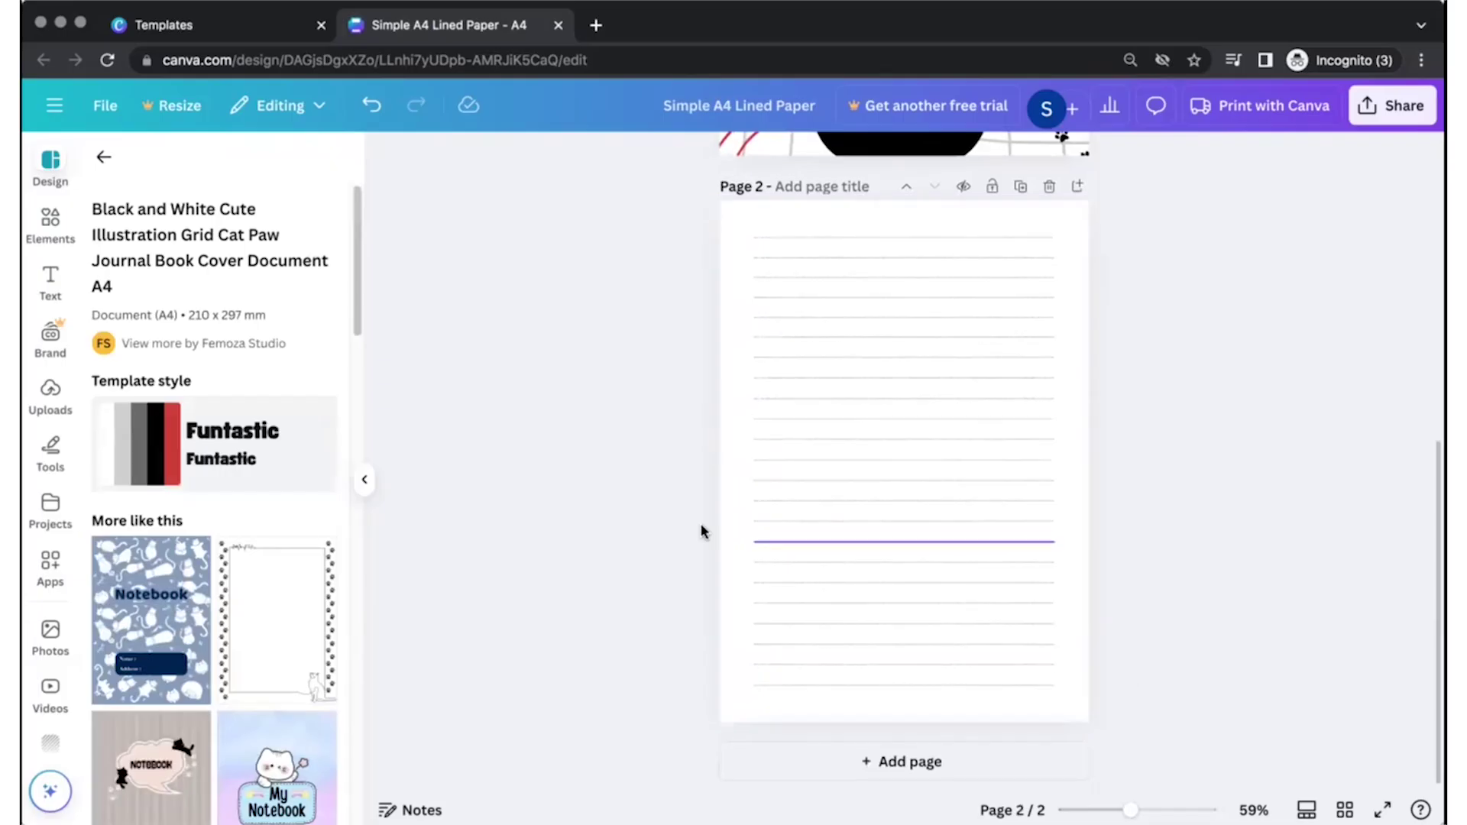
scroll(1131, 688, "up", 8)
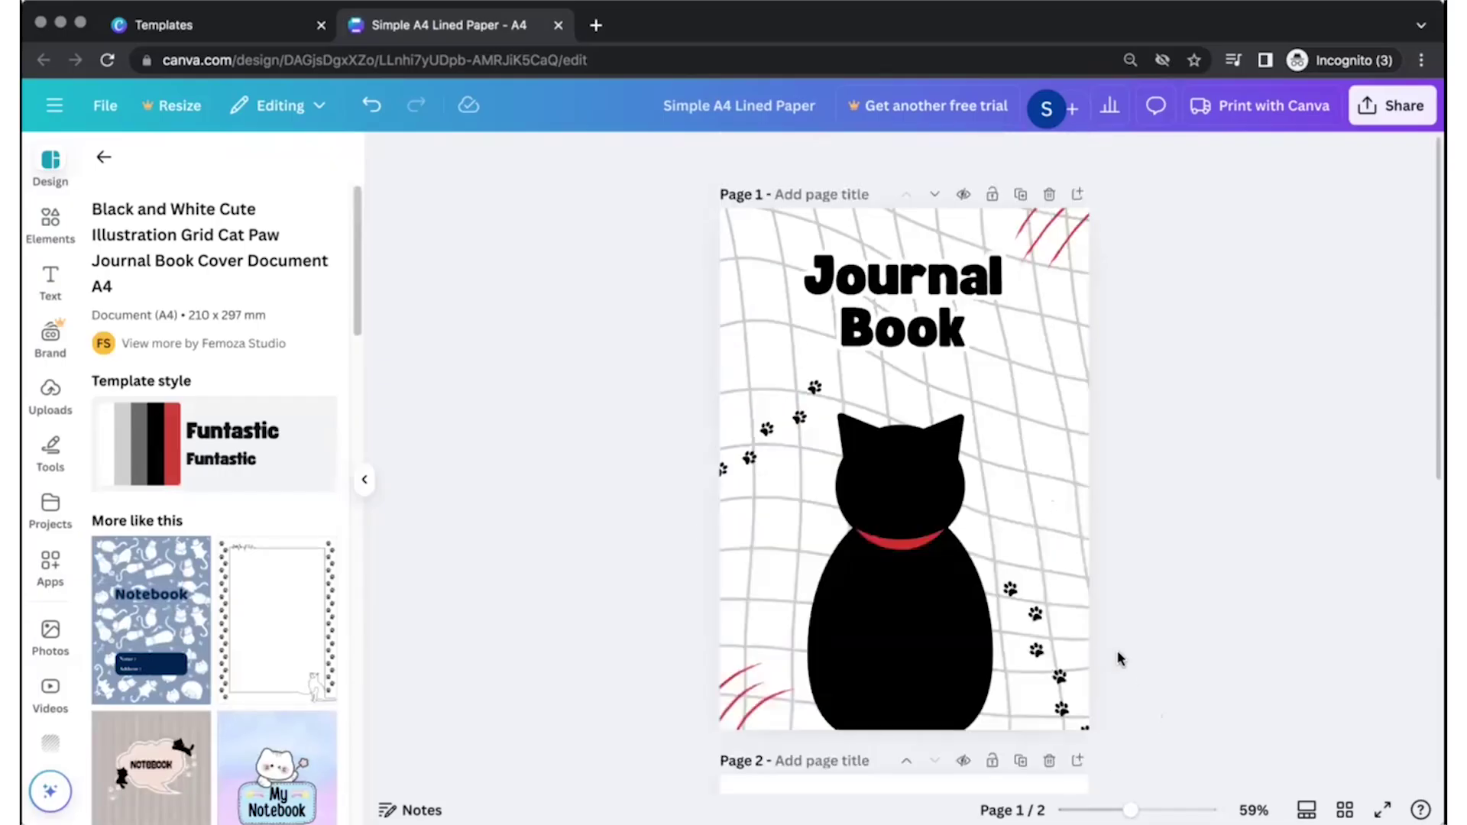
- Show all pages as a grid and duplicate the lined page repeatedly until the design has 32 pages
left_click(1341, 809)
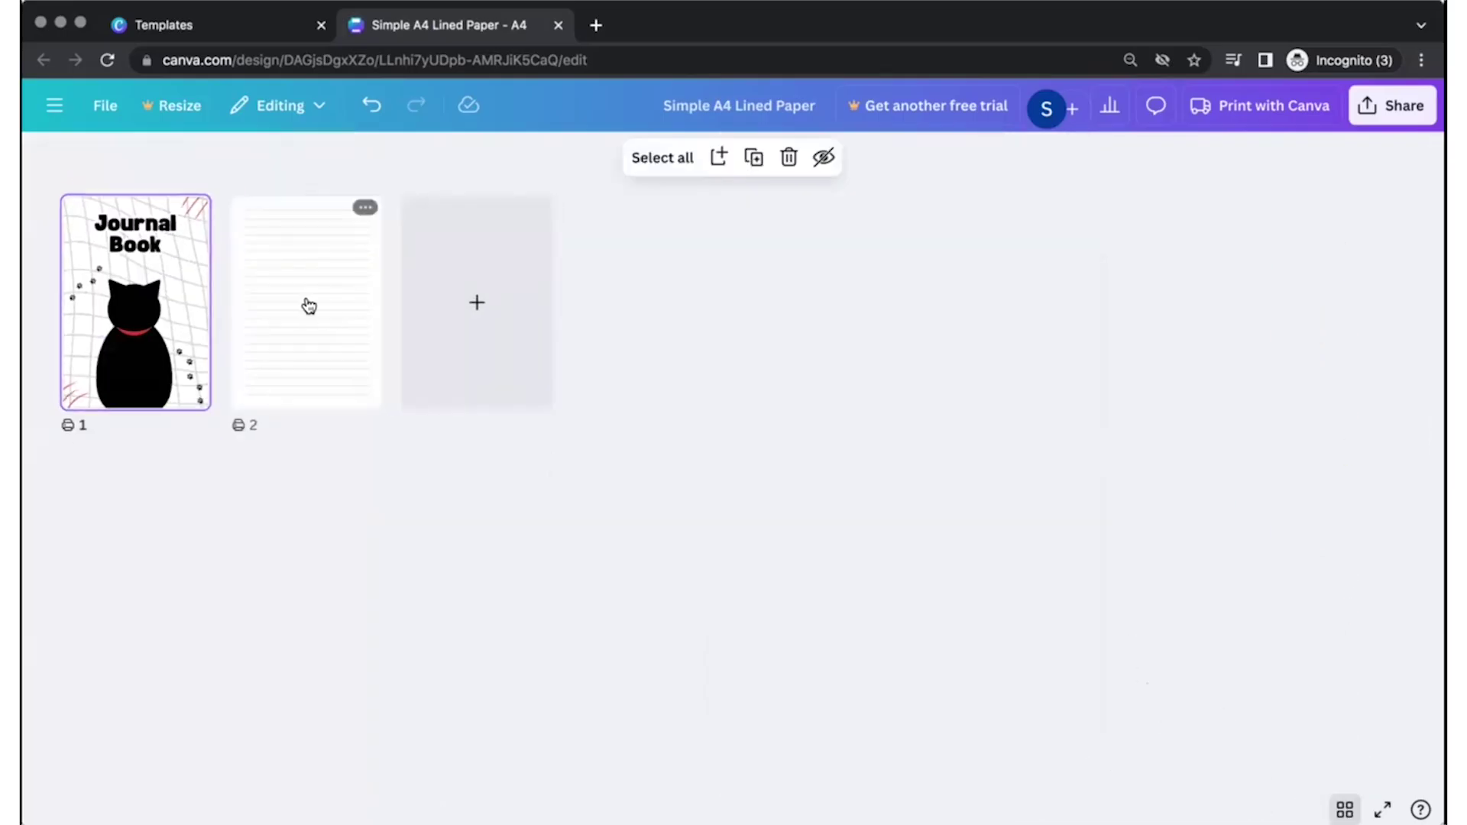
key("super+d")
key("super+d")
key("super+d")
key("super+d")
key("super+d")
key("super+d")
key("super+d")
key("super+d")
key("super+d")
key("super+d")
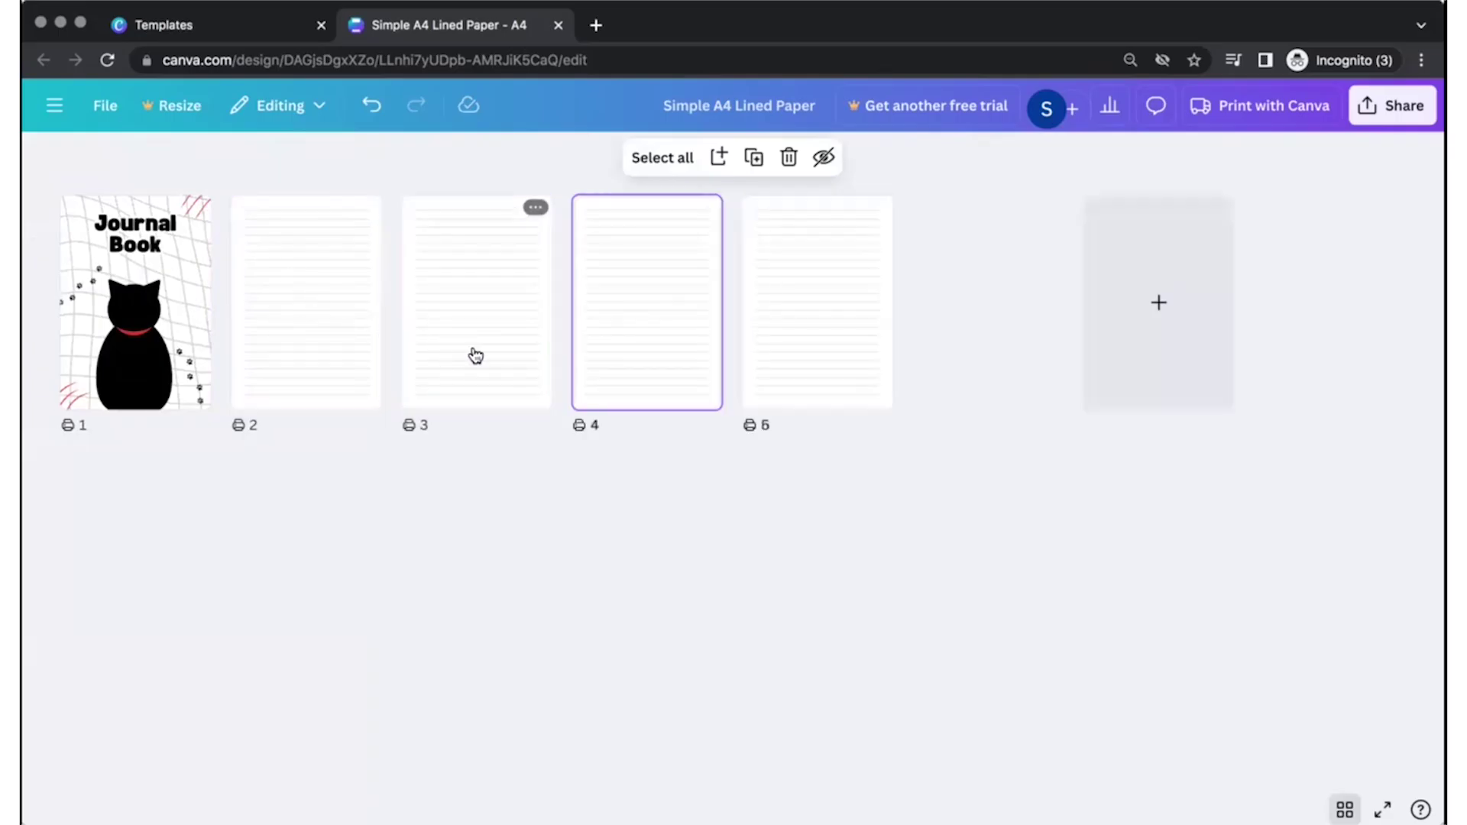
key("super+d")
key("super+d")
key("super+d")
key("super+d")
key("super+d")
key("super+d")
key("super+d")
key("super+d")
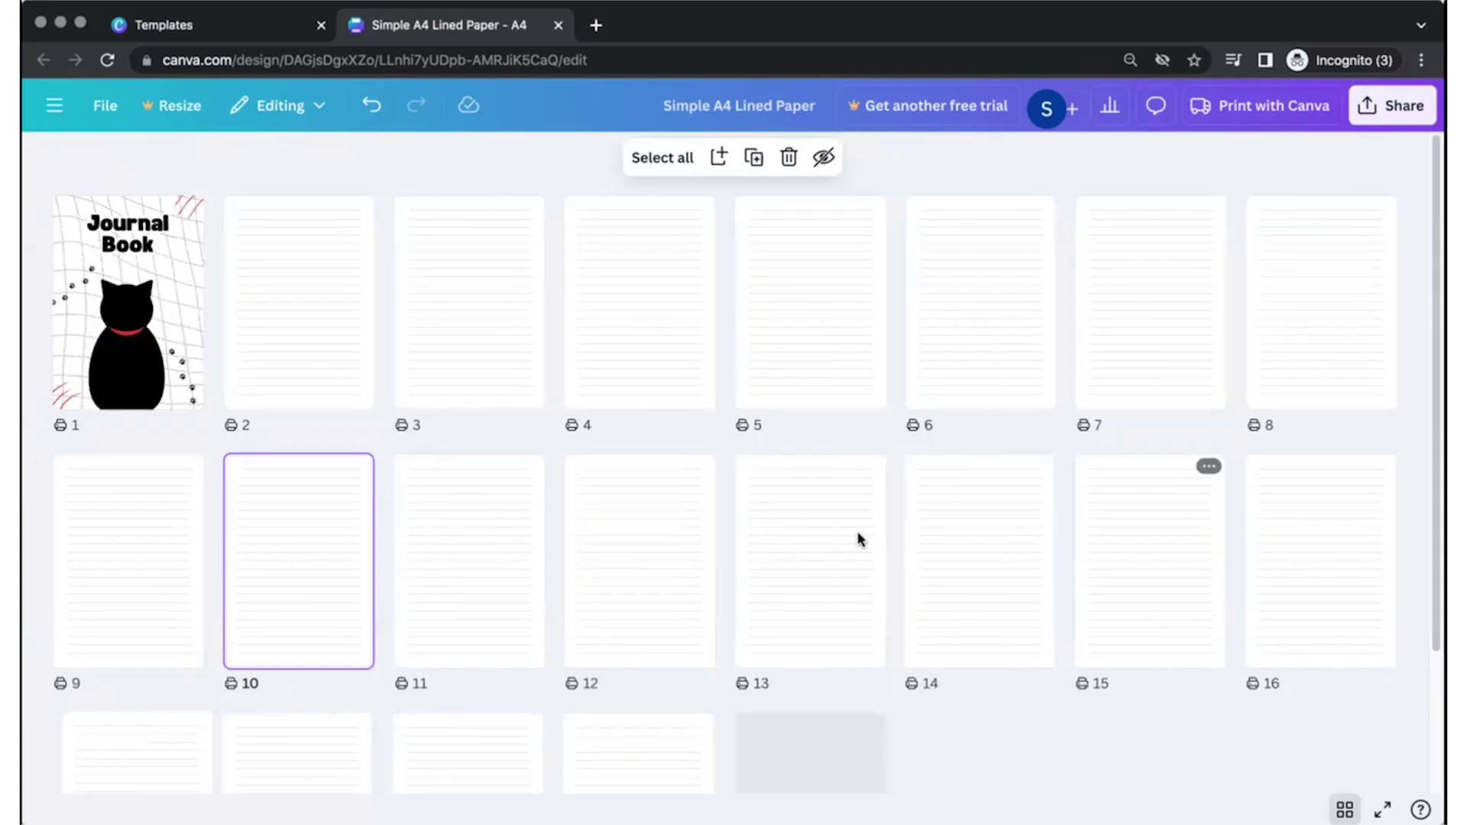
key("super+d")
key("super+d")
key("super+d")
key("super+d")
key("super+d")
key("super+d")
key("super+d")
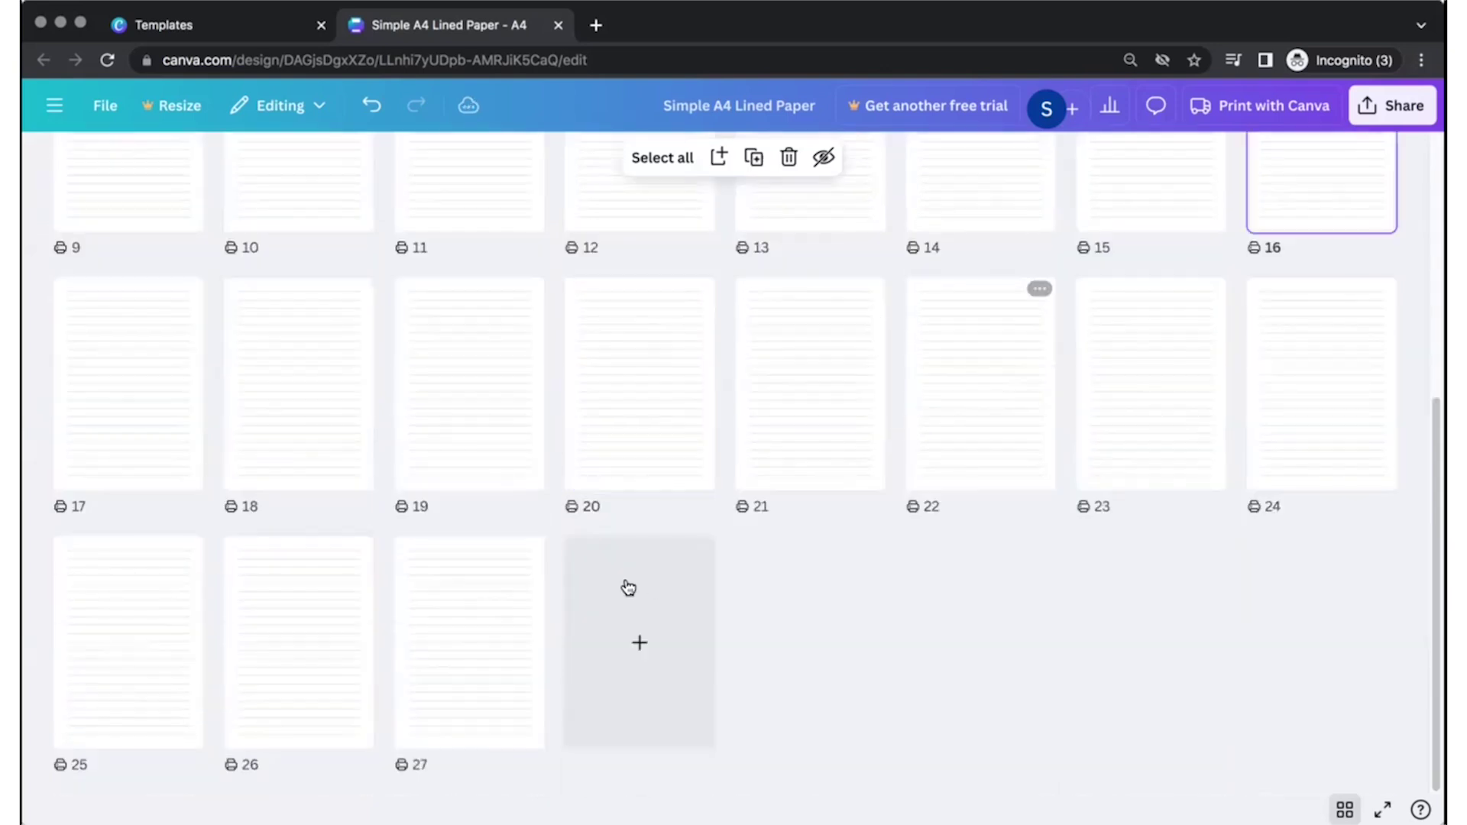
left_click(461, 665)
key("super+d")
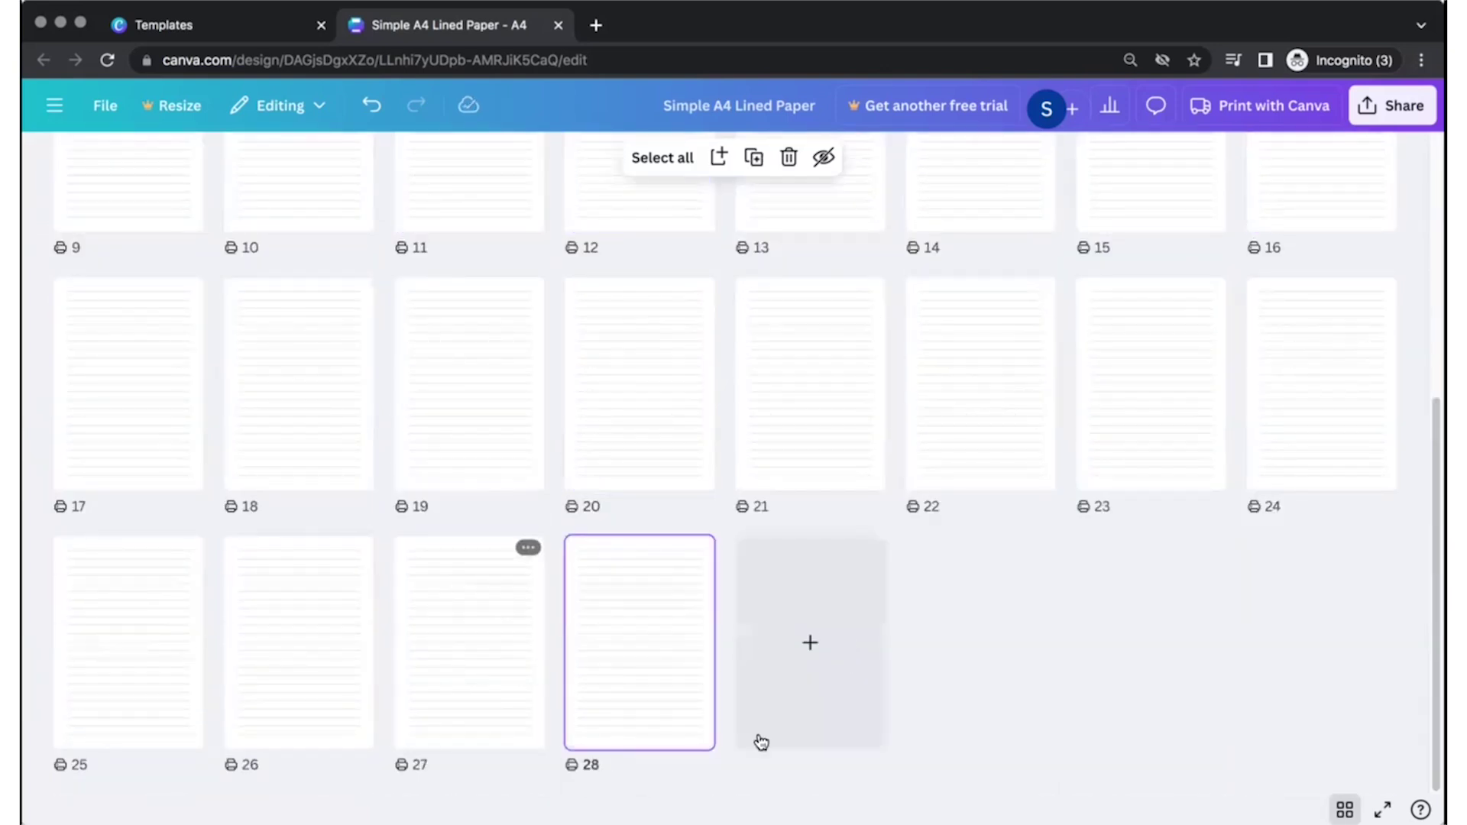
key("super+d")
key("super+d")
key("super+d")
left_click(1150, 637)
key("super+d")
scroll(491, 461, "up", 5)
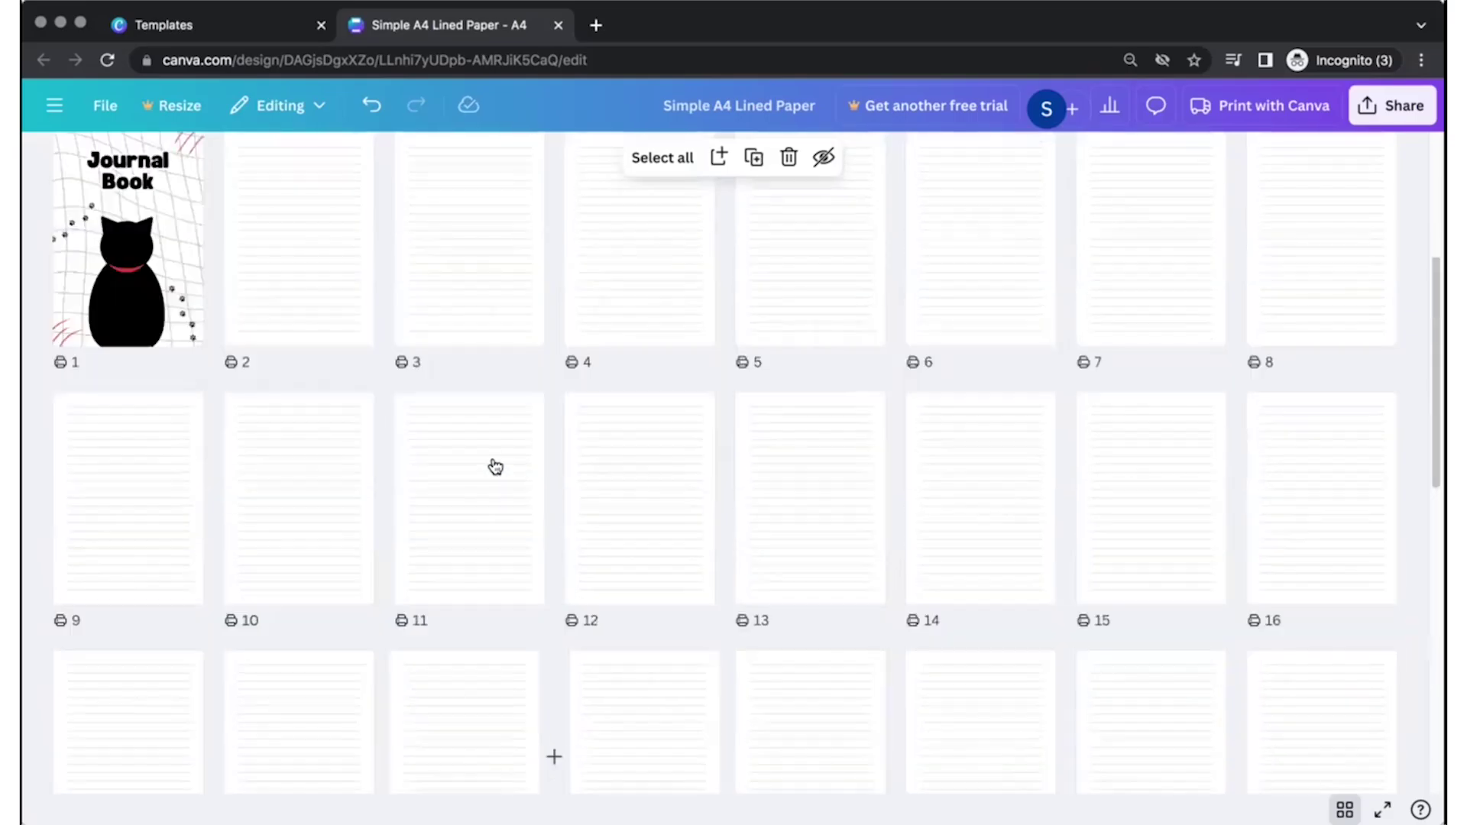
left_click(149, 357)
scroll(670, 352, "down", 7)
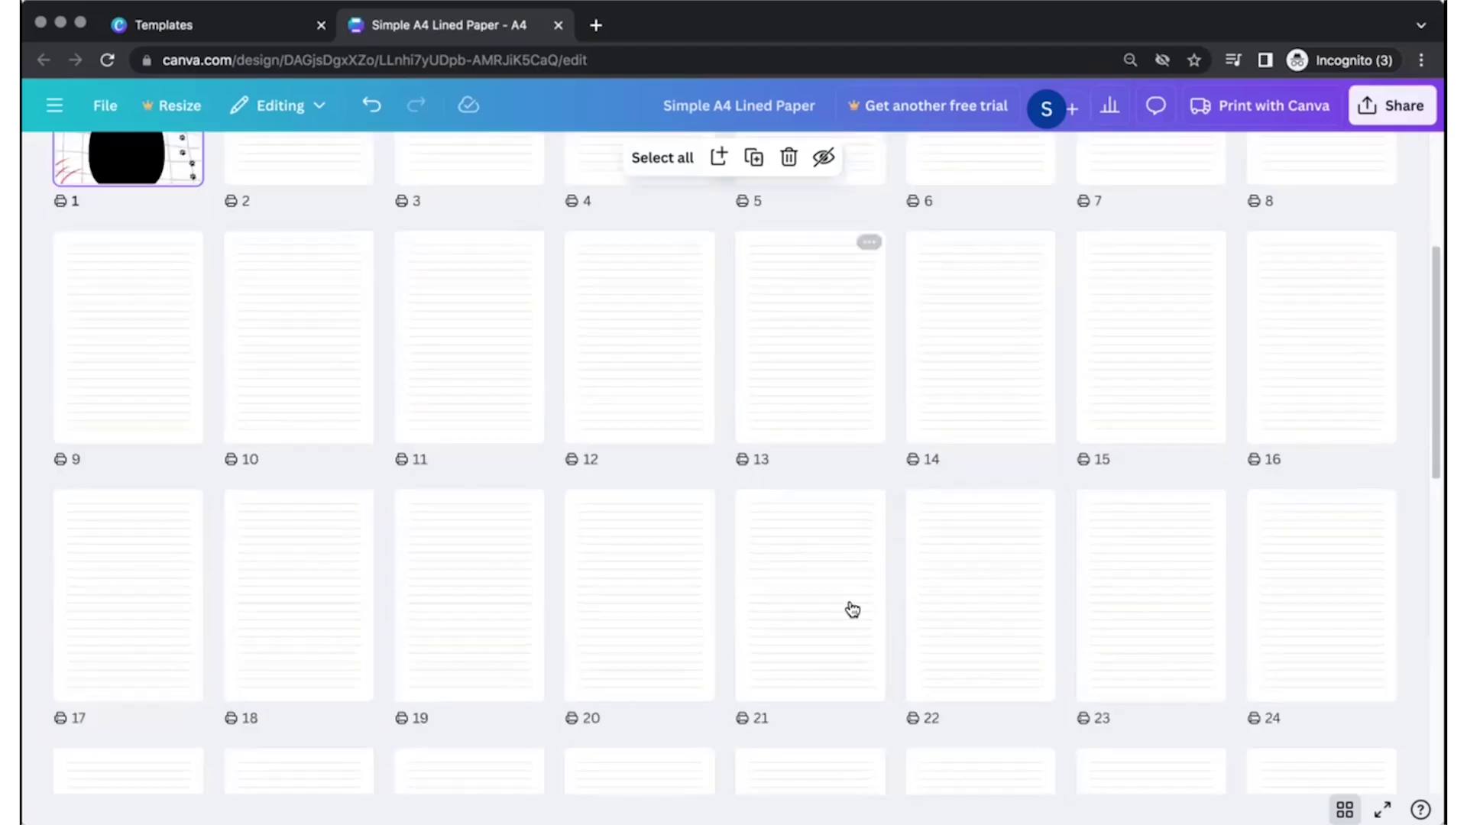
- Rename the design as "Journal Book - Cats Theme"
scroll(468, 482, "up", 7)
left_click(740, 92)
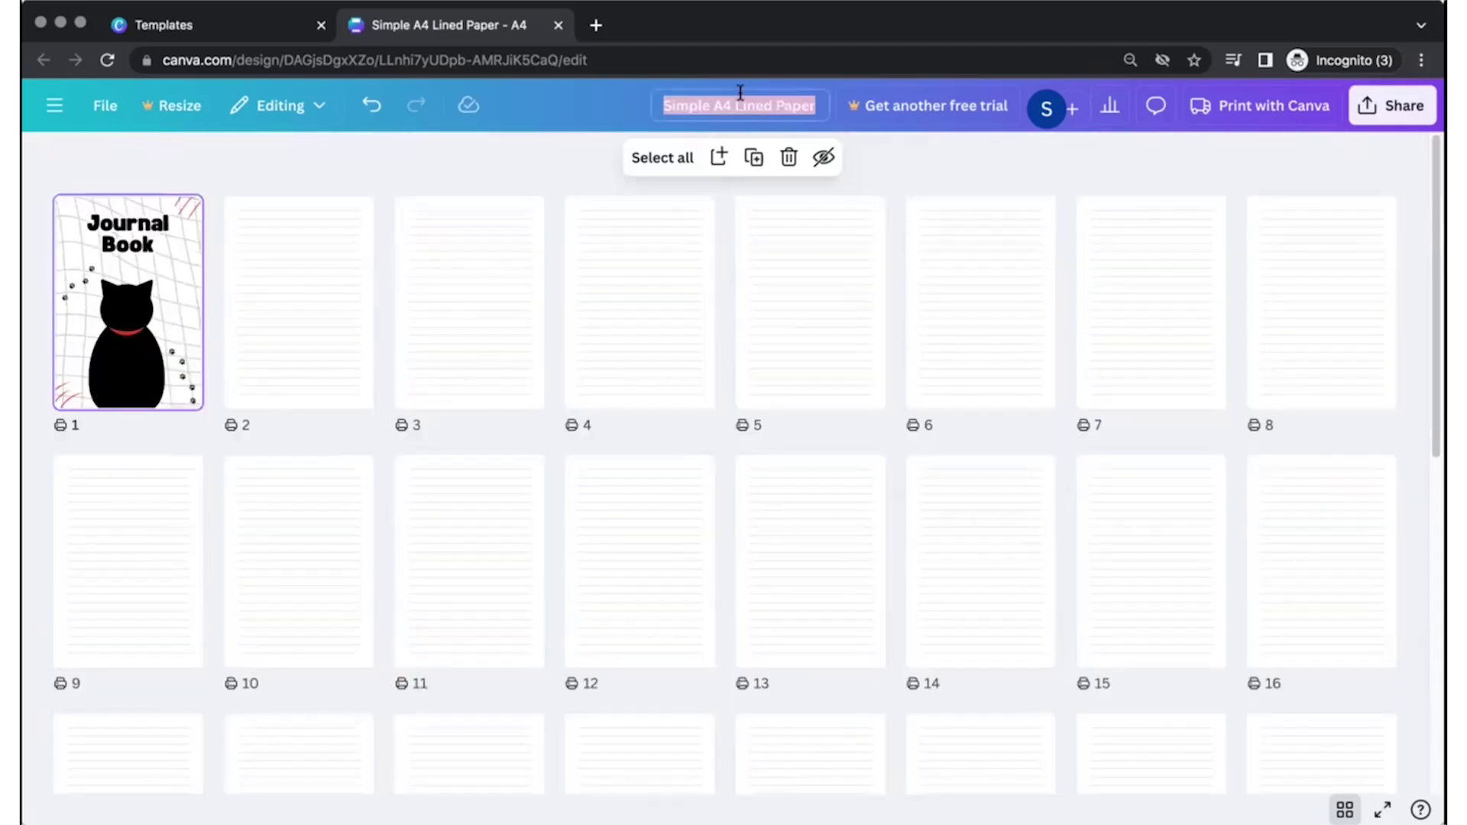
type("Journal Book - Cats Theme")
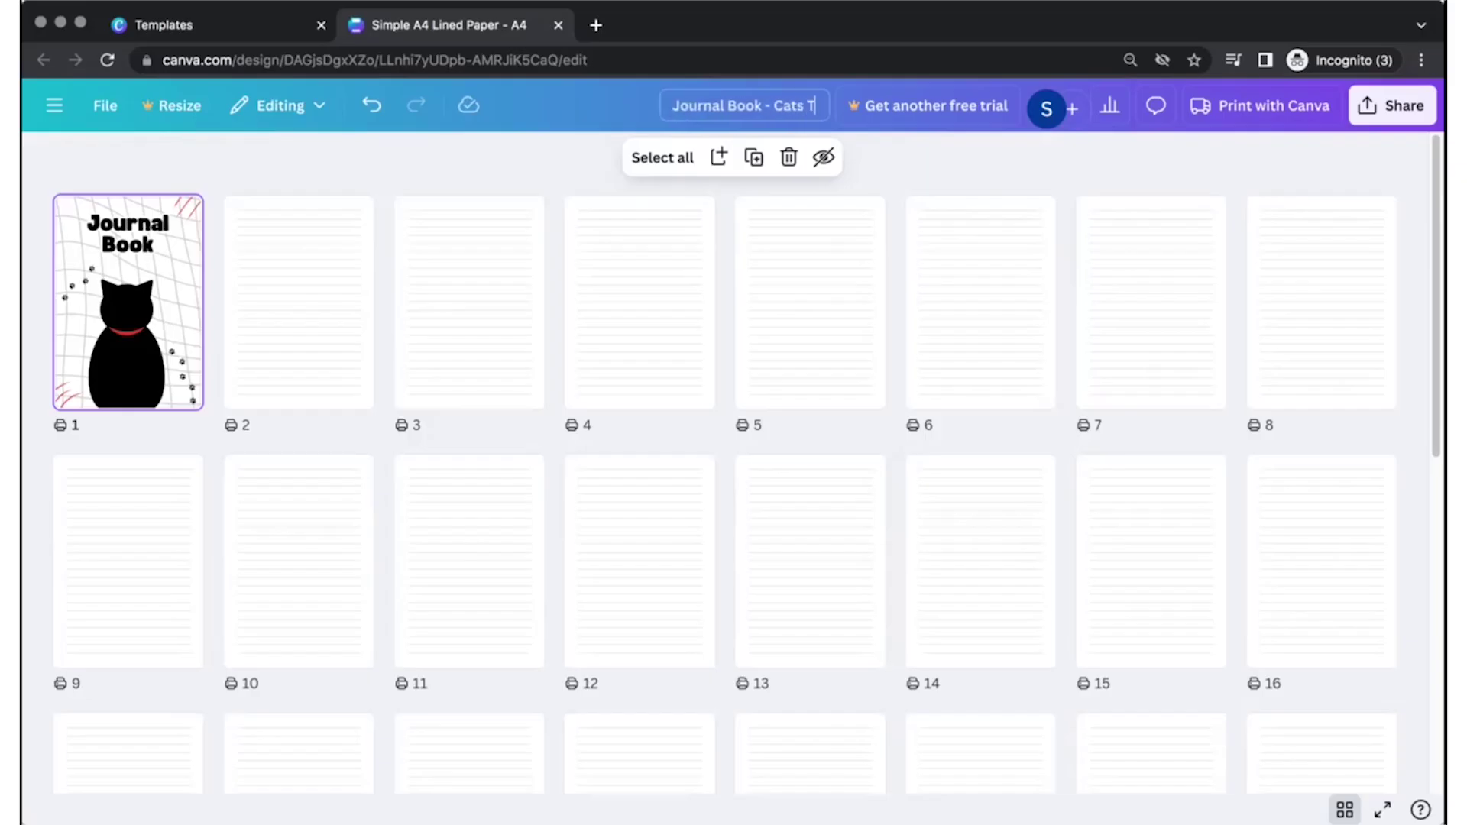
left_click(997, 156)
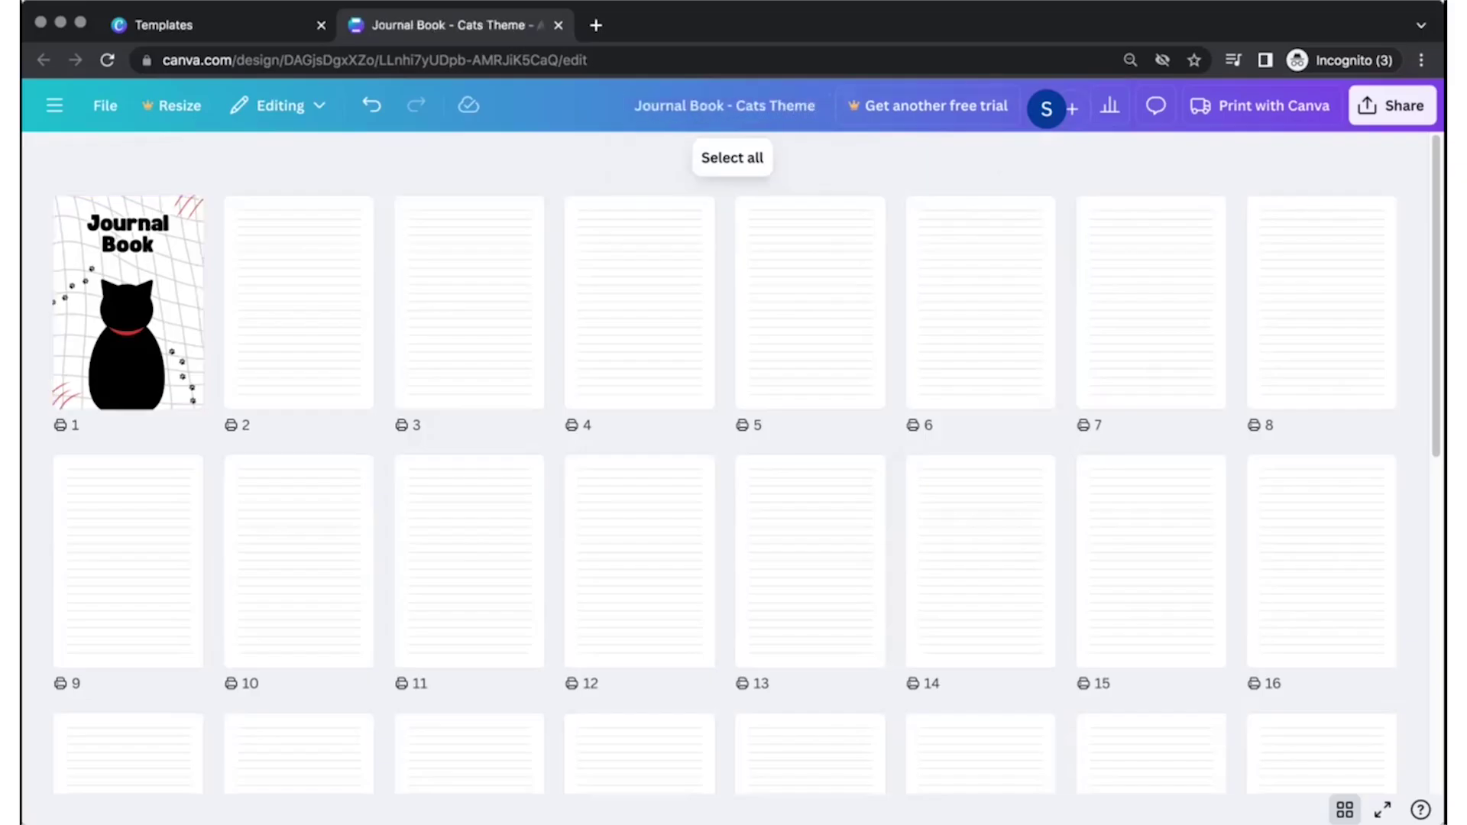
- Download pages 1–32 as a PDF Print file with Flatten PDF enabled
left_click(1399, 110)
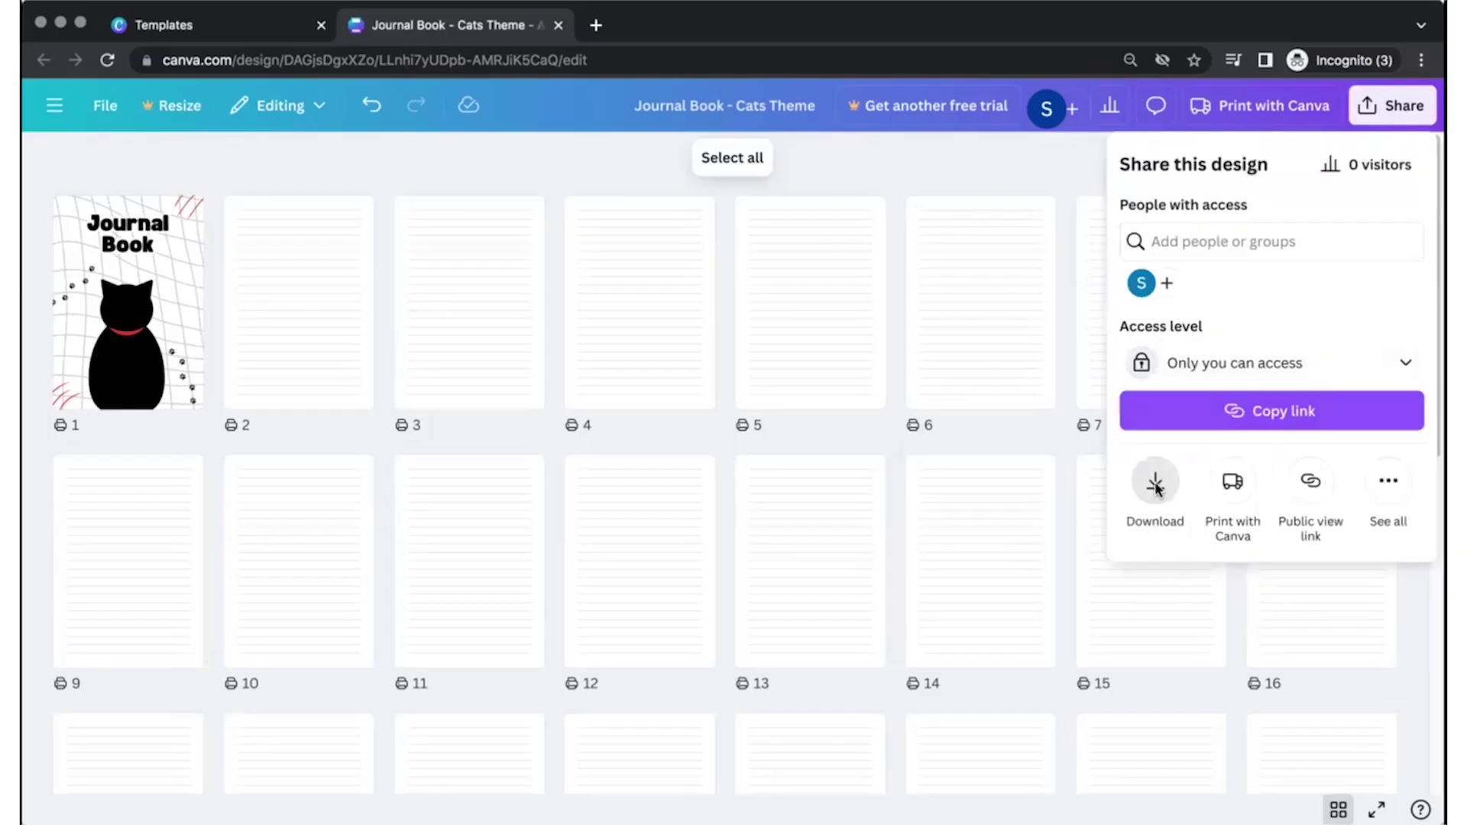
left_click(1155, 483)
left_click(1204, 243)
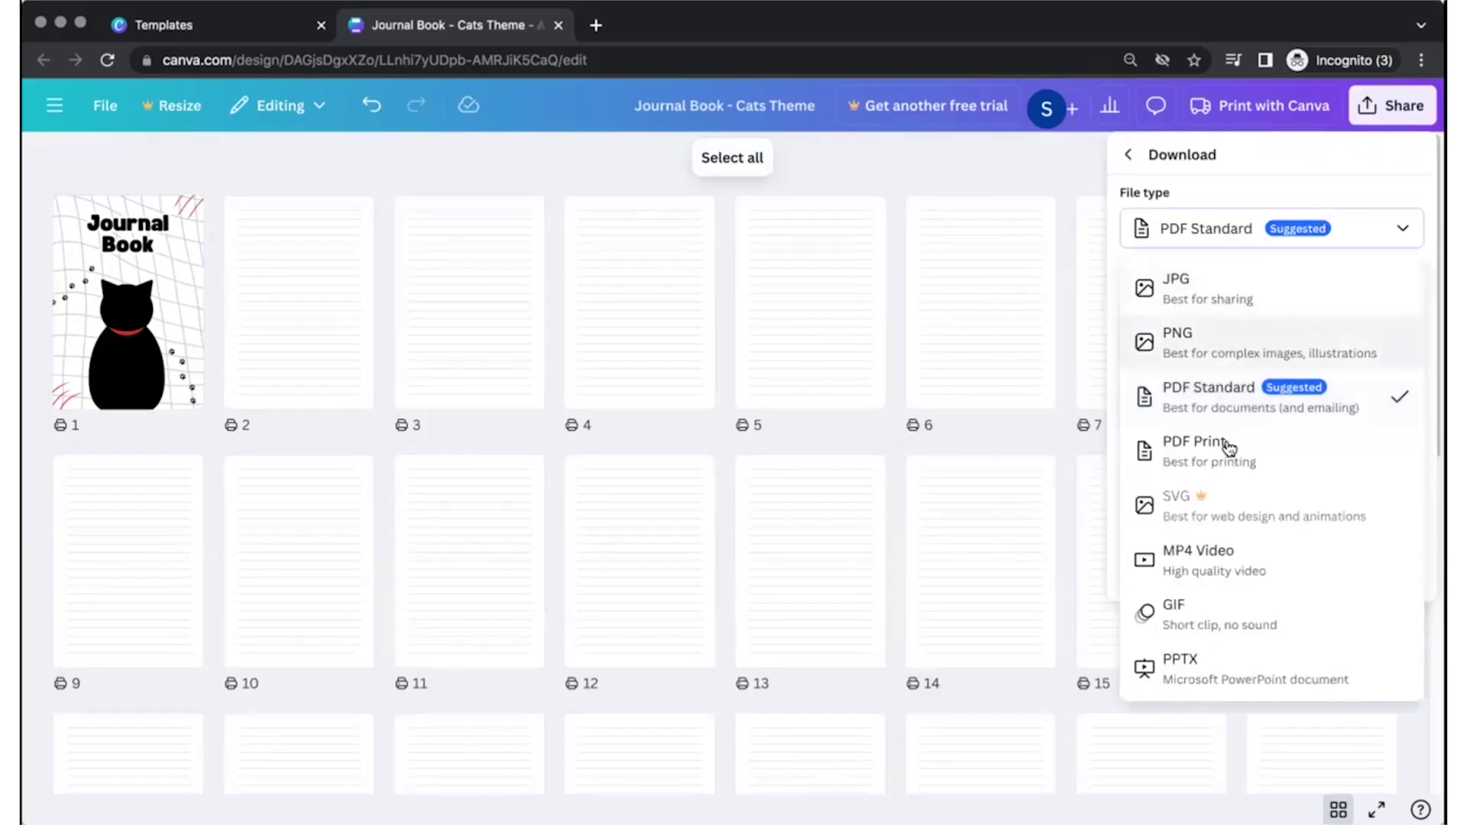
left_click(1248, 462)
left_click(1134, 298)
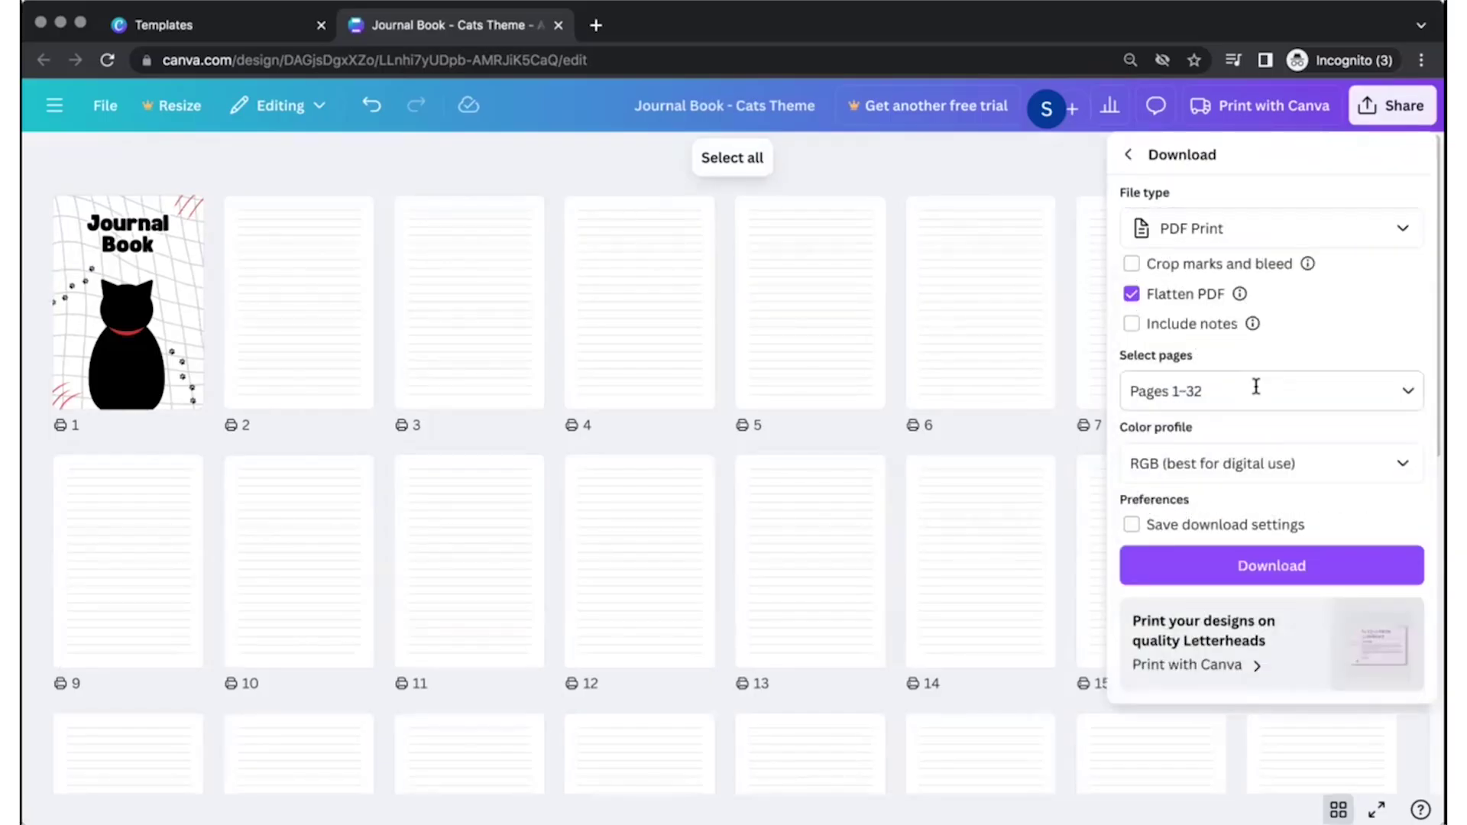
left_click(1210, 575)
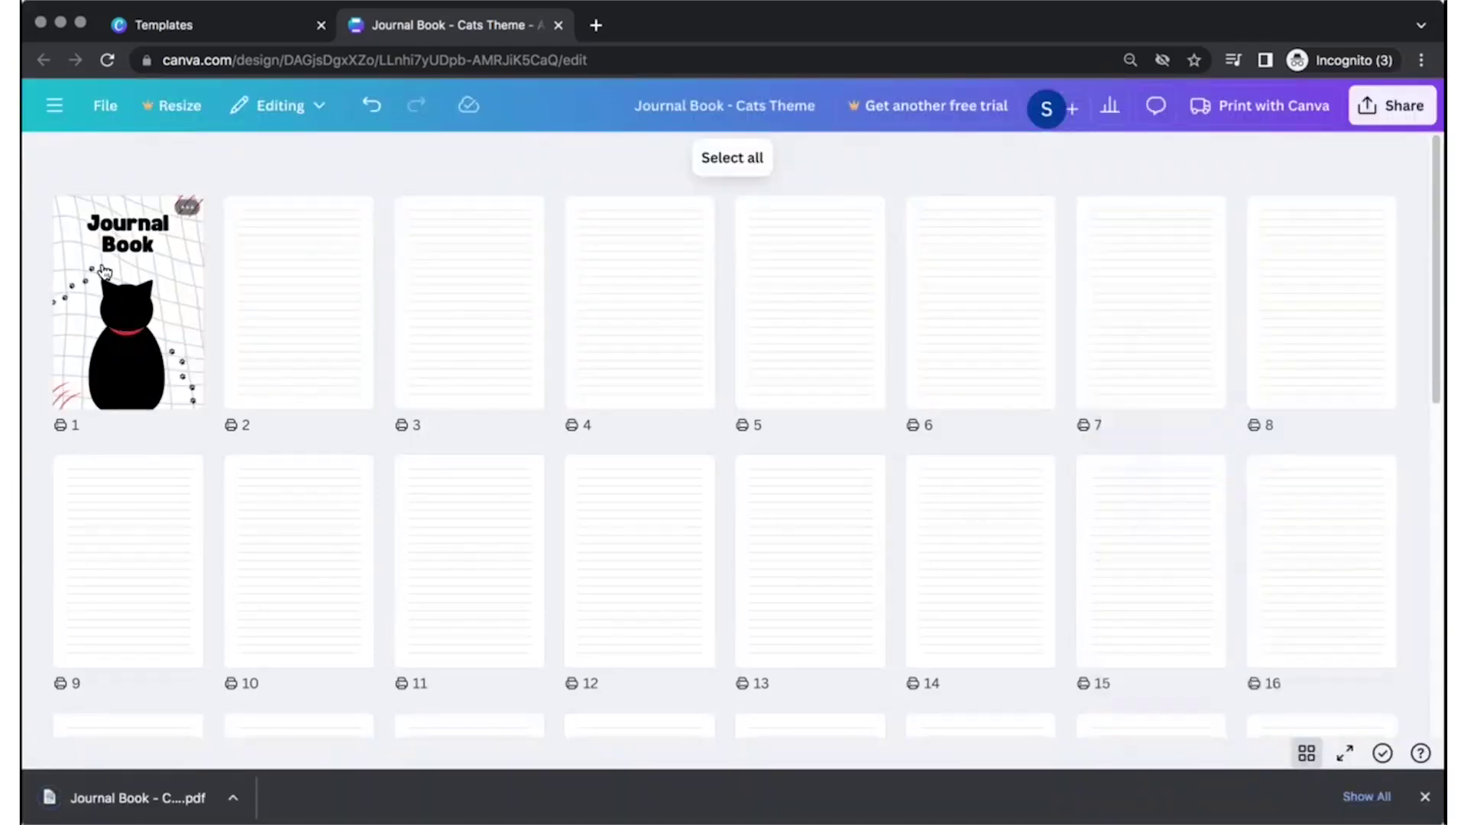
- Insert a blank page in front of the cat cover page
left_click(105, 271)
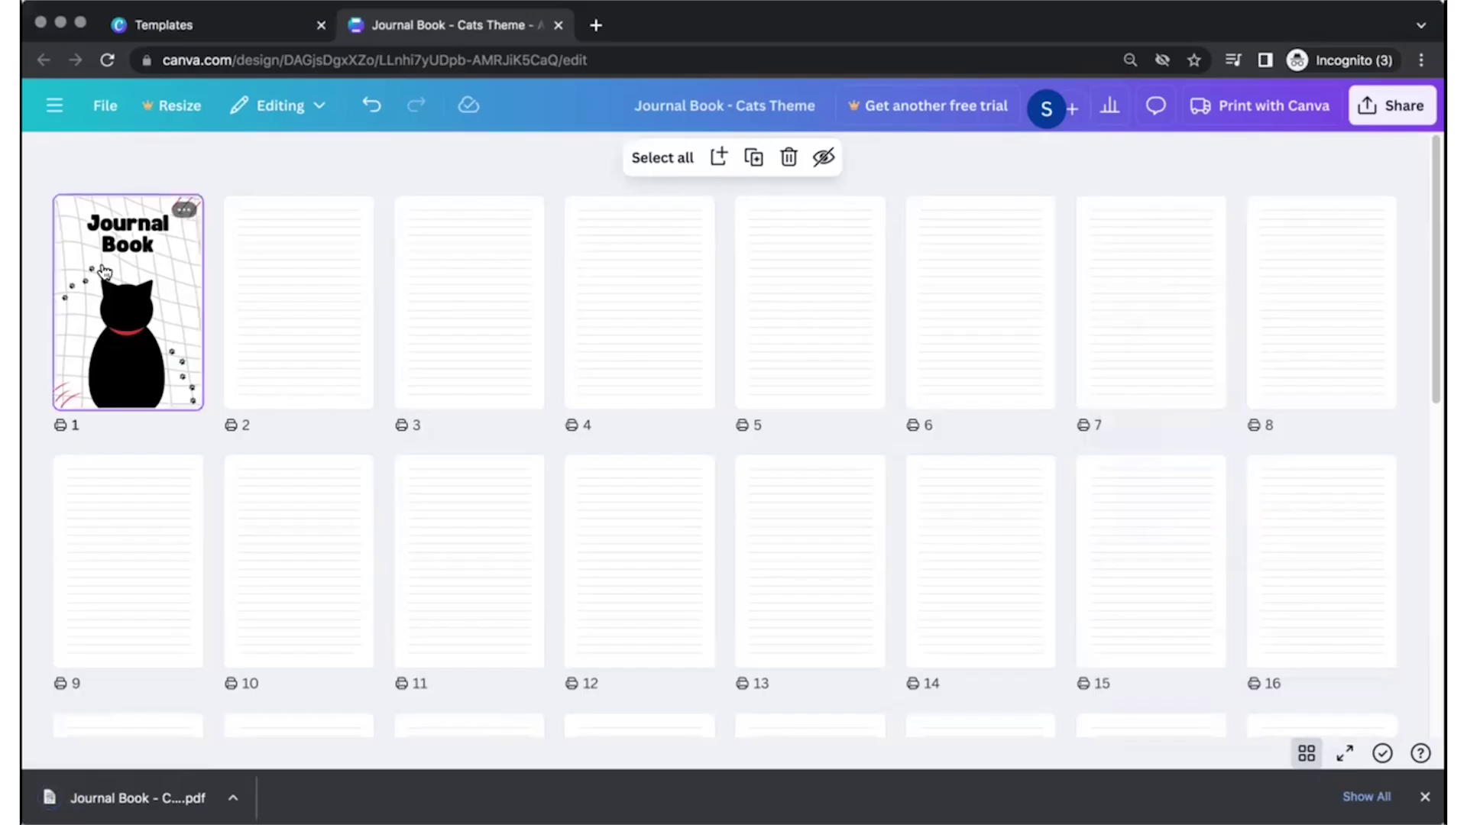
left_click(40, 304)
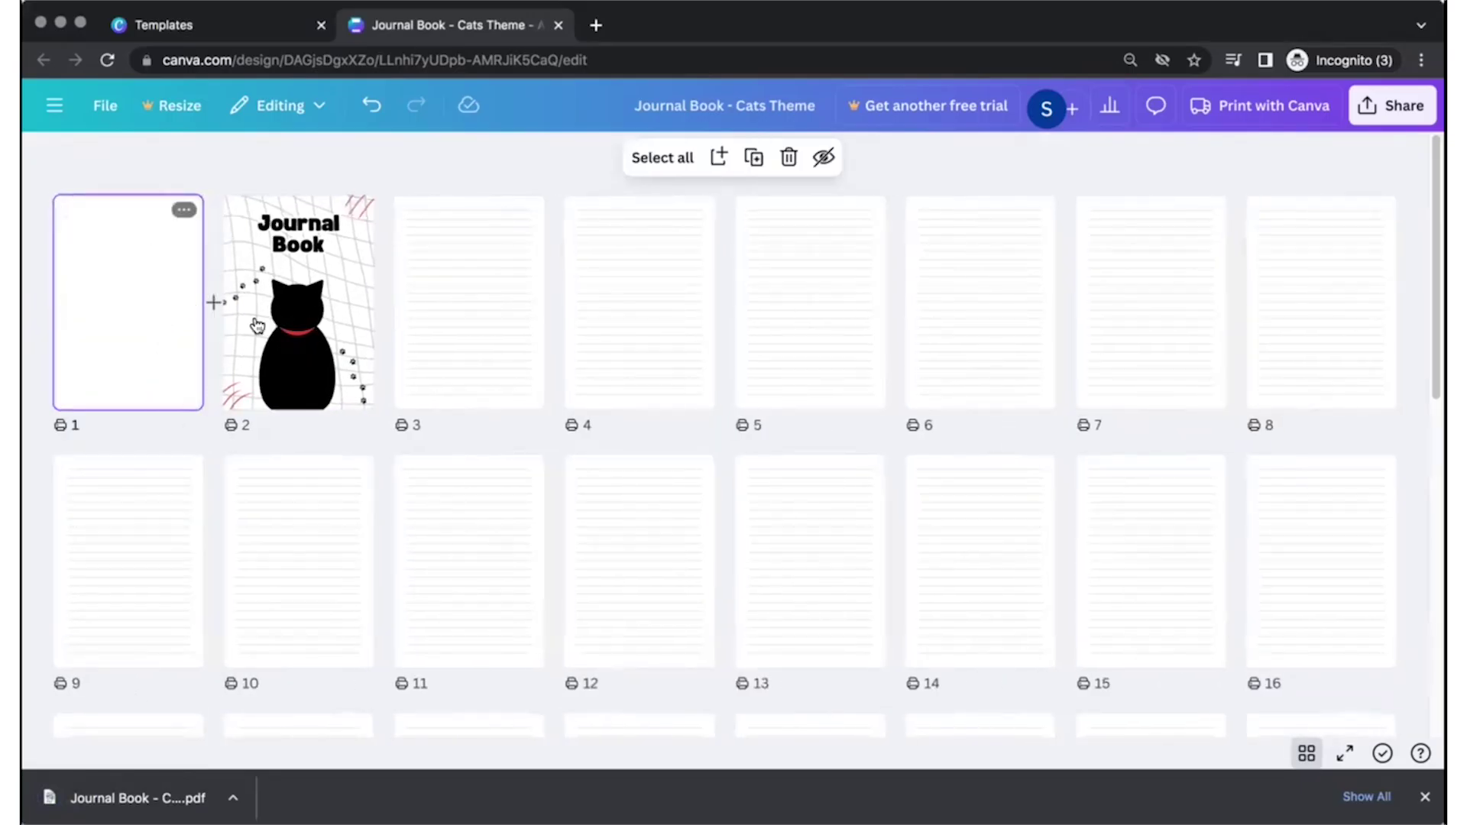
- Replace the black cat on the page 1 cover with the black sitting dog silhouette from the "dog" graphics results
double_click(218, 306)
scroll(185, 545, "down", 6)
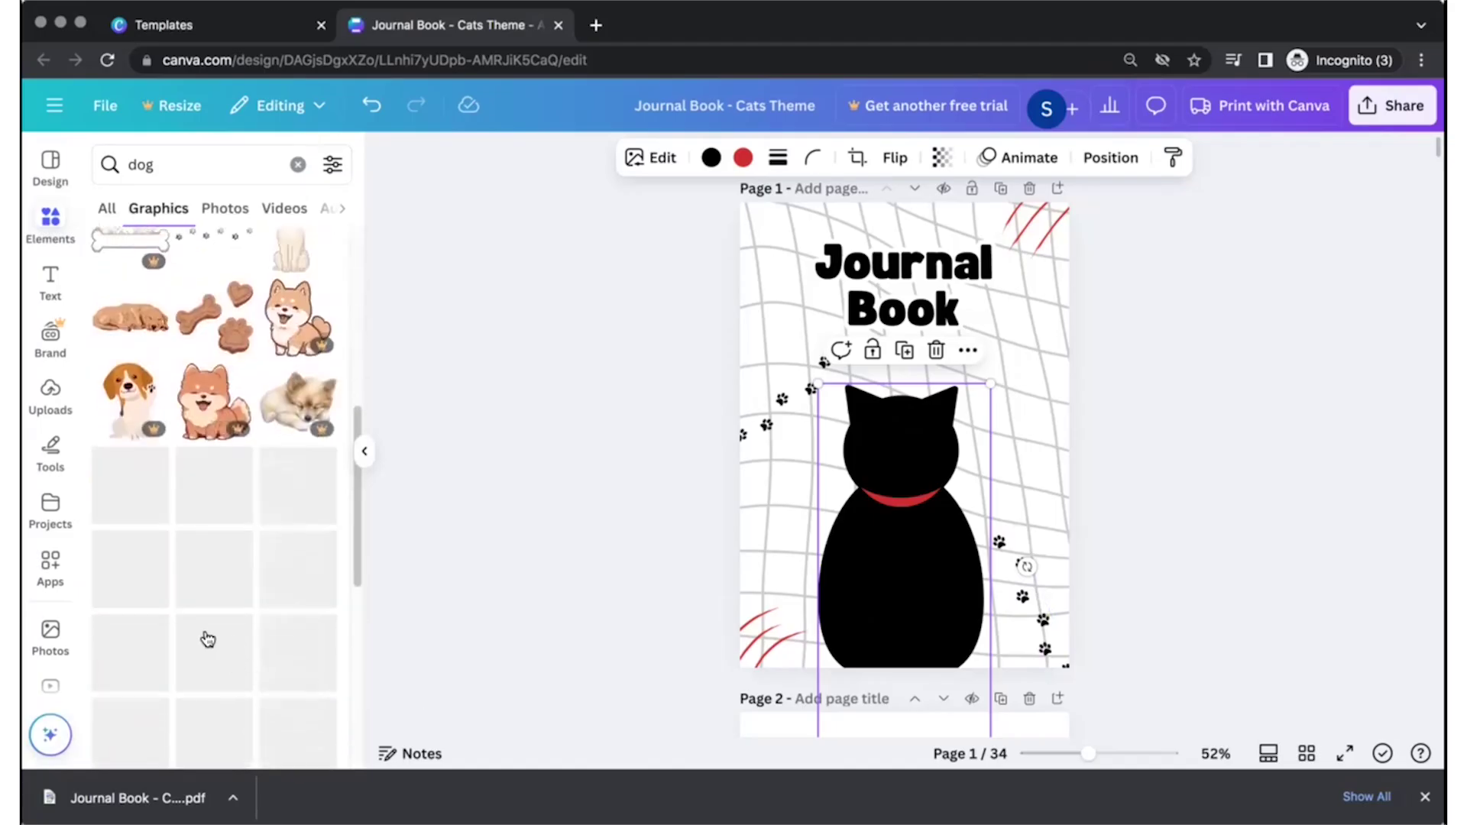
scroll(203, 631, "down", 5)
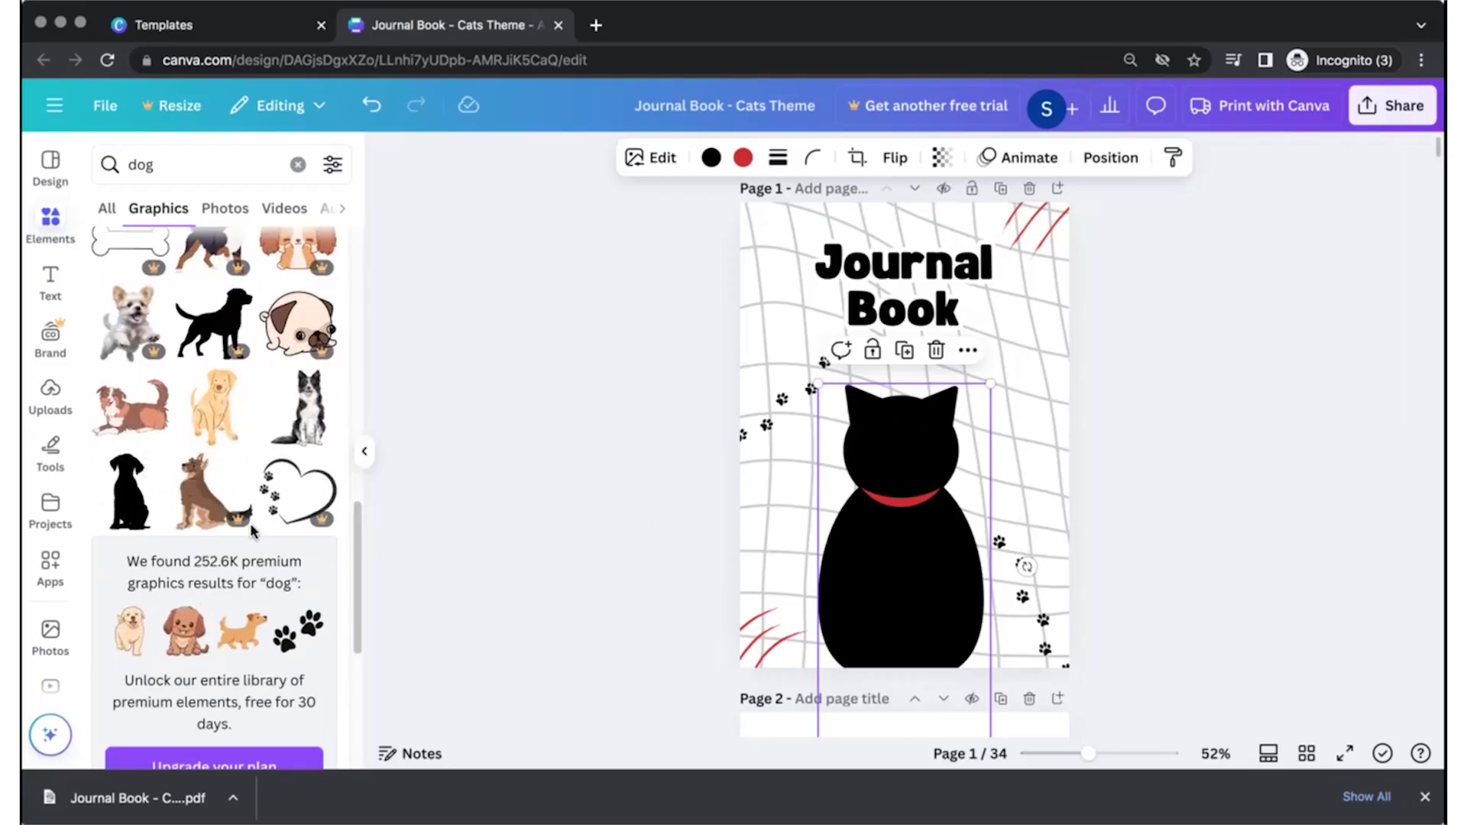
key("Delete")
left_click(129, 491)
left_click_drag(904, 481, 861, 635)
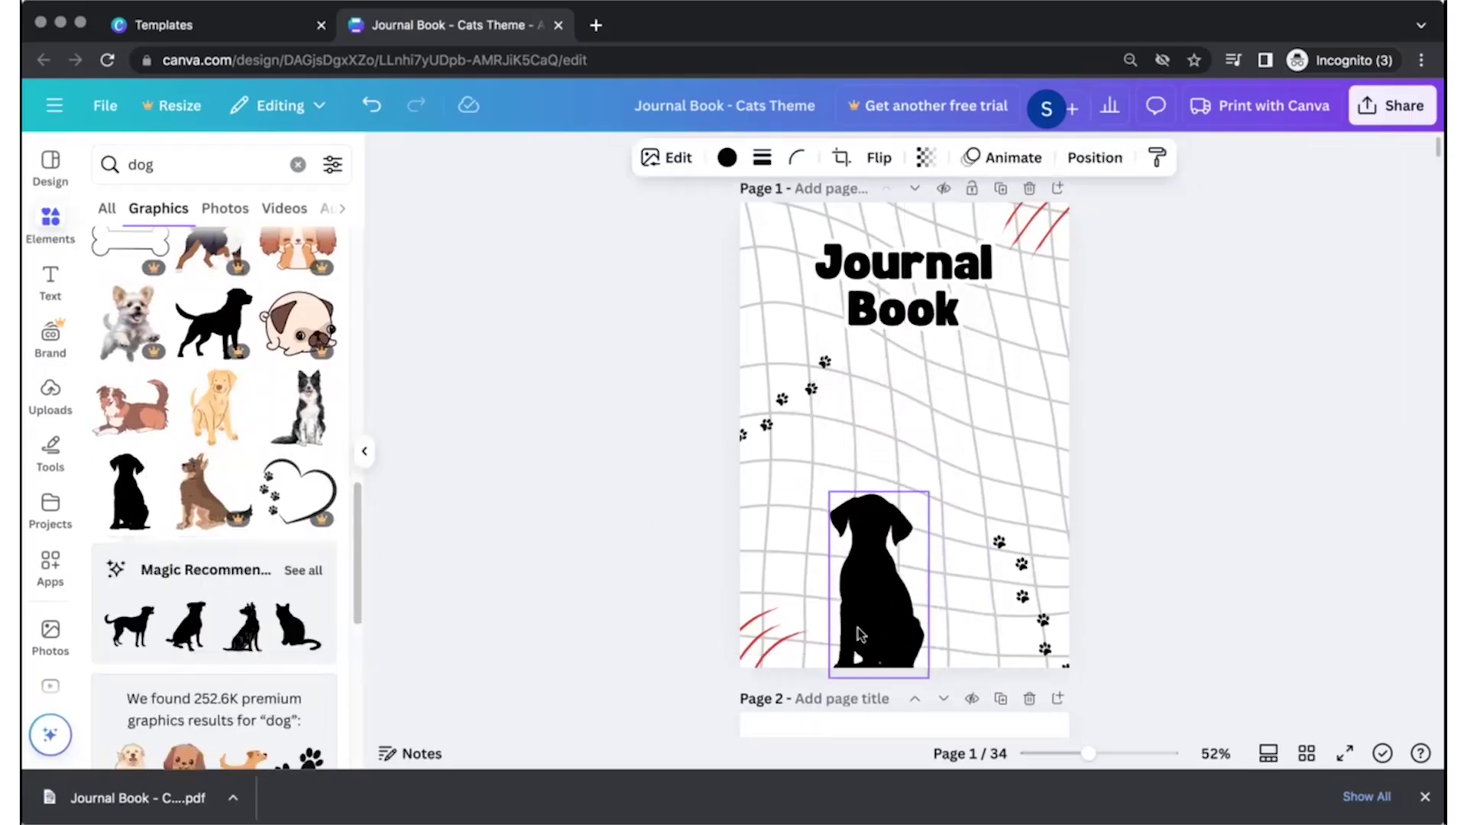
- Enlarge the dog silhouette to fill the cover area below the "Journal Book" title and centre it
left_click_drag(925, 490, 1001, 344)
mouse_move(891, 557)
left_mouse_down()
mouse_move(887, 534)
mouse_move(887, 550)
left_mouse_up()
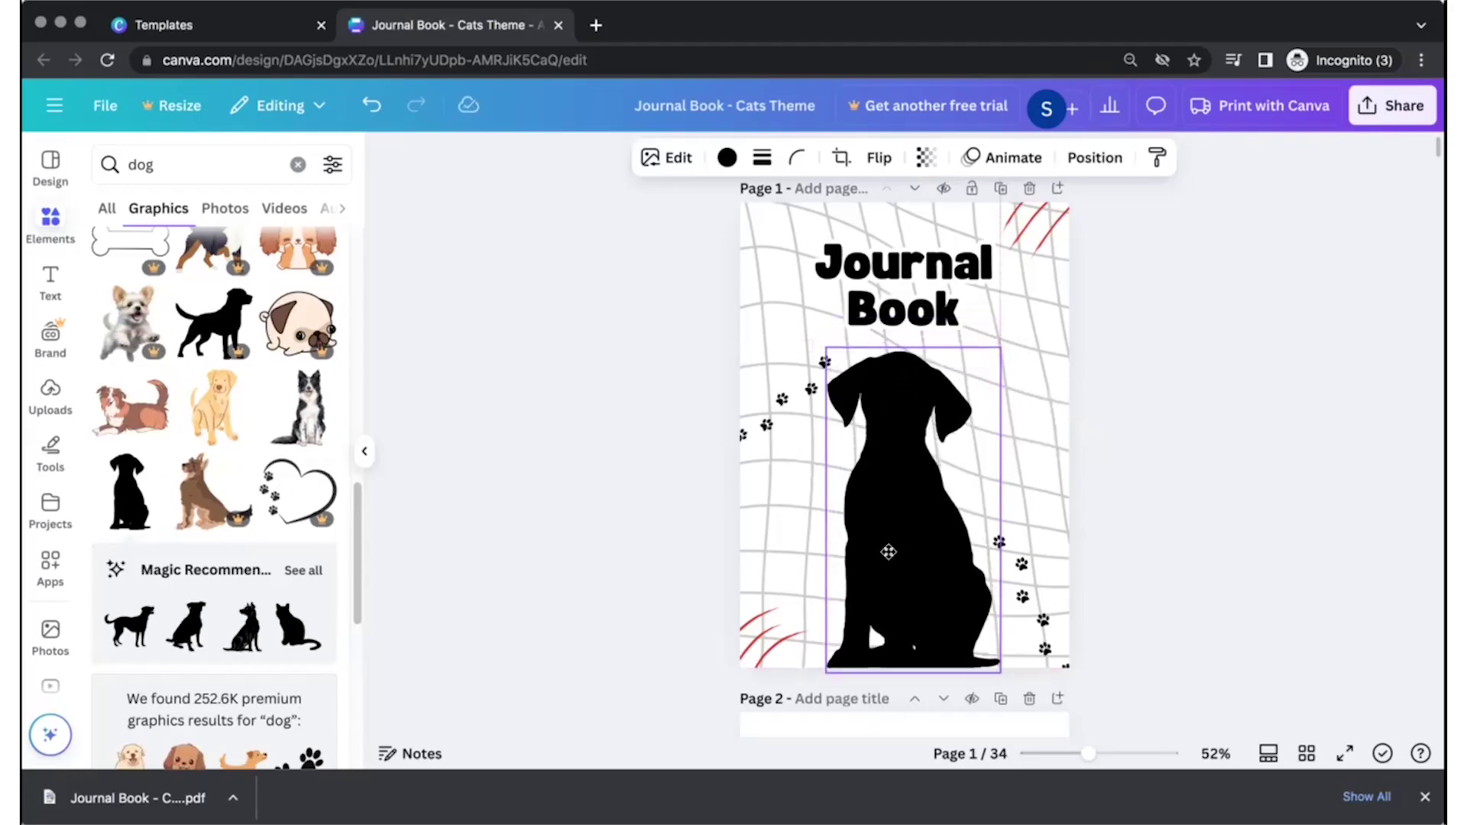
left_click(620, 520)
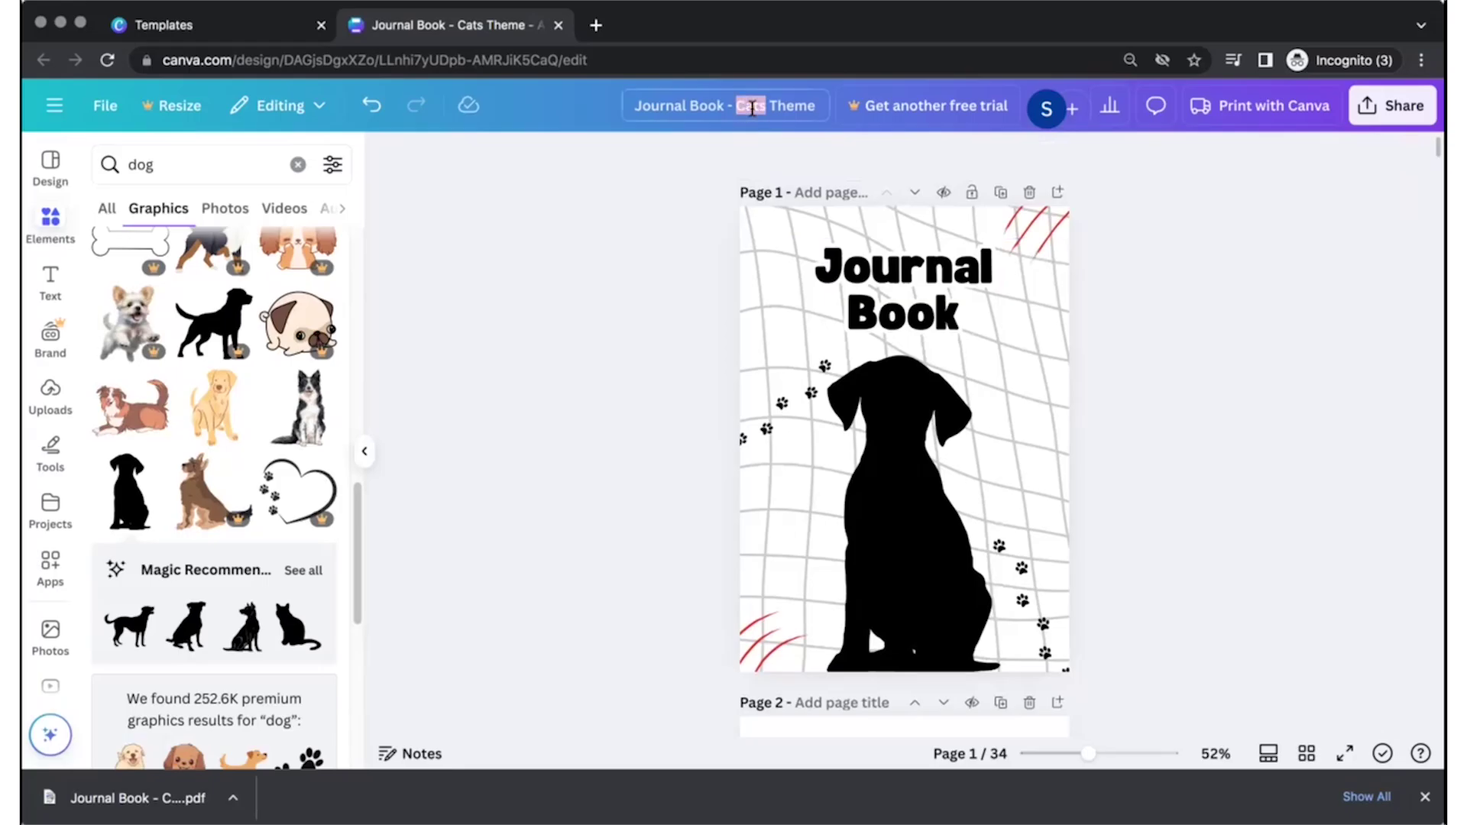
- Rename the design as "Journal Book - Dogs Theme"
type("Dogs")
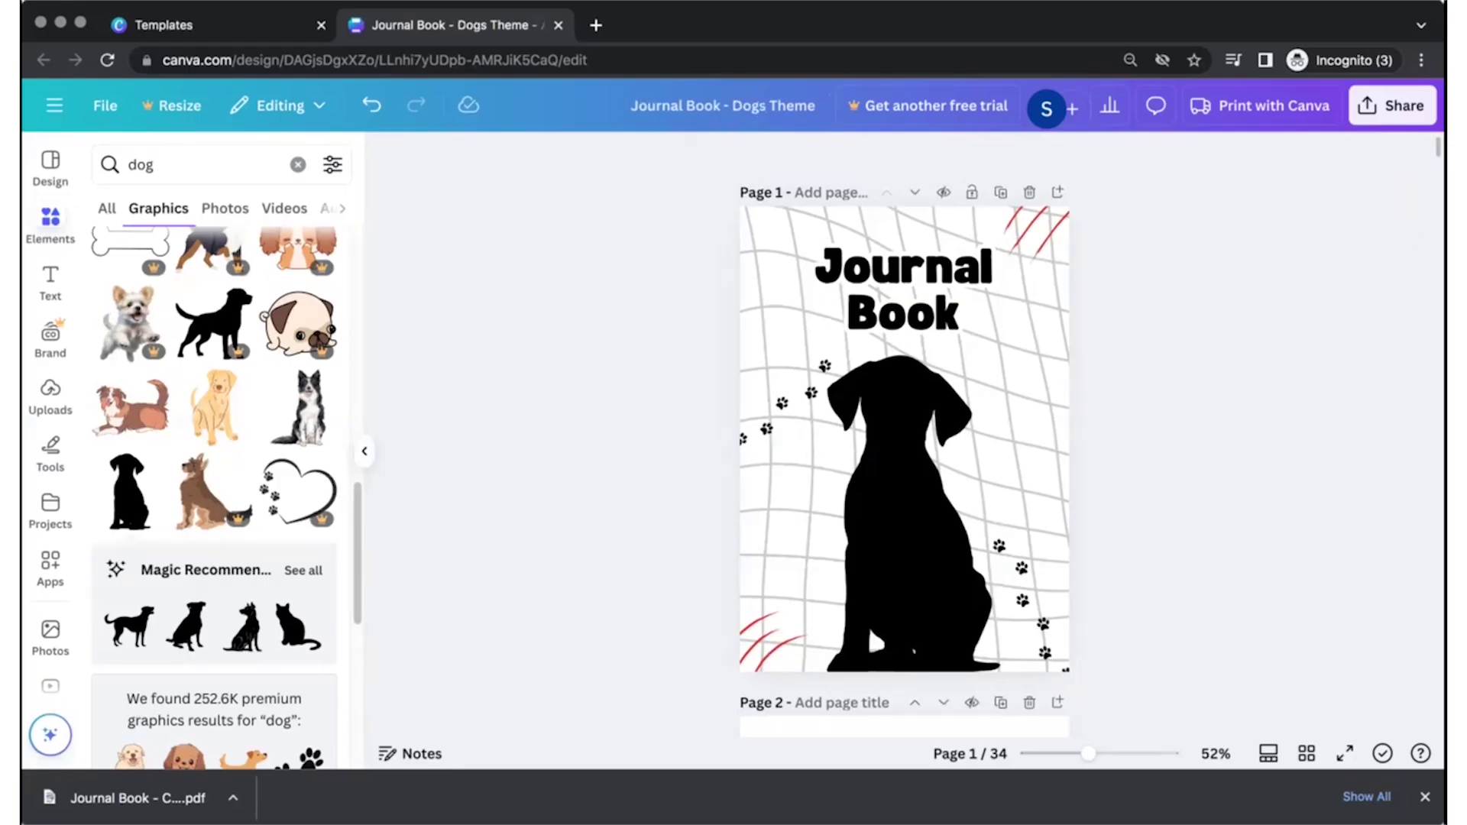
left_click(1410, 107)
left_click(579, 419)
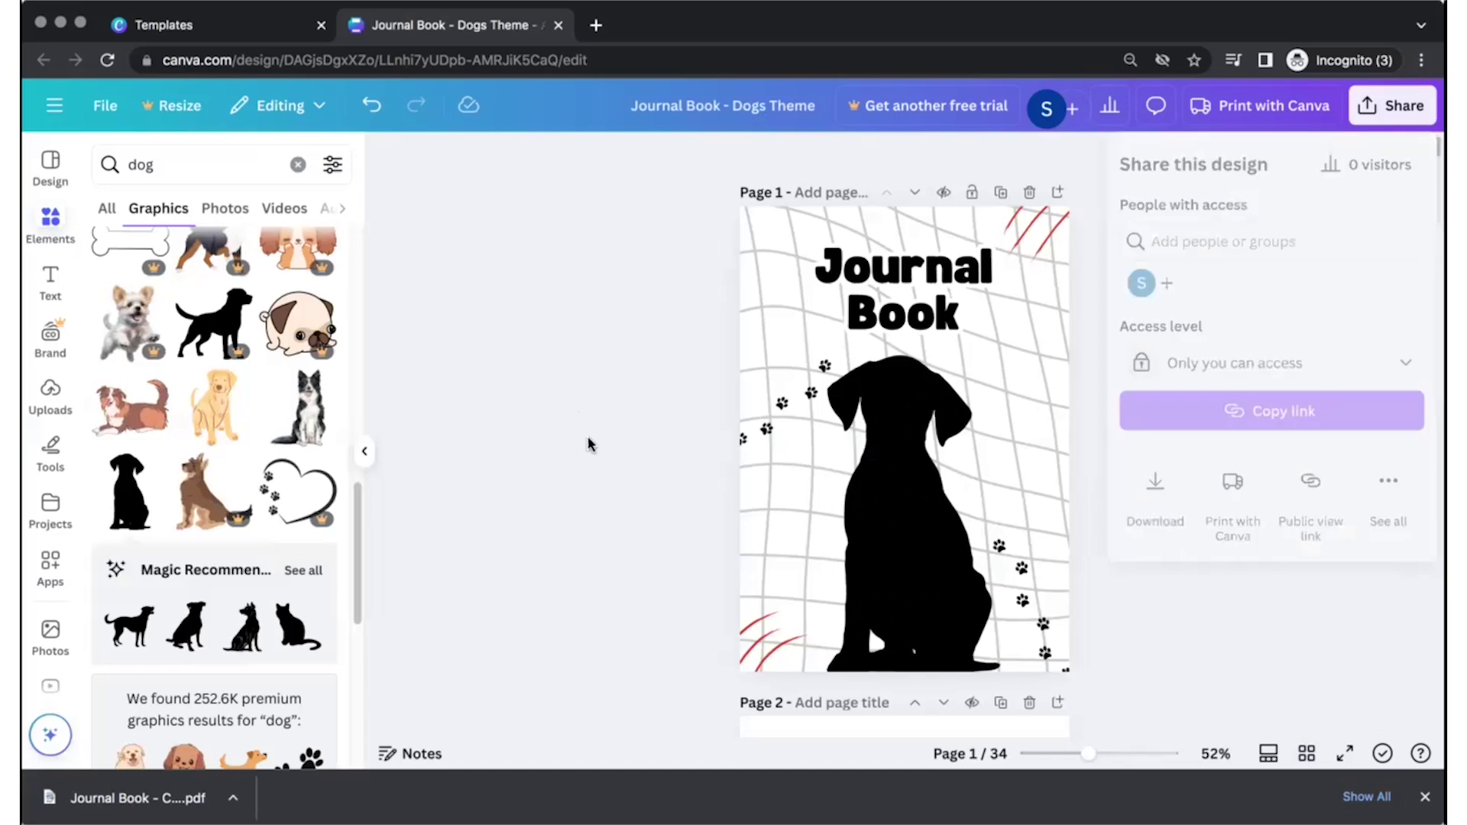
- Delete the old cat cover on page 3 and the blank page 2 behind the dog cover
scroll(950, 606, "down", 10)
scroll(1016, 313, "up", 2)
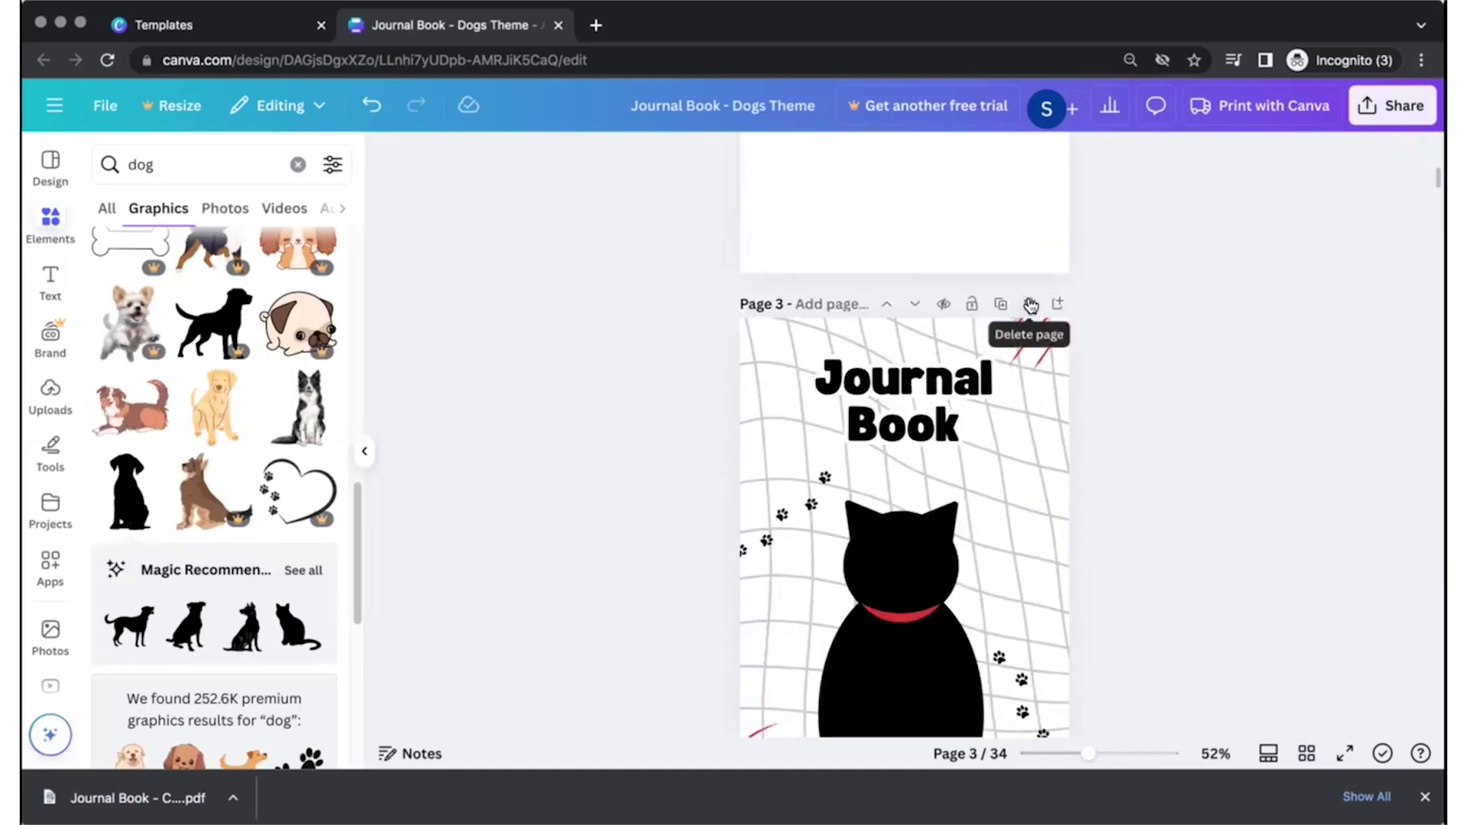
left_click(1029, 305)
scroll(1051, 318, "up", 5)
left_click(1029, 352)
scroll(1304, 428, "up", 5)
- Download pages 1–32 of the dog journal as a PDF Print file with Flatten PDF enabled
left_click(1392, 105)
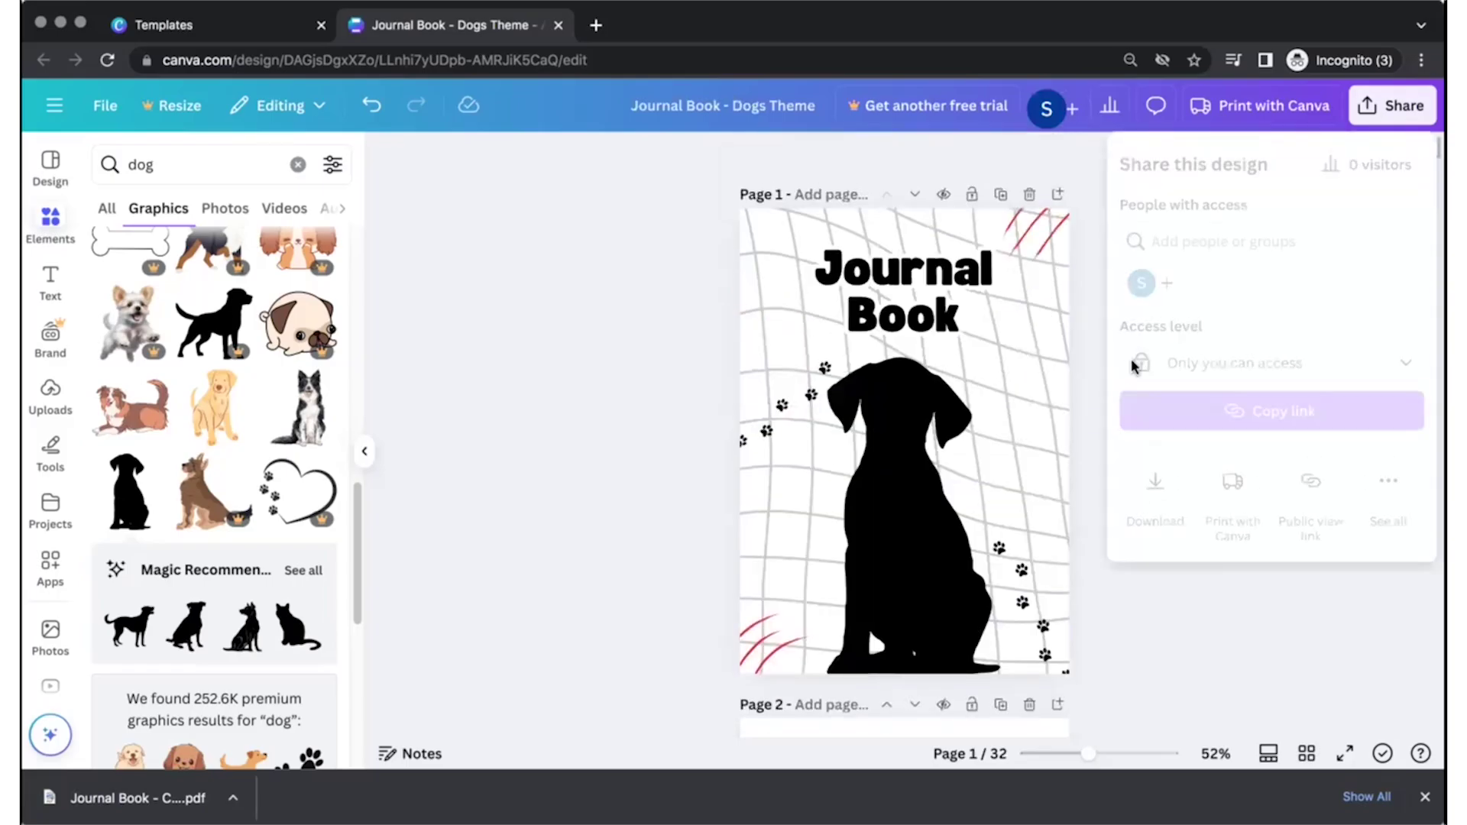
left_click(1154, 479)
left_click(1195, 230)
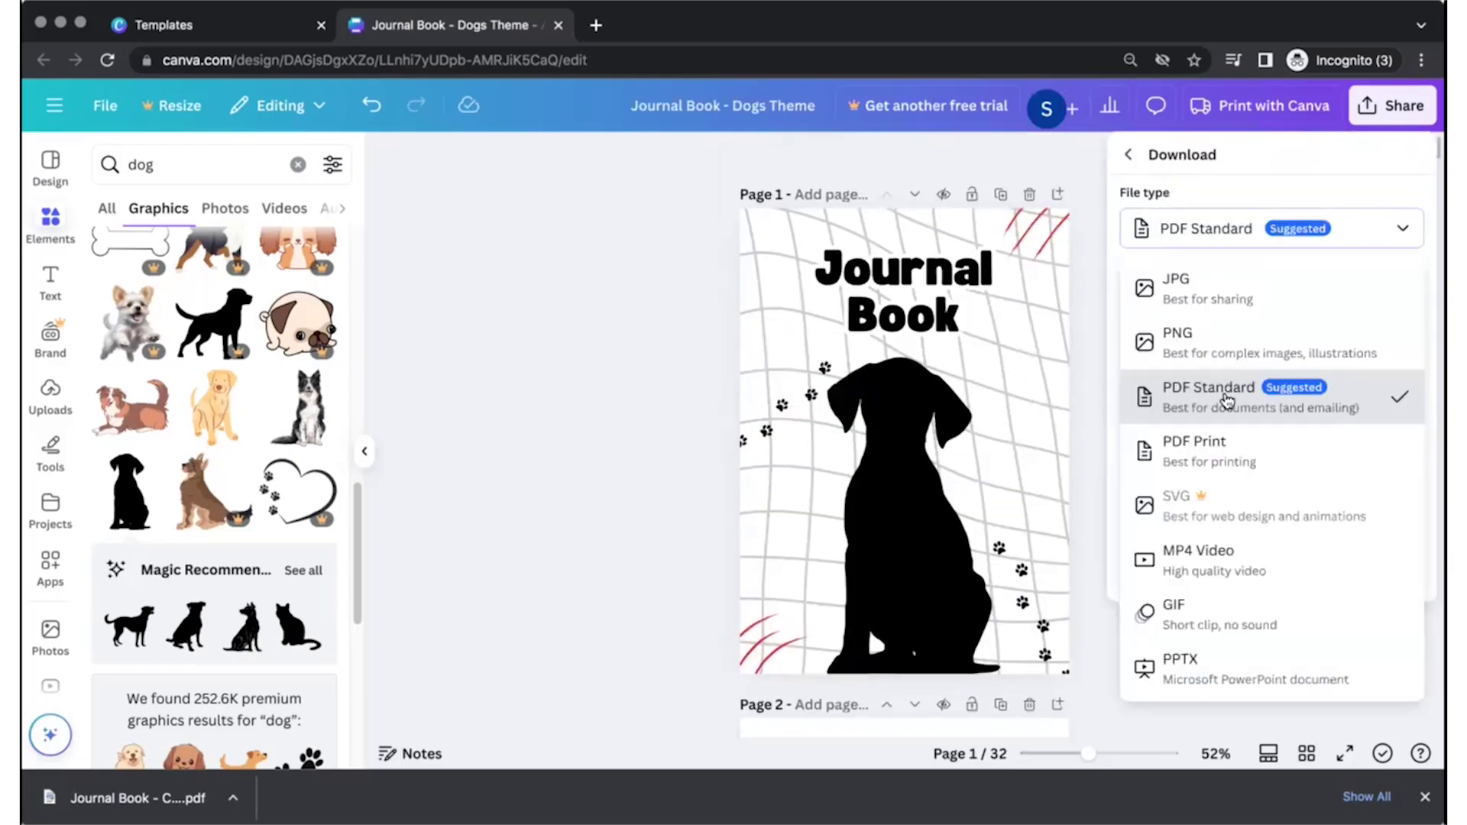
left_click(1205, 458)
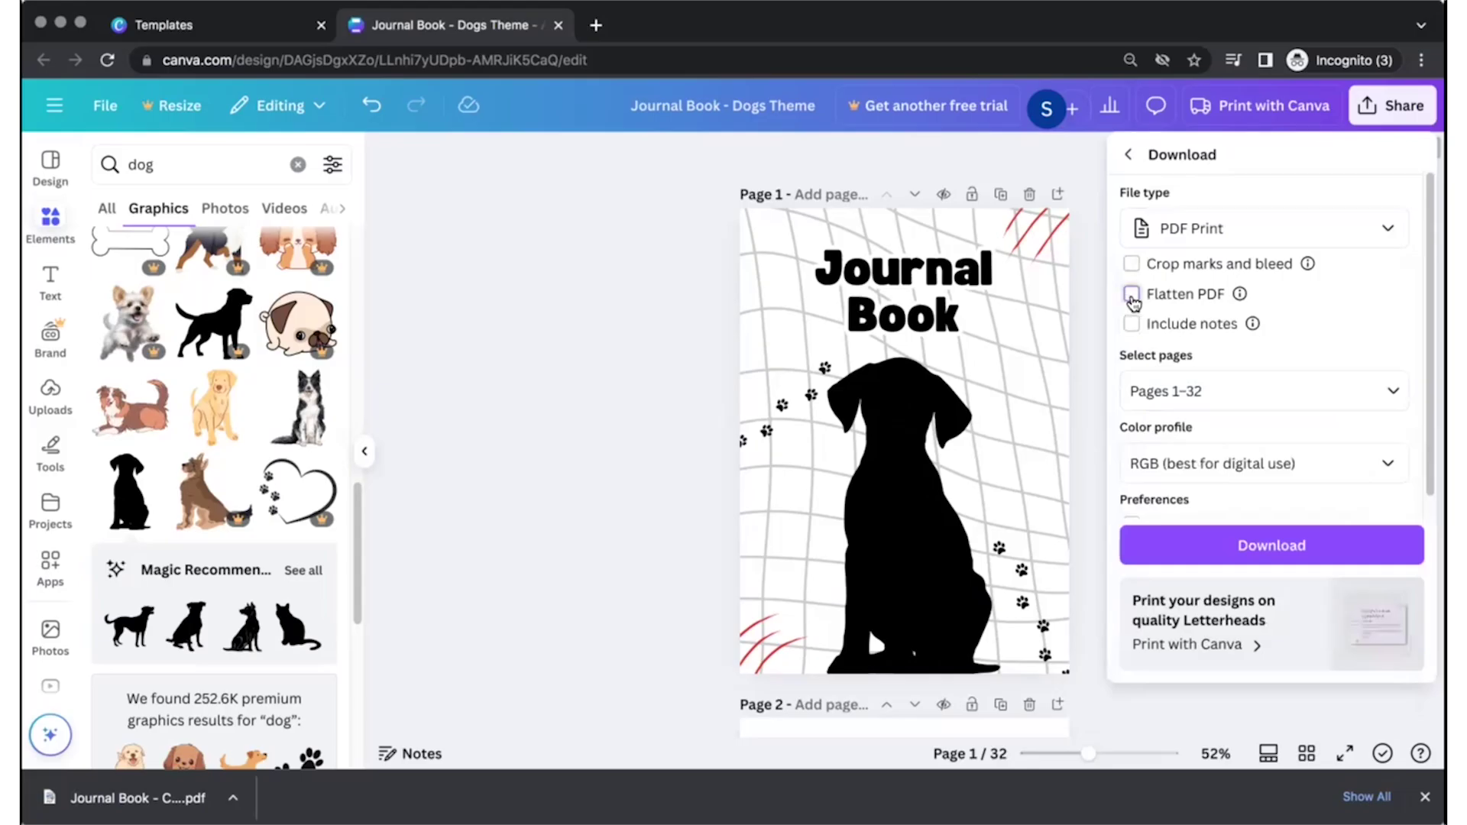
left_click(1131, 294)
left_click(1245, 547)
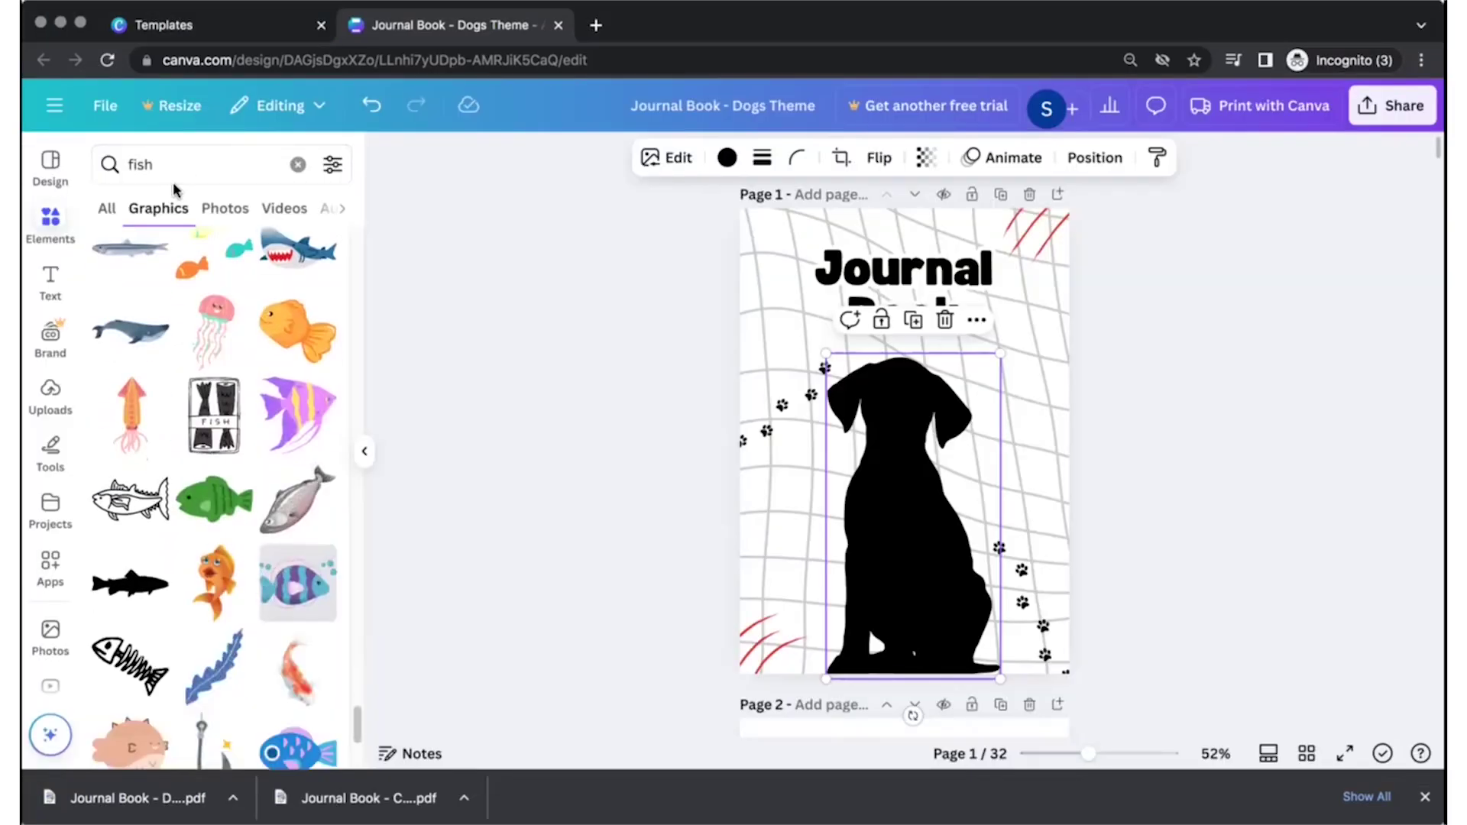
- Search graphics for "puppy" and replace the dog silhouette with the puppy in heart-shaped glasses, enlarged below the title
double_click(206, 167)
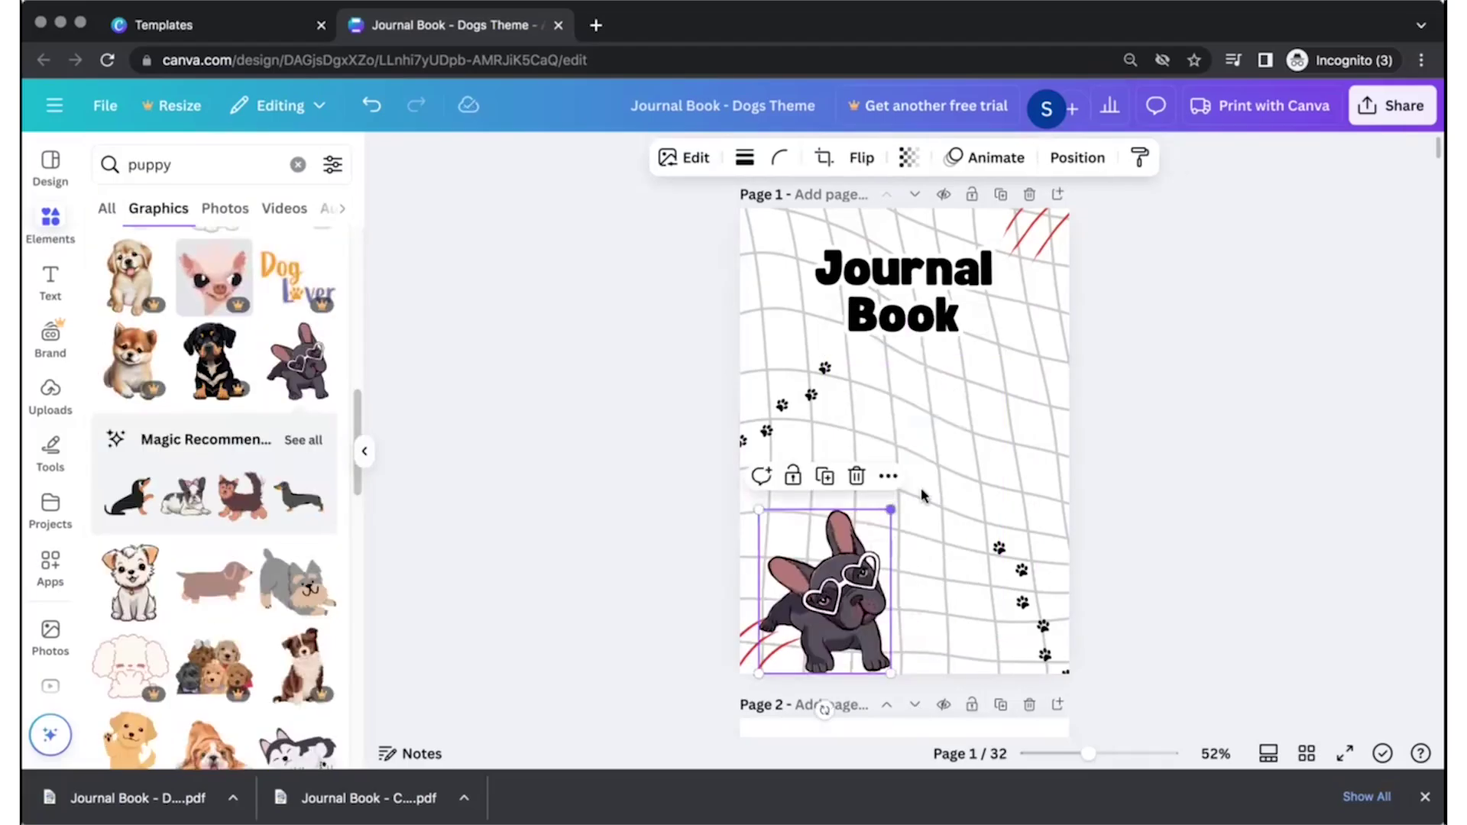
left_click_drag(891, 509, 1035, 330)
left_click_drag(942, 499, 911, 517)
left_click(588, 558)
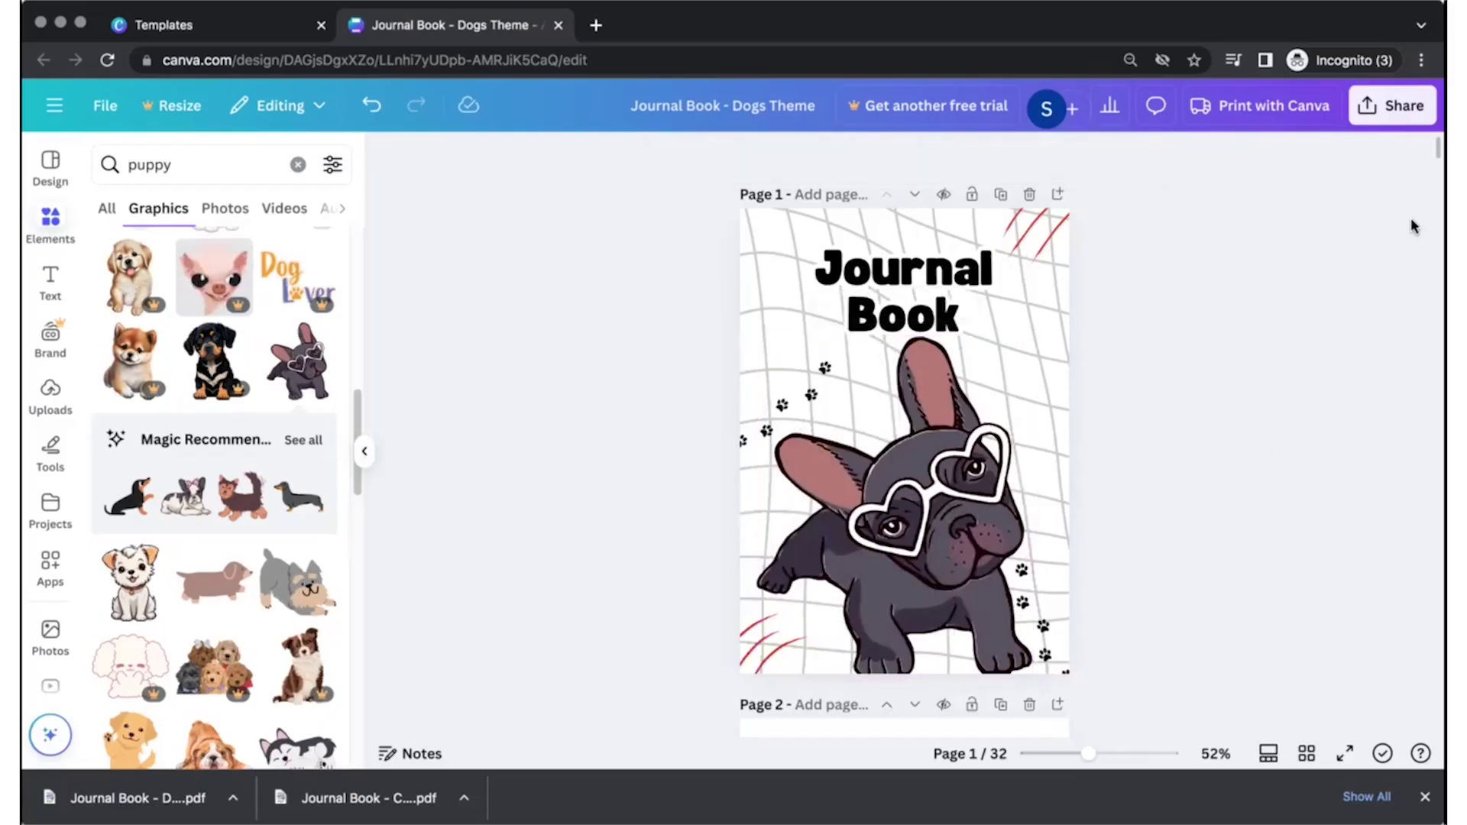
- Rename the design as "Journal Book - Puppy Theme"
left_click(1385, 109)
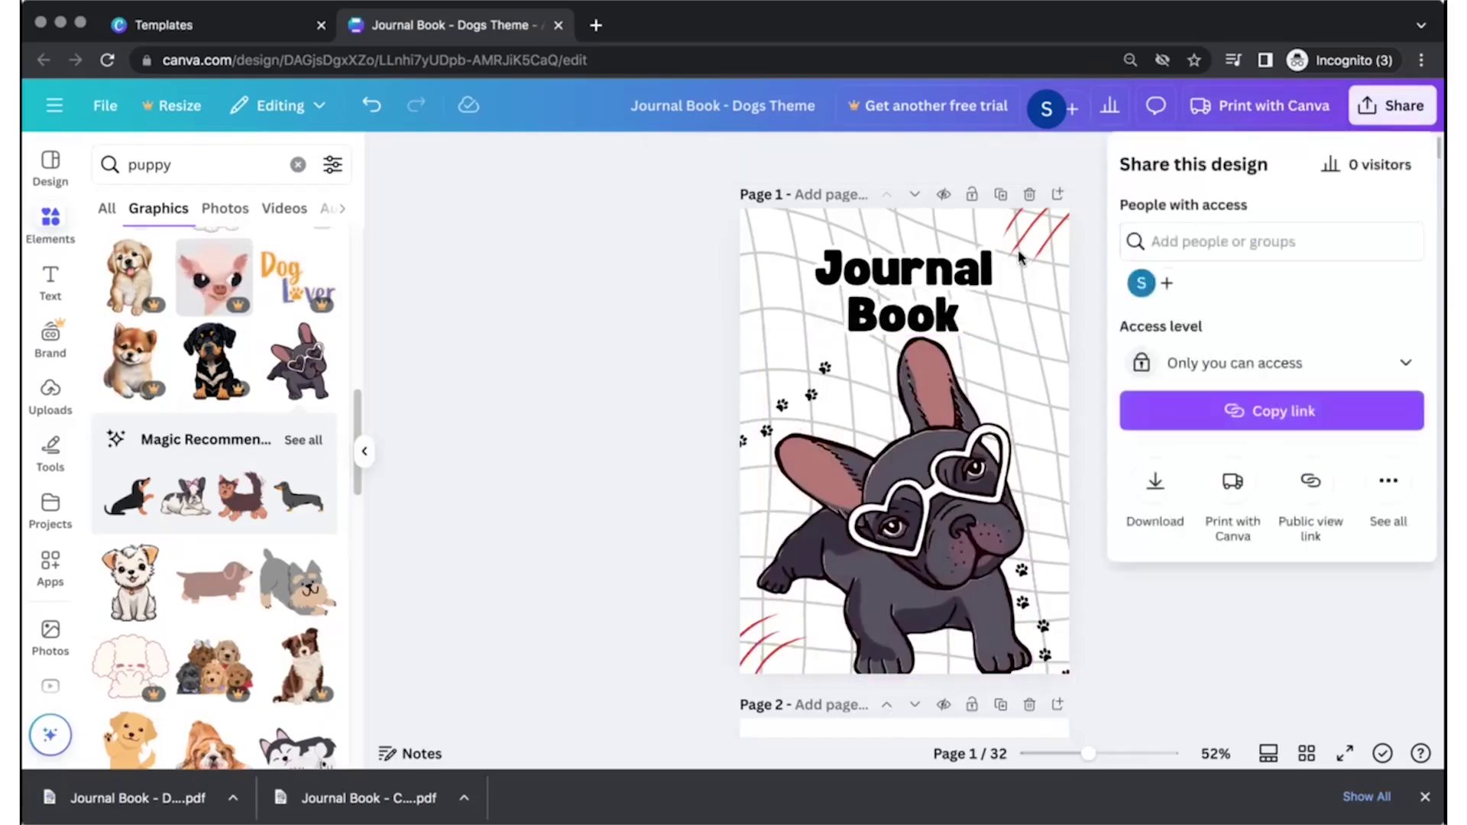
left_click(748, 100)
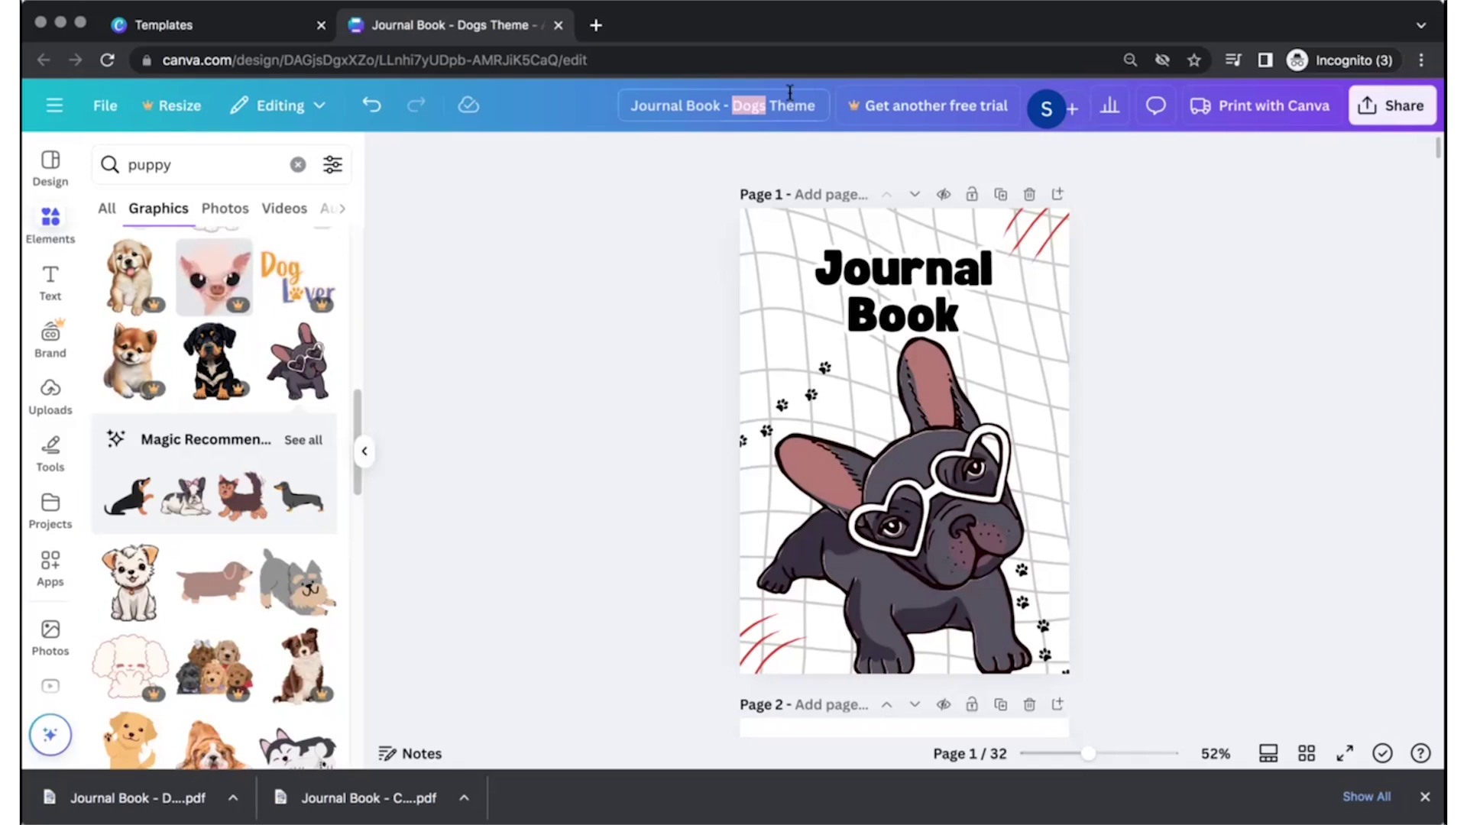
type("Puppy")
- Download pages 1–32 of the puppy journal as a PDF Print file
left_click(1386, 105)
left_click(1152, 485)
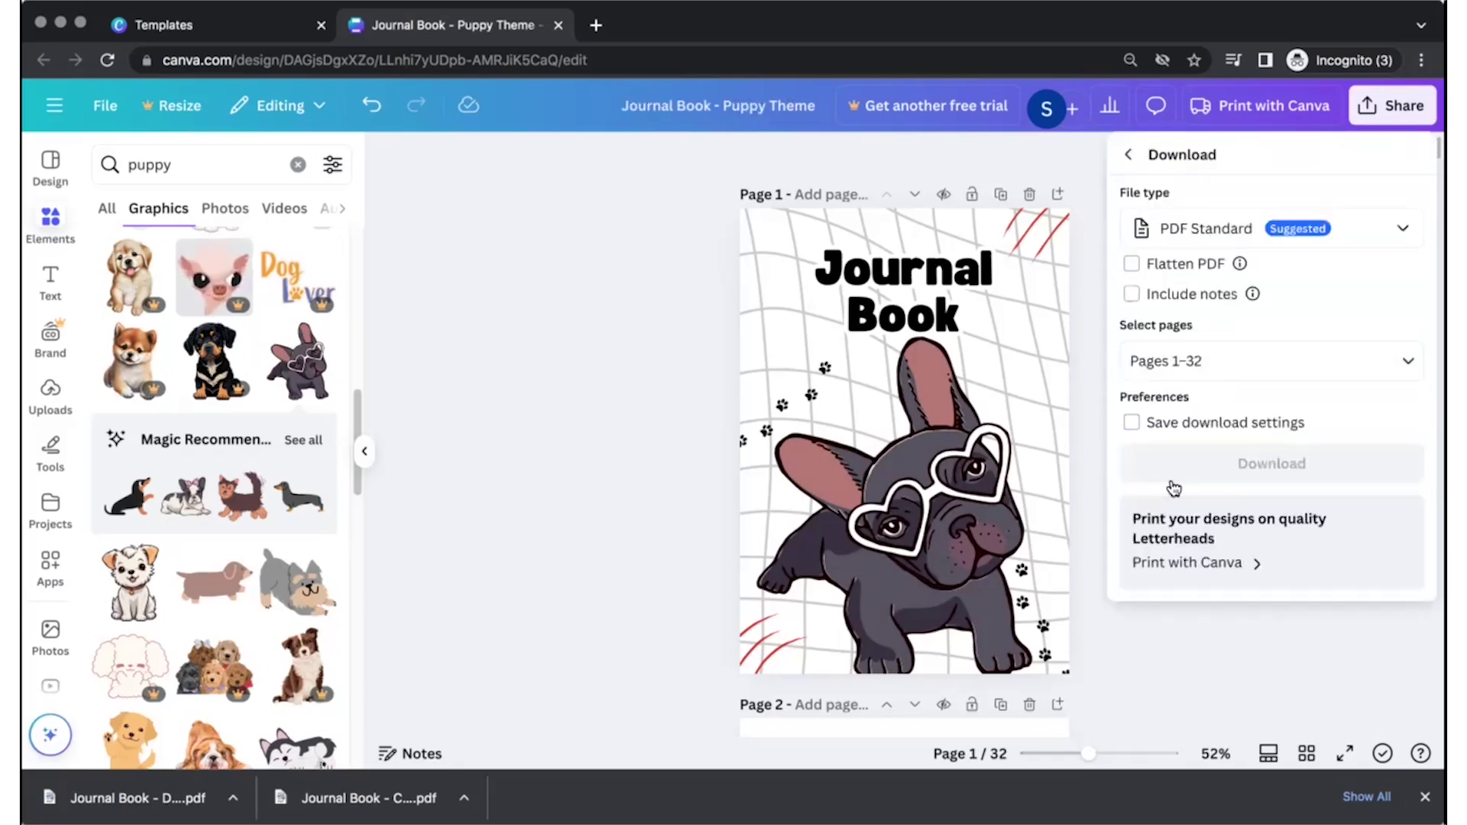
left_click(1210, 228)
left_click(1230, 454)
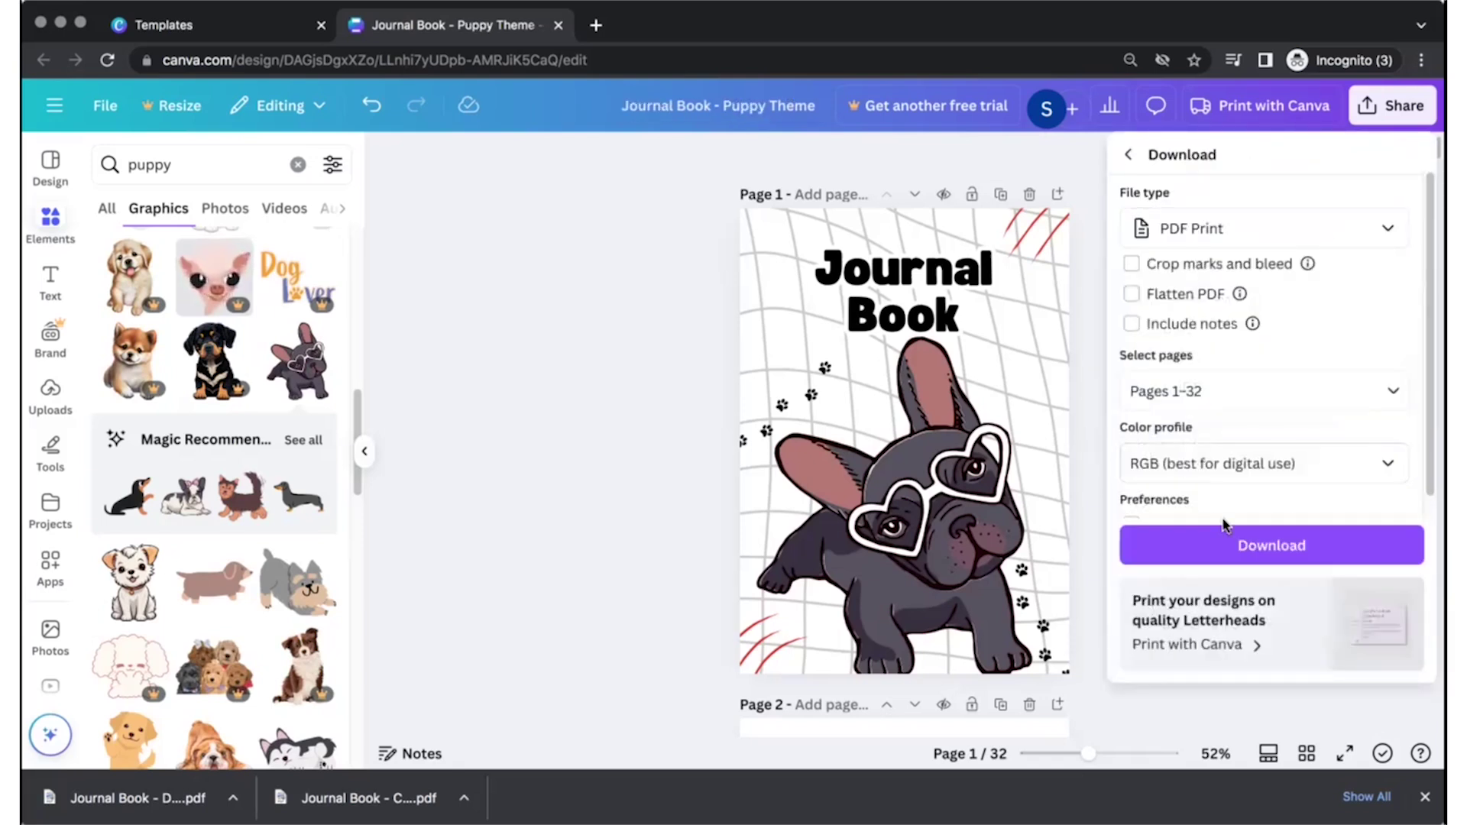
left_click(1253, 544)
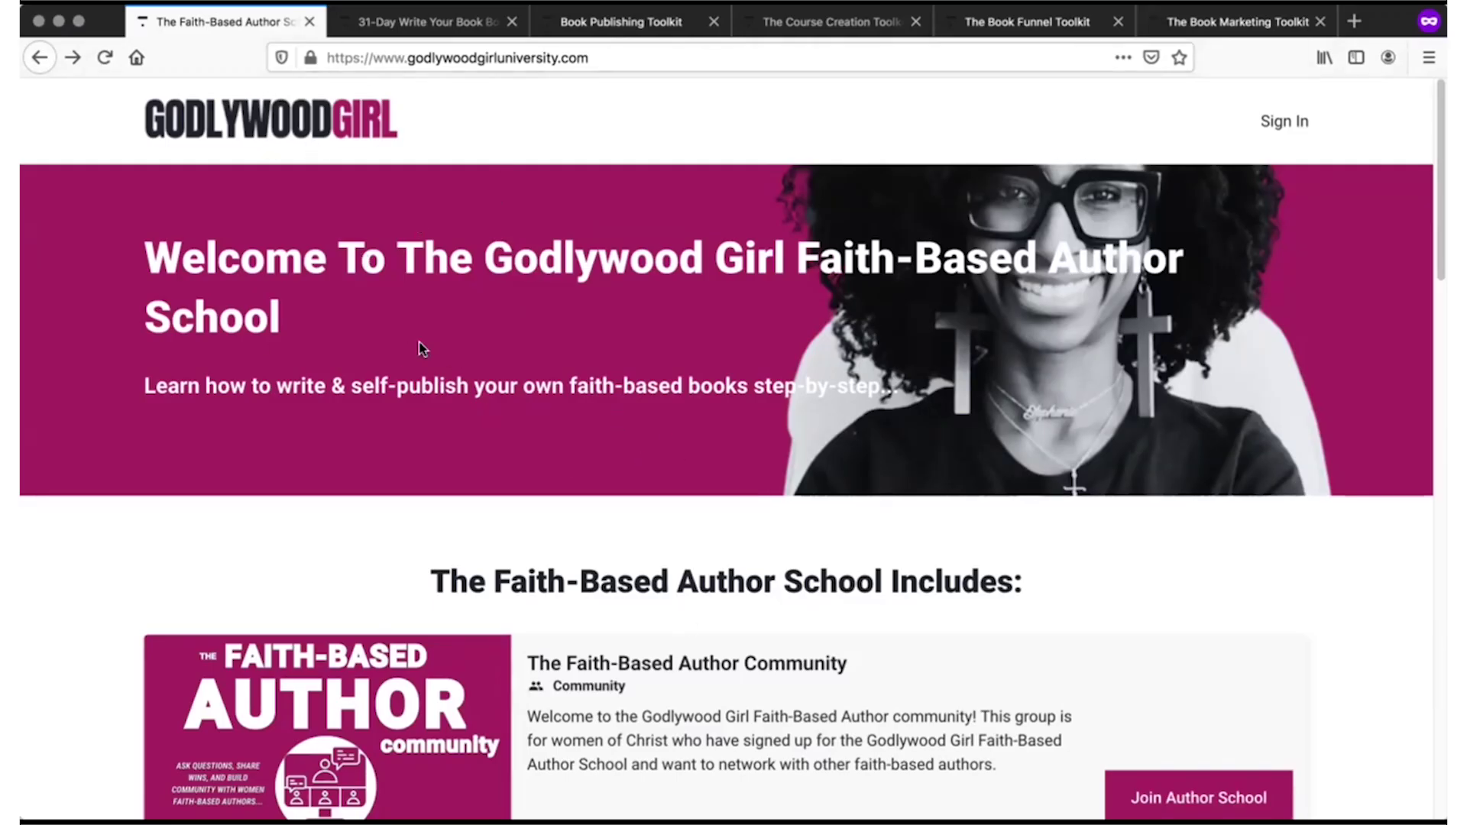
- Switch to the Godlywood Girl site in the browser and review the Book Publishing Toolkit's course curriculum
scroll(517, 471, "down", 9)
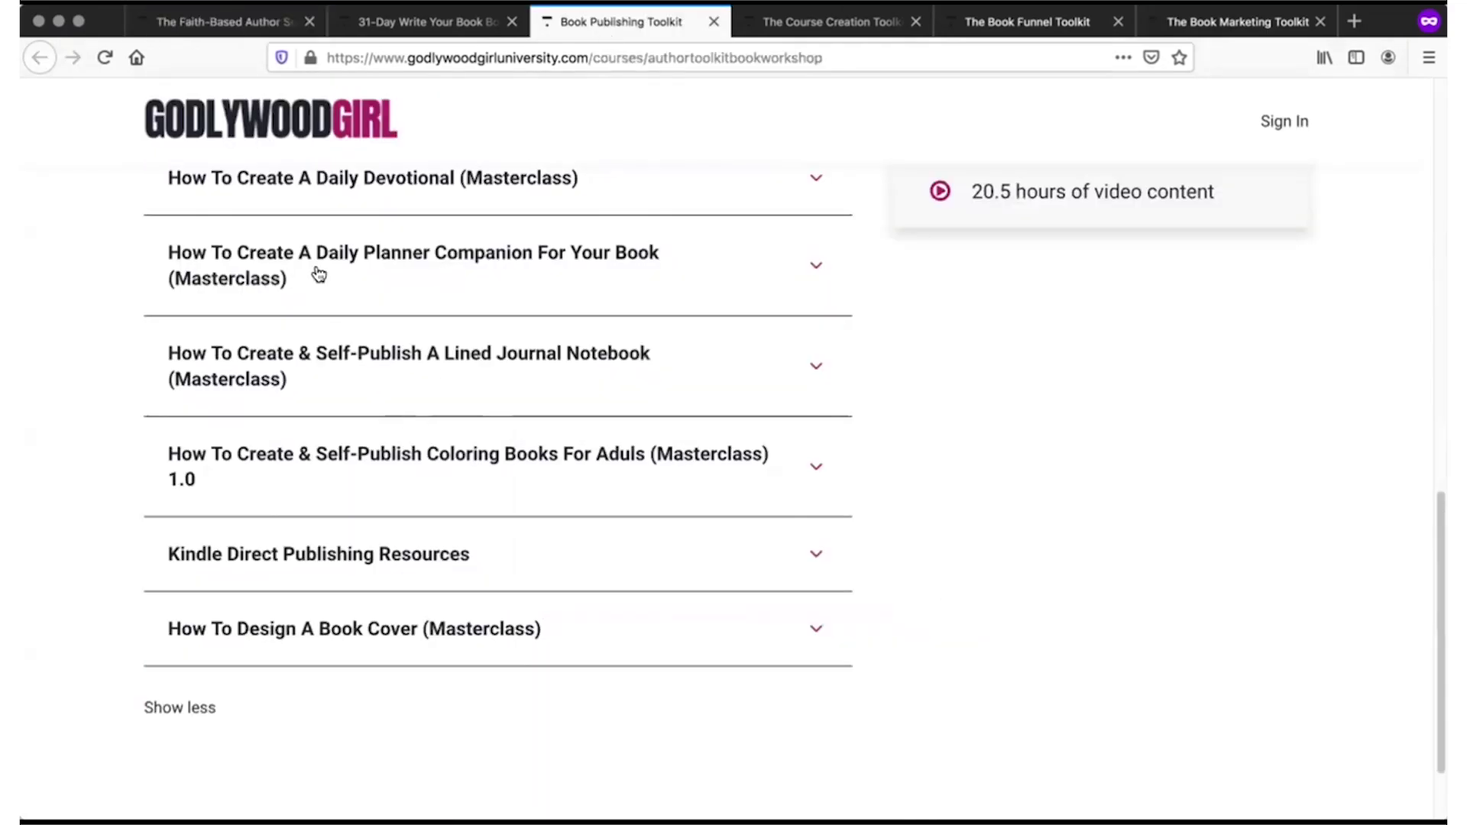
scroll(316, 493, "up", 9)
scroll(219, 495, "down", 2)
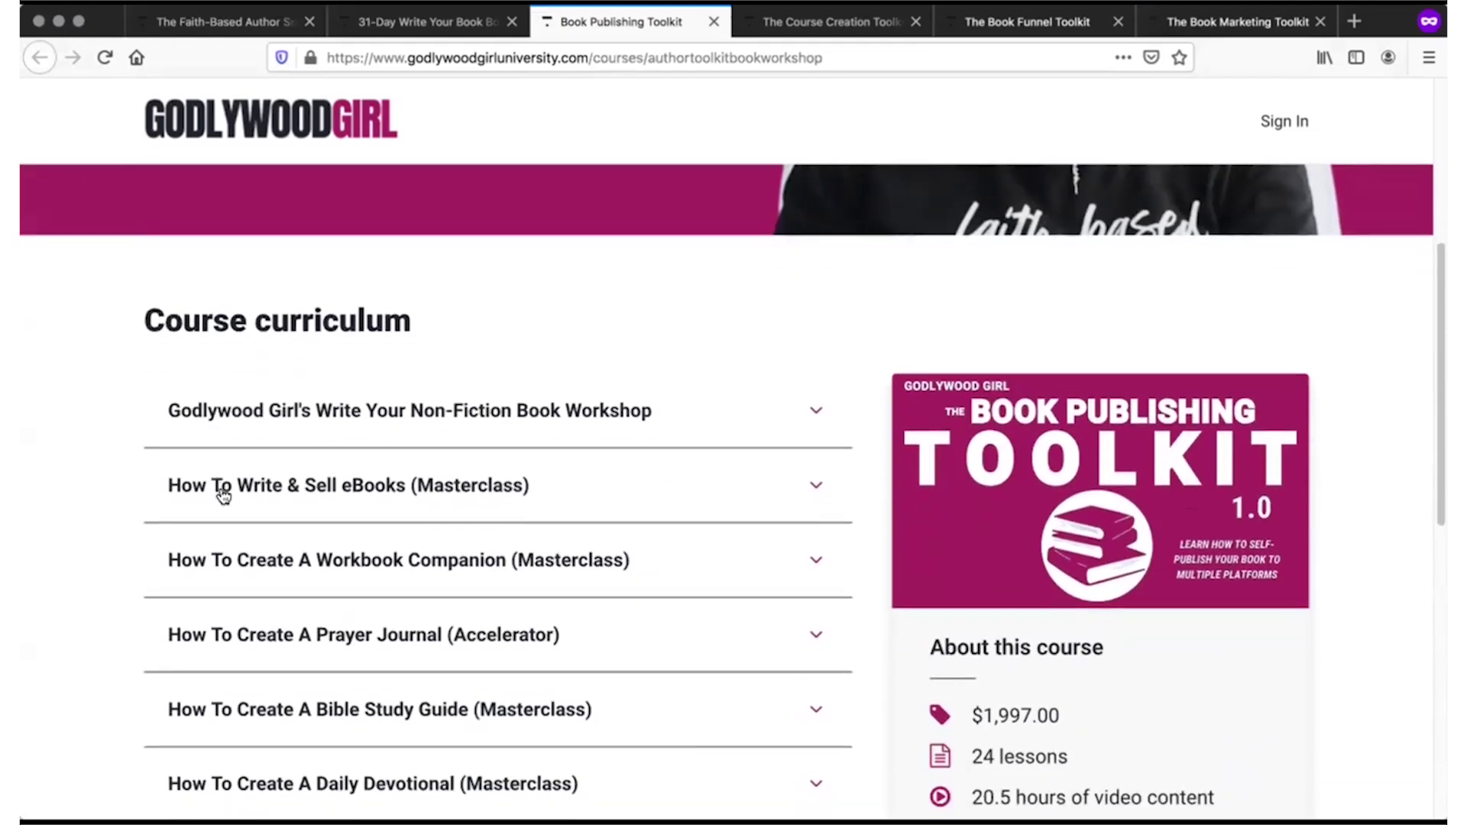
scroll(202, 470, "down", 1)
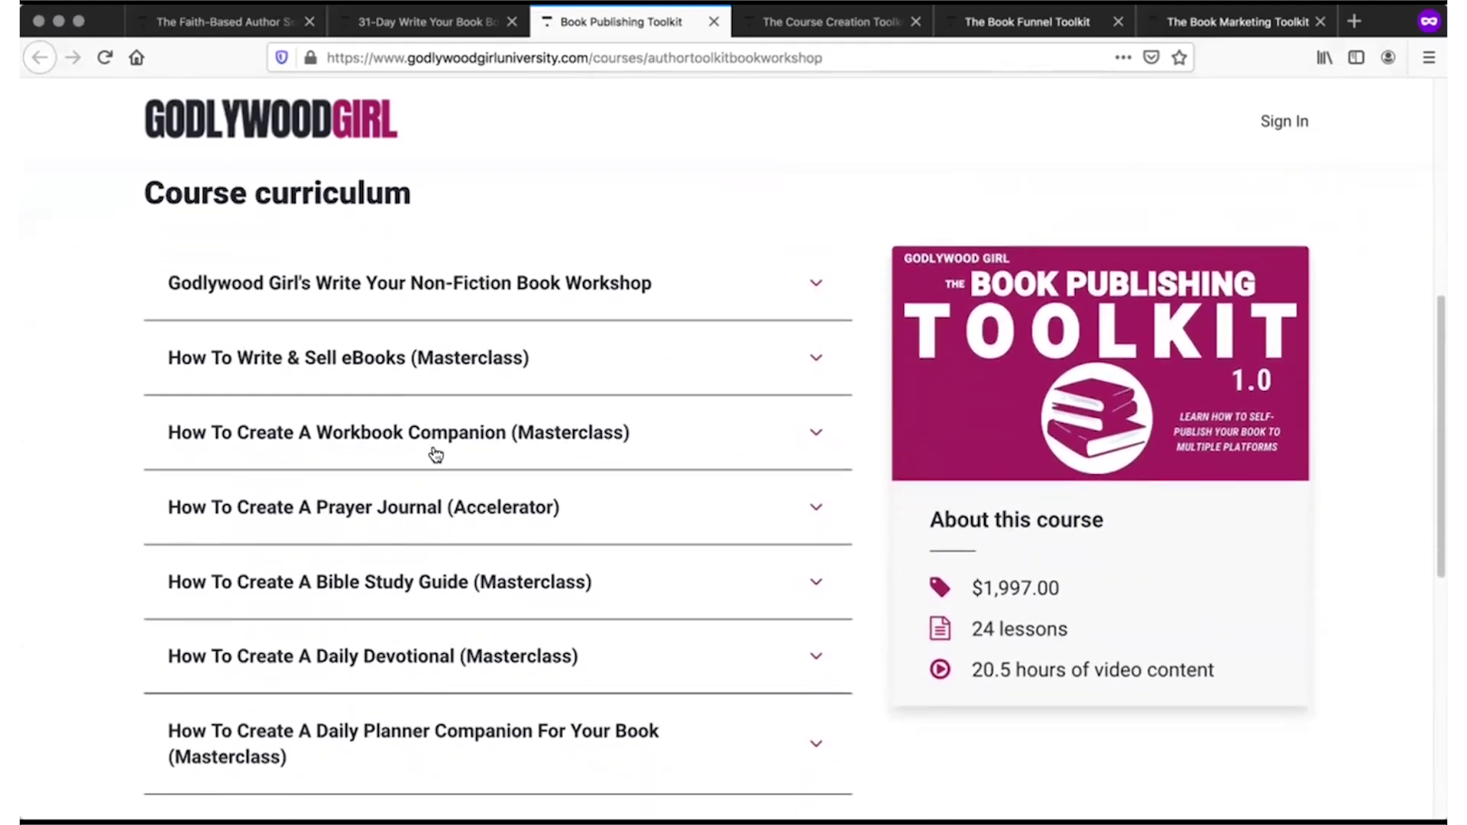
scroll(436, 456, "down", 2)
scroll(371, 462, "down", 1)
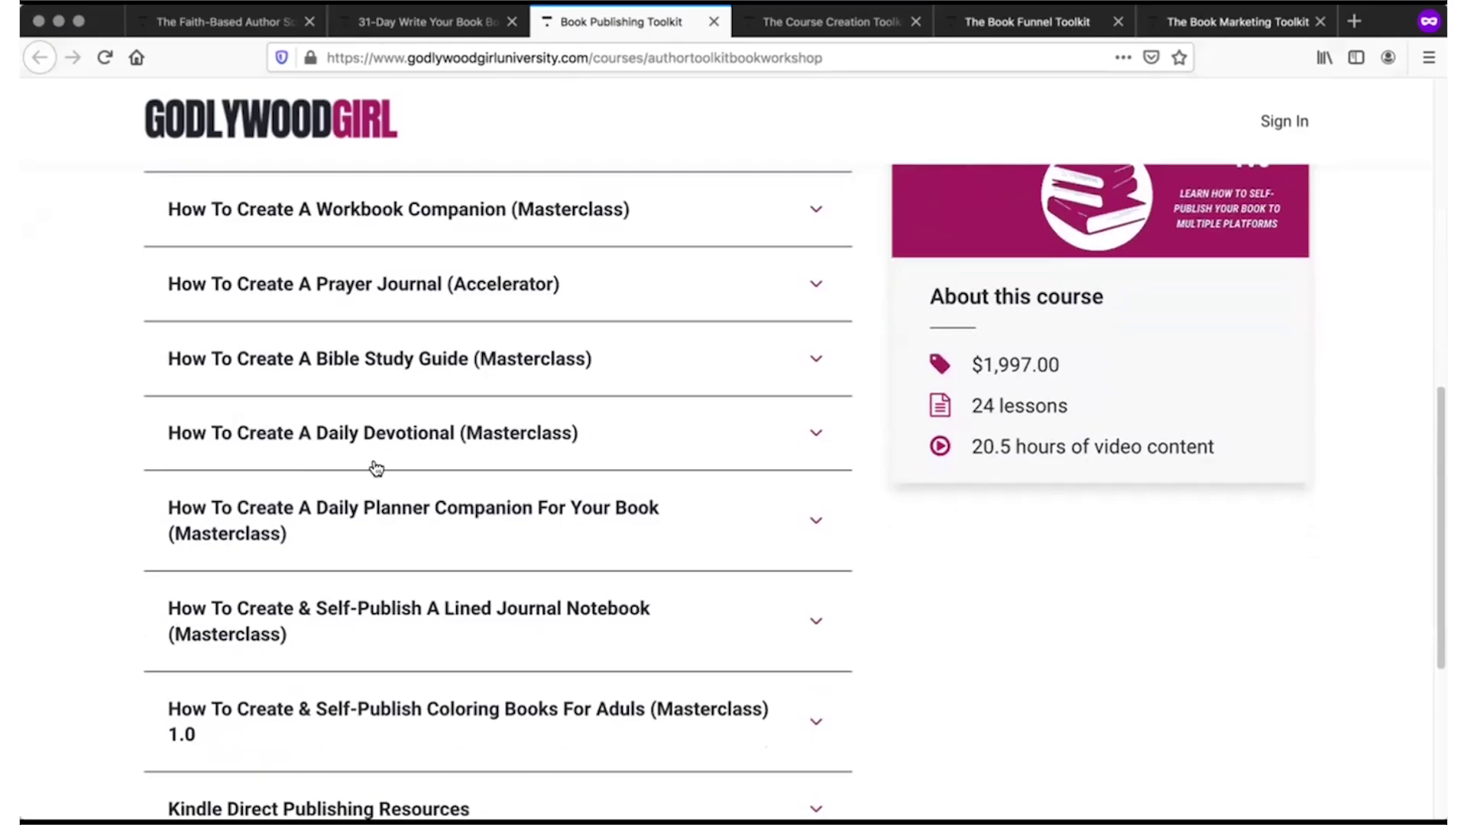
scroll(550, 537, "down", 1)
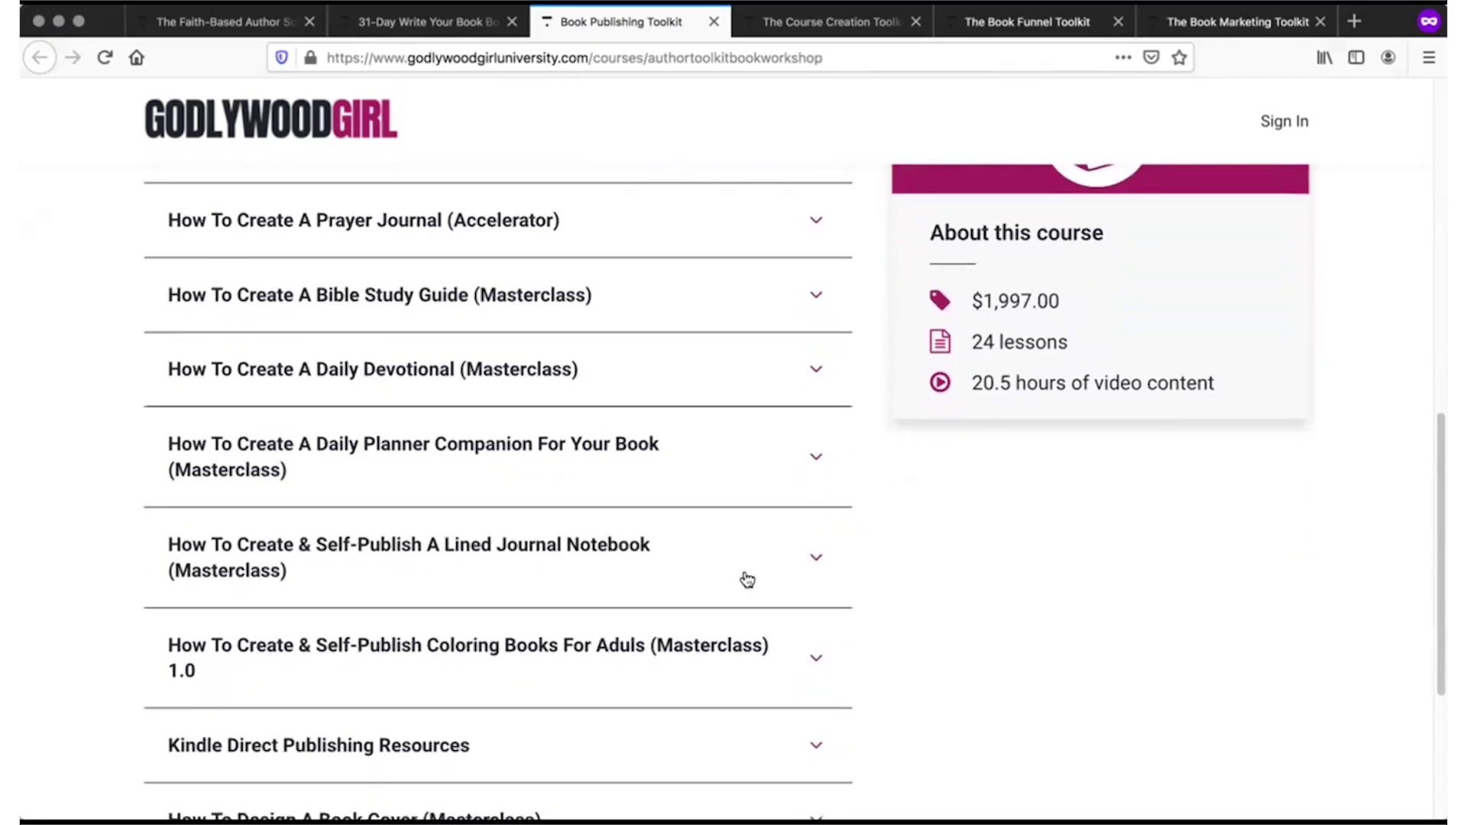
scroll(428, 673, "down", 2)
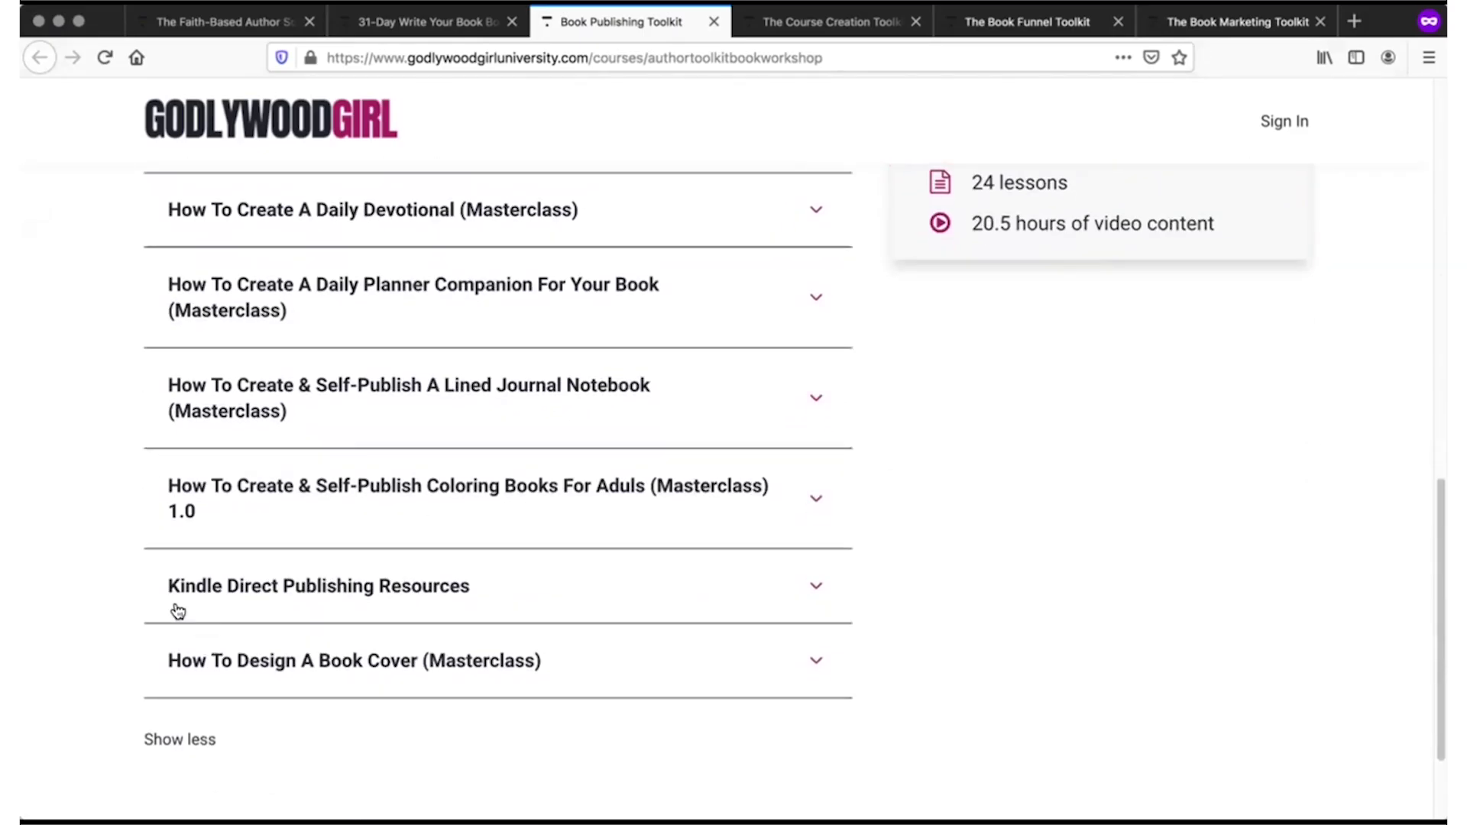
scroll(586, 714, "up", 12)
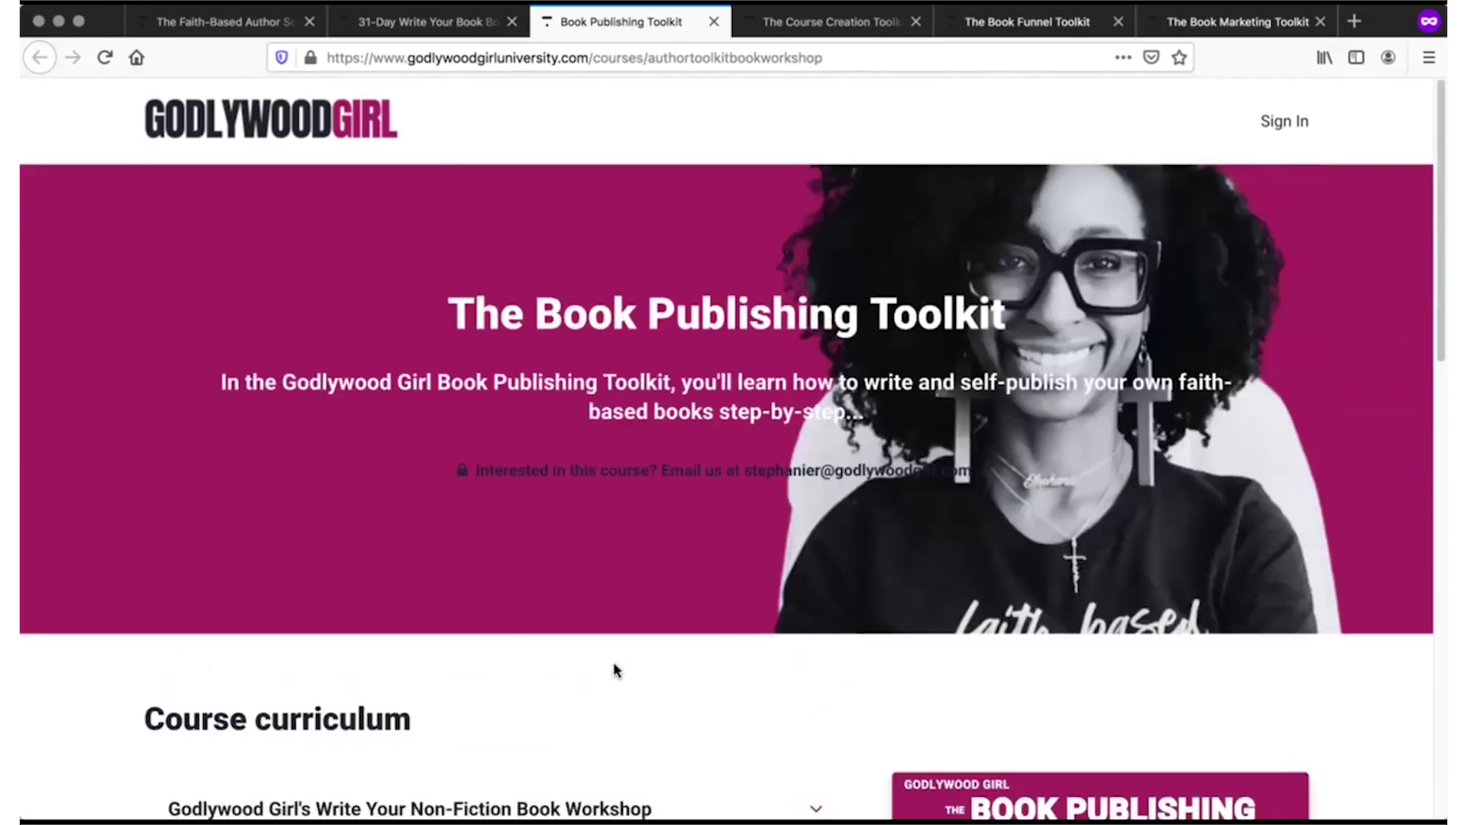
- Look at the 31-Day Write Your Book Bootcamp page and the Faith-Based Author School's course overview
left_click(391, 24)
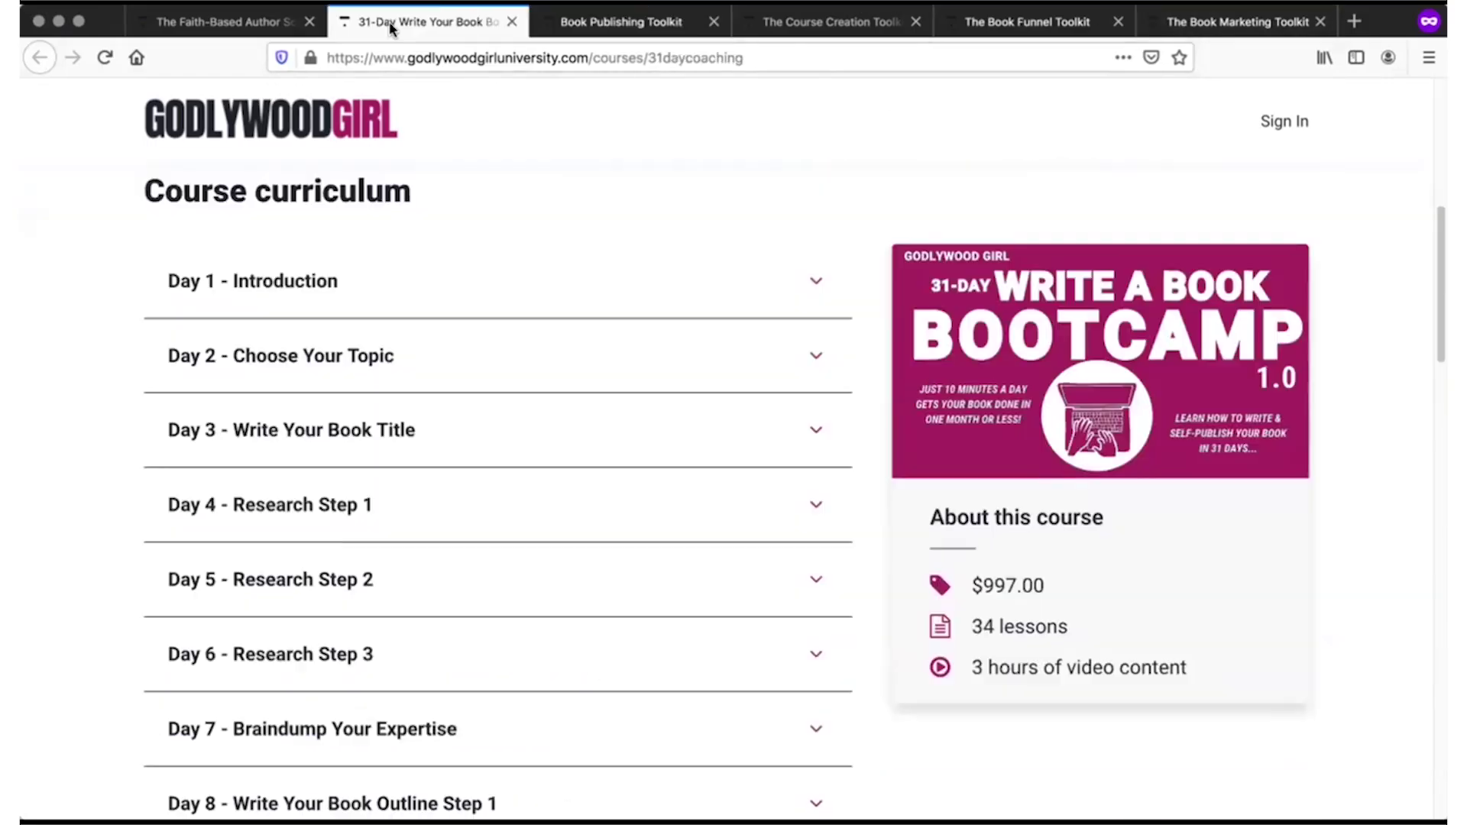
left_click(238, 25)
scroll(890, 445, "up", 8)
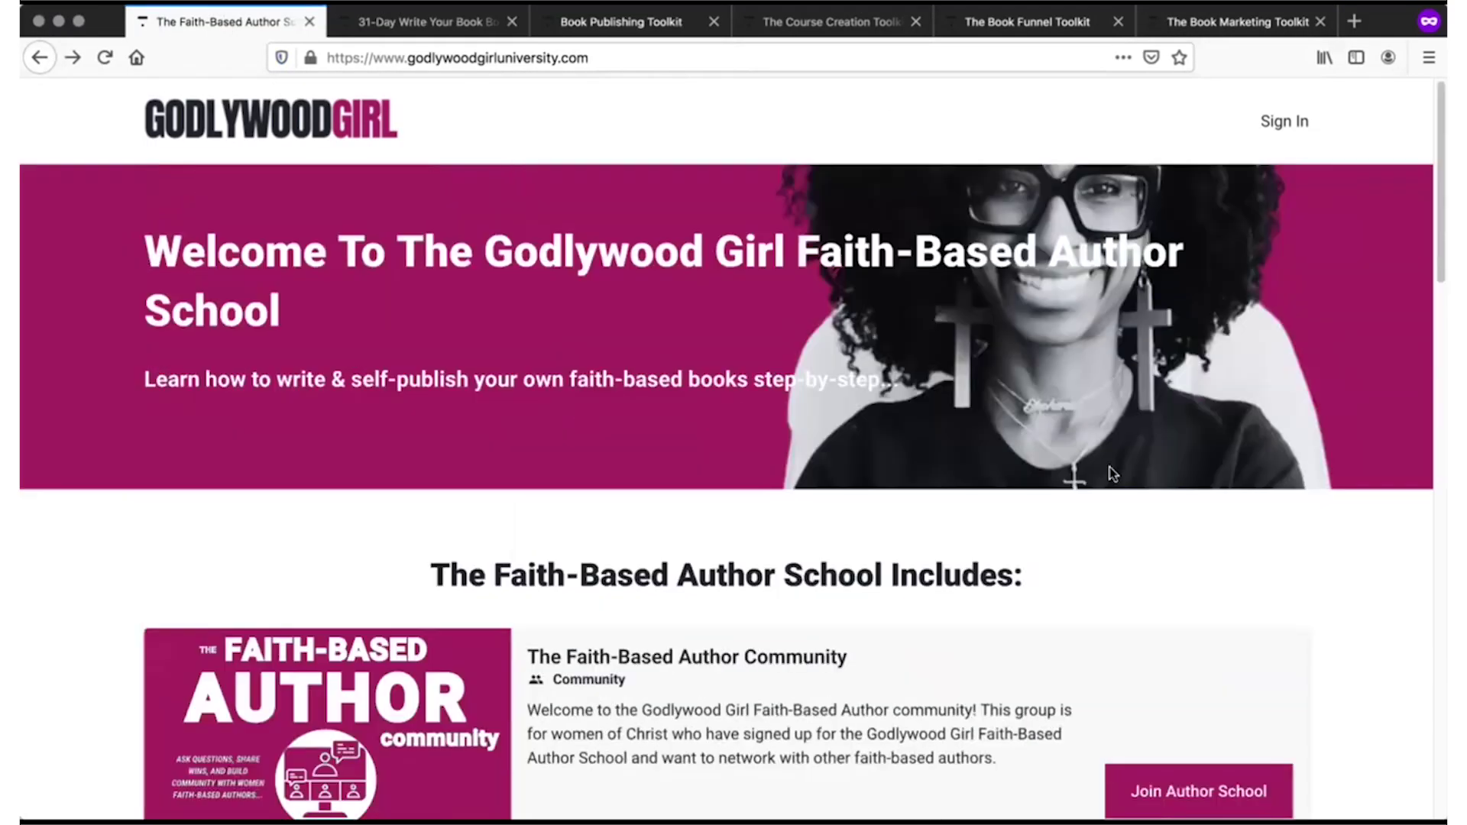
scroll(1185, 518, "down", 10)
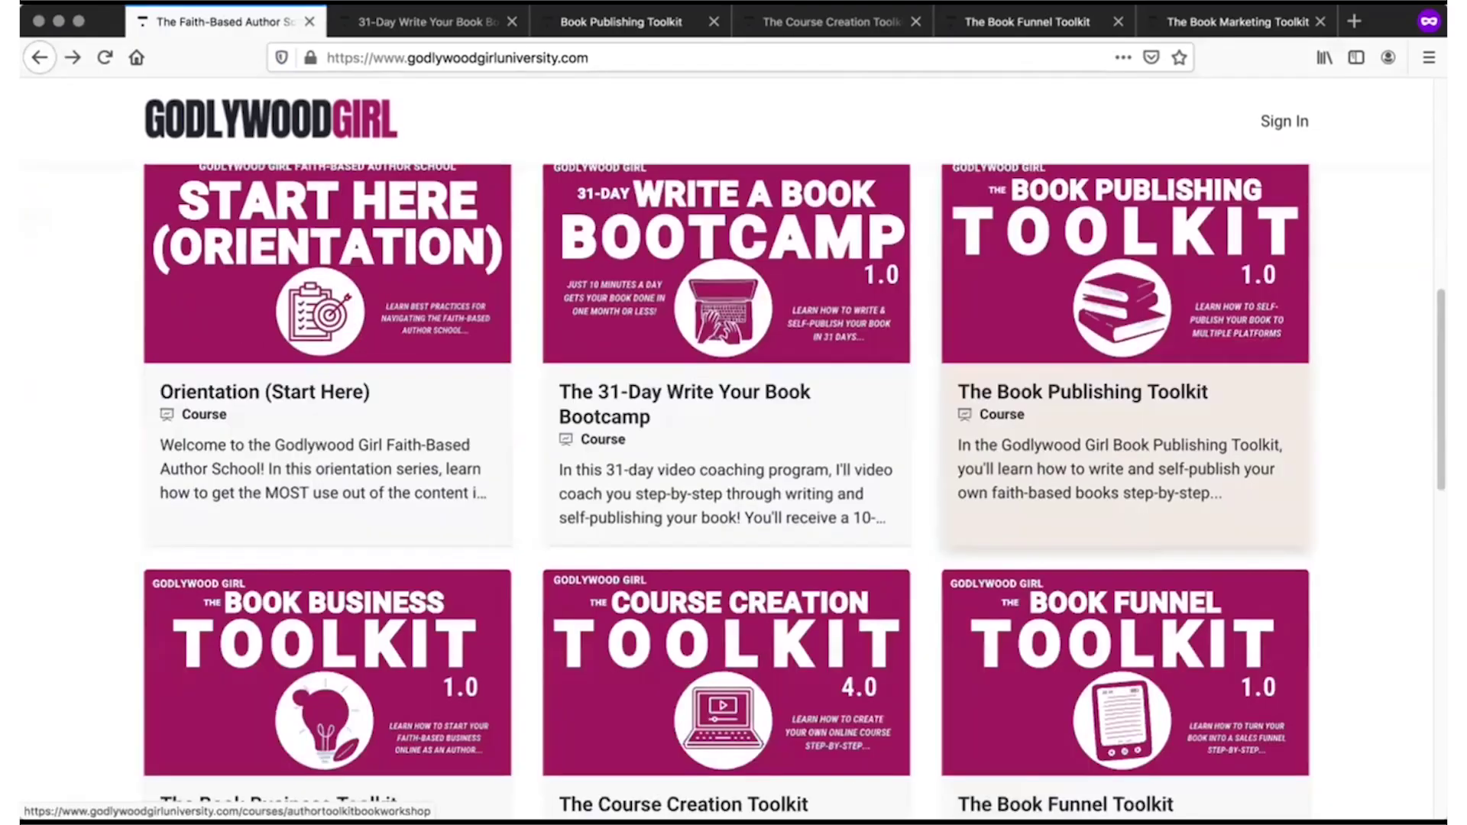
scroll(1365, 695, "up", 10)
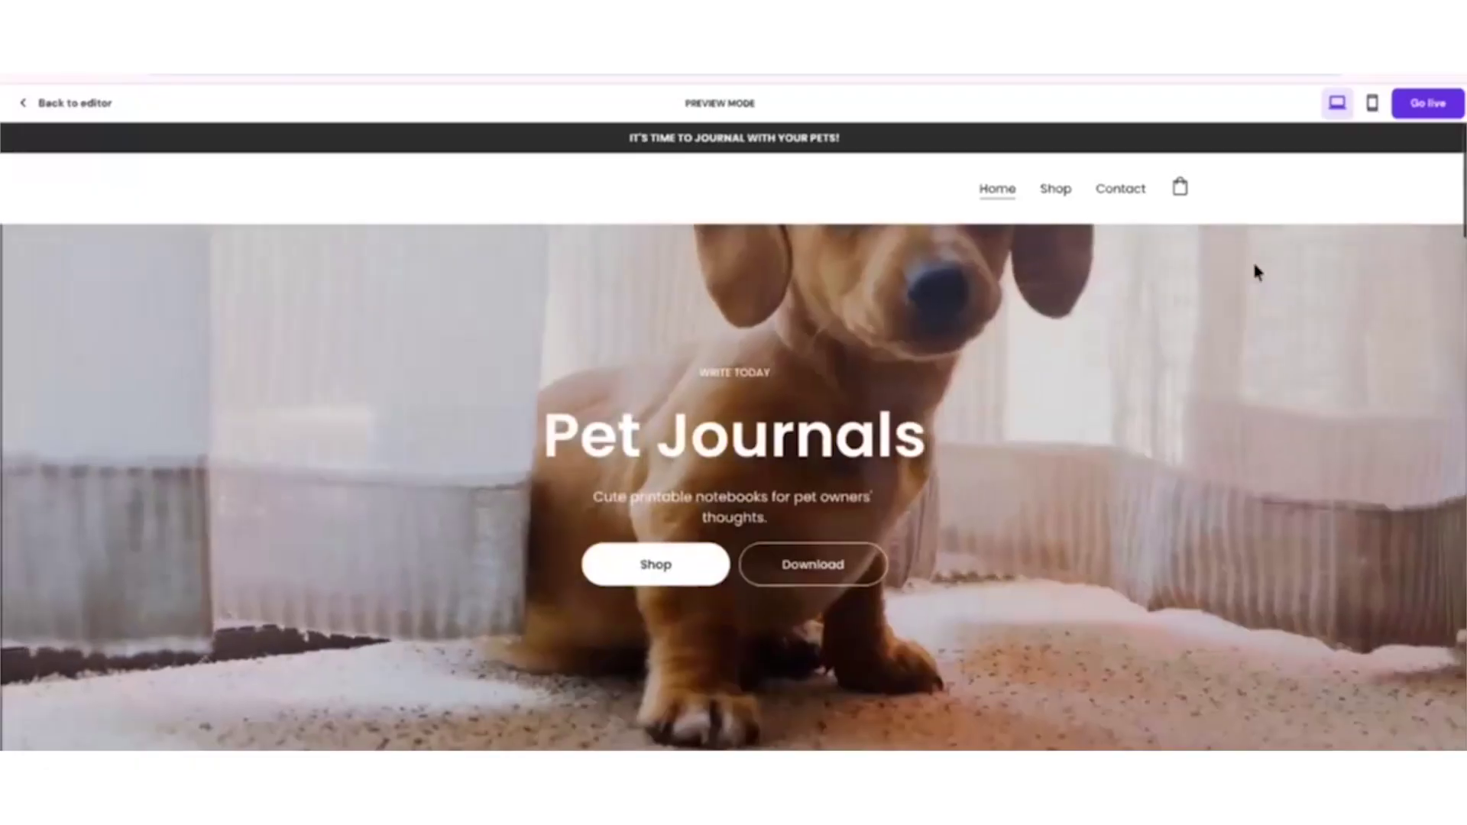
- Switch to the Pet Journals website preview and examine its home banner, journal listings, about sections and product details
scroll(1306, 393, "down", 4)
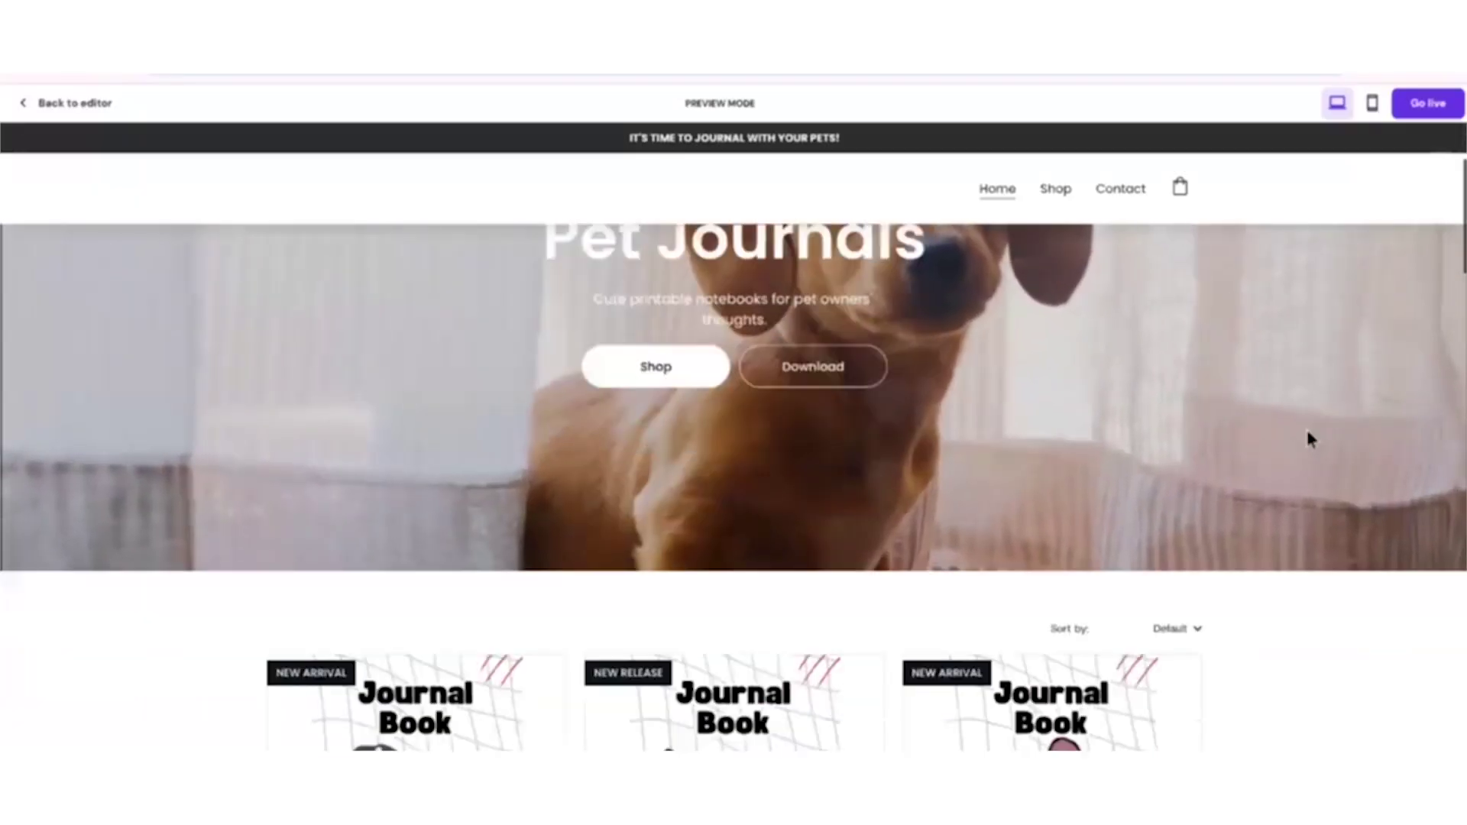
scroll(1312, 443, "down", 6)
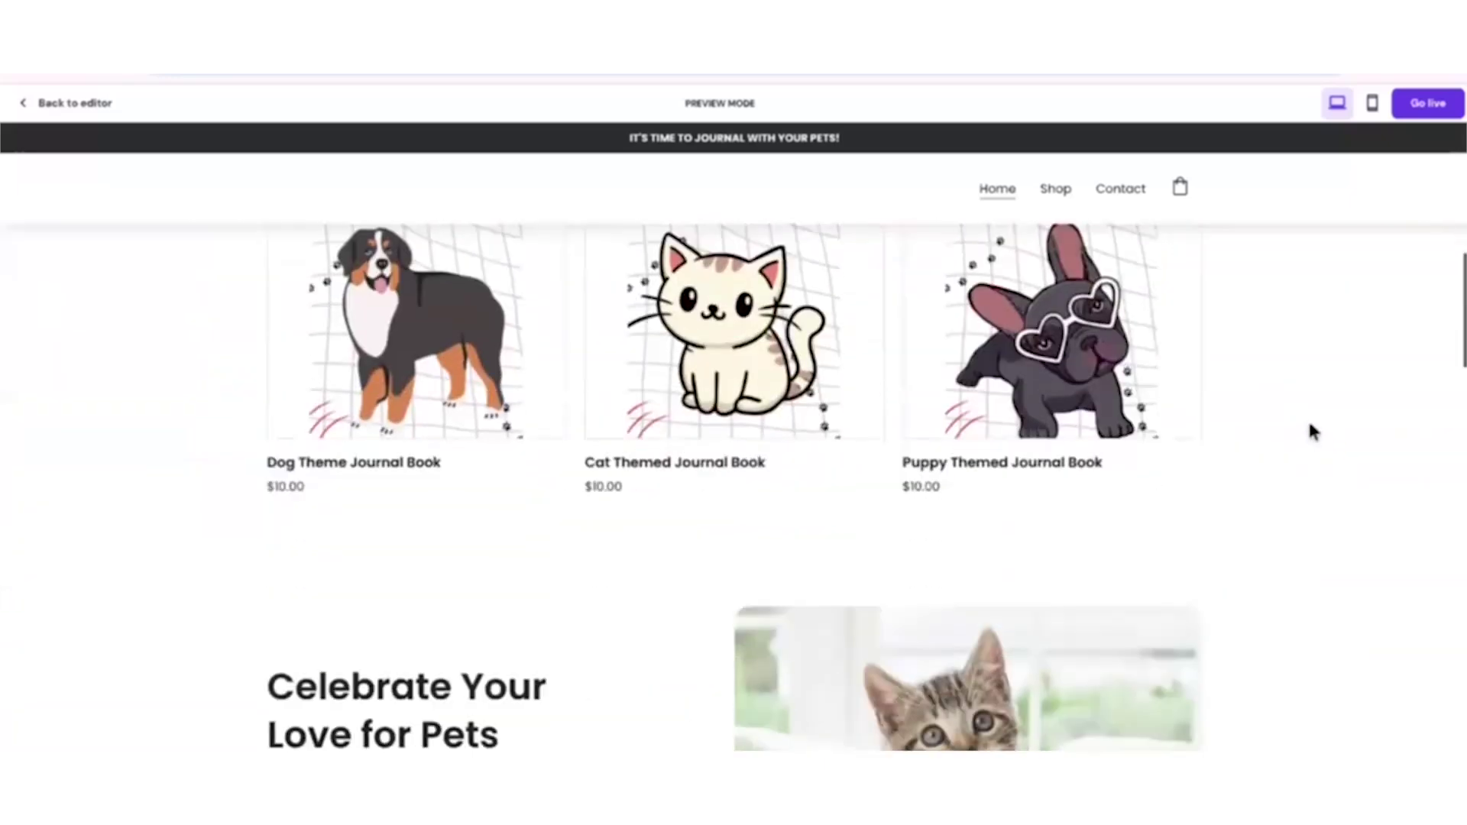
scroll(1316, 444, "down", 6)
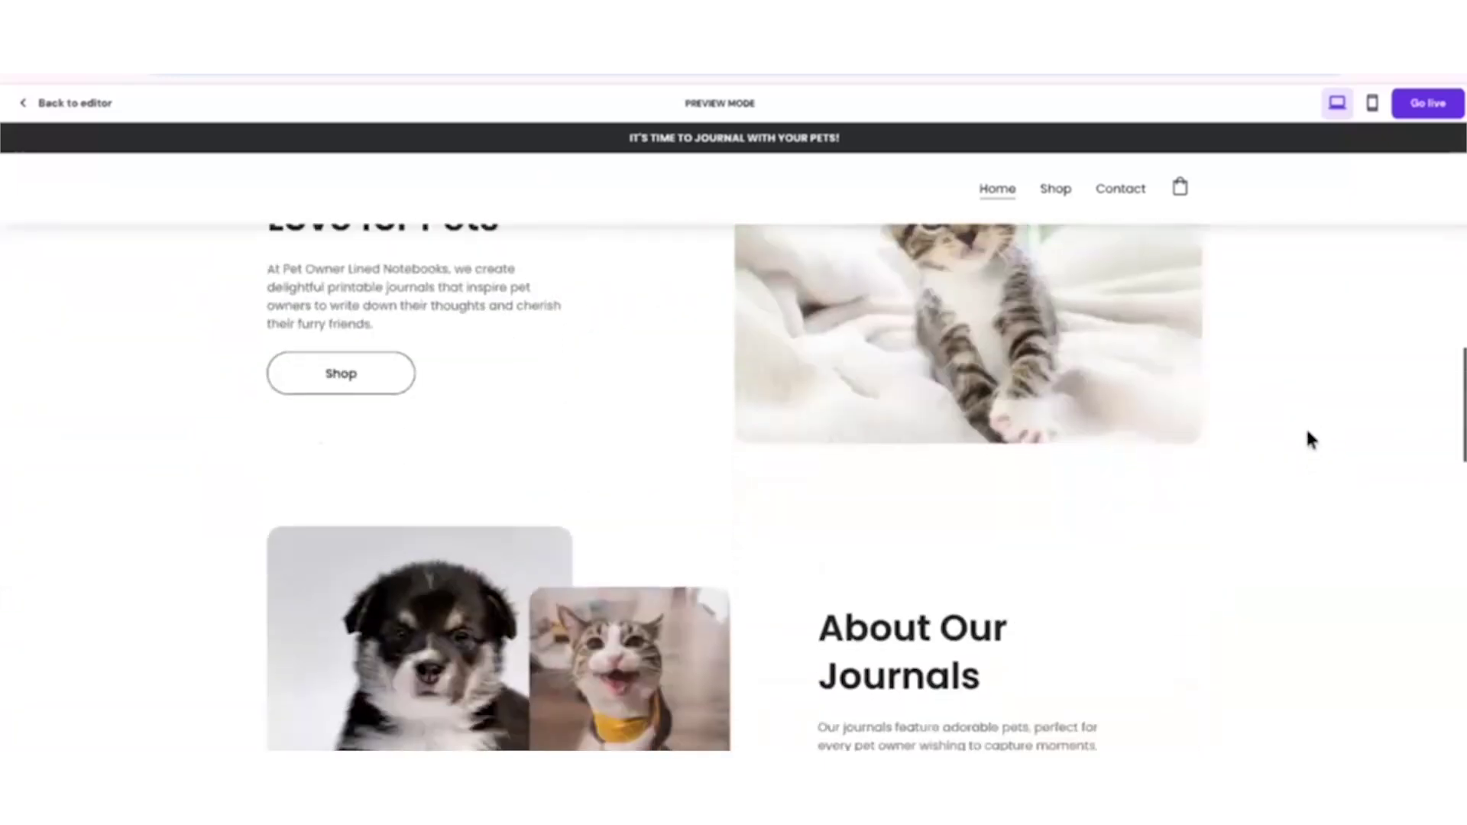
scroll(1310, 432, "down", 7)
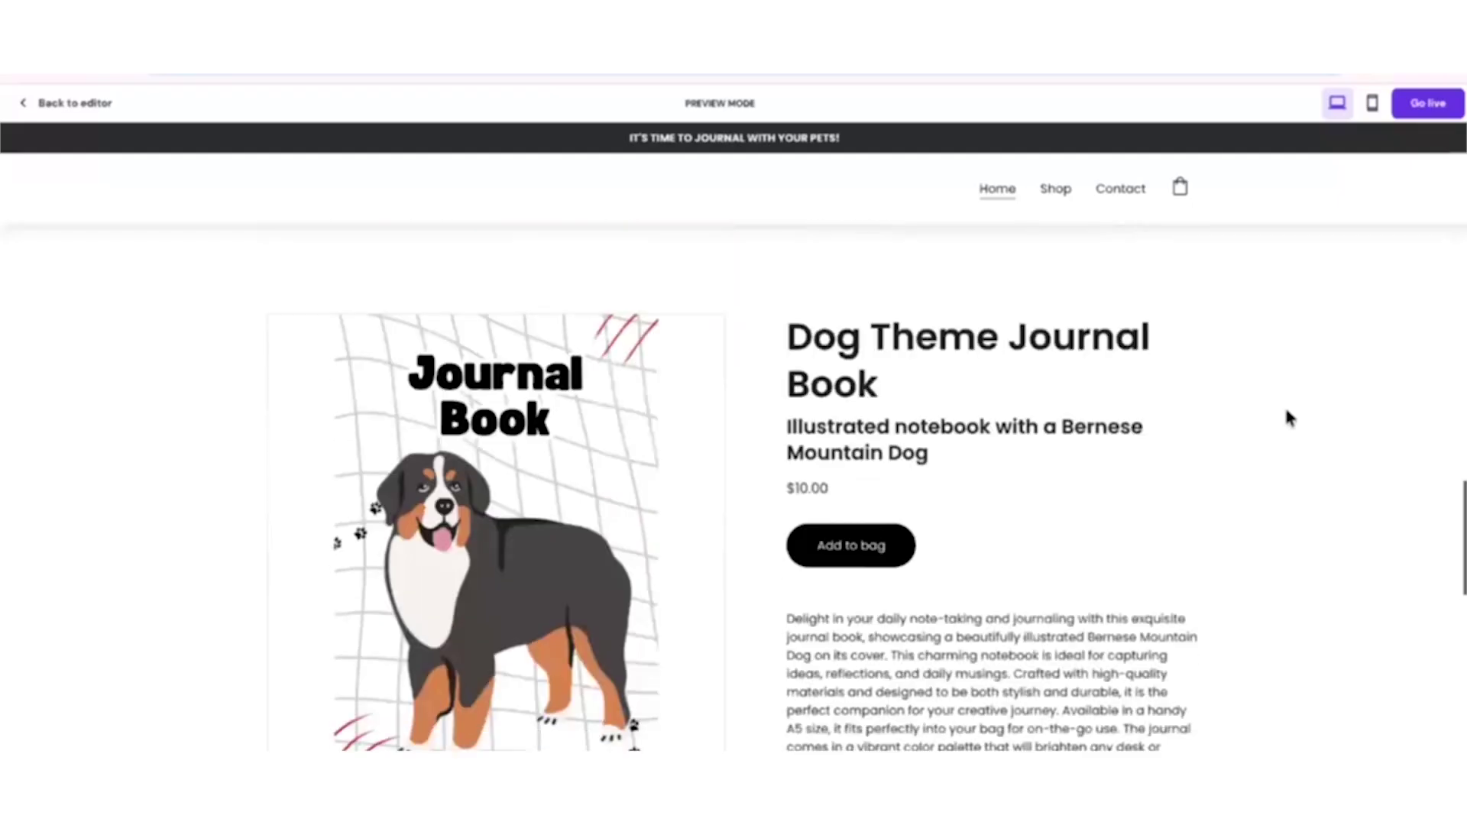
scroll(1291, 420, "down", 8)
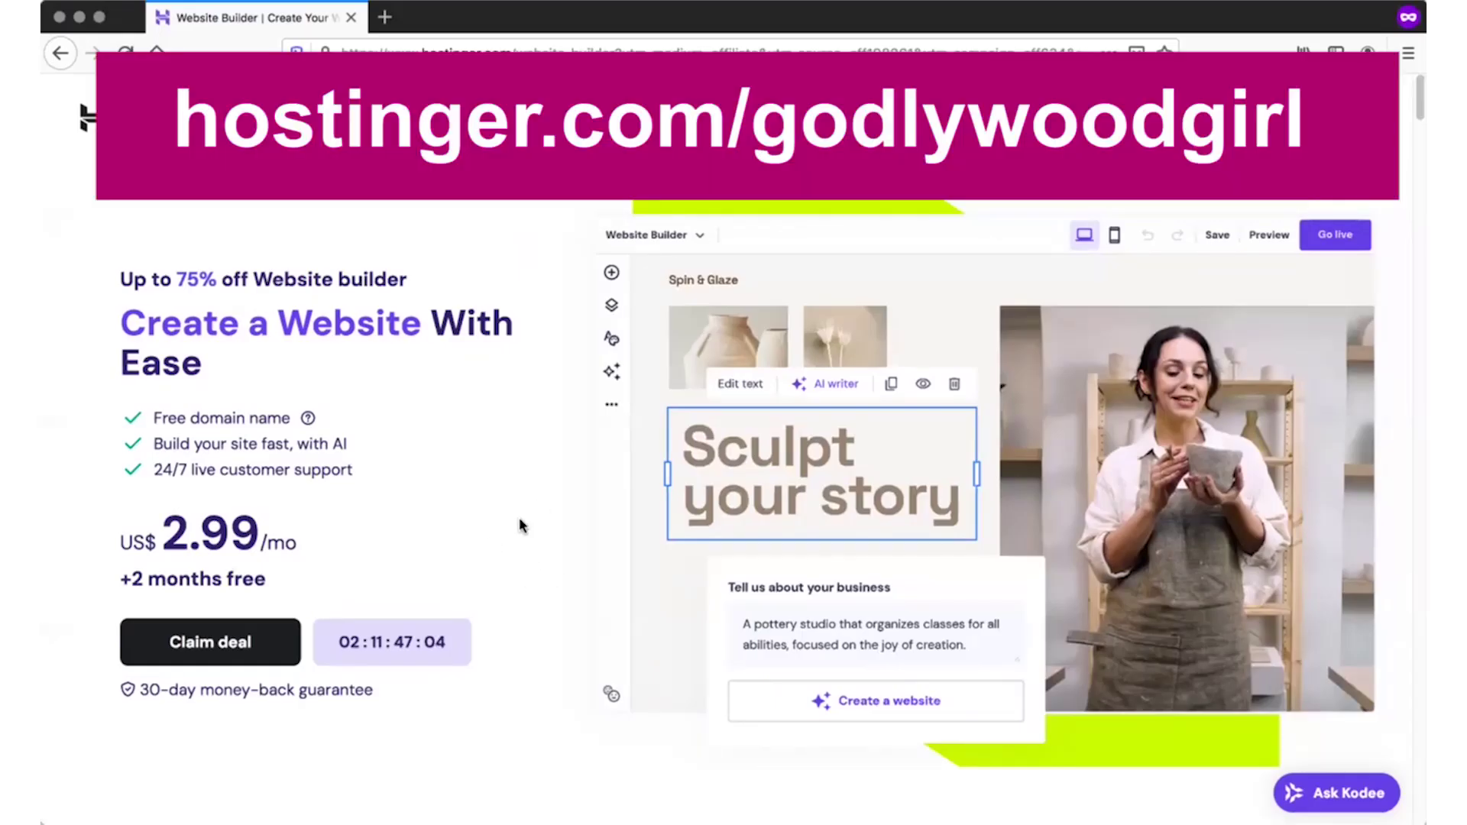
- Compare the website builder plans on Hostinger's page and choose the Business Website Builder plan with the 48-month term
scroll(616, 609, "down", 10)
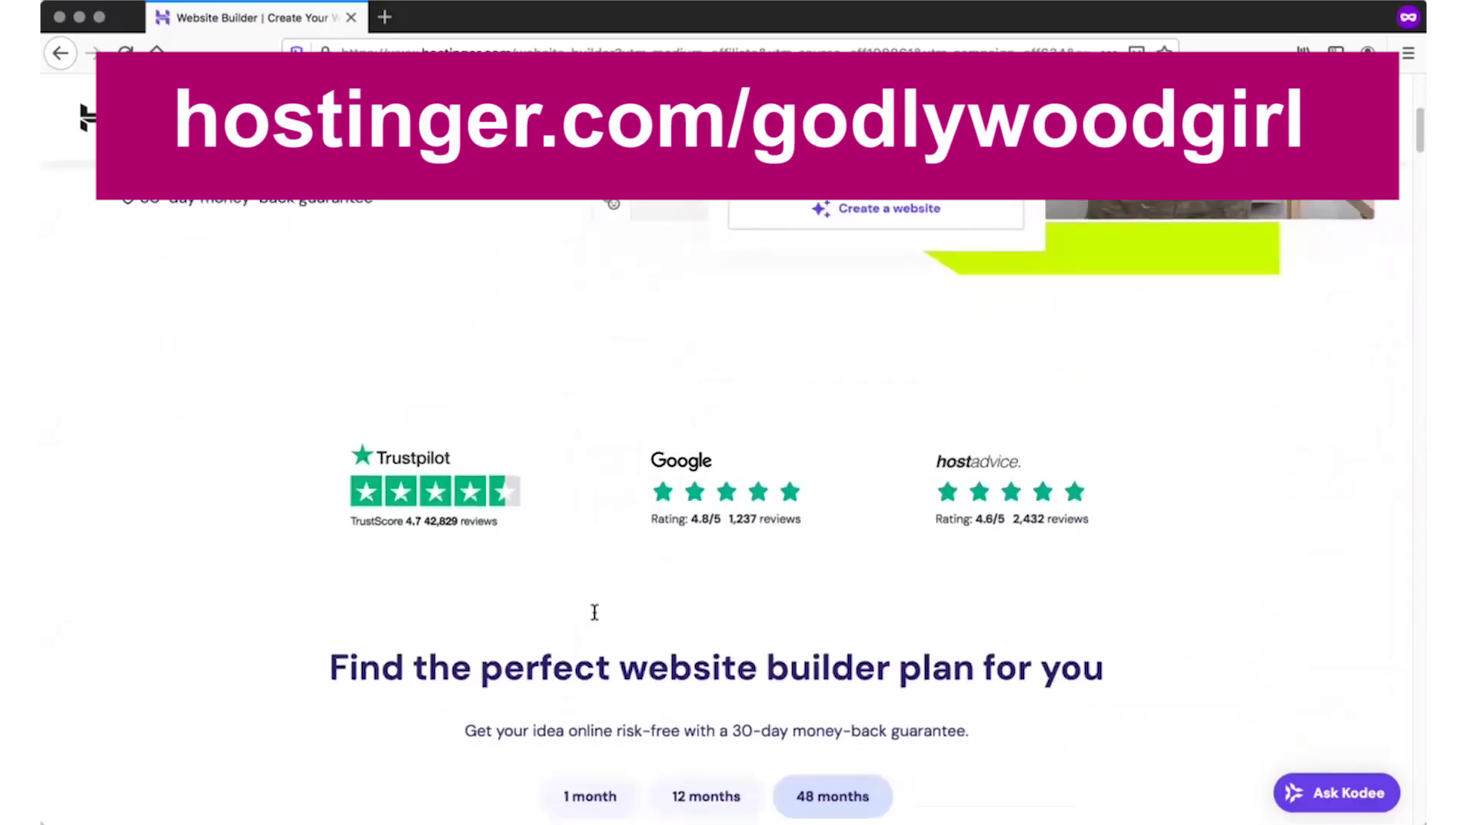
scroll(598, 616, "down", 6)
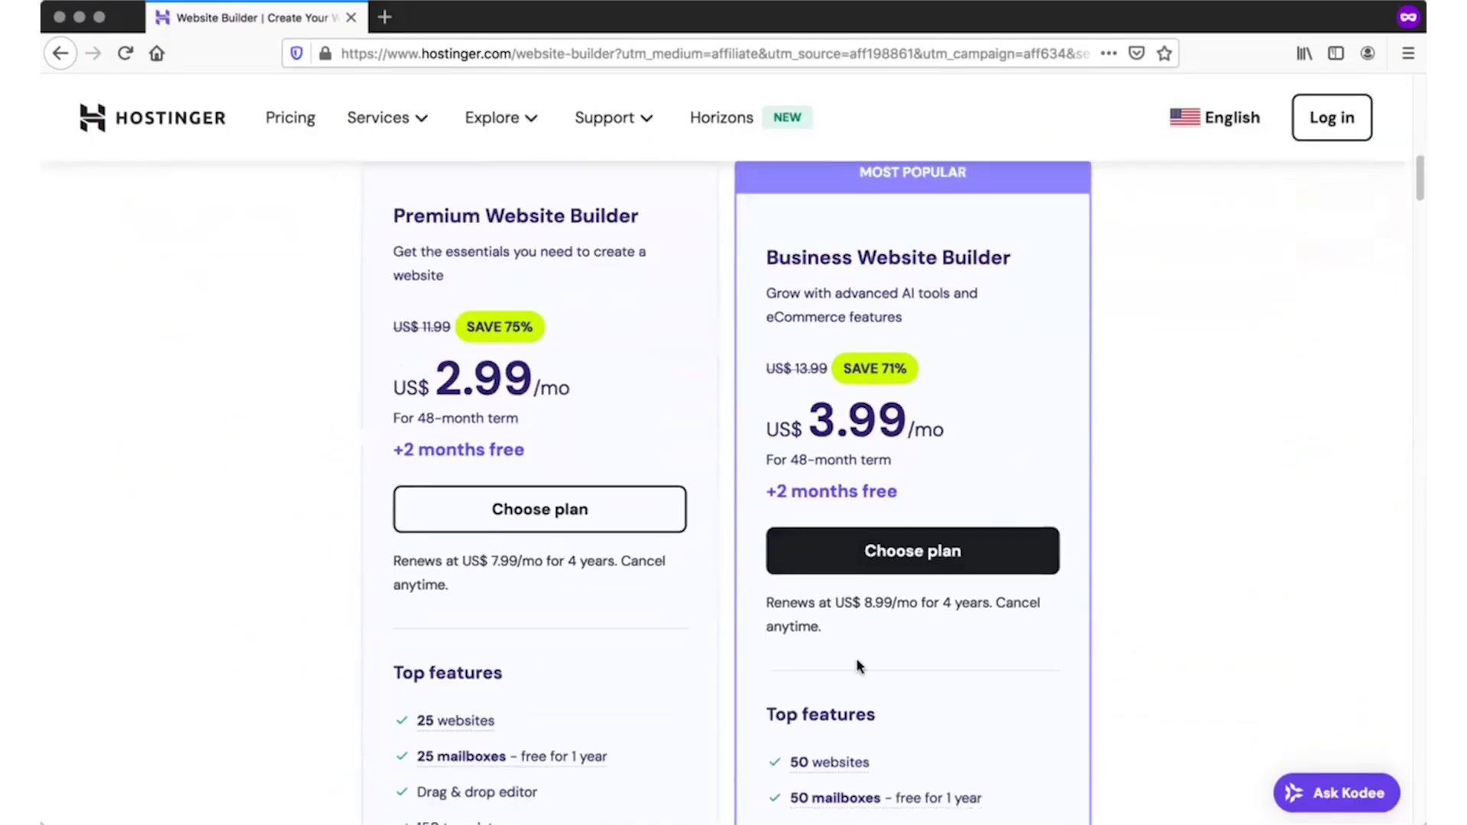
scroll(844, 686, "down", 5)
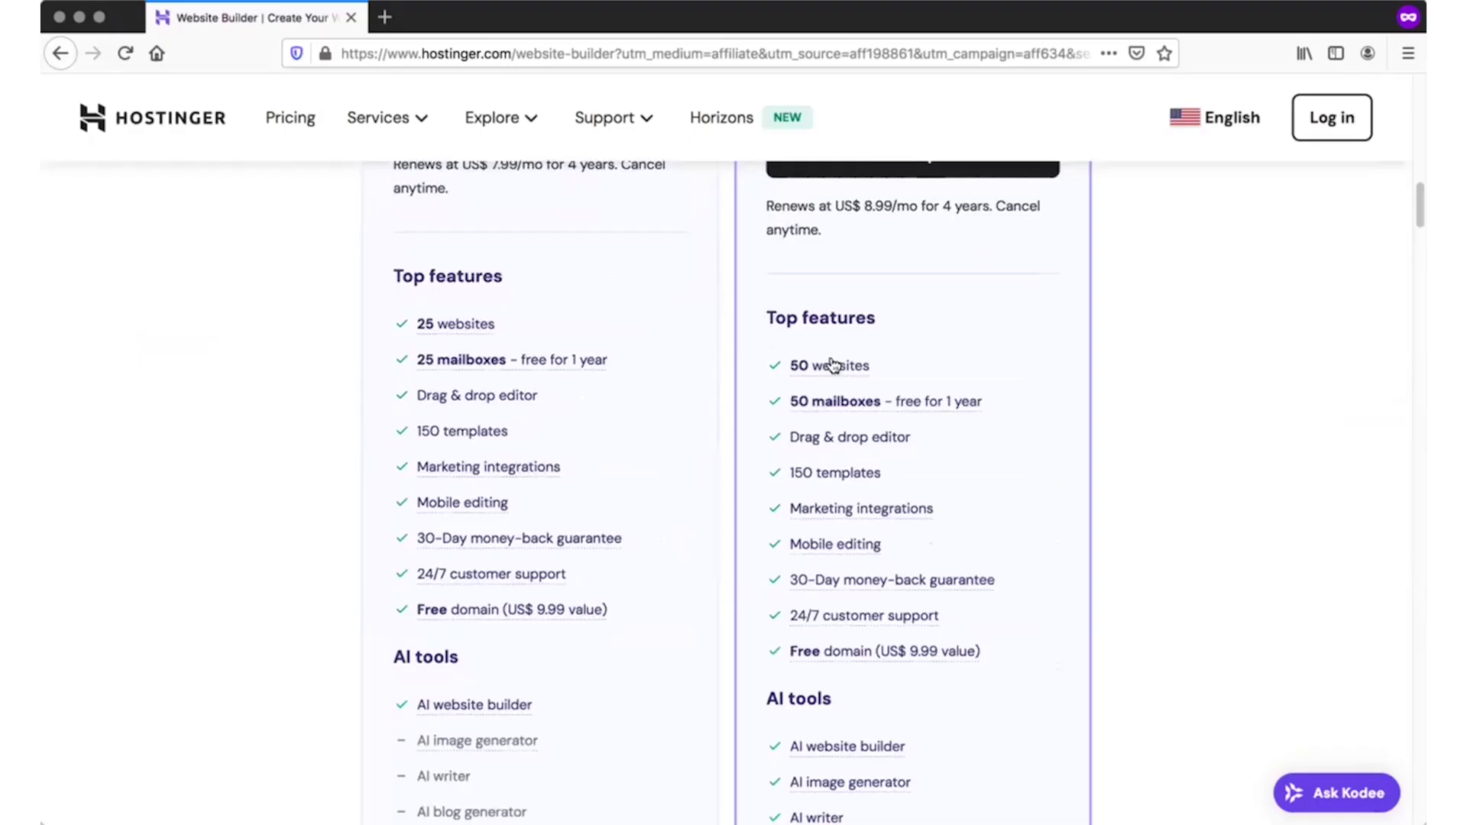
scroll(1123, 555, "down", 7)
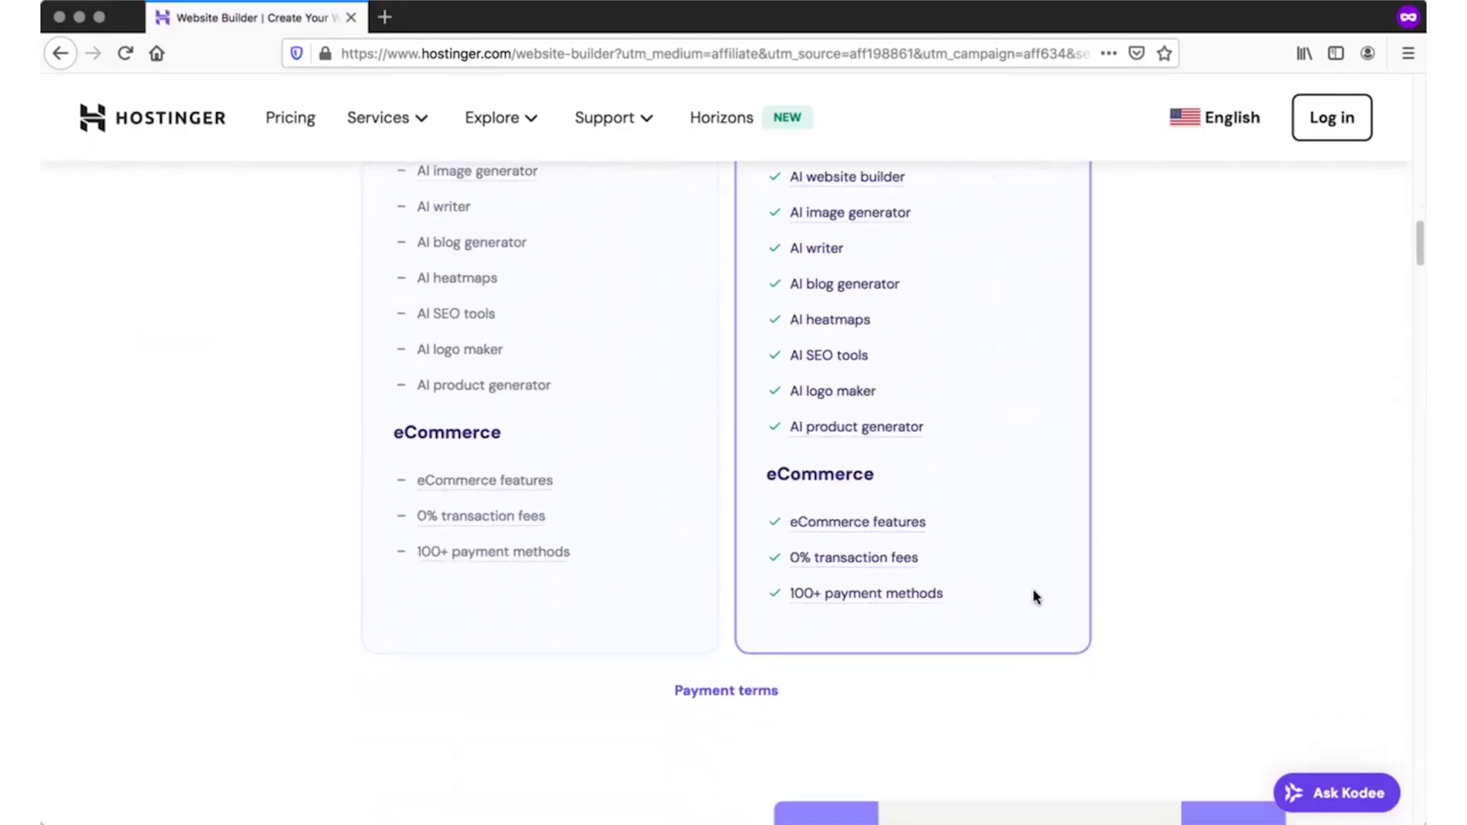
mouse_move(808, 569)
scroll(1042, 515, "up", 5)
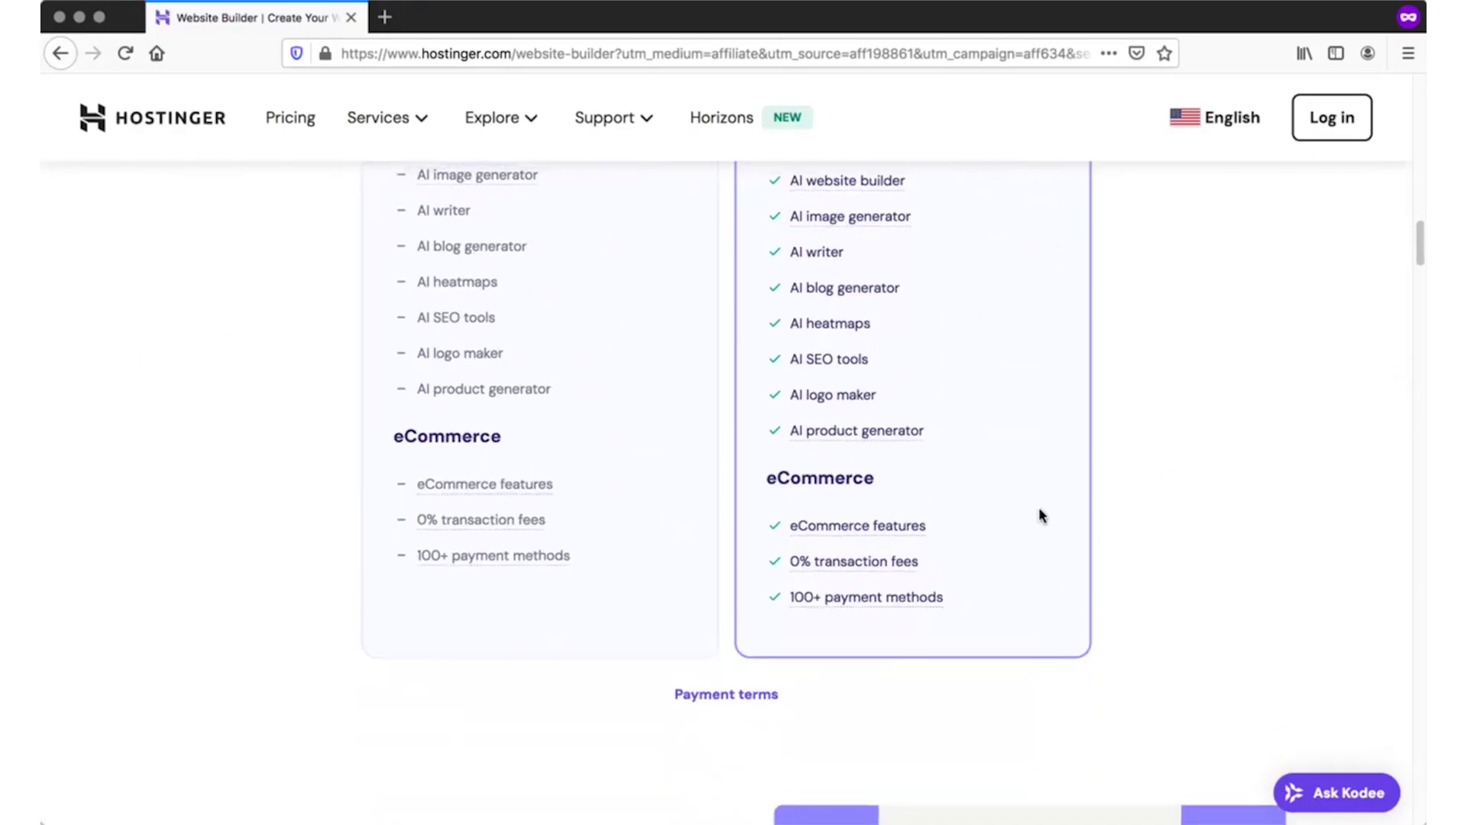
scroll(1125, 549, "up", 6)
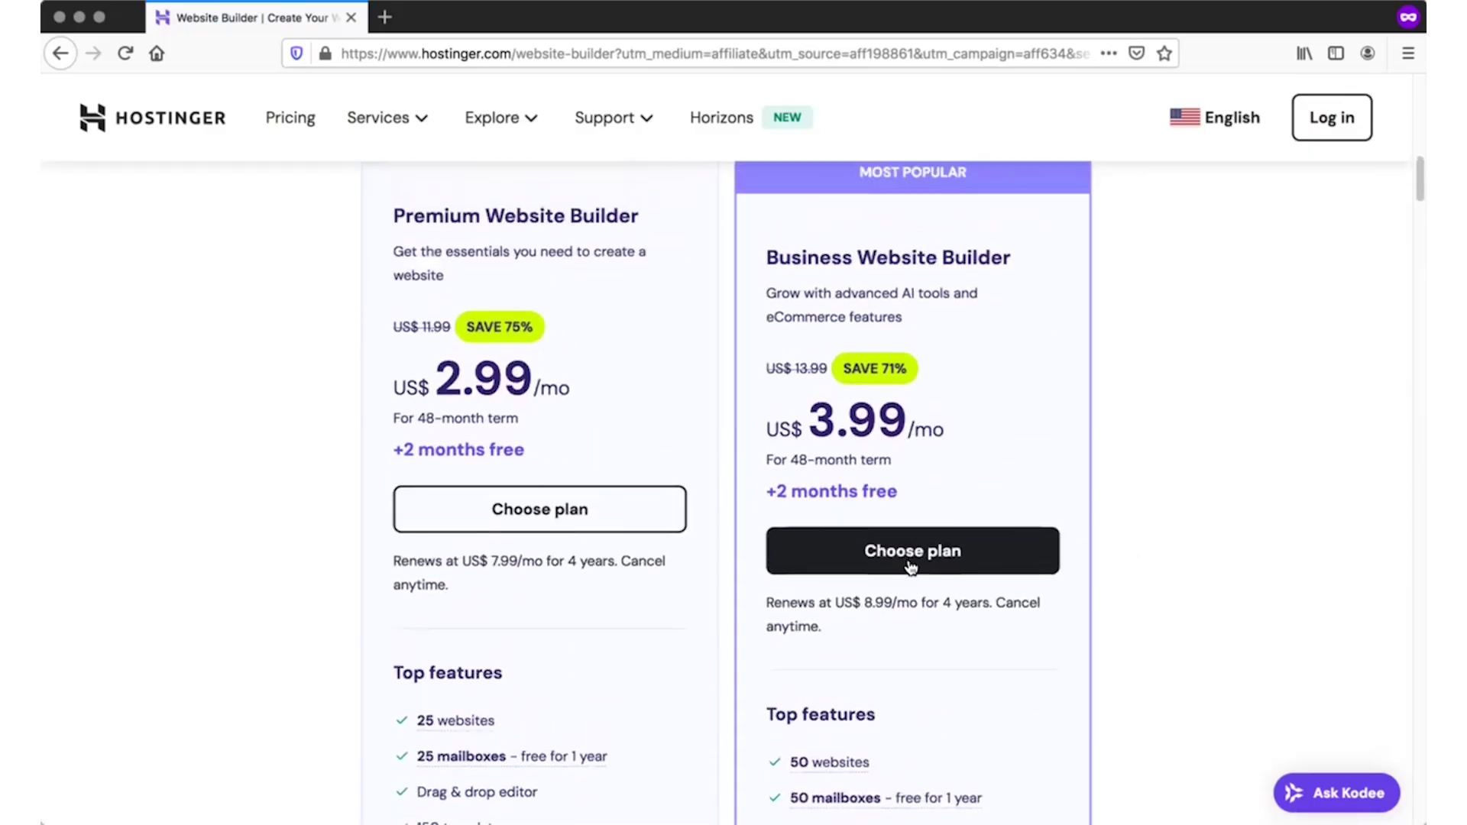
scroll(924, 565, "up", 1)
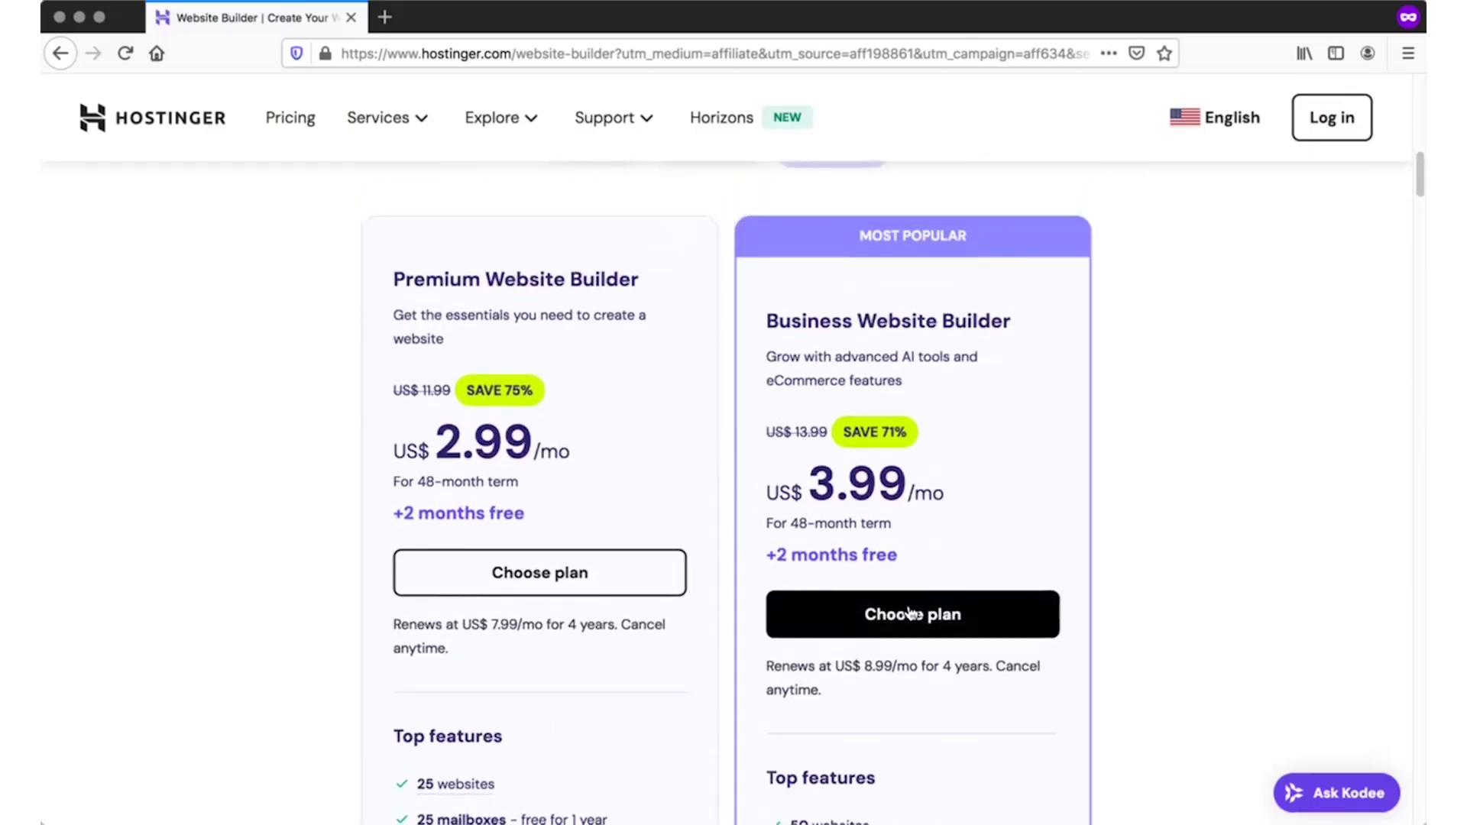
left_click(910, 613)
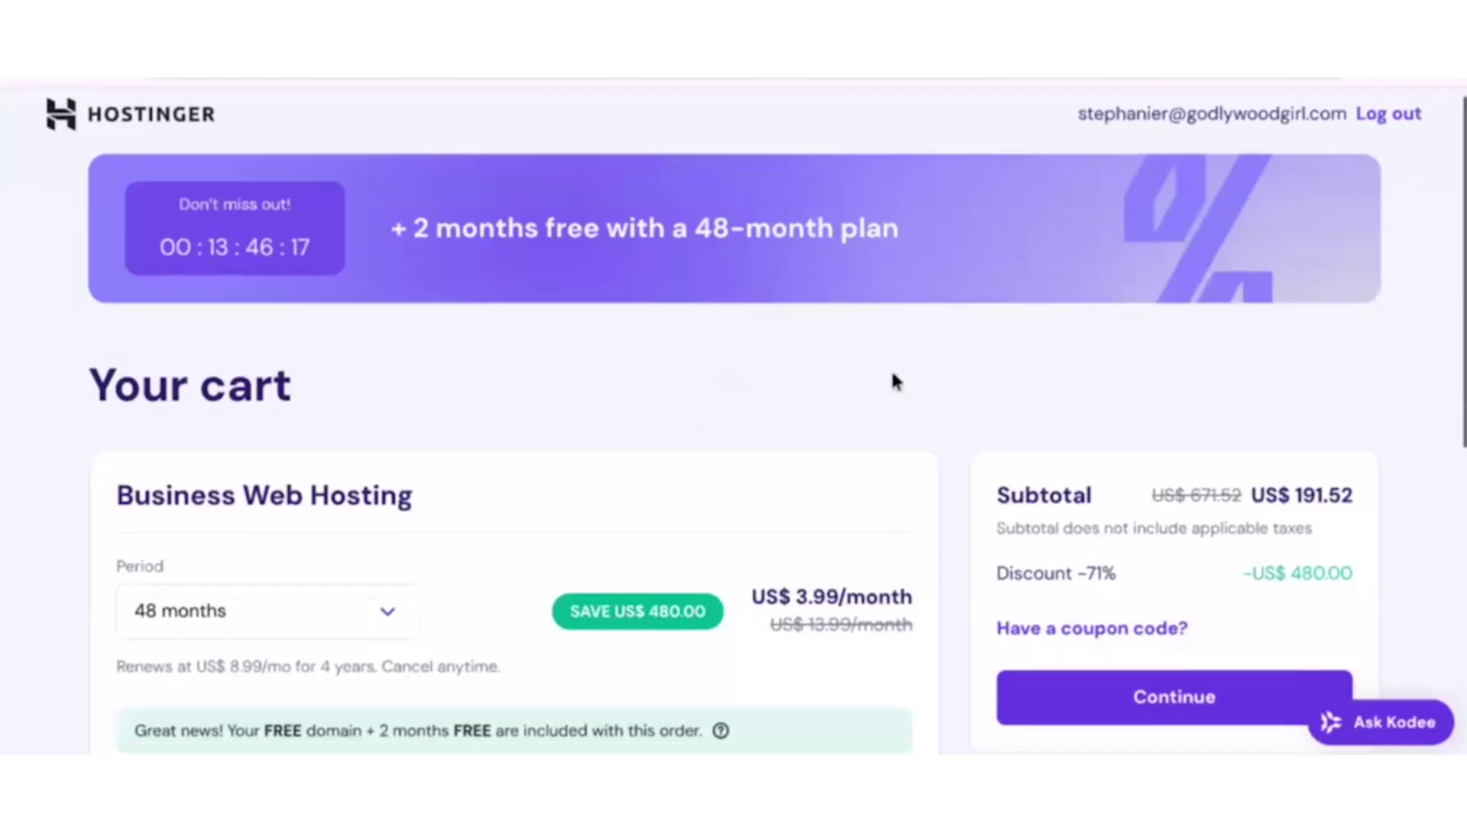
- Apply the coupon code GODLYWOODGIRL to the 48-month Business Web Hosting cart and continue with the order
scroll(827, 372, "down", 2)
scroll(802, 336, "up", 2)
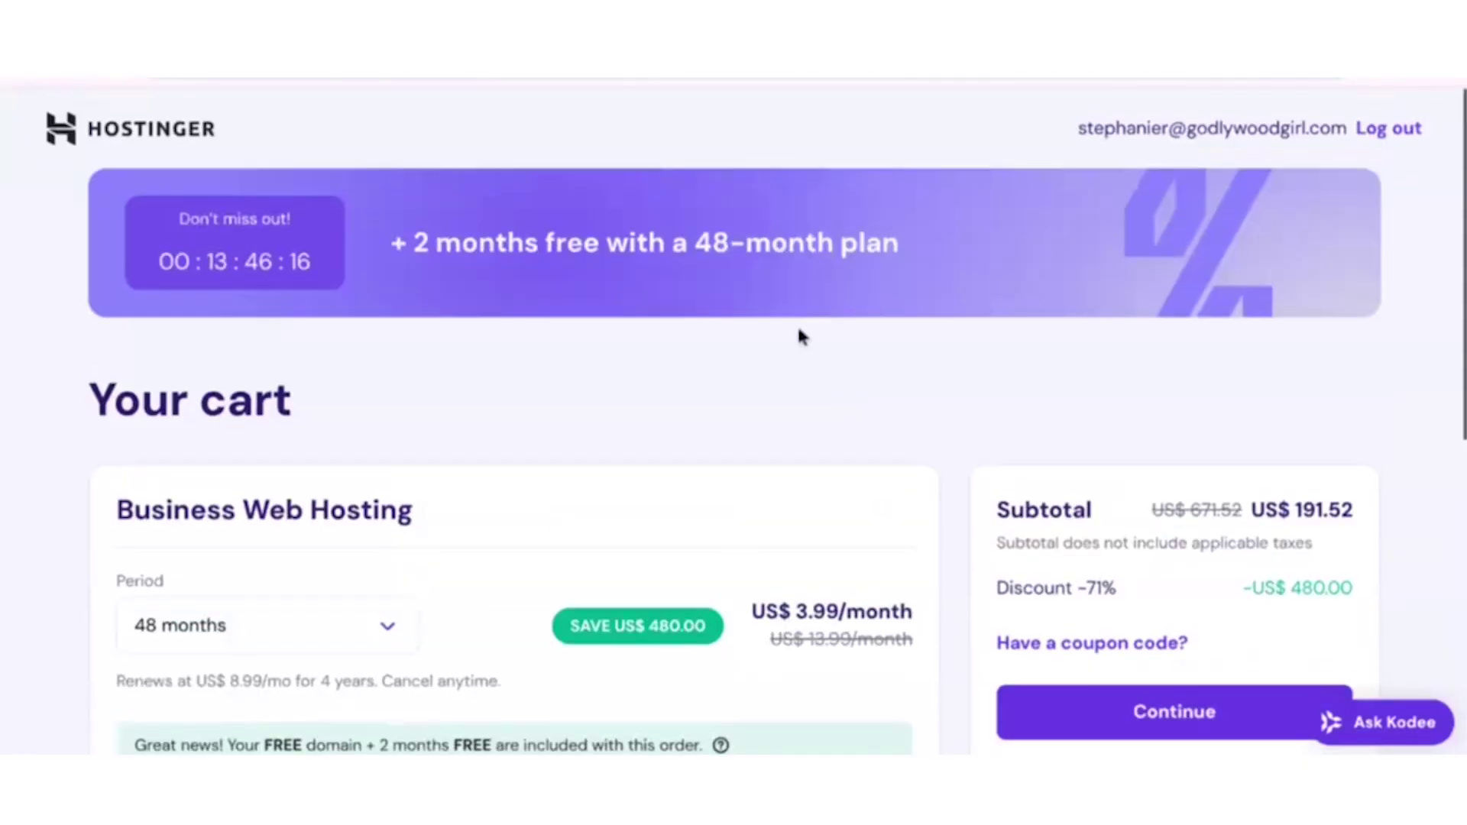
scroll(718, 506, "down", 2)
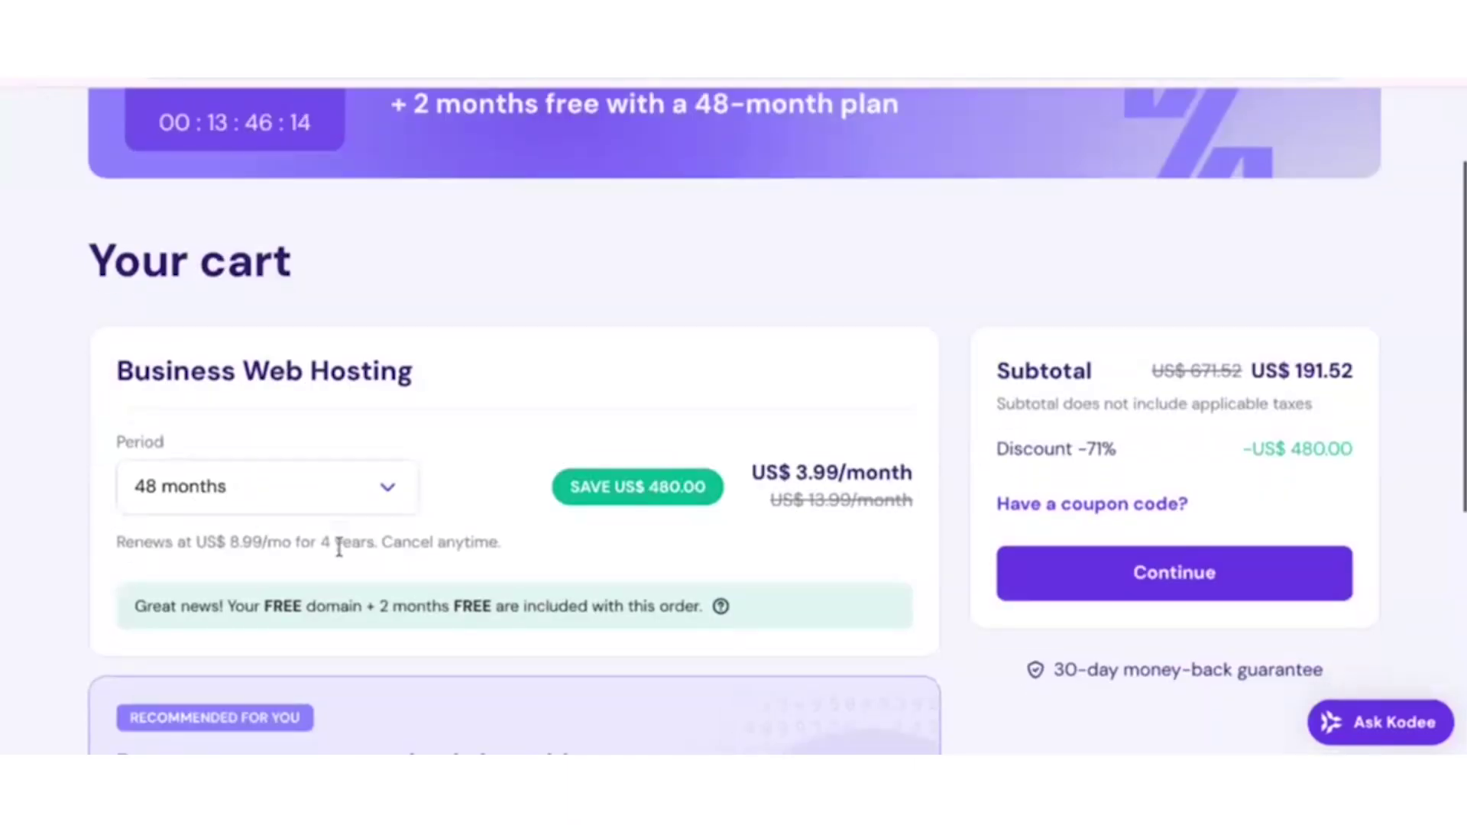
scroll(831, 556, "down", 1)
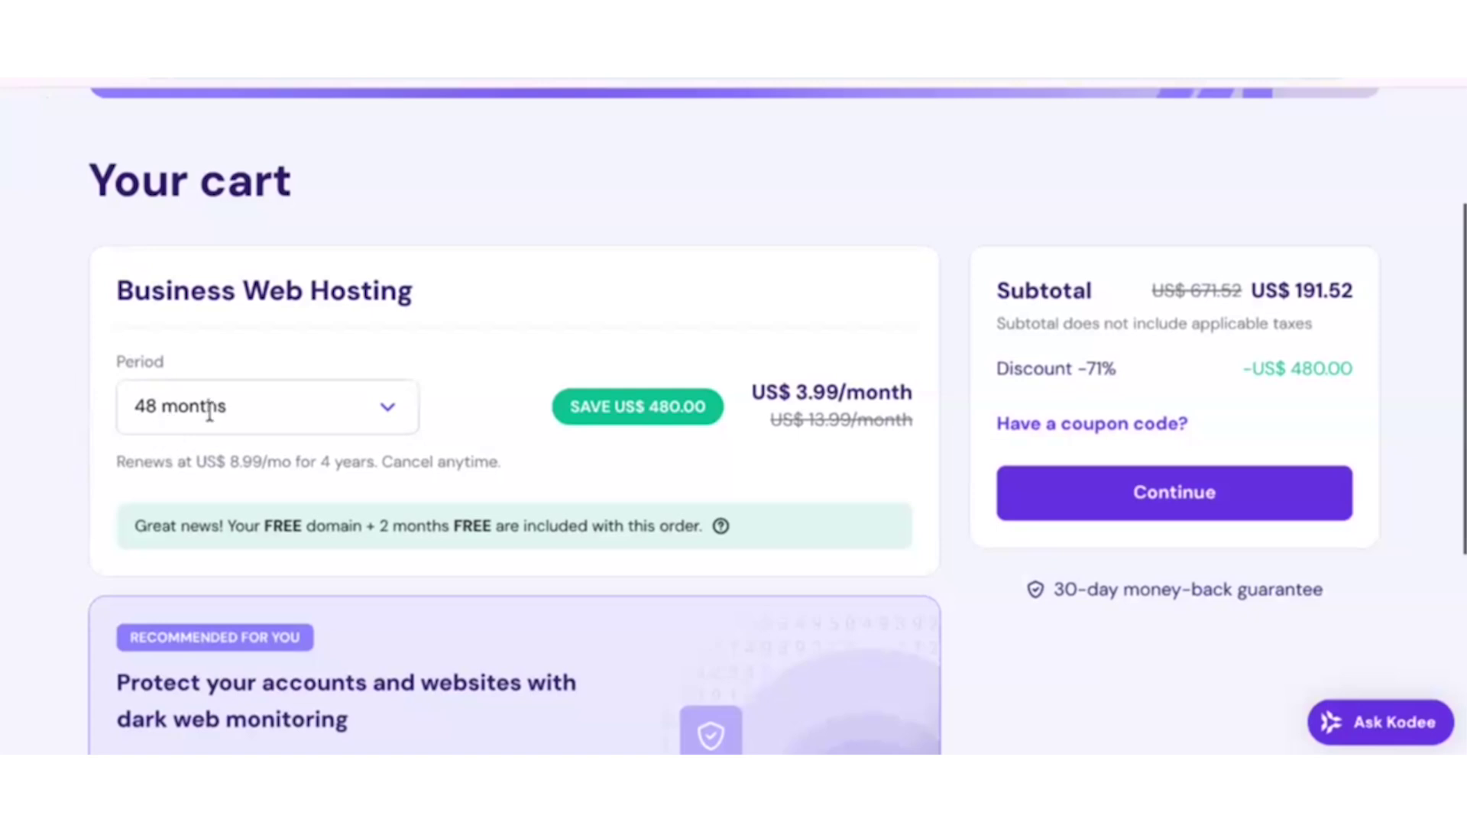
scroll(246, 443, "down", 1)
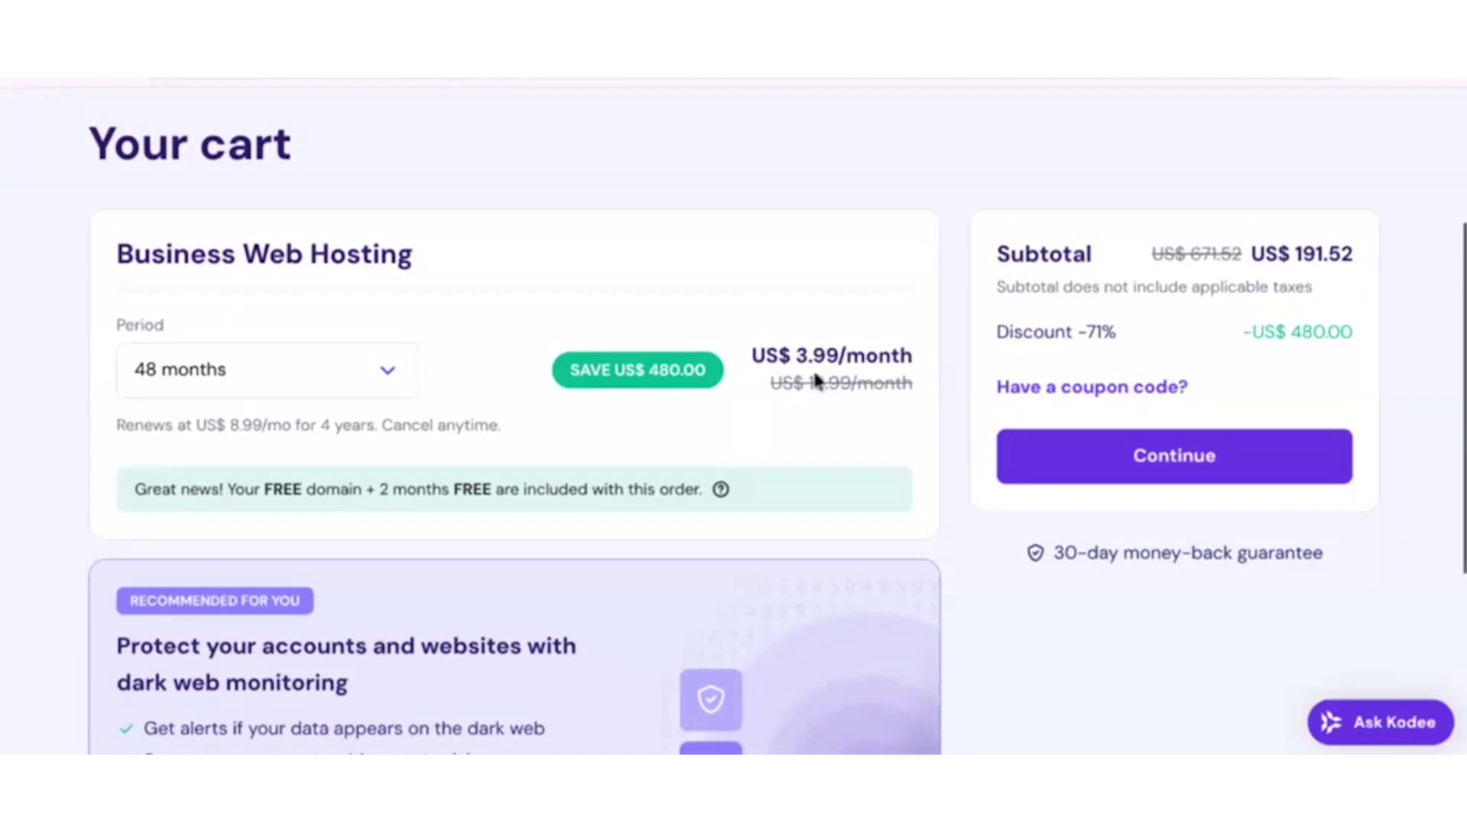
scroll(860, 429, "down", 1)
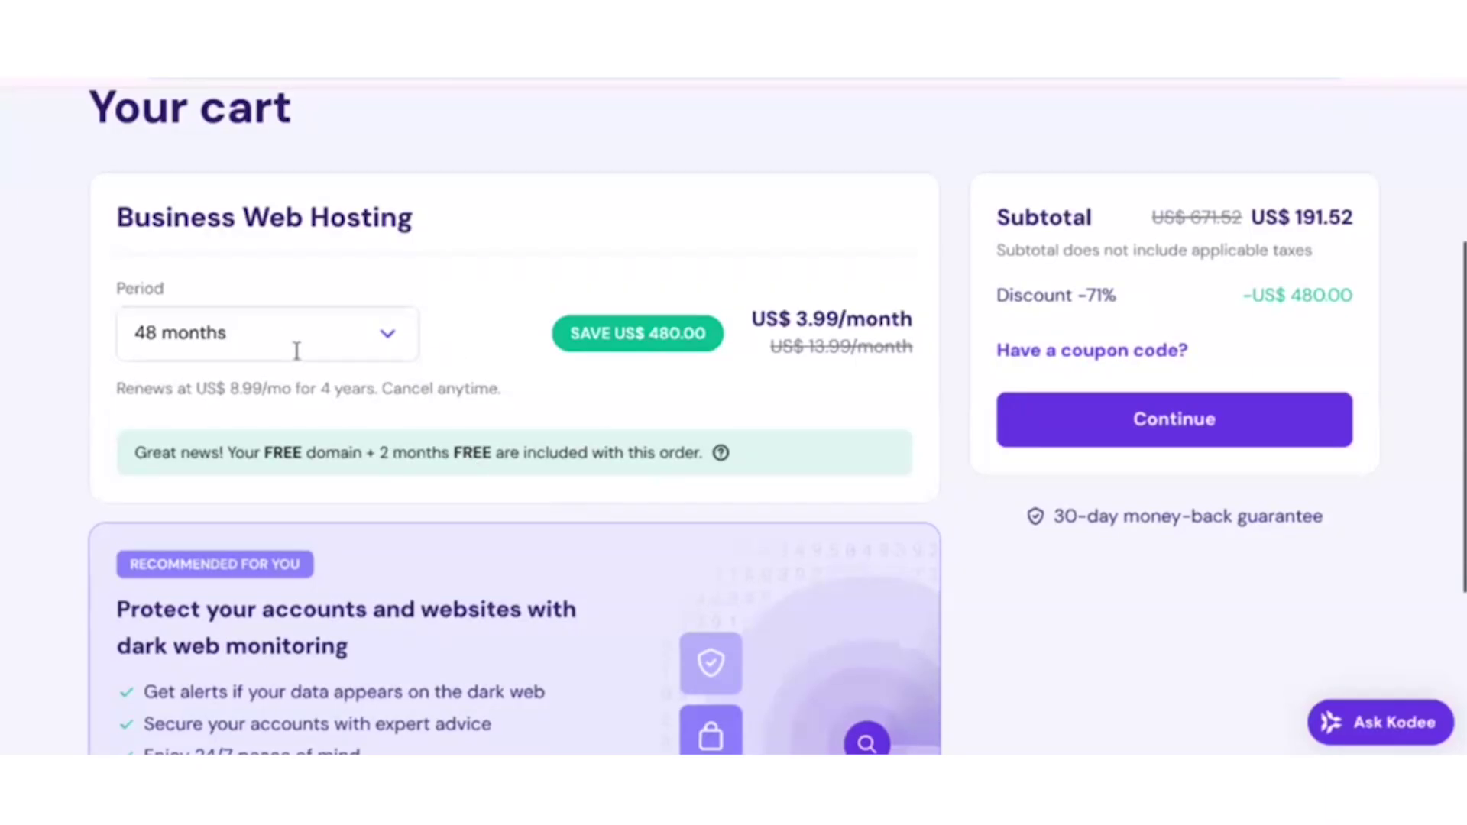
scroll(718, 419, "down", 1)
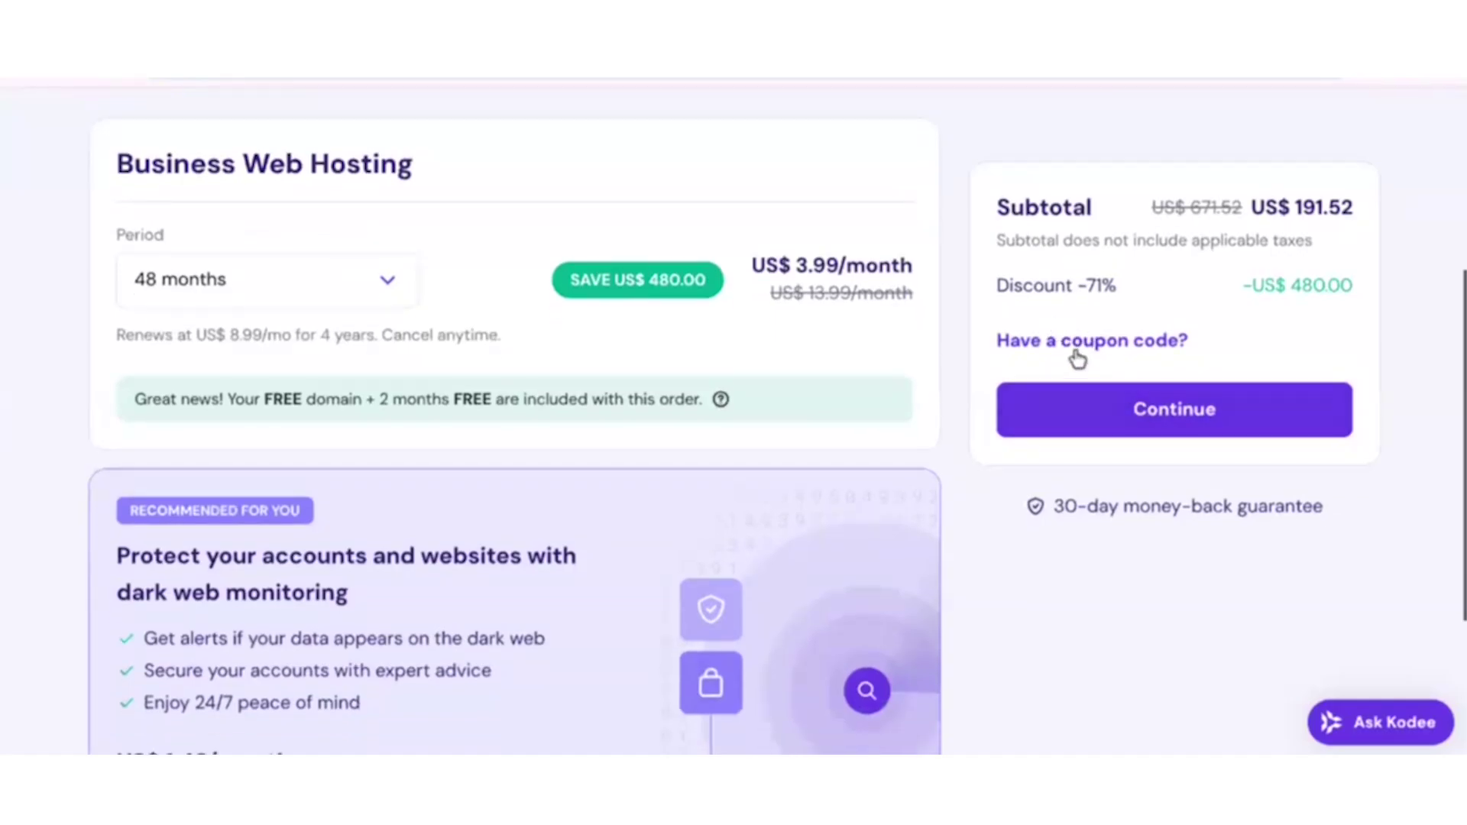
left_click(1071, 349)
left_click(1039, 443)
type("GODLYWOODGIRL")
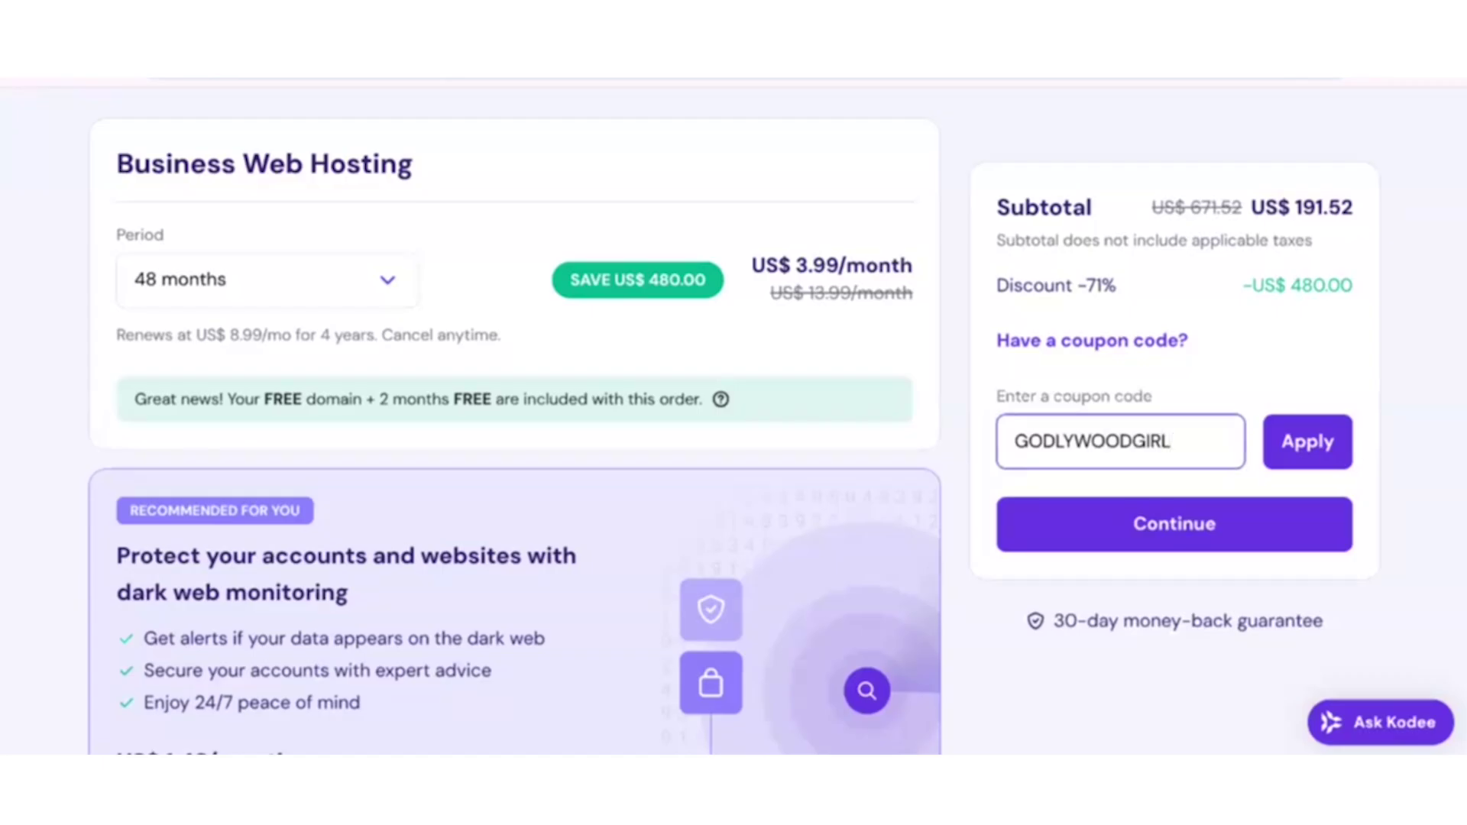
left_click(1305, 439)
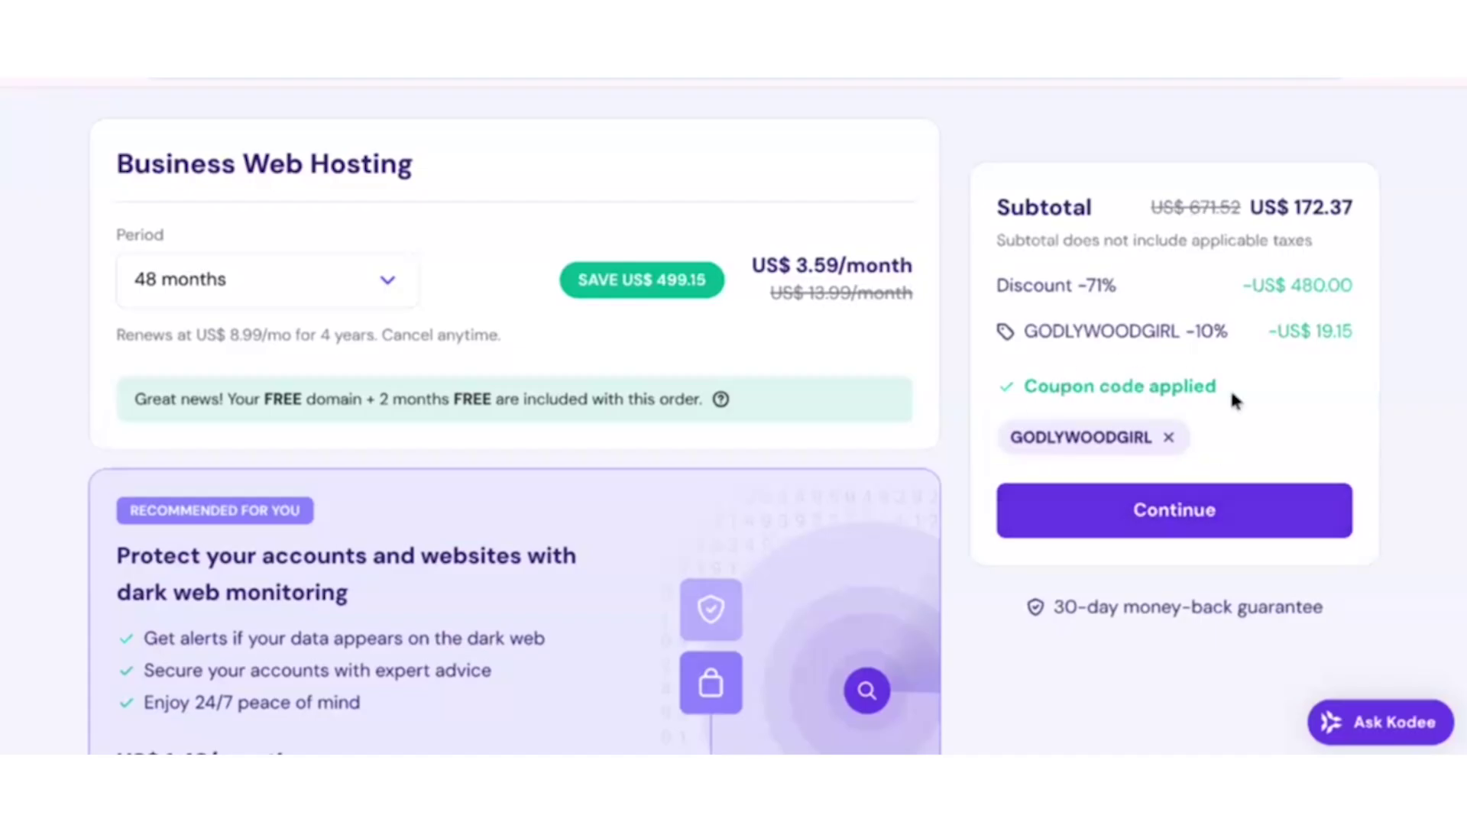
left_click(1172, 514)
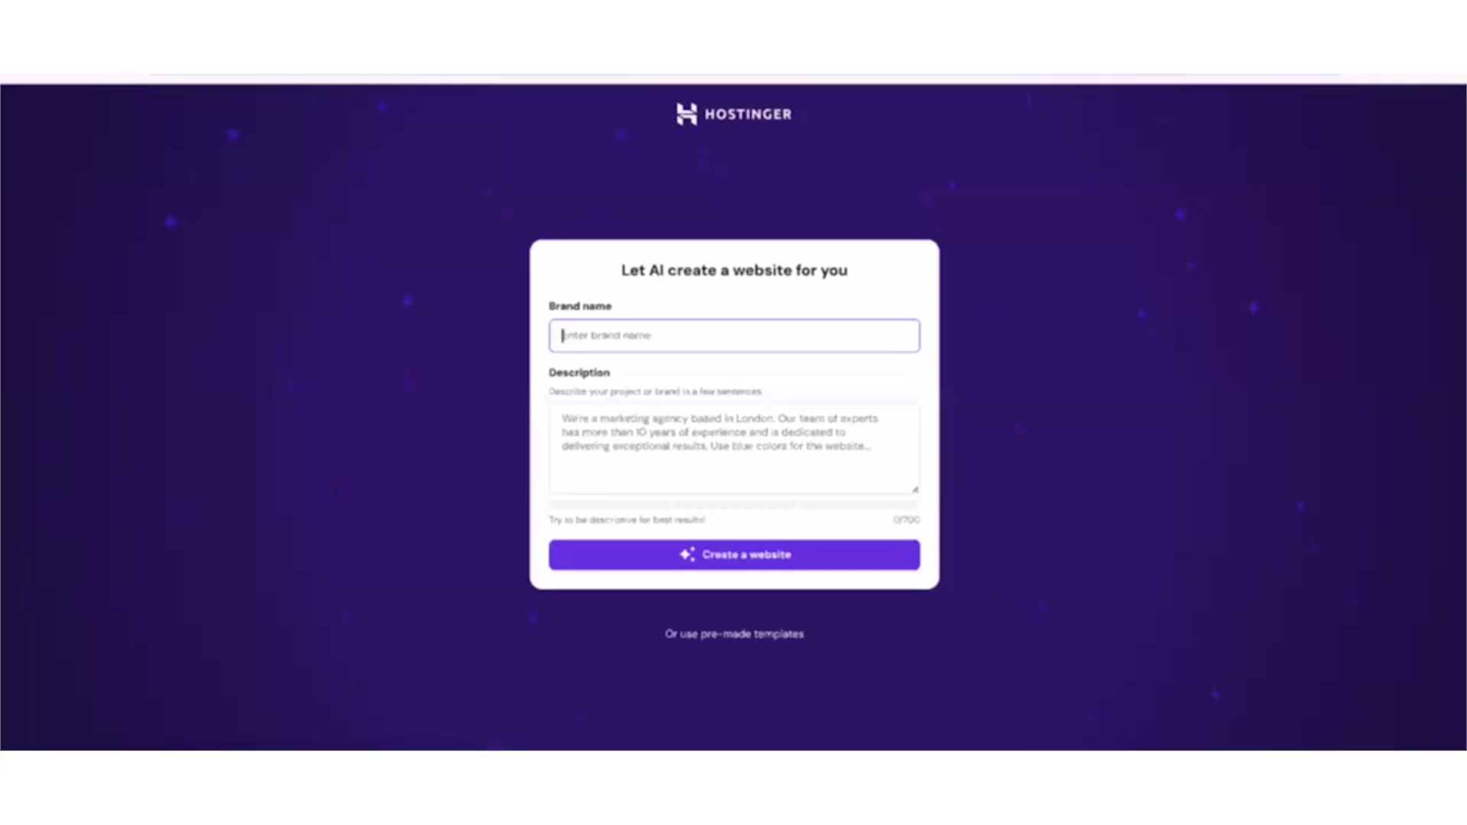
- Generate an AI website for "Pet Owner Lined Notebook Journals", described as printable lined journals featuring cute pets that owners can purchase and download for writing thoughts
type("Pet Owner Lined Notebook Journals")
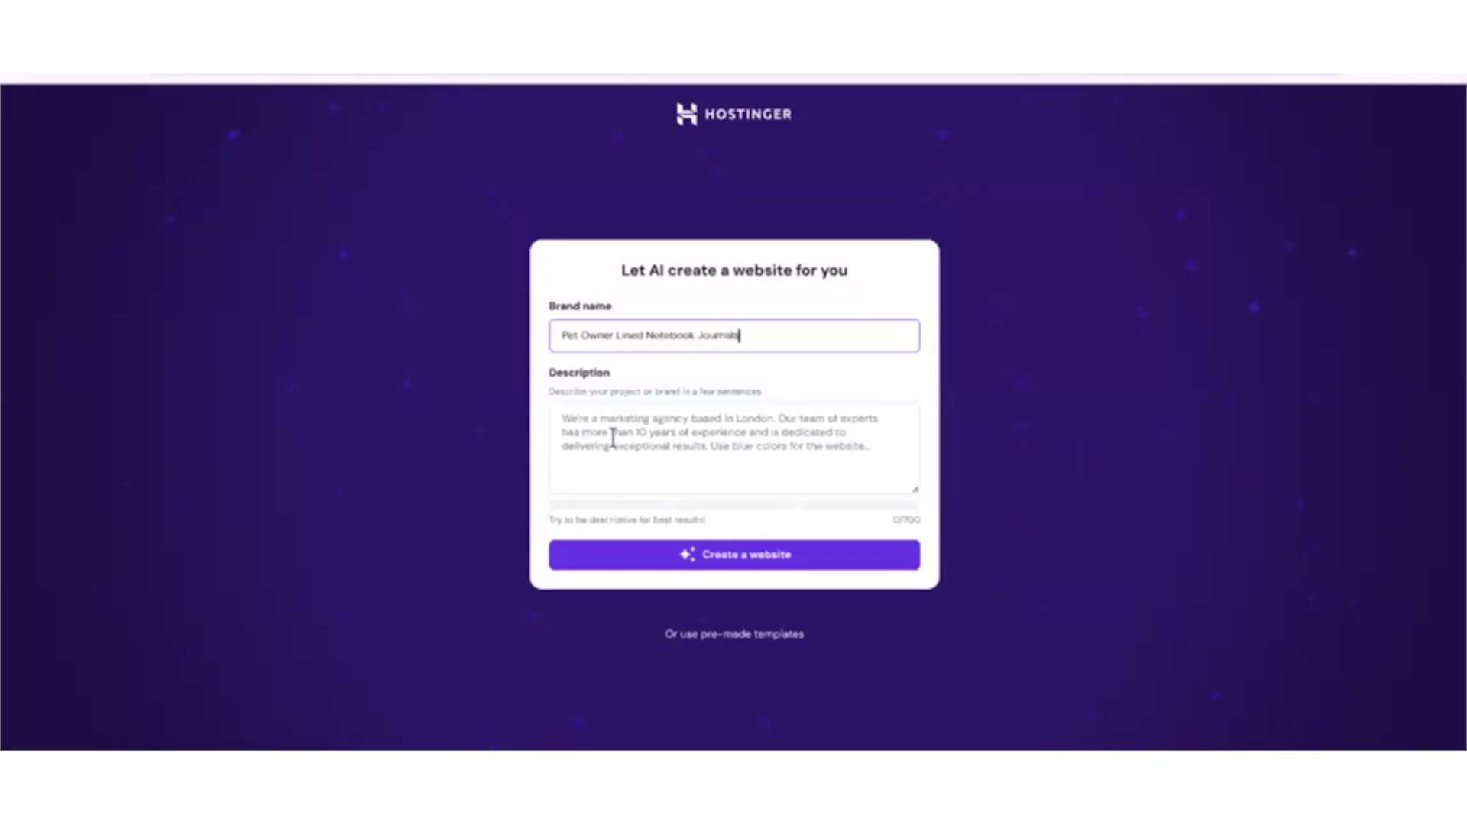
left_click(612, 438)
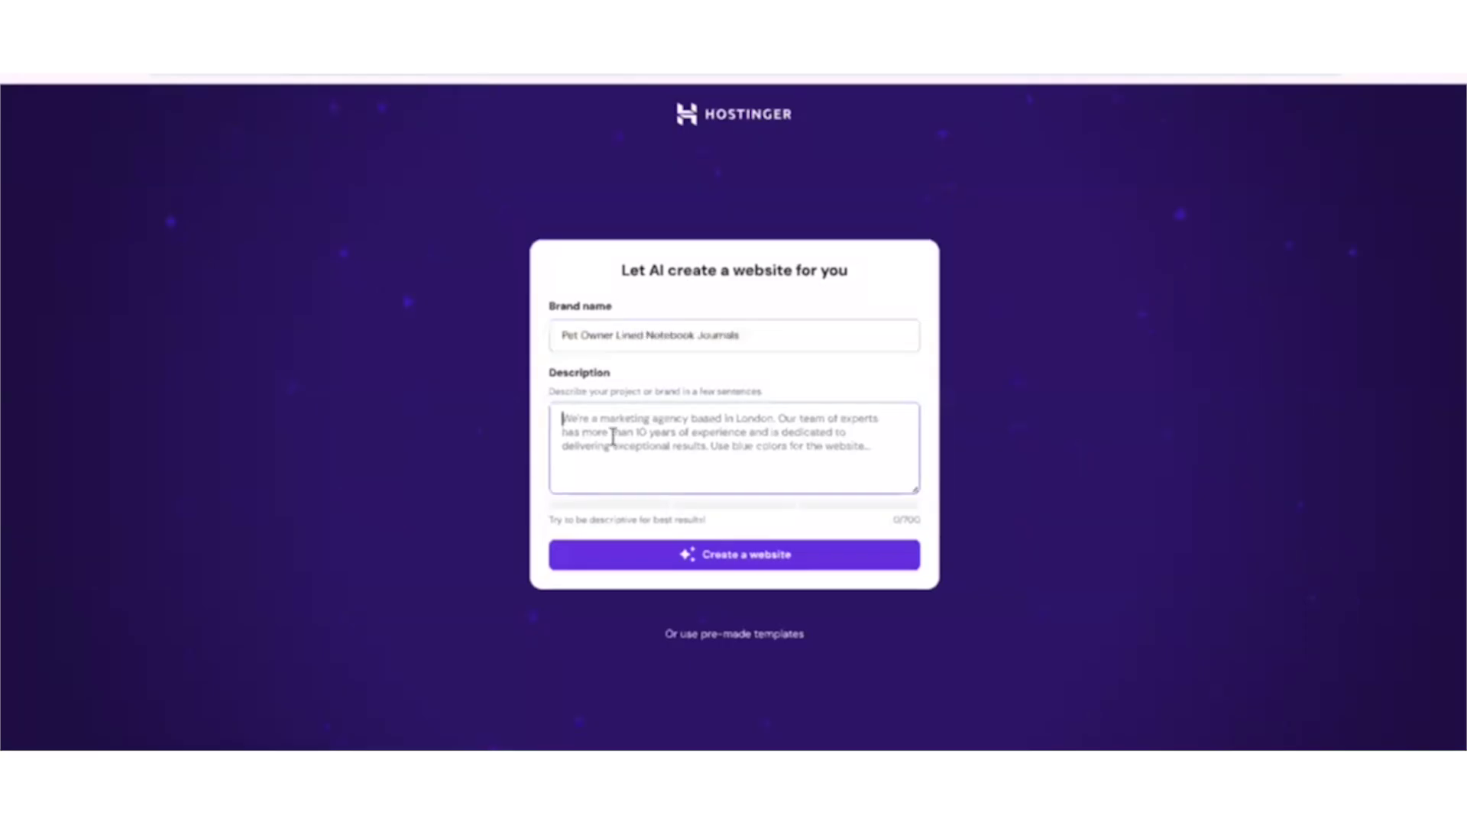
type("I create print")
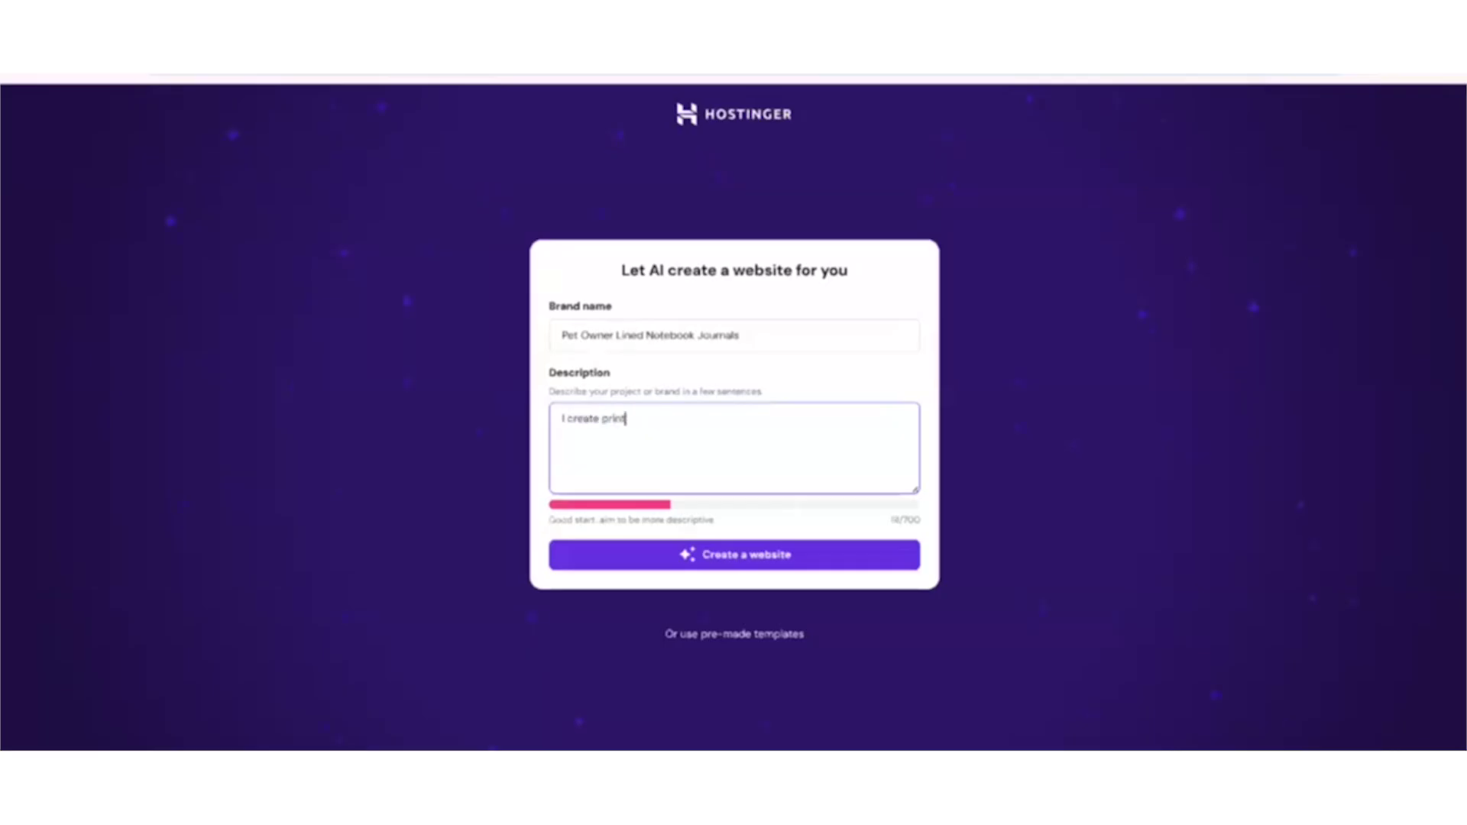
type("able lined notebook jo")
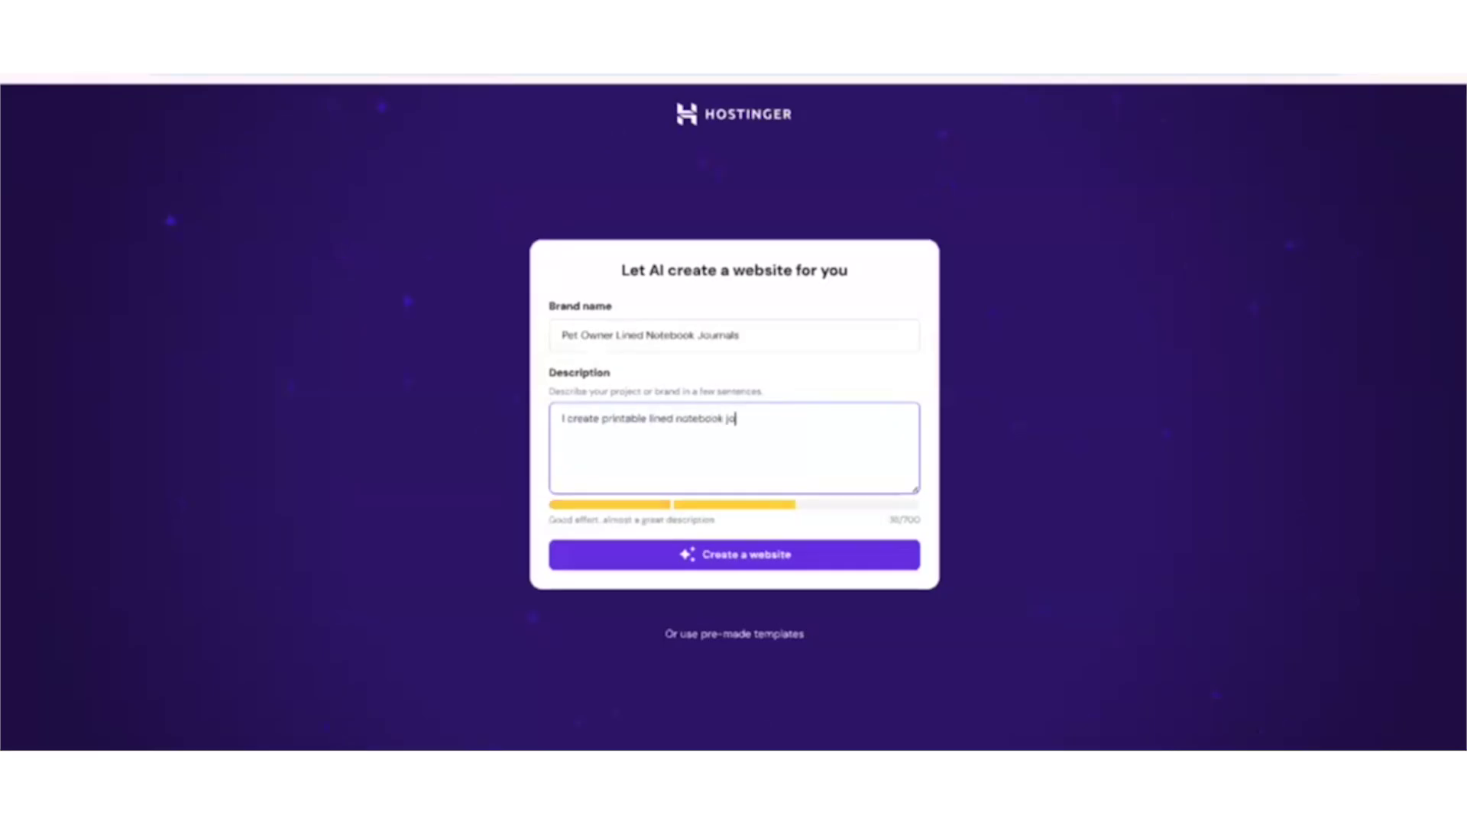
type("urnals featuring cute pets thet ")
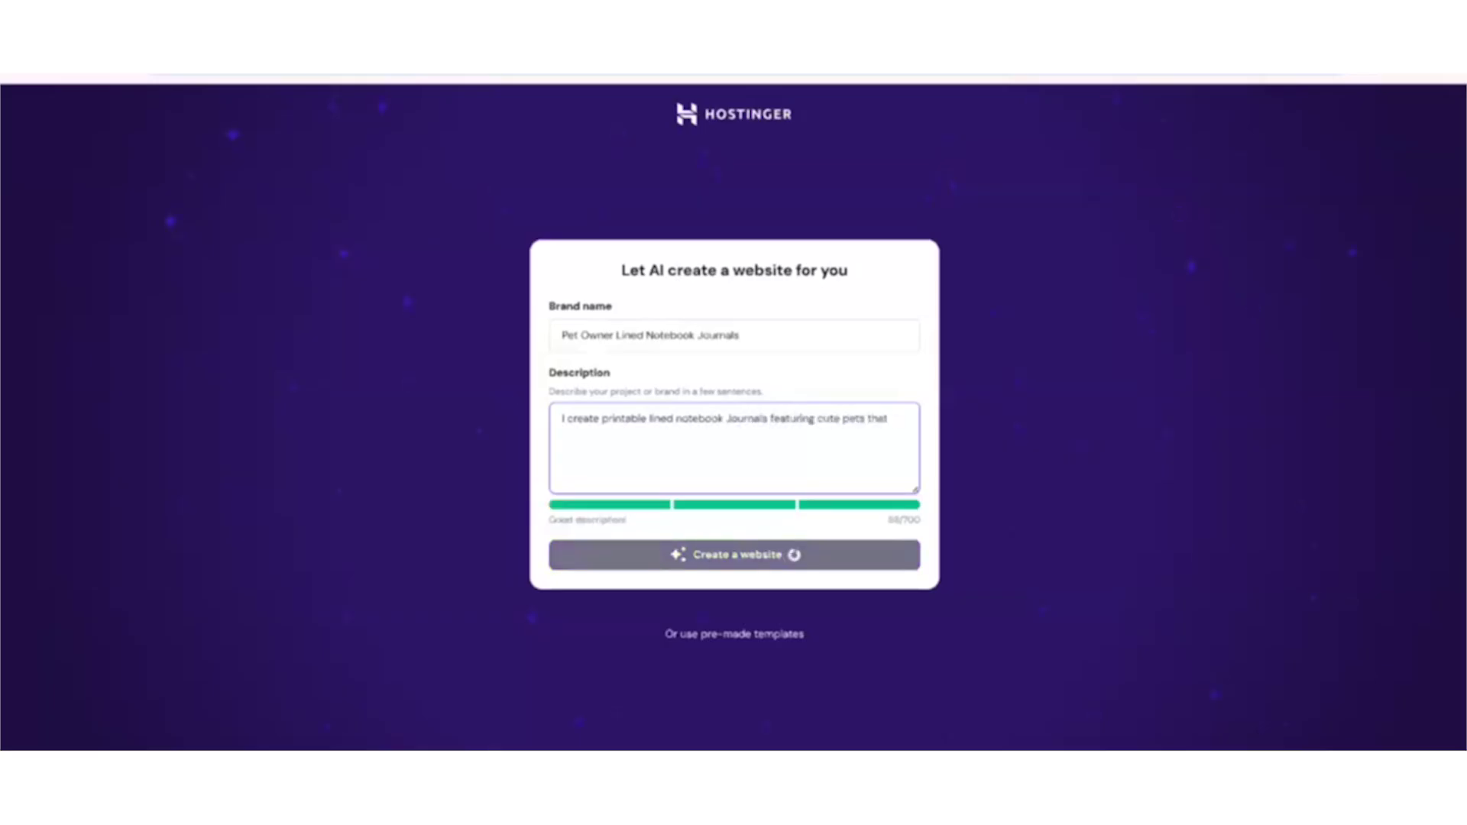
type("pet owners can purchase and download to write")
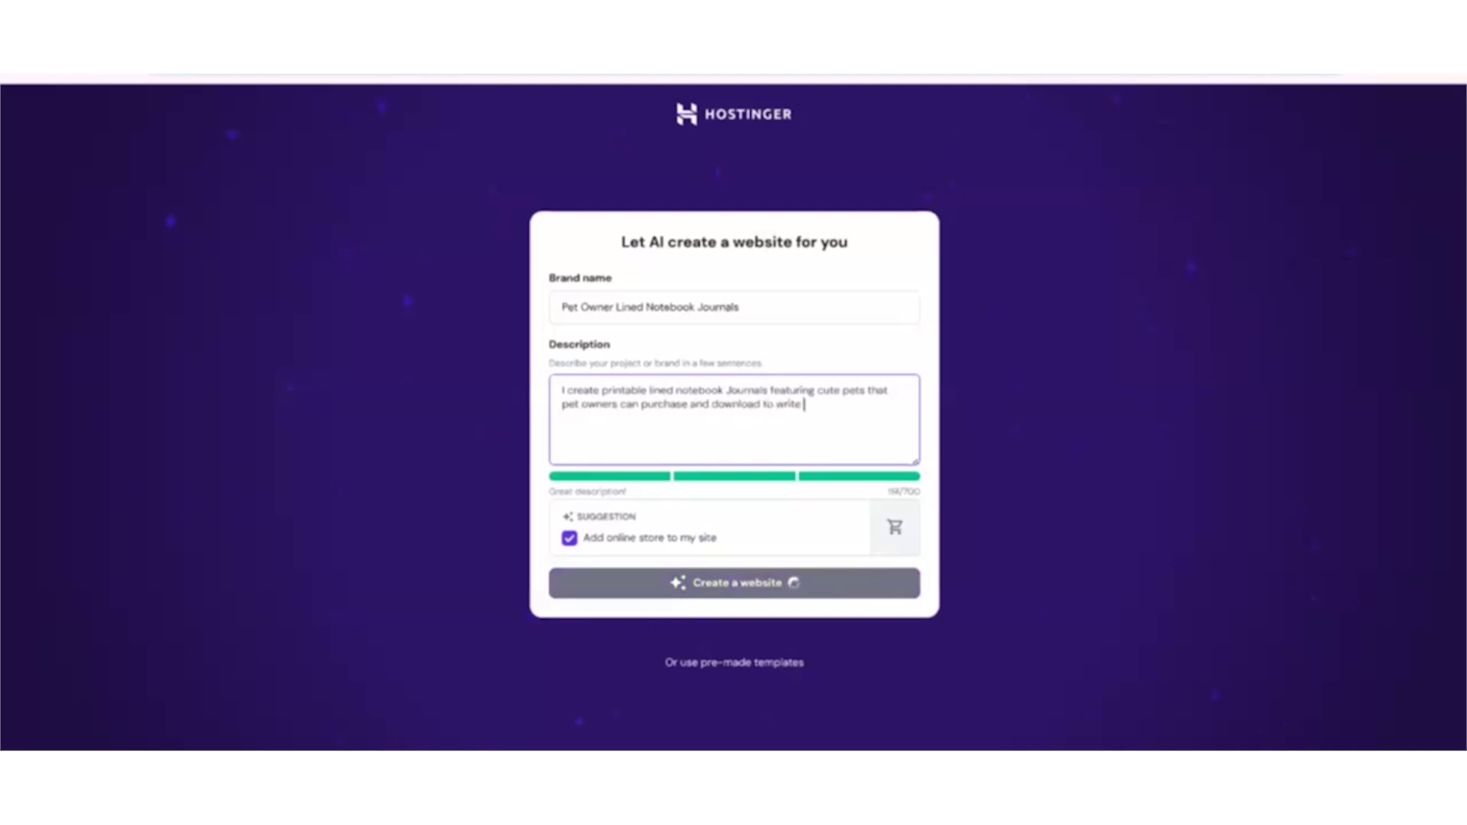
type("ir thoughts.")
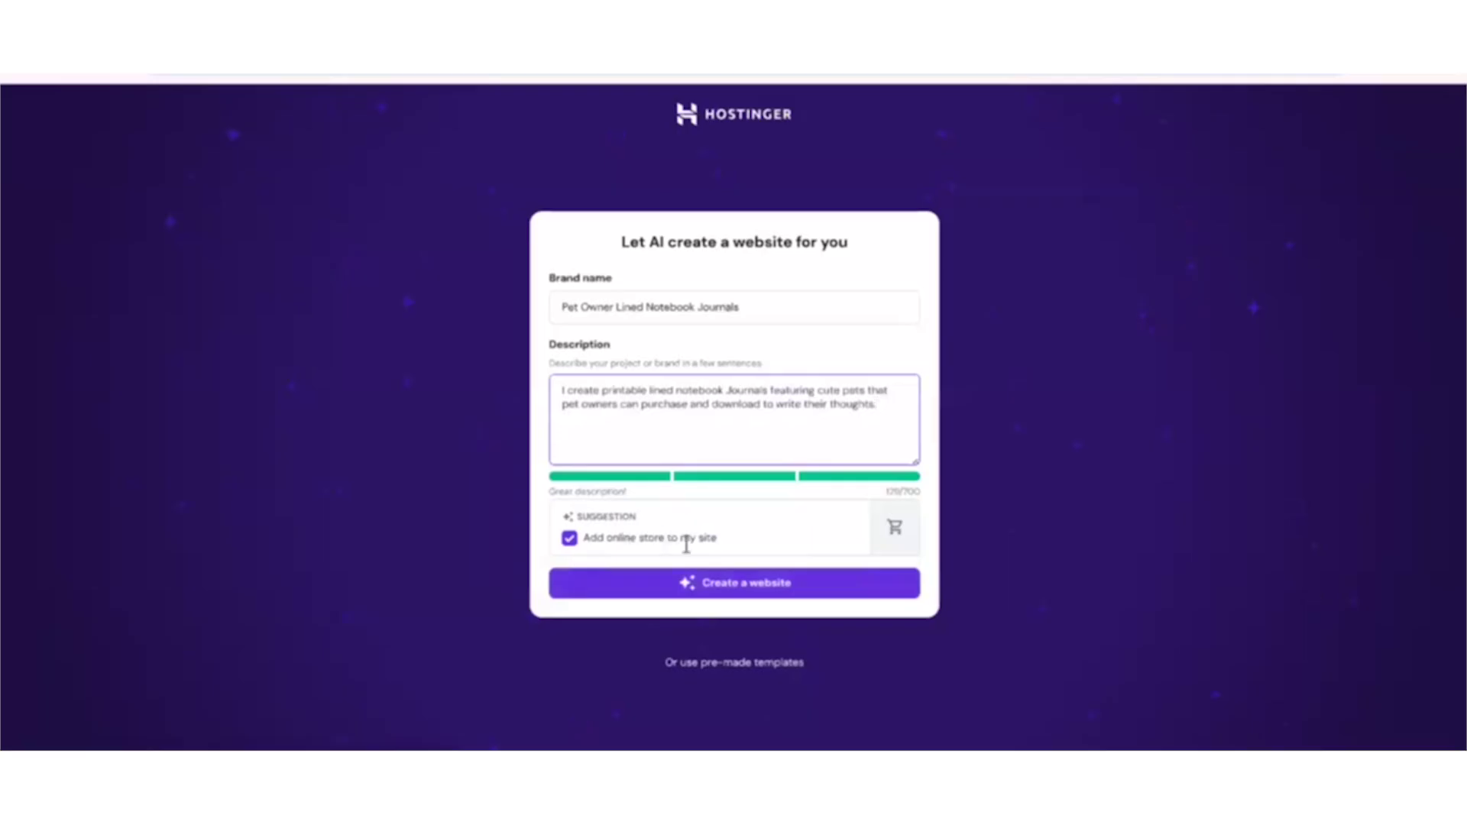
left_click(773, 589)
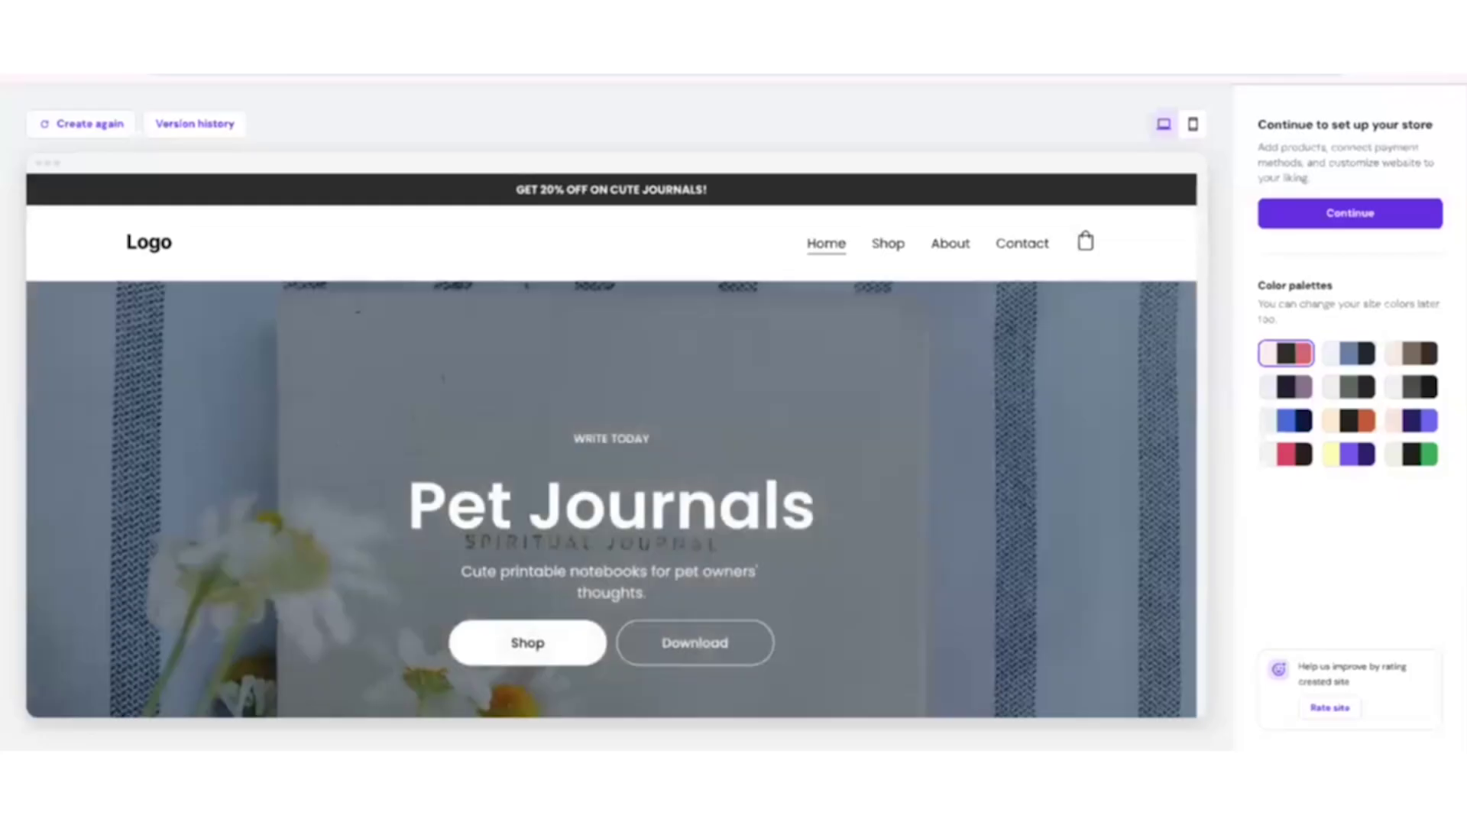
- Examine the generated Pet Journals site from the home banner through the product listings and customer reviews to the footer
scroll(1017, 489, "down", 5)
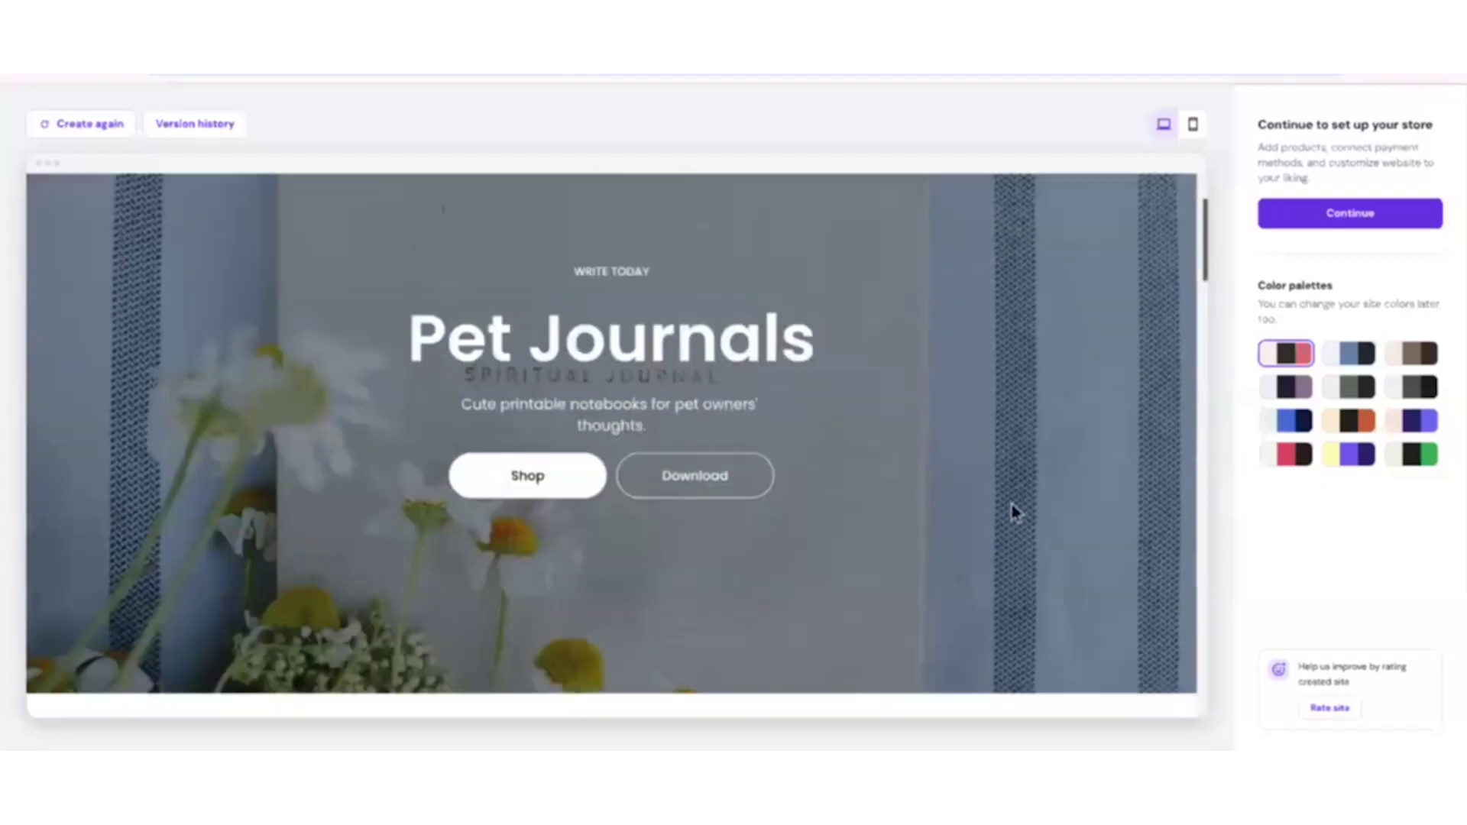
scroll(1116, 607, "down", 10)
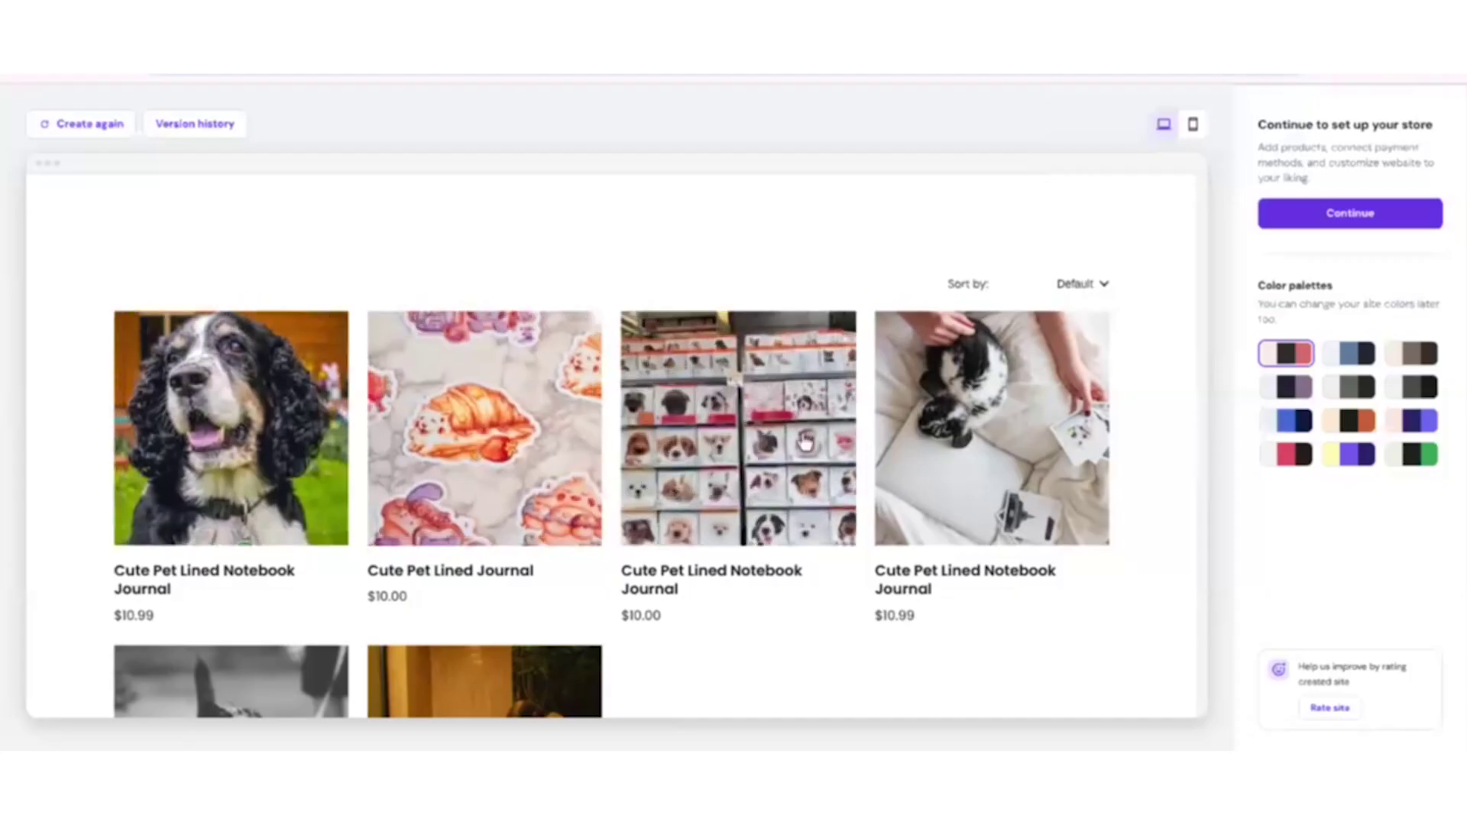
scroll(309, 485, "down", 2)
scroll(494, 449, "down", 15)
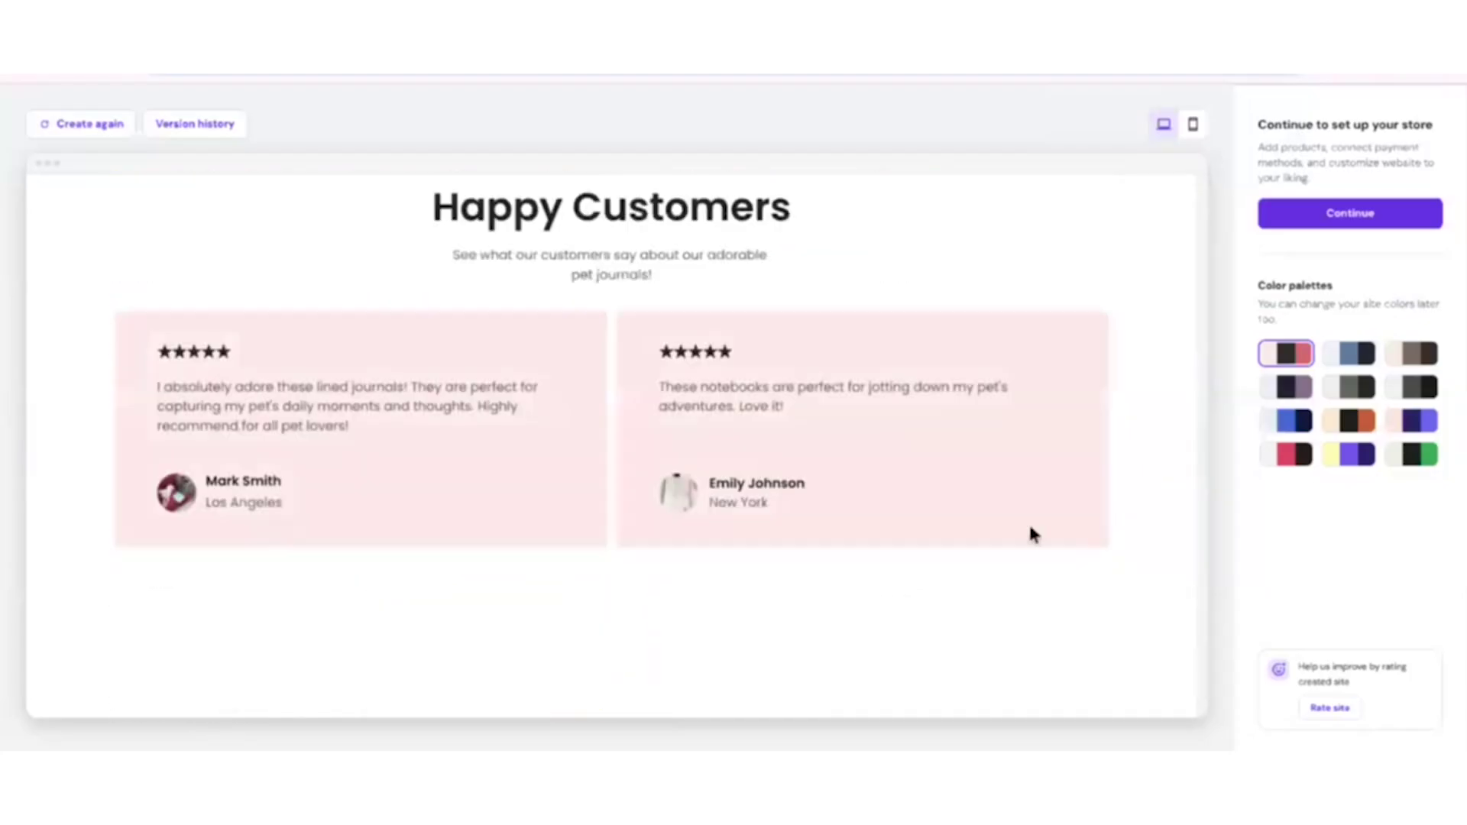
scroll(459, 458, "down", 5)
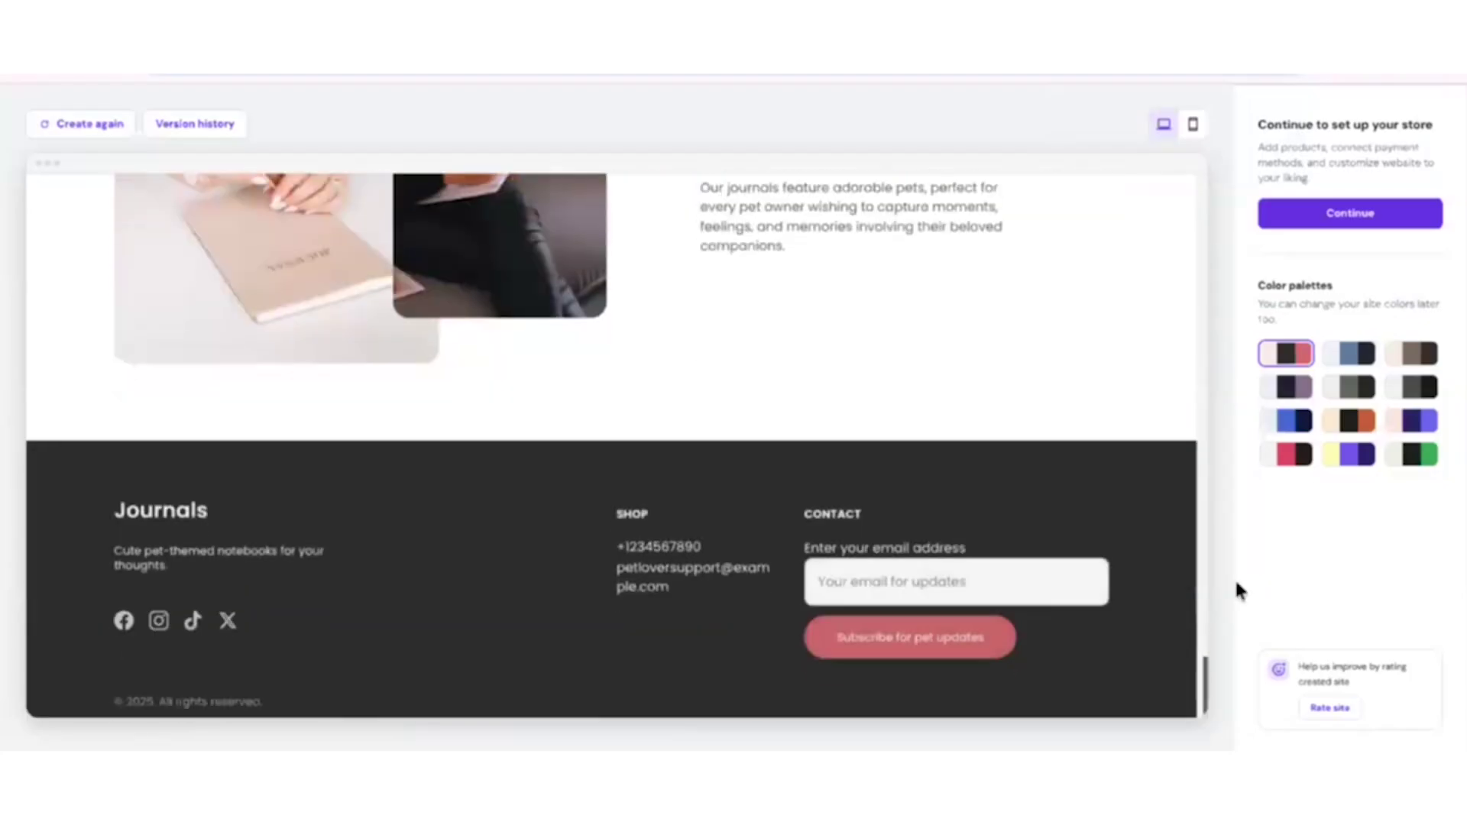
scroll(955, 550, "up", 20)
scroll(938, 553, "up", 10)
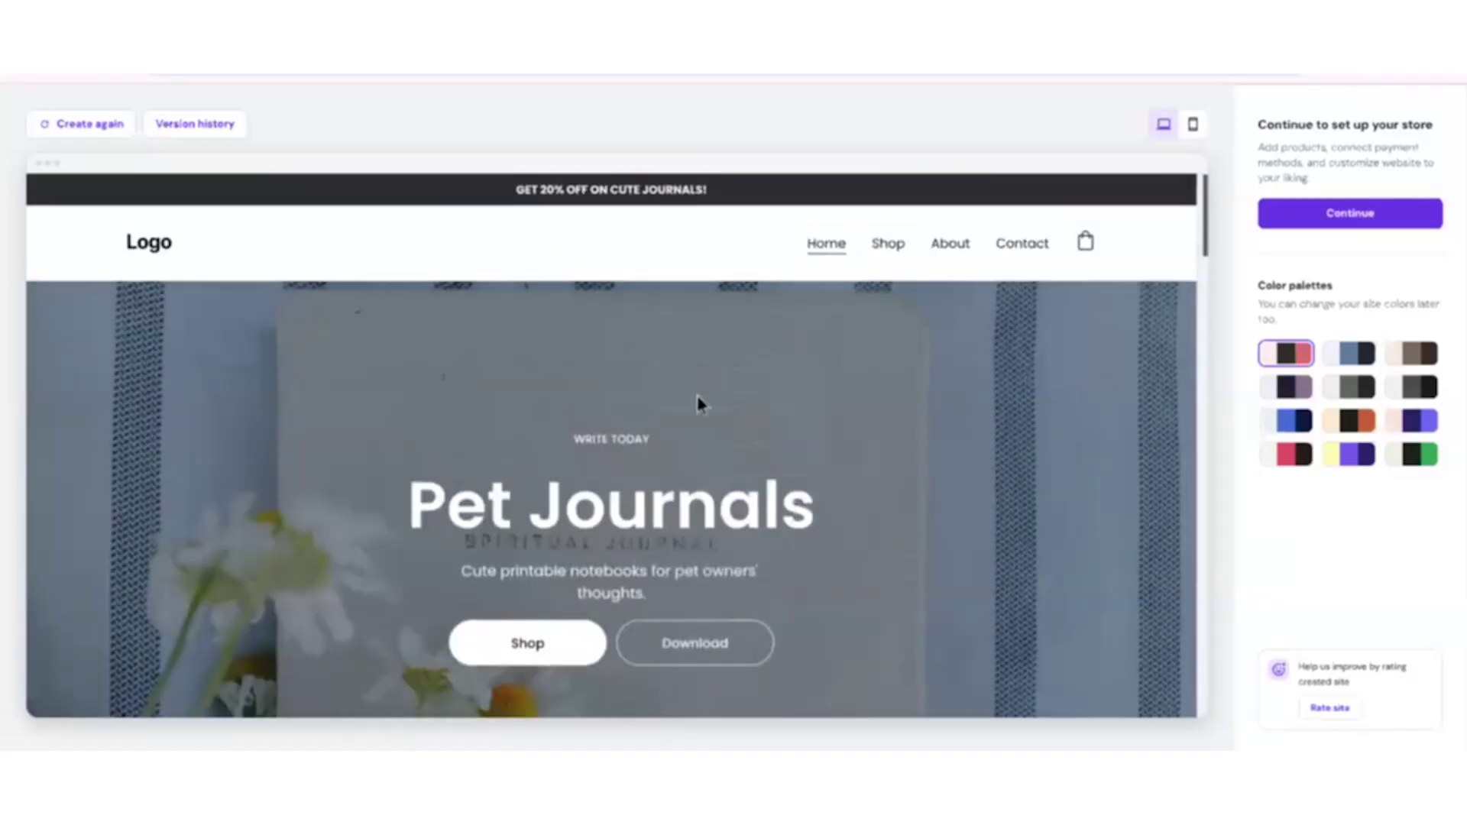
- Continue to the store setup and start adding a digital product as the store's first product
left_click(1363, 220)
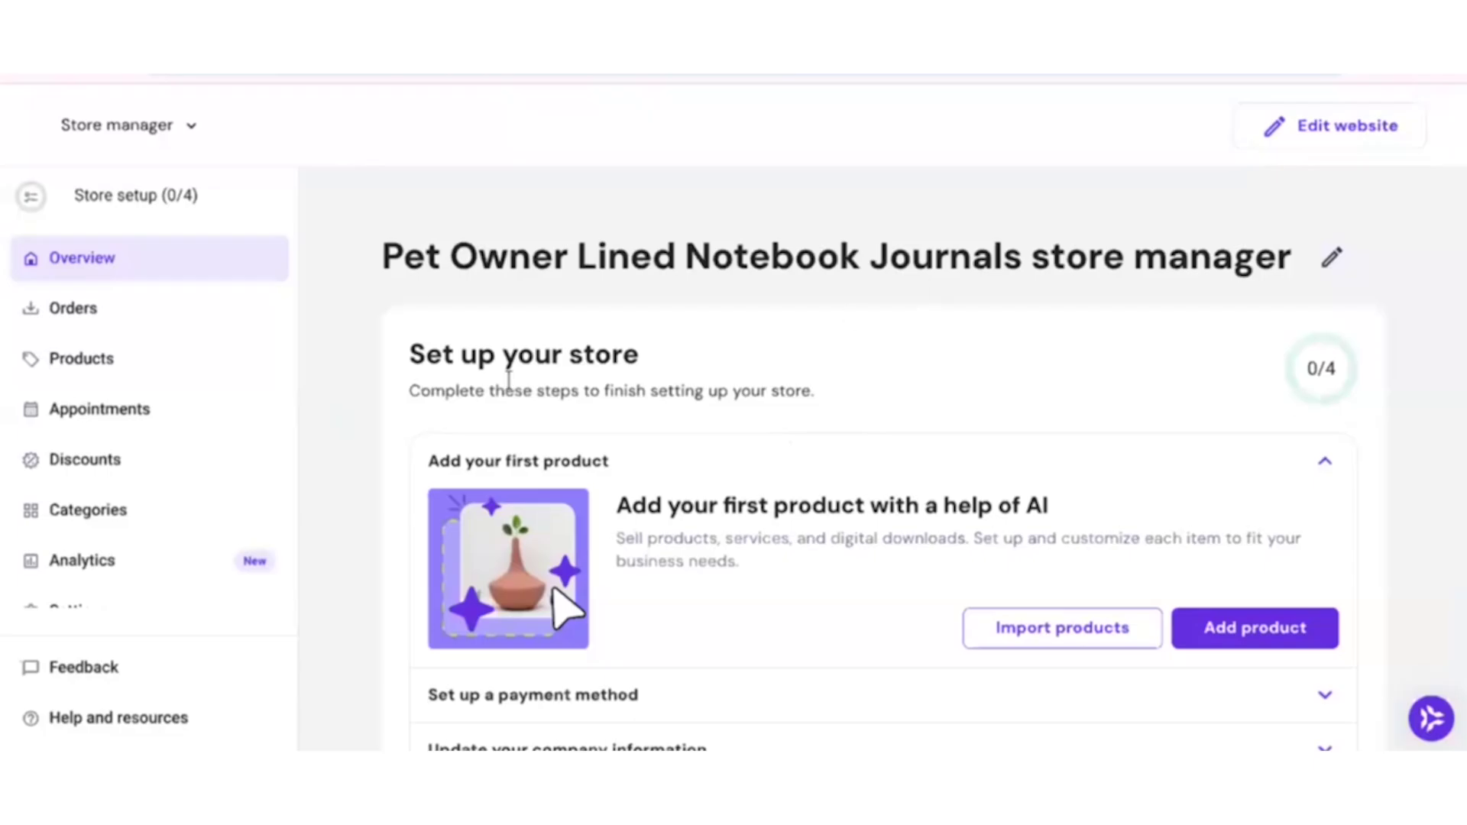
scroll(1139, 435, "down", 3)
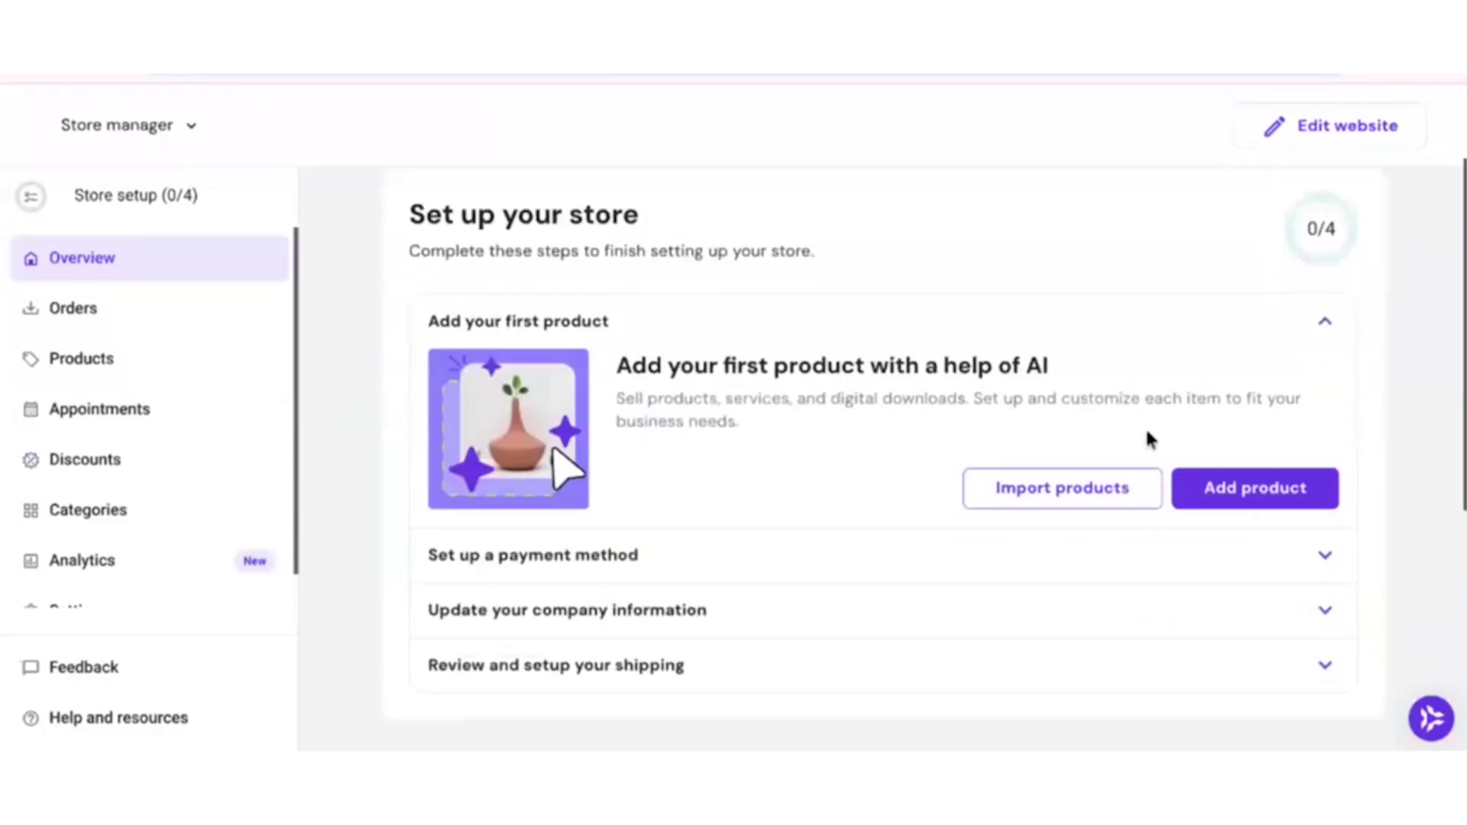
left_click(1251, 456)
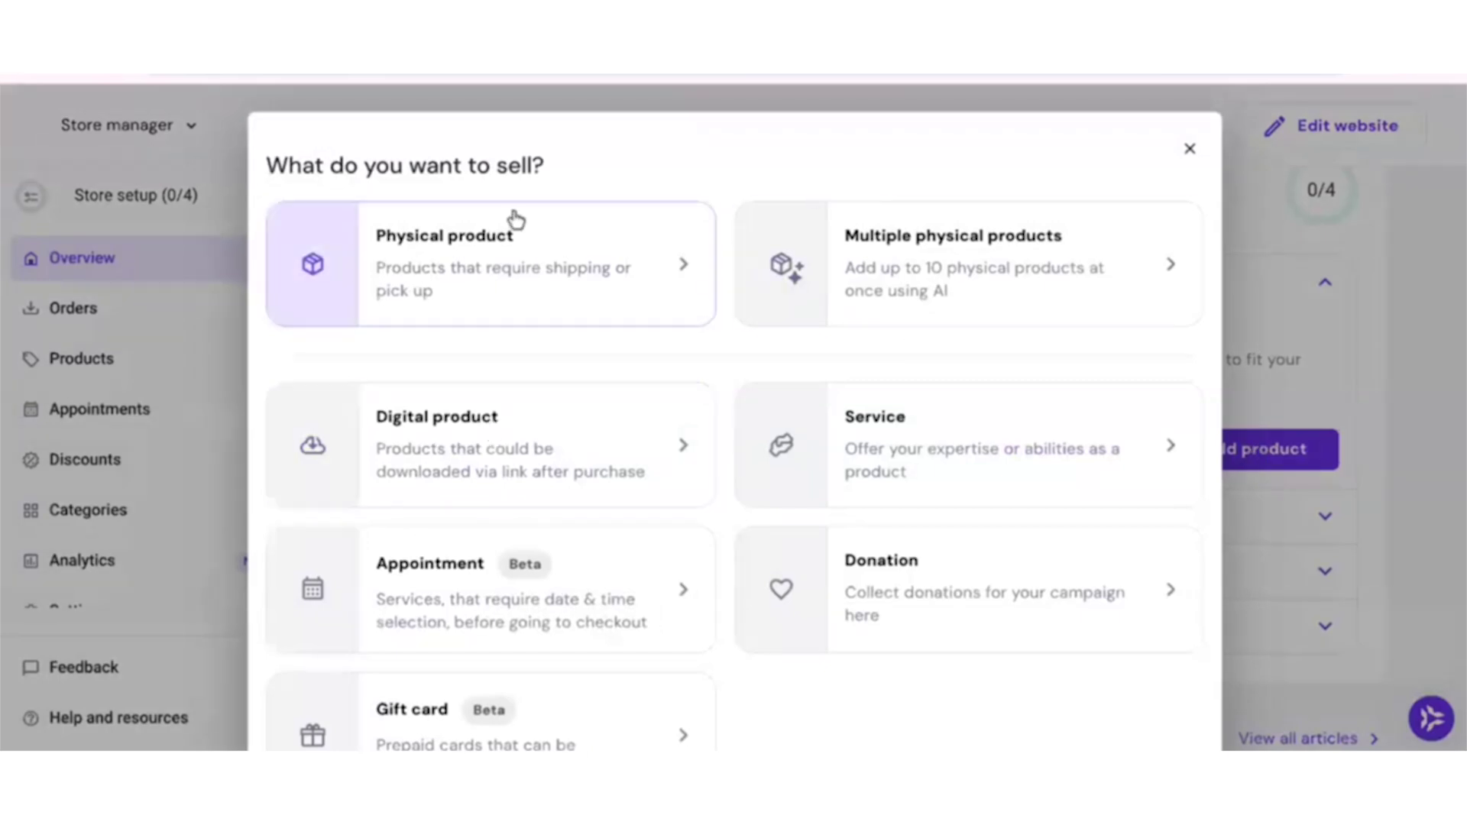
left_click(550, 462)
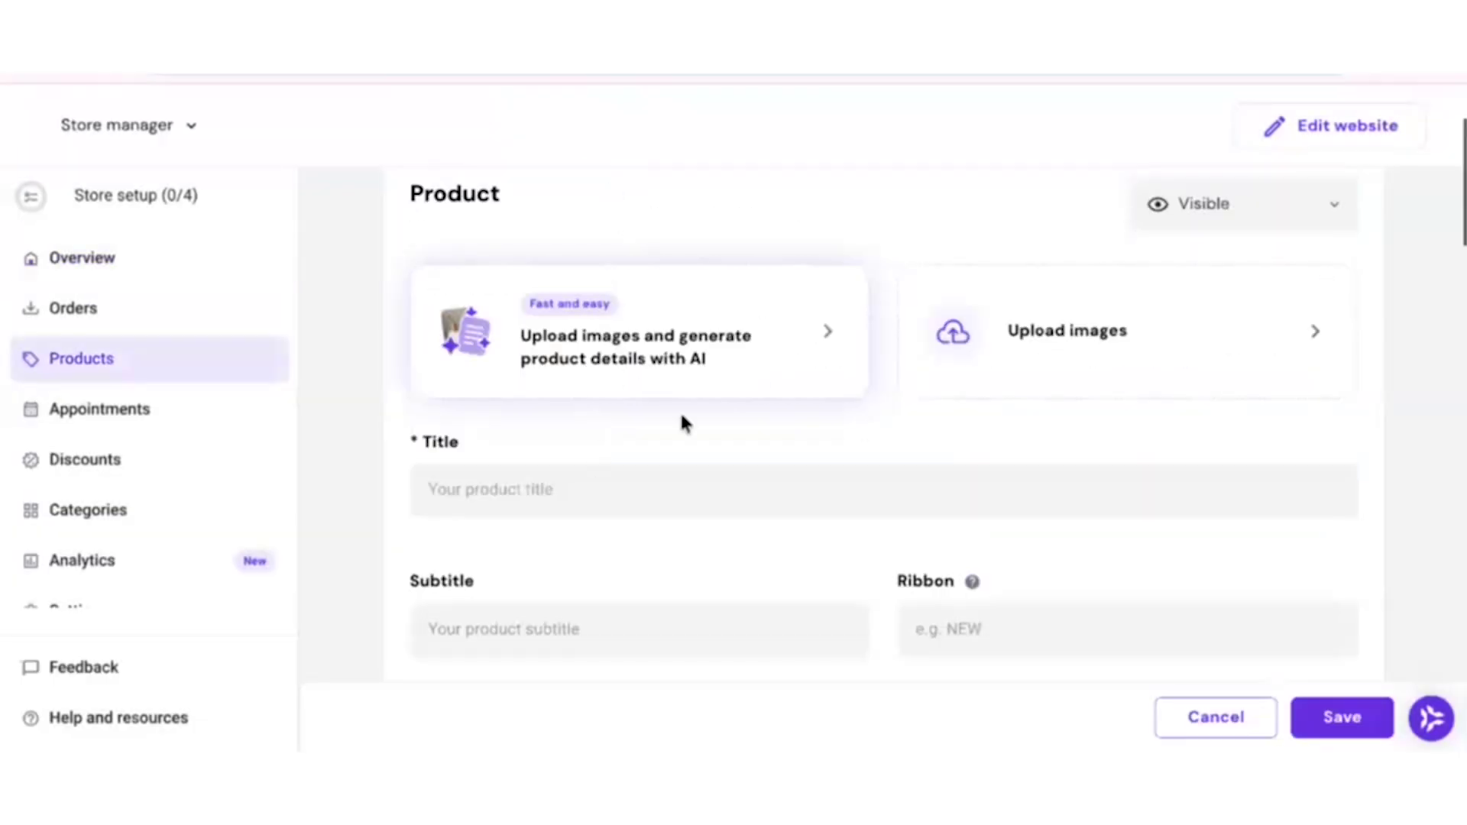
- Upload the image Journal Book - Puppy Theme.png, generate the product details from it with AI, and review the generated text
left_click(608, 369)
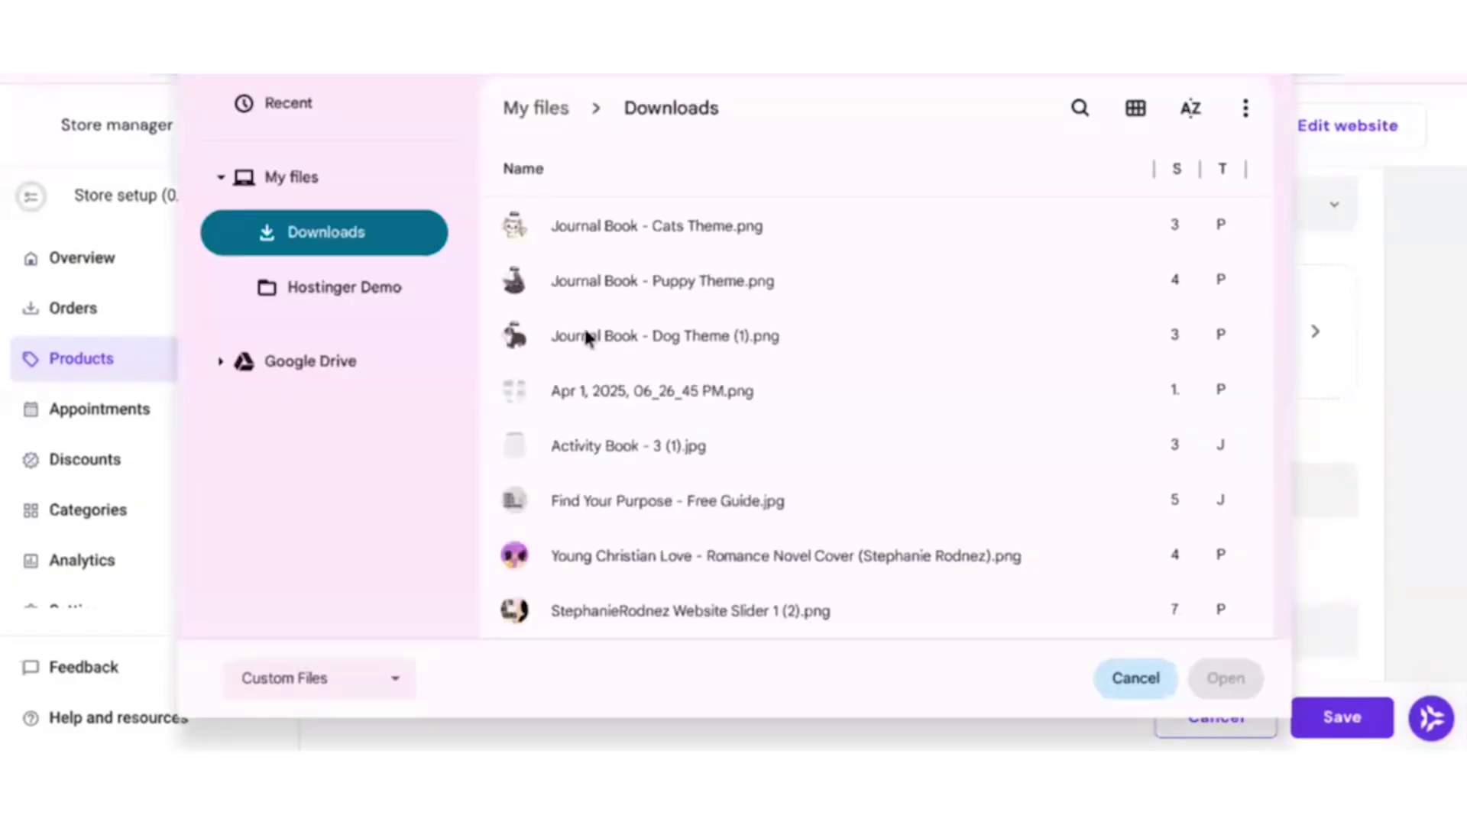
double_click(581, 279)
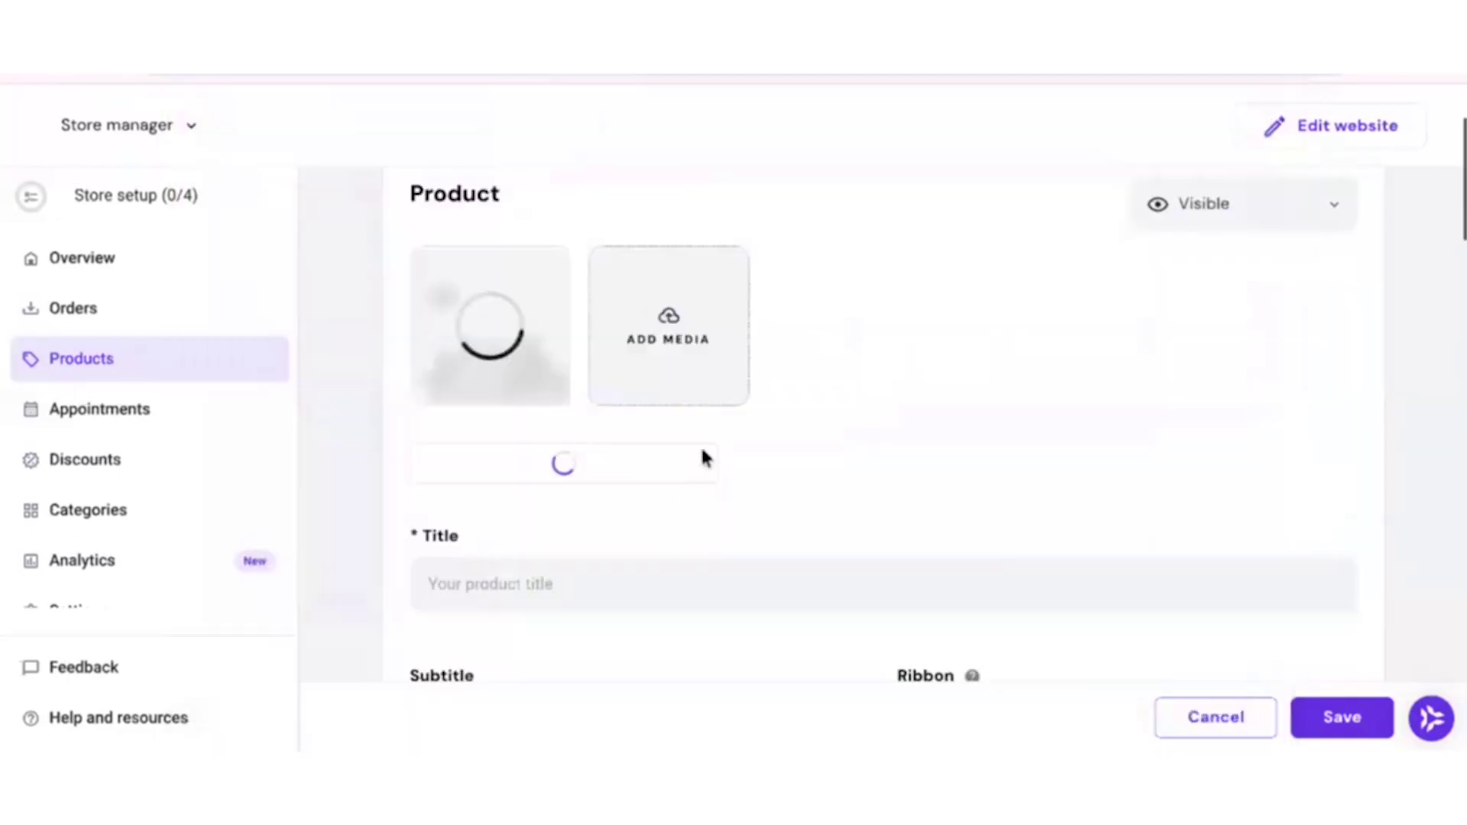
scroll(541, 575, "down", 1)
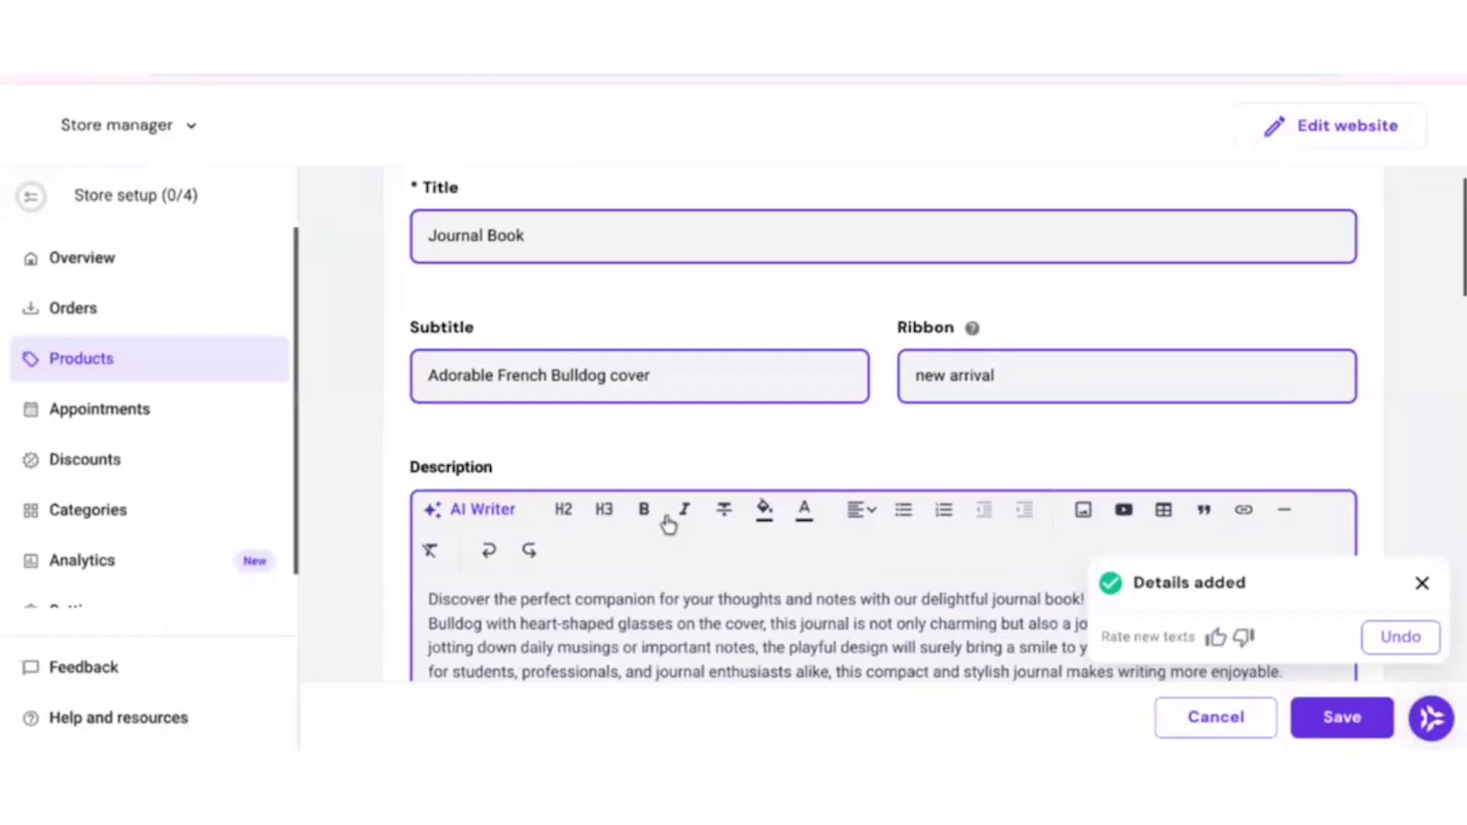
scroll(681, 507, "up", 1)
scroll(766, 612, "down", 2)
triple_click(772, 615)
left_click(772, 615)
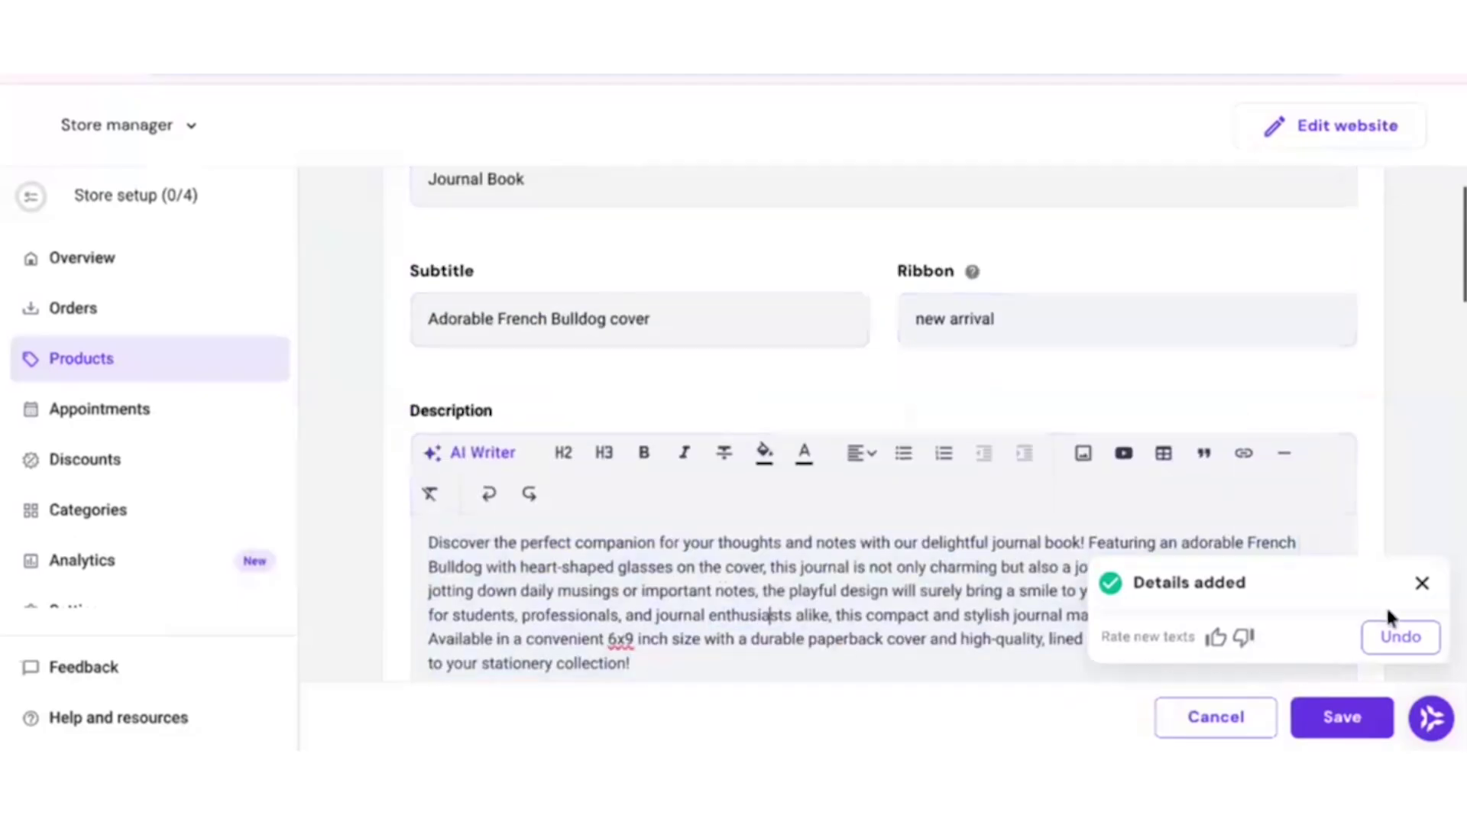
- Dismiss the details notification and change the product title to "Puppy Themed Journal Book"
left_click(1424, 585)
scroll(570, 461, "up", 4)
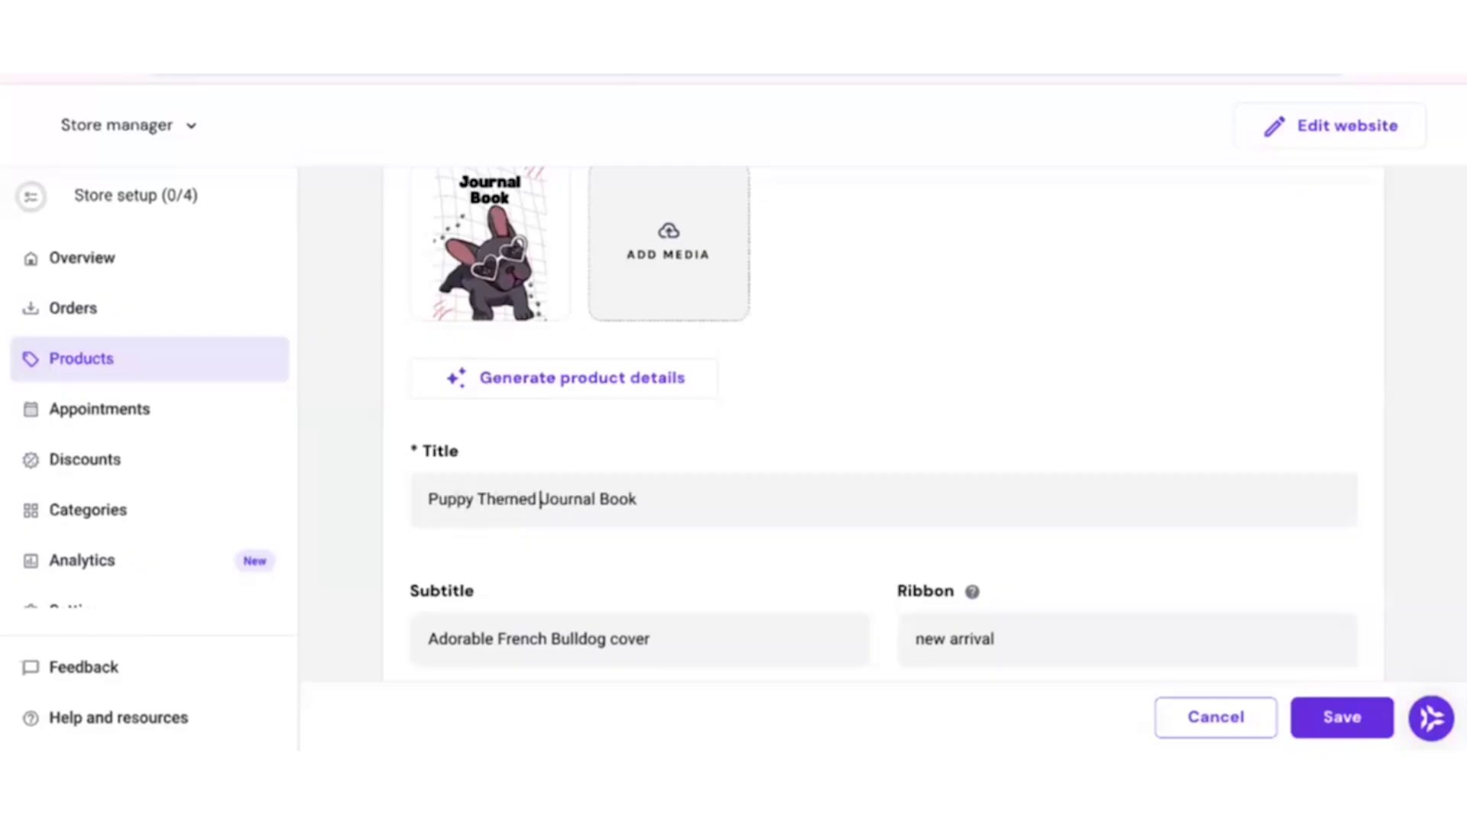
scroll(690, 448, "up", 1)
- Upload Journal Book - Puppy Theme.pdf as the downloadable file of the digital product
scroll(697, 424, "down", 10)
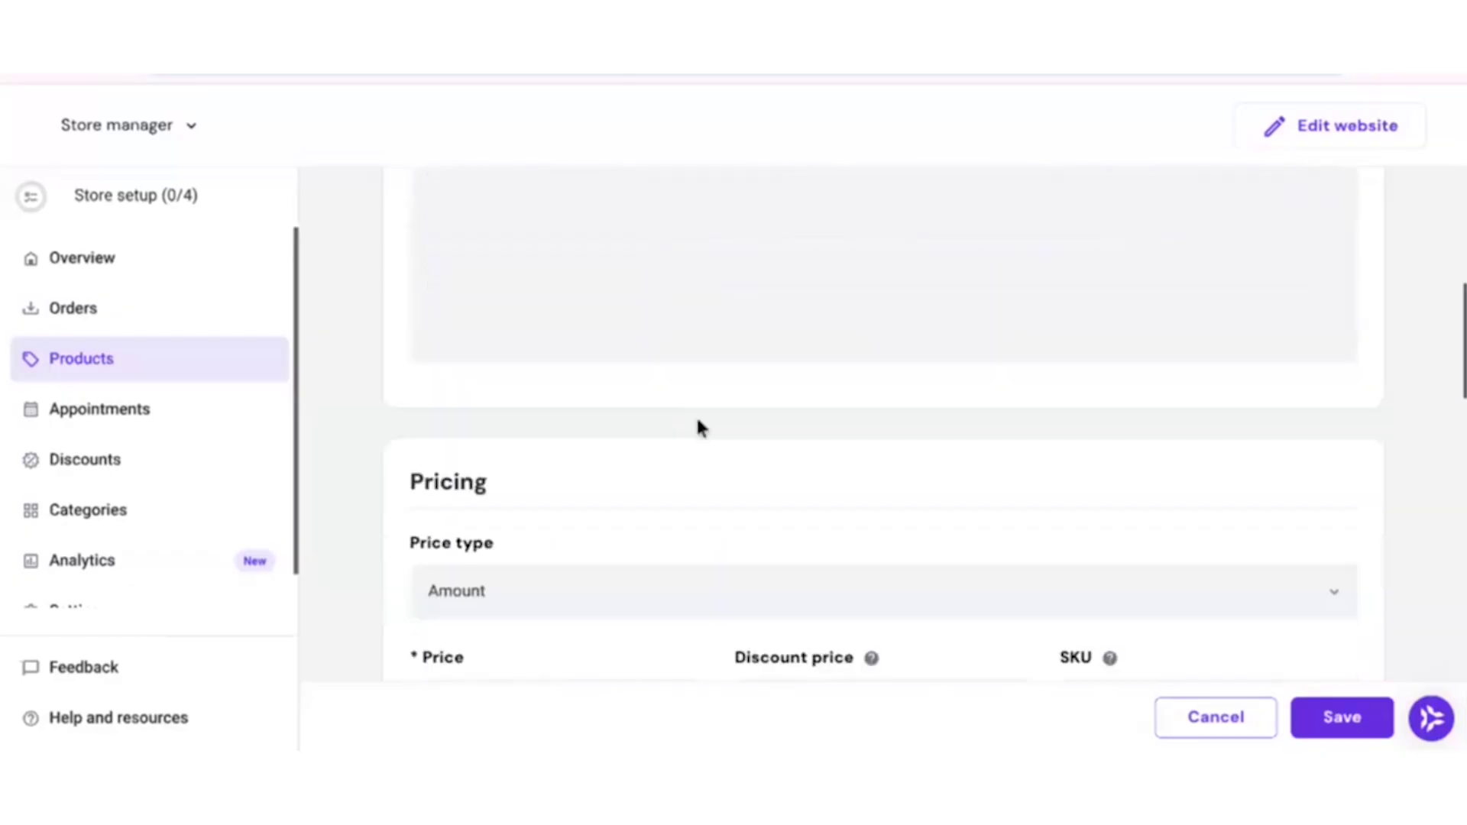
scroll(696, 425, "down", 8)
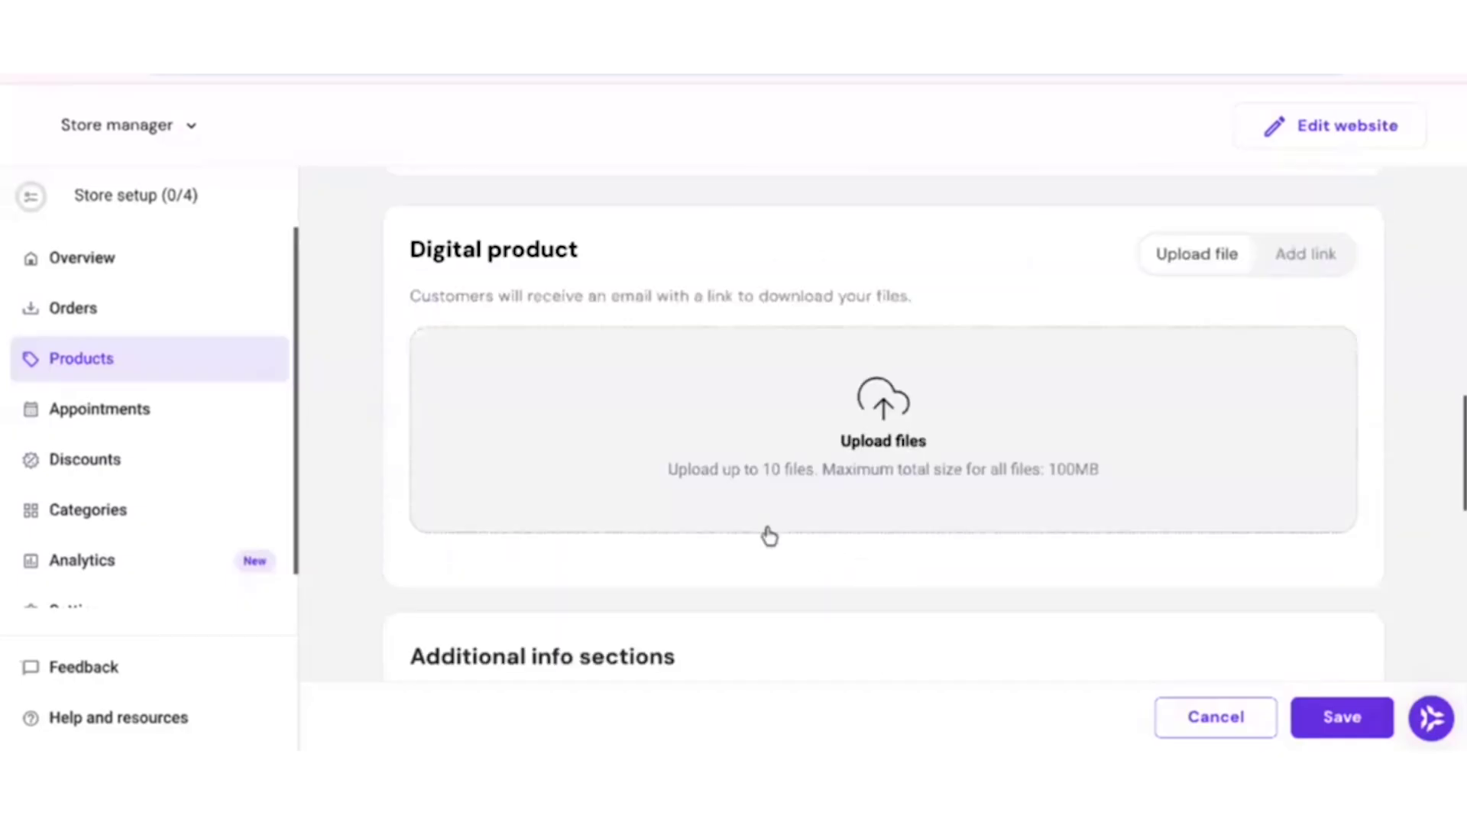
scroll(816, 314, "up", 3)
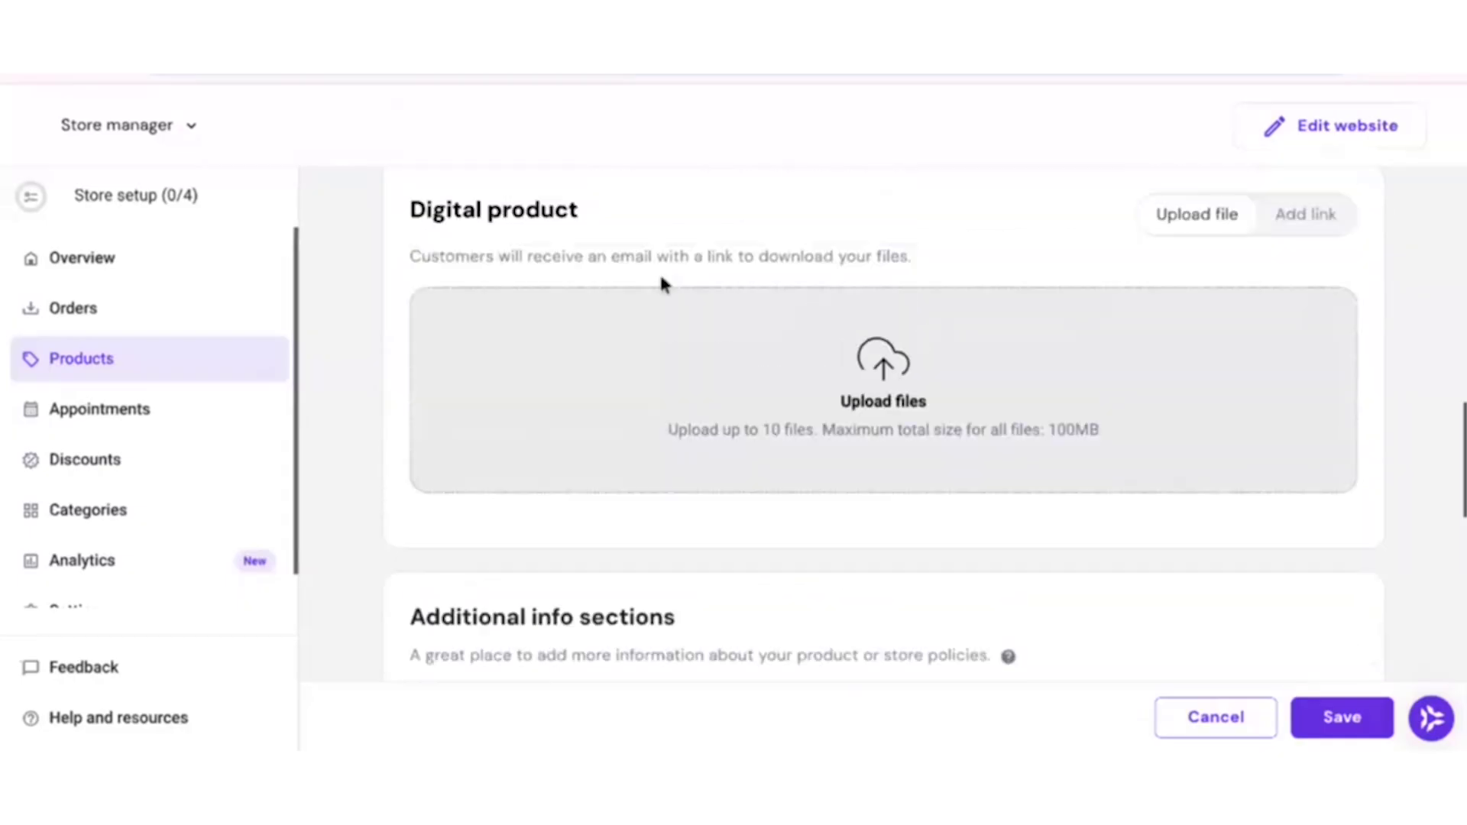
left_click(879, 407)
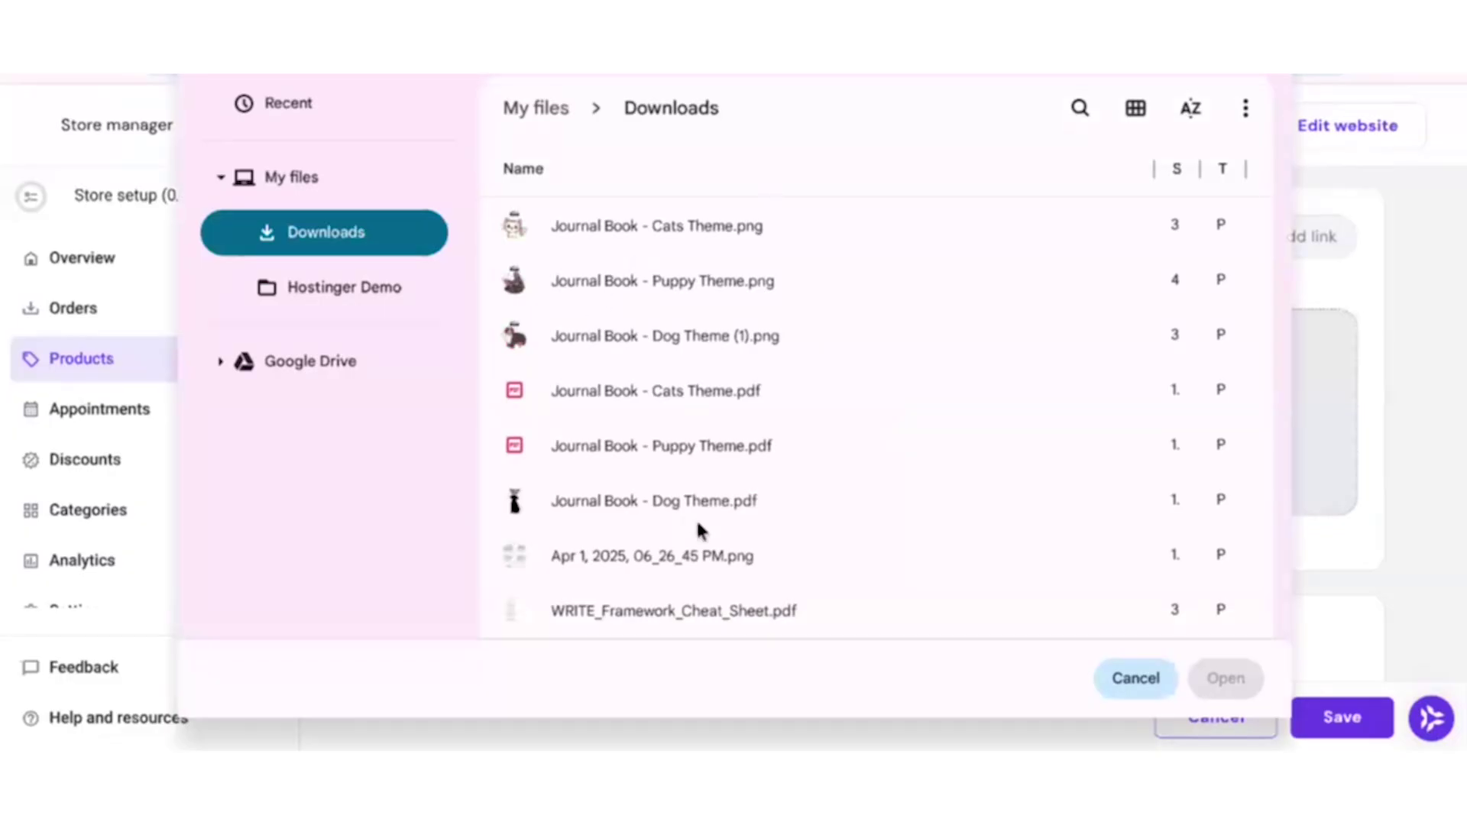
left_click(676, 451)
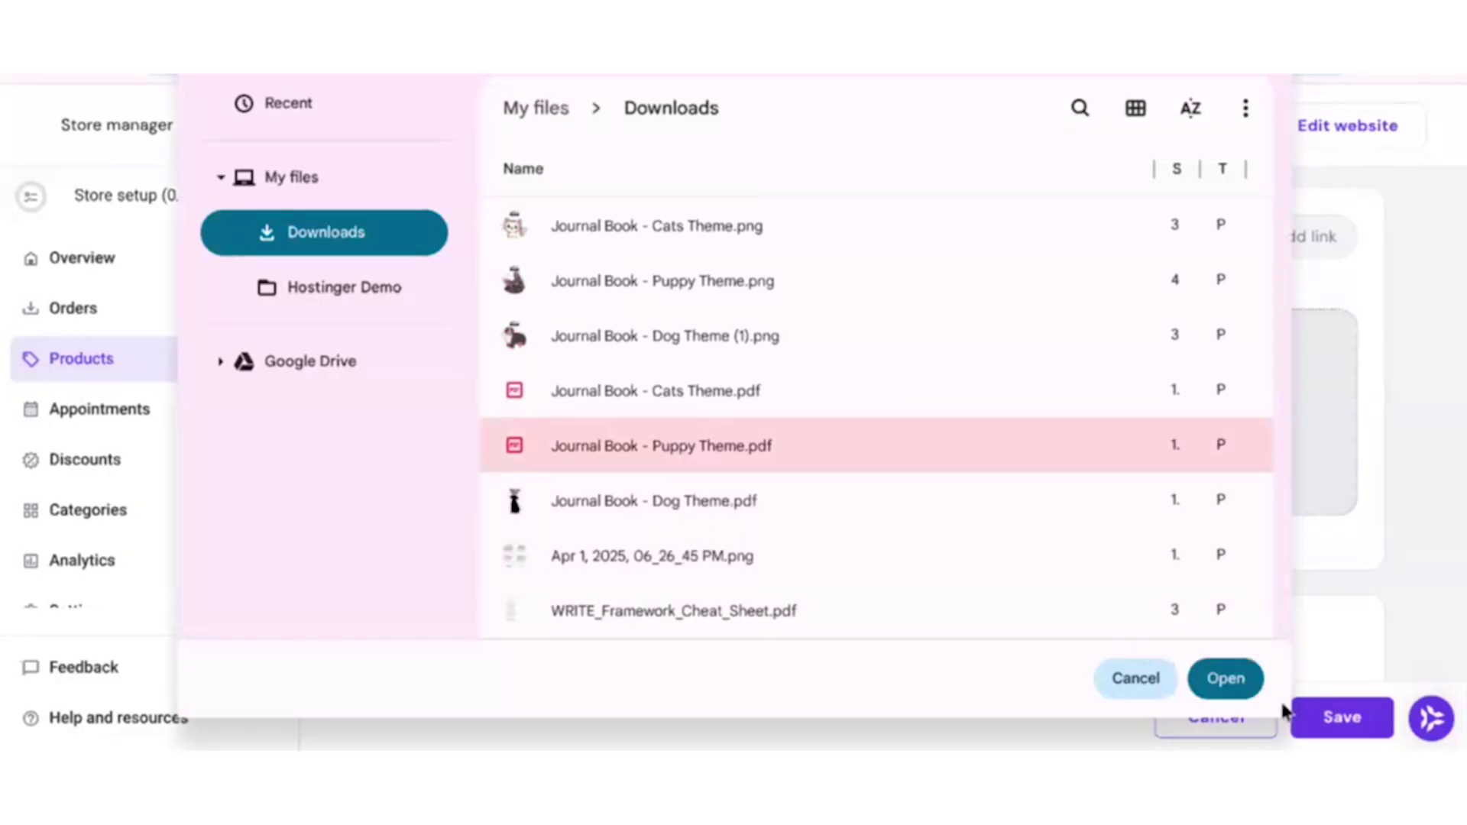
left_click(1242, 682)
- Keep the download link available for 30 days and save the puppy journal product
left_click(695, 420)
left_click(498, 596)
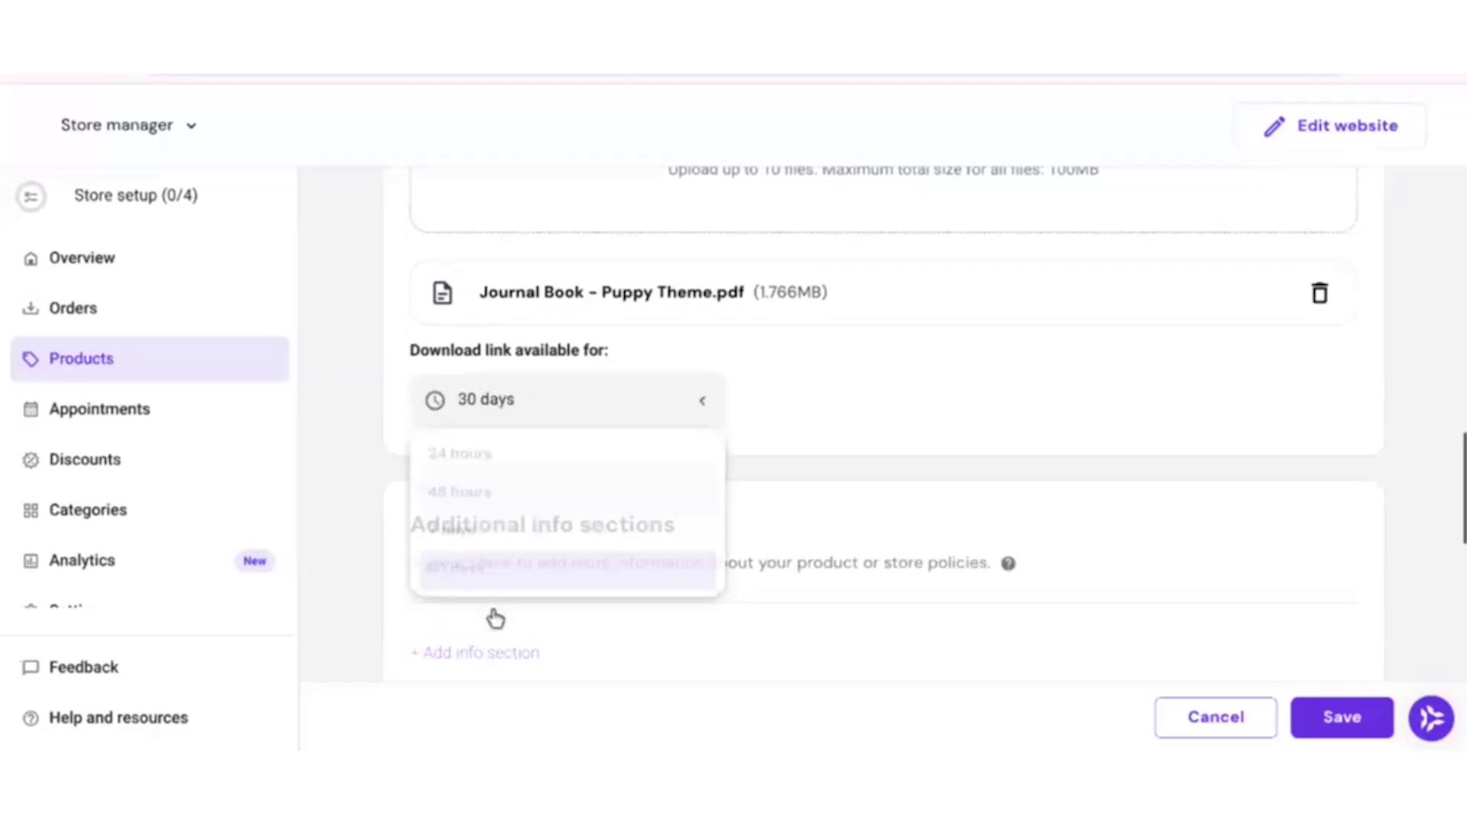
left_click(1354, 726)
left_click(655, 216)
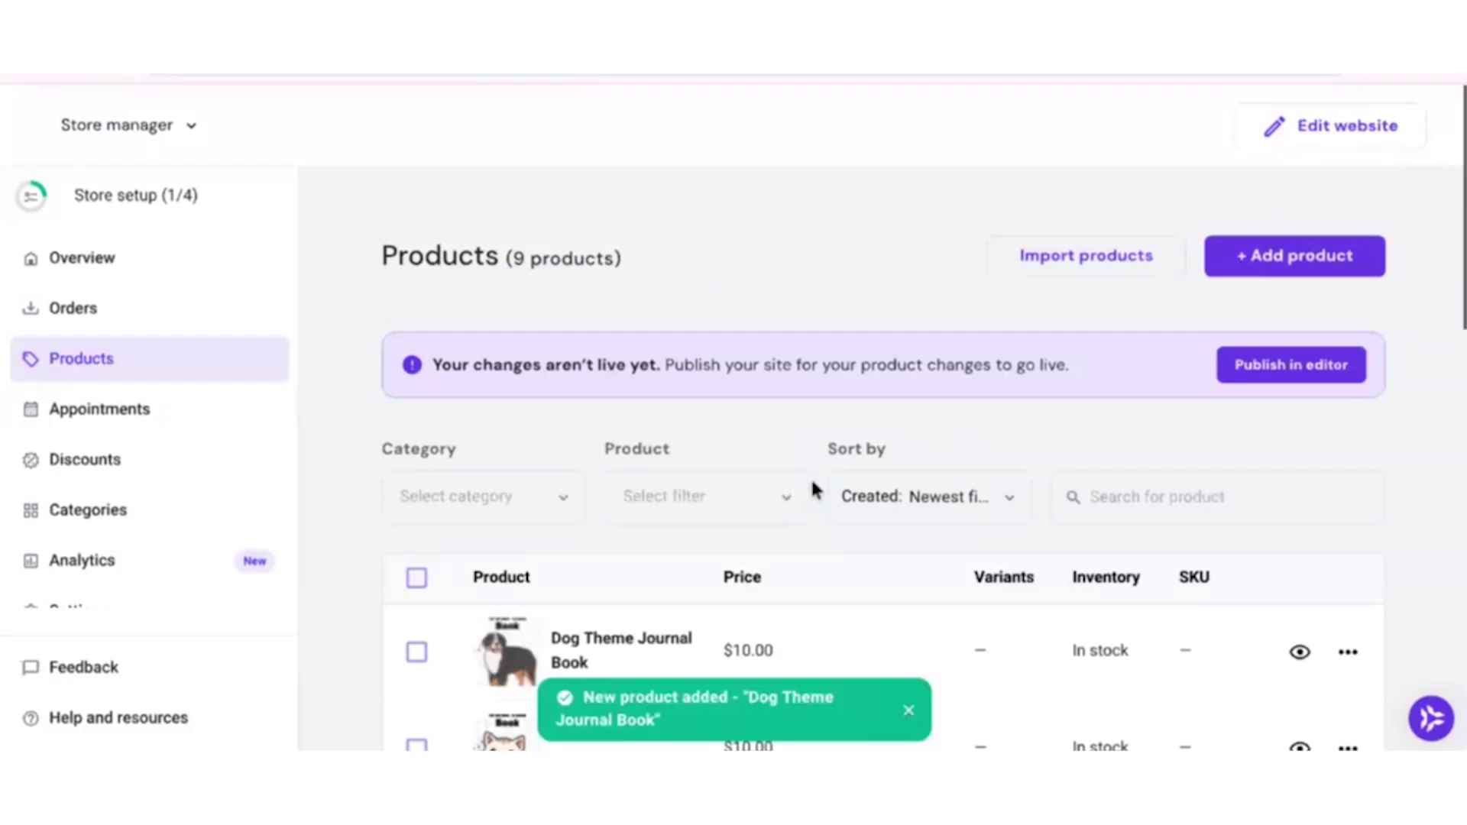
- Delete the six sample Cute Pet products from the product list, keeping only the dog, cat and puppy journal books
scroll(813, 489, "down", 3)
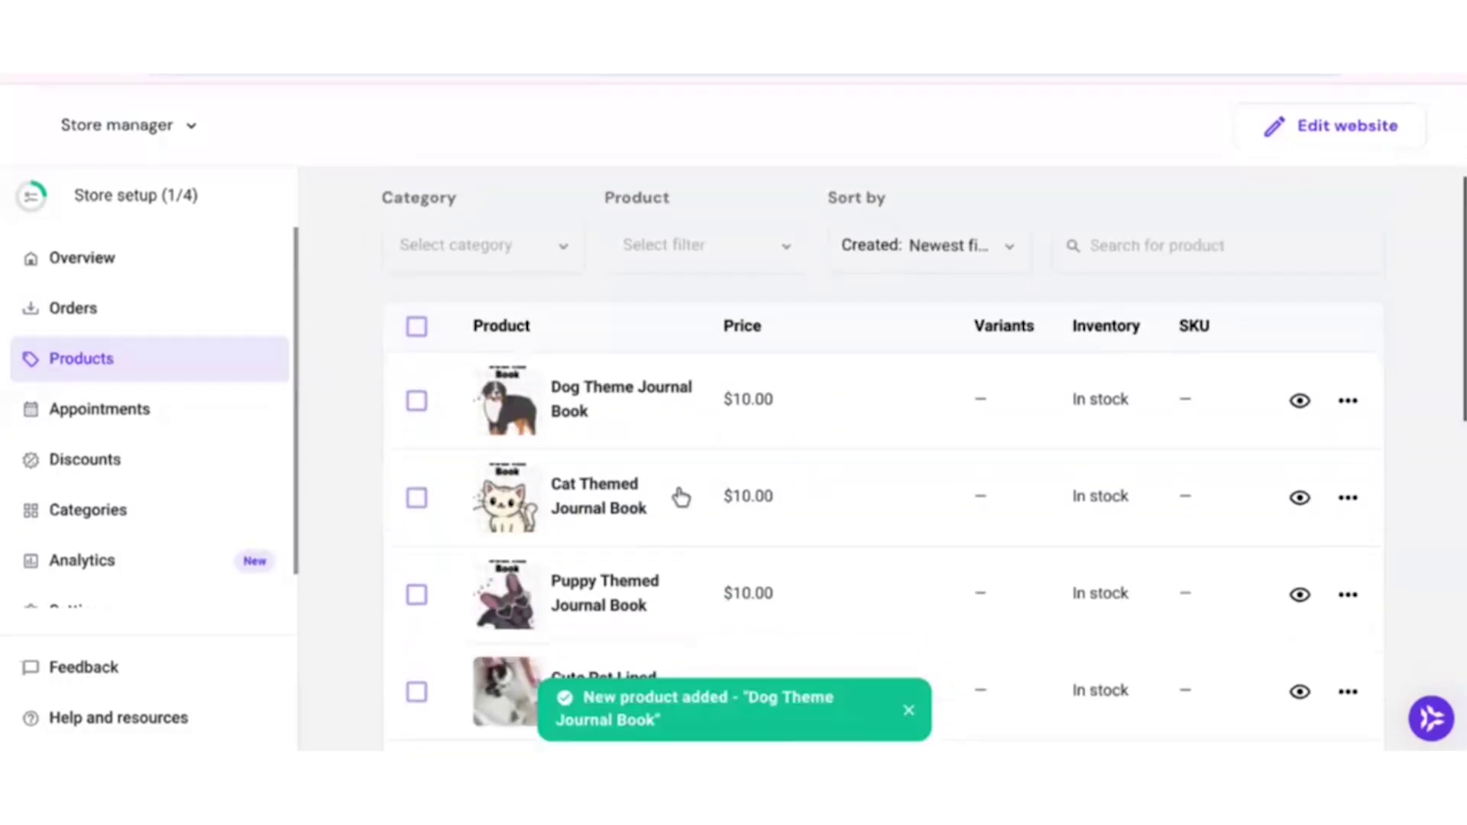
scroll(650, 458, "up", 3)
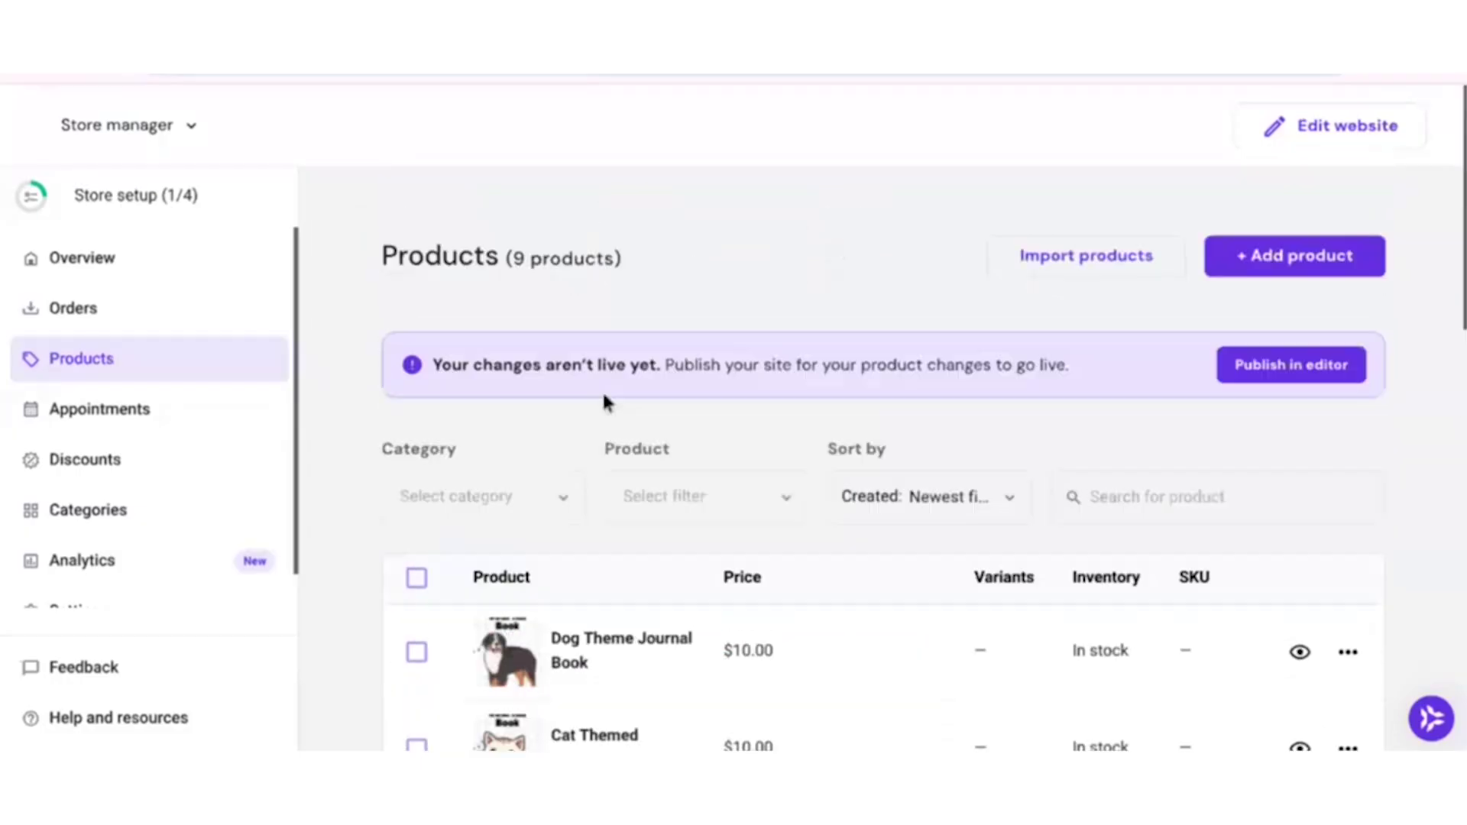
scroll(352, 527, "down", 6)
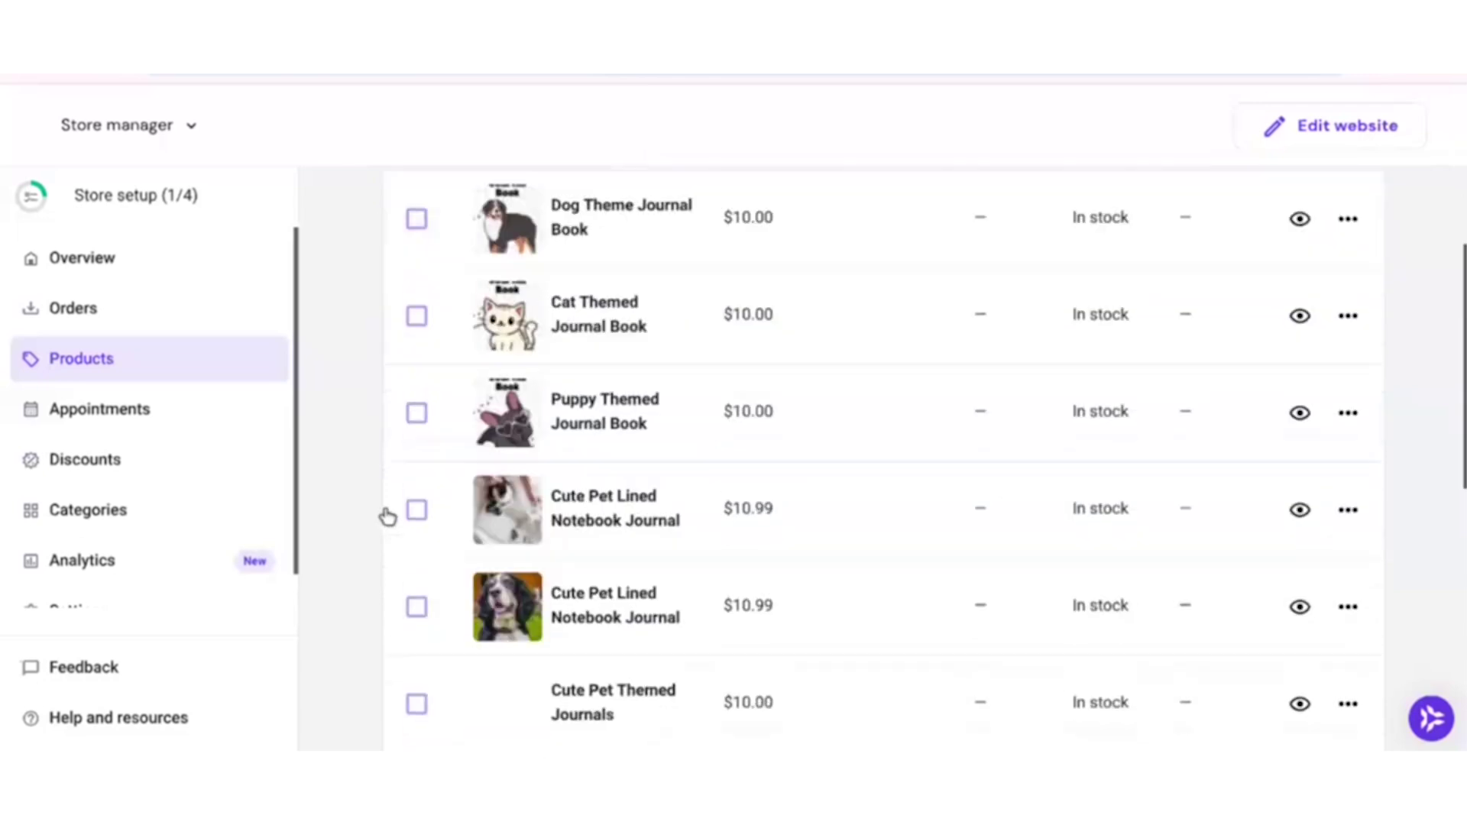
left_click(416, 469)
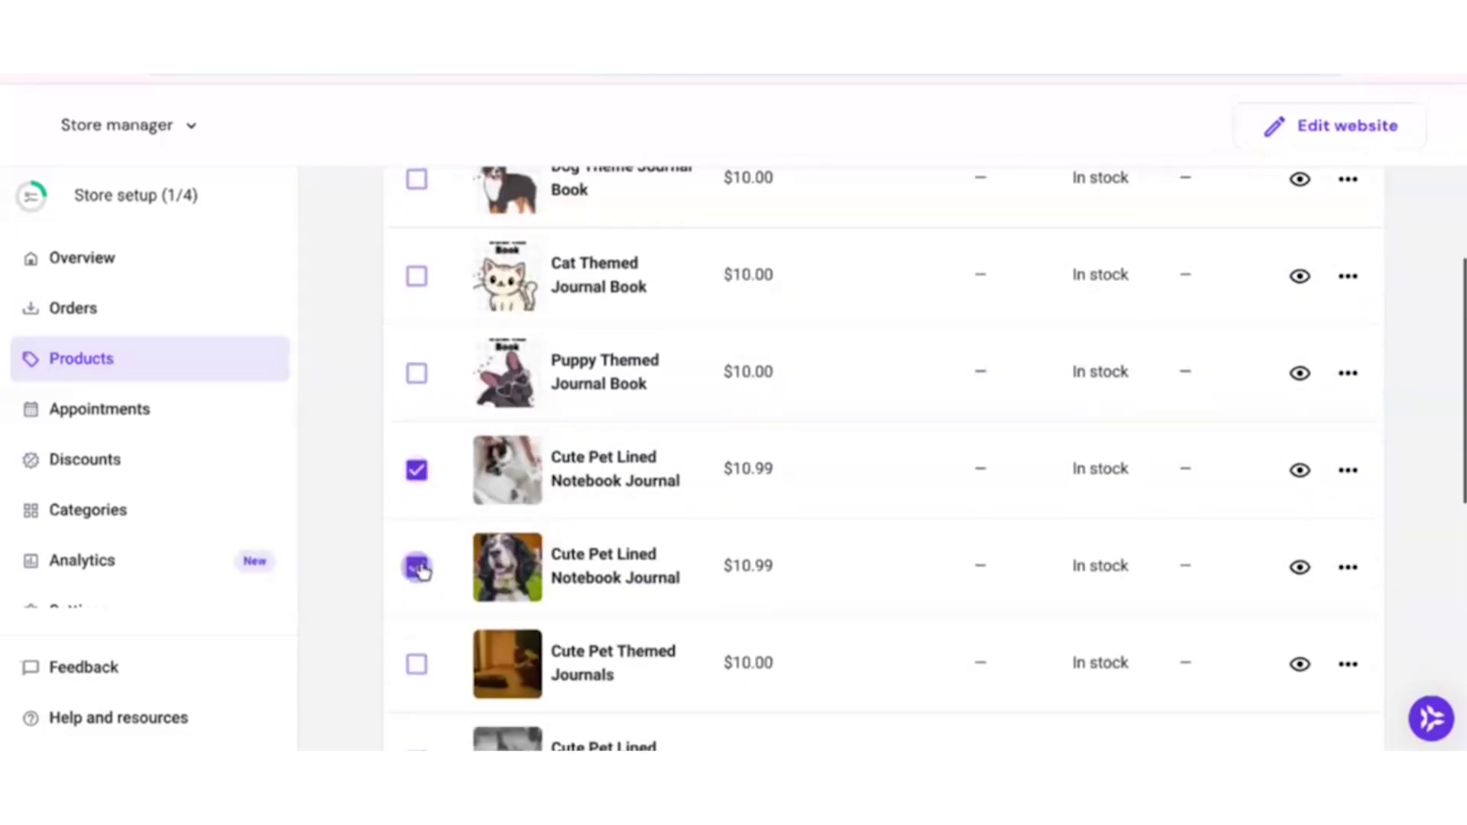
scroll(420, 535, "down", 2)
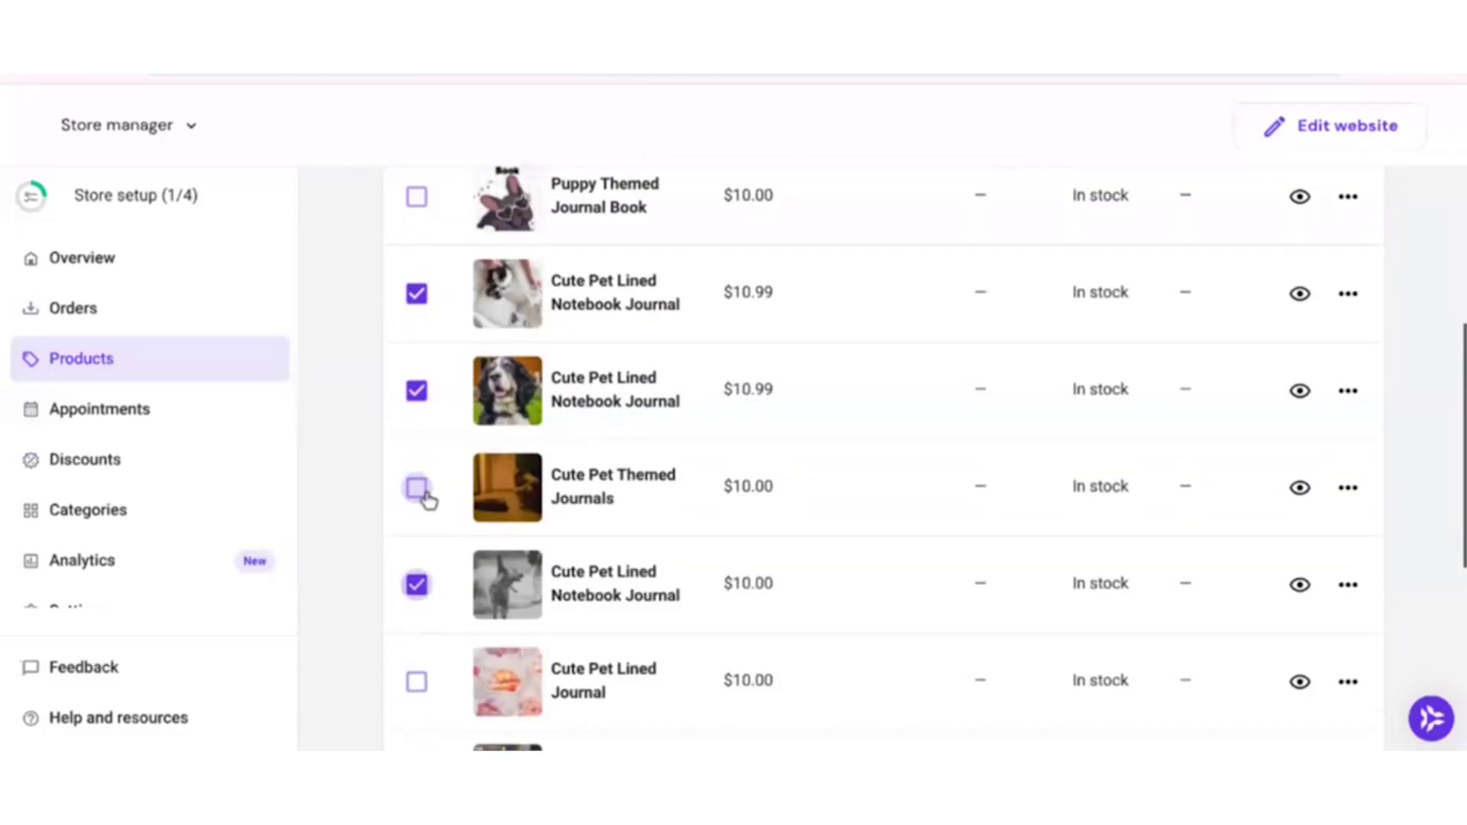
scroll(440, 519, "down", 3)
left_click(416, 456)
left_click(416, 553)
scroll(822, 541, "up", 10)
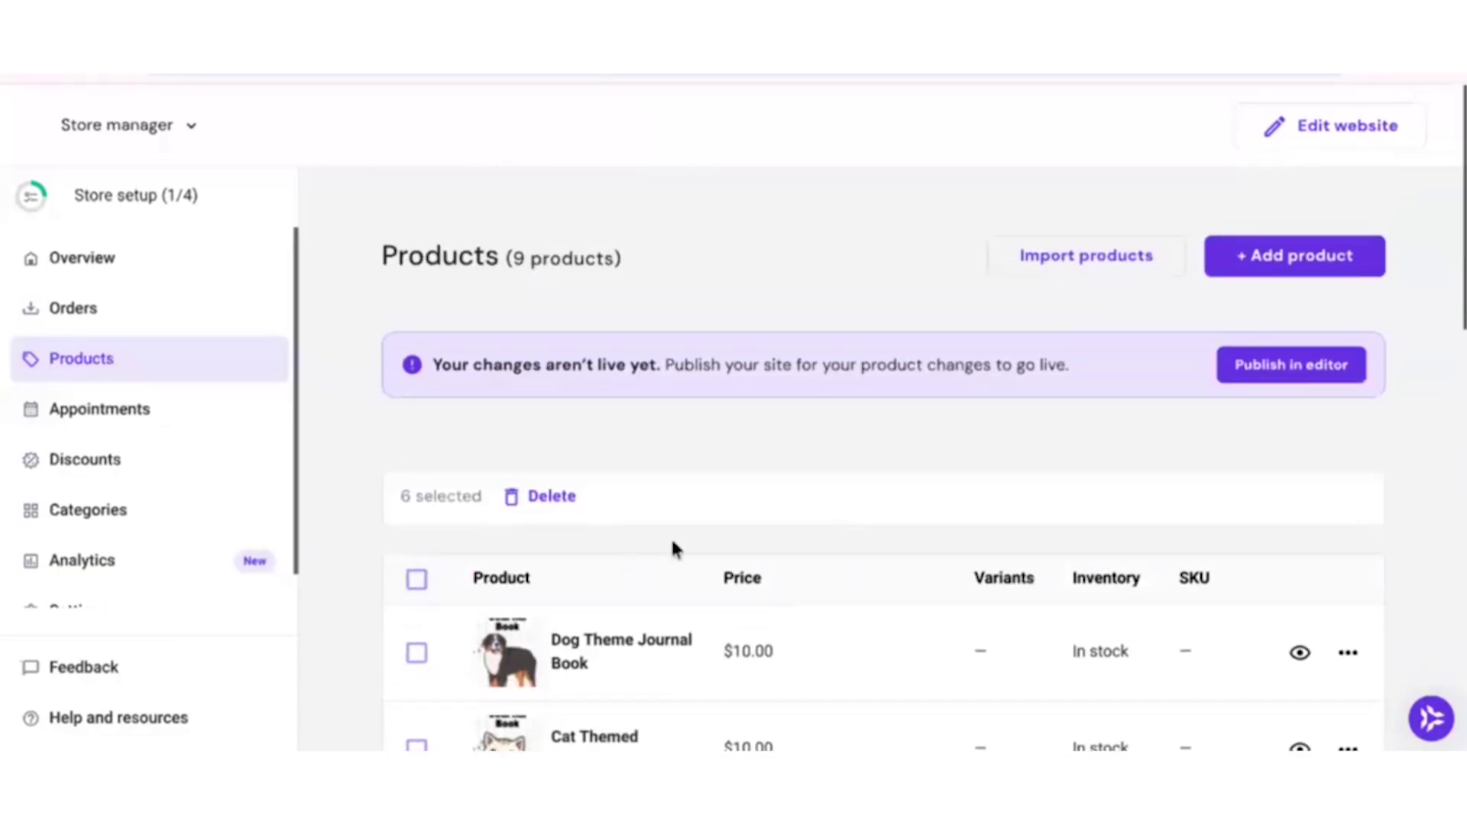
scroll(612, 474, "down", 2)
left_click(546, 327)
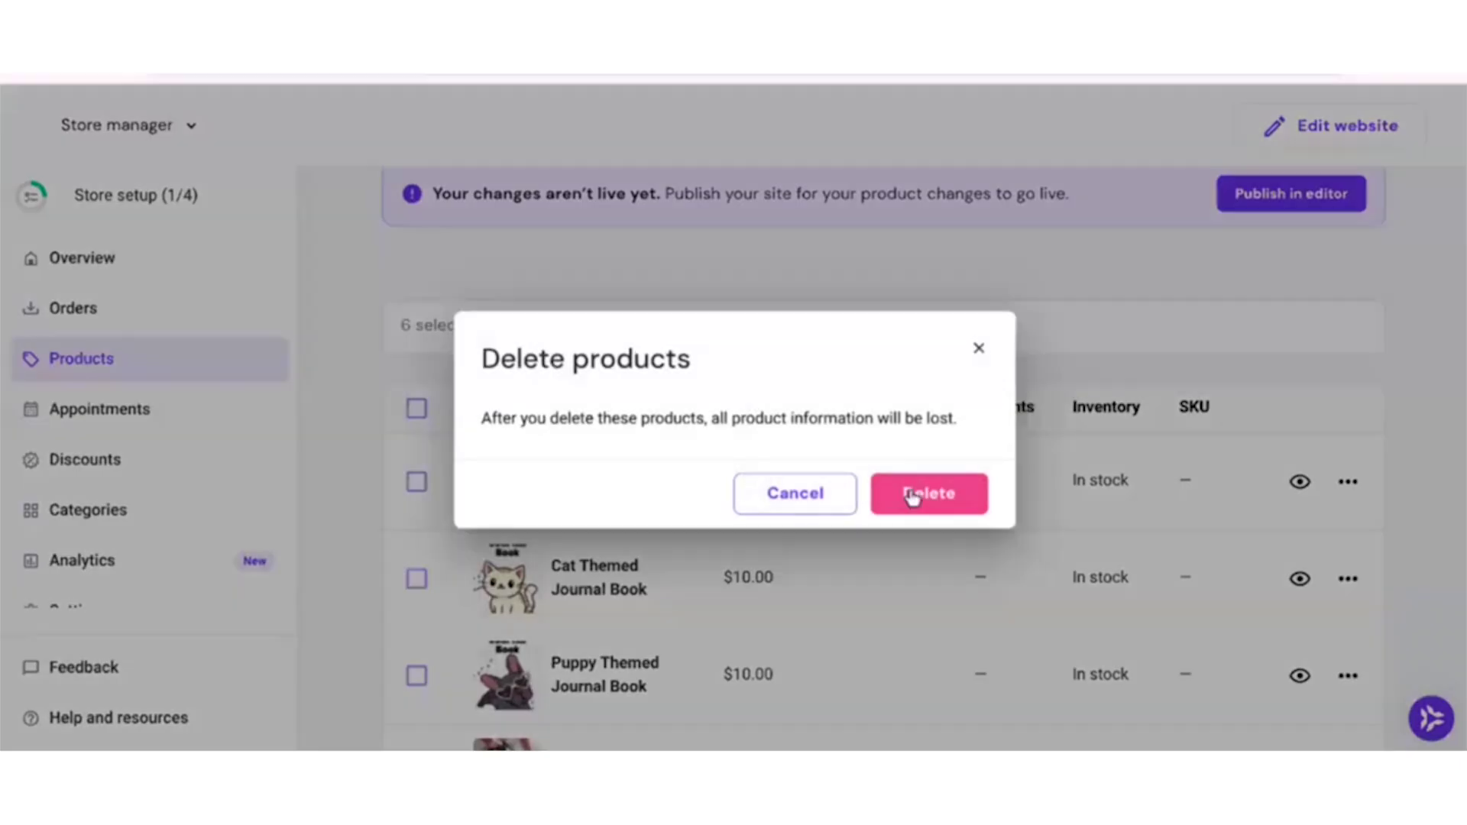
scroll(655, 407, "down", 2)
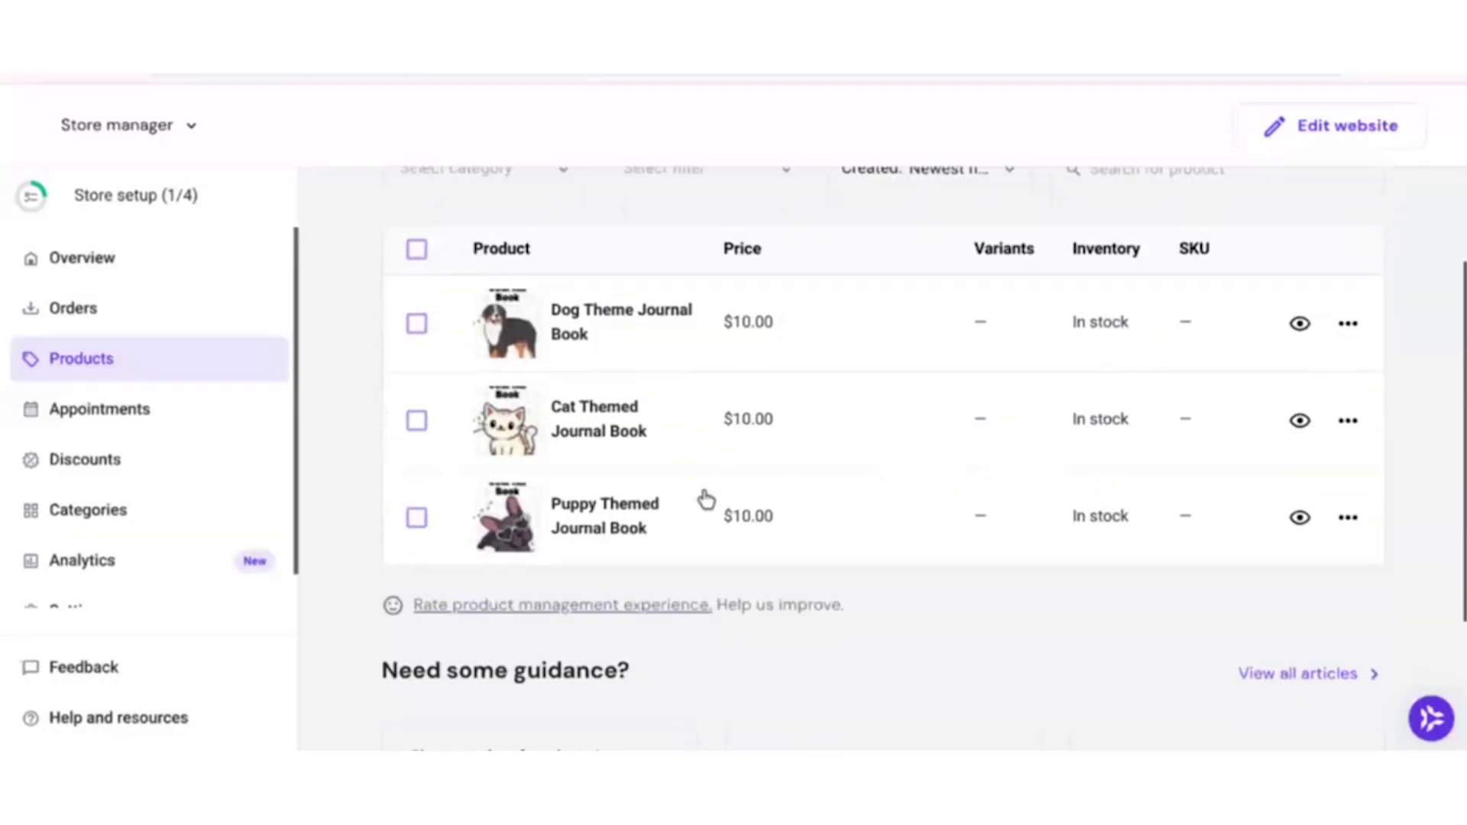
- Open the website for editing and examine the home page from the banner down to the product section
scroll(1088, 612, "up", 4)
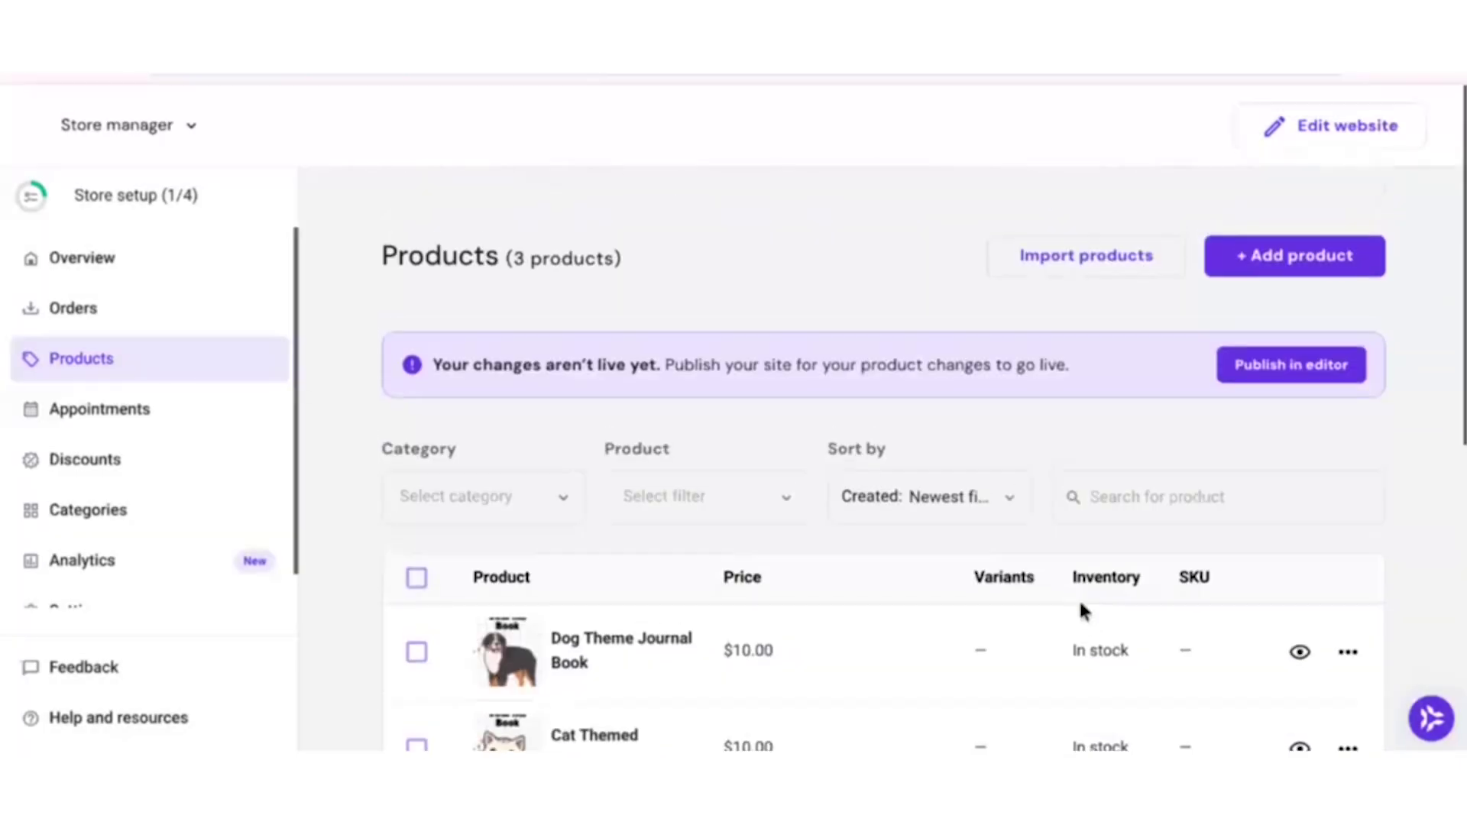
left_click(1346, 141)
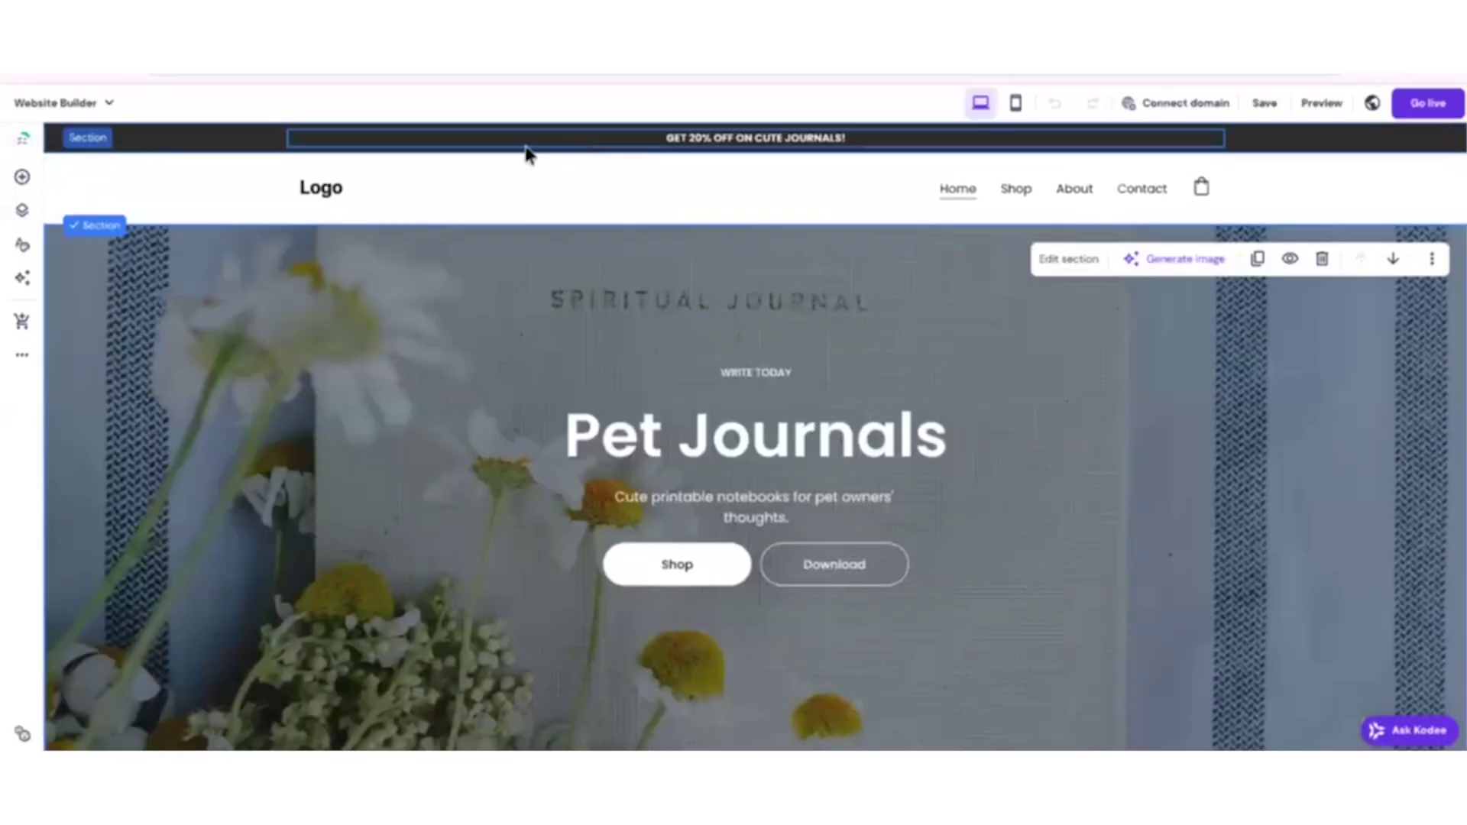
scroll(1066, 550, "down", 5)
scroll(1077, 477, "up", 3)
scroll(492, 350, "up", 2)
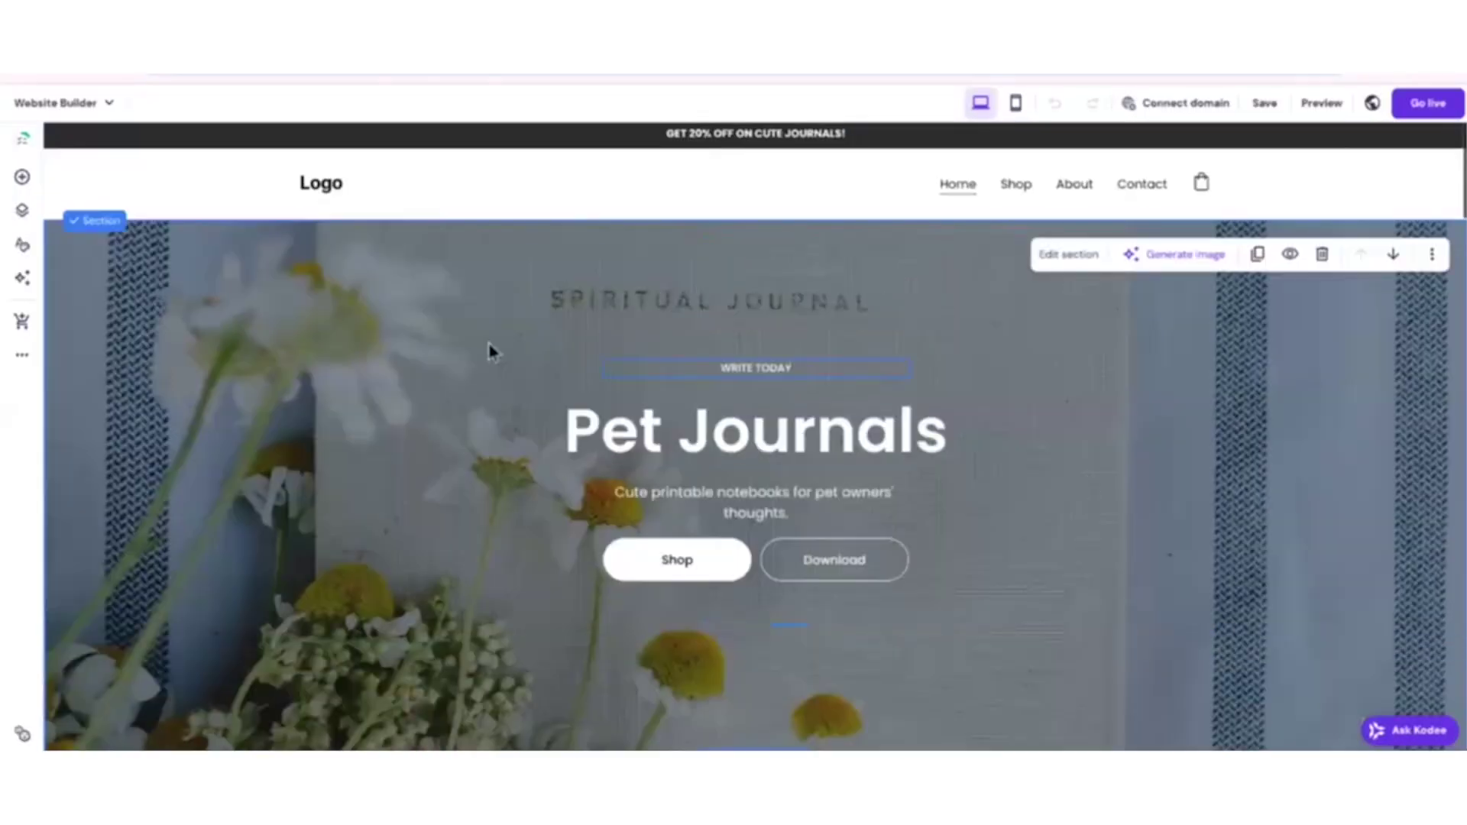
scroll(839, 400, "down", 13)
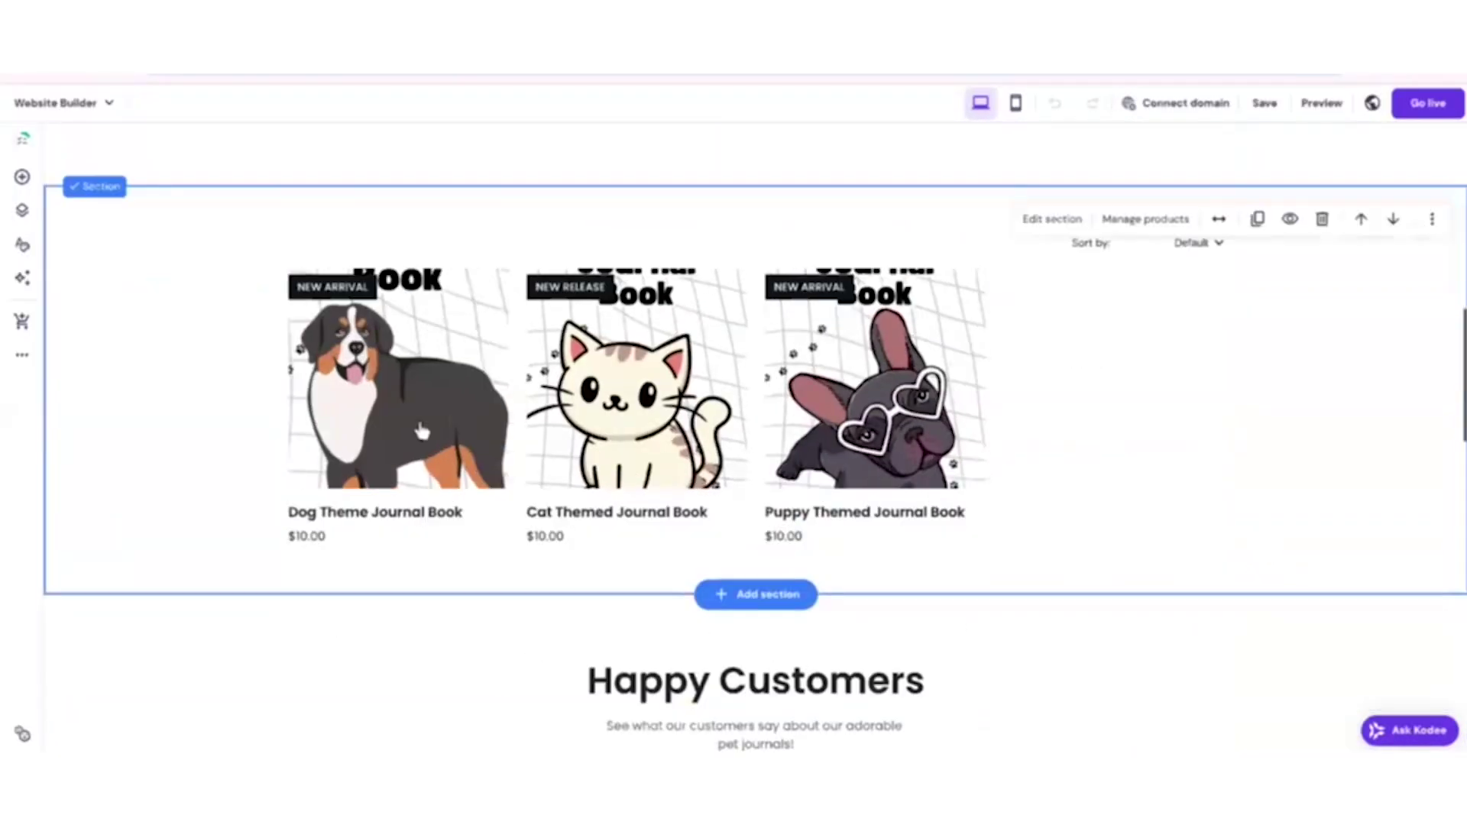
scroll(1285, 443, "up", 15)
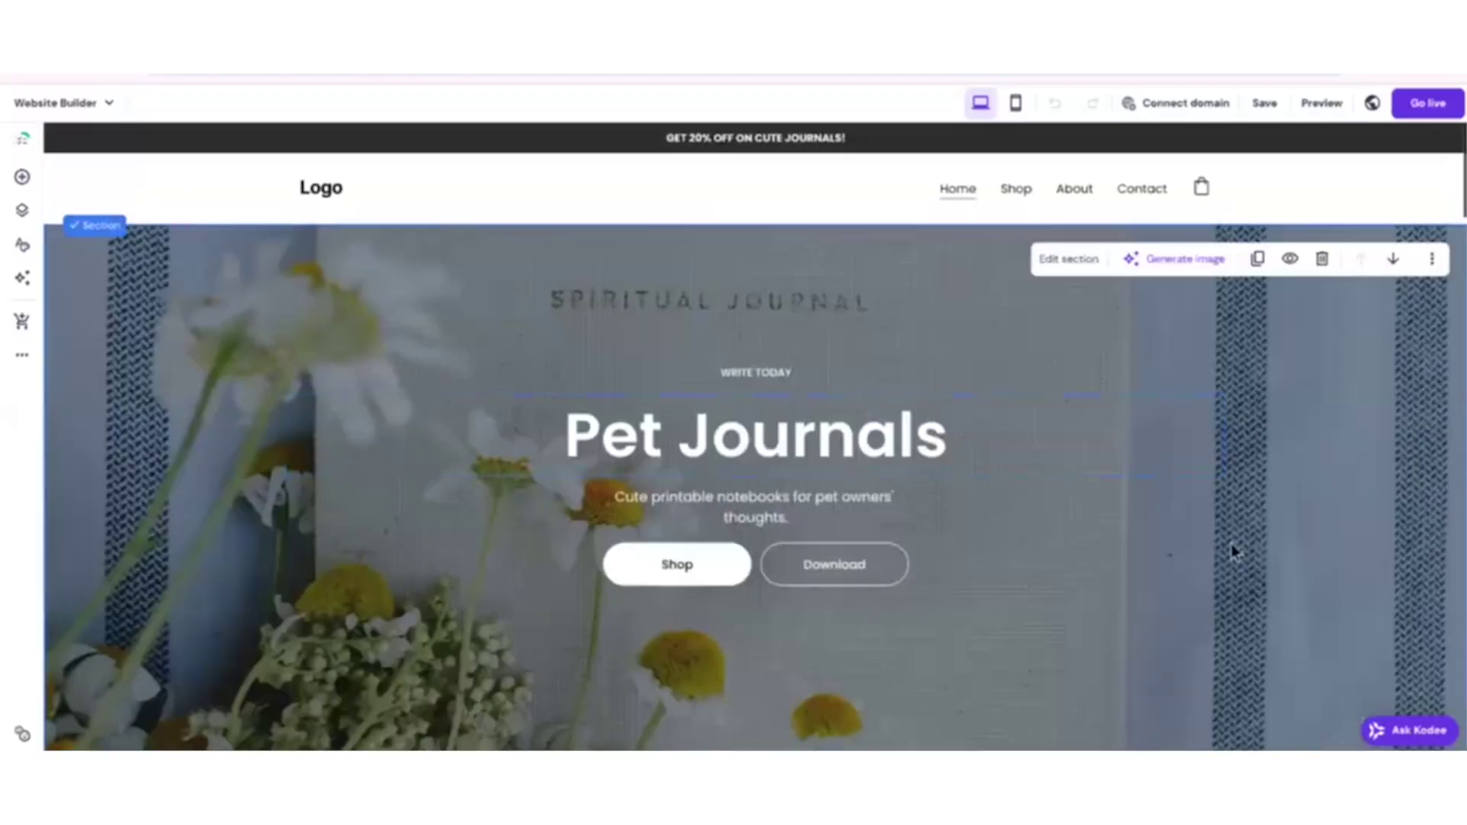
scroll(841, 436, "down", 10)
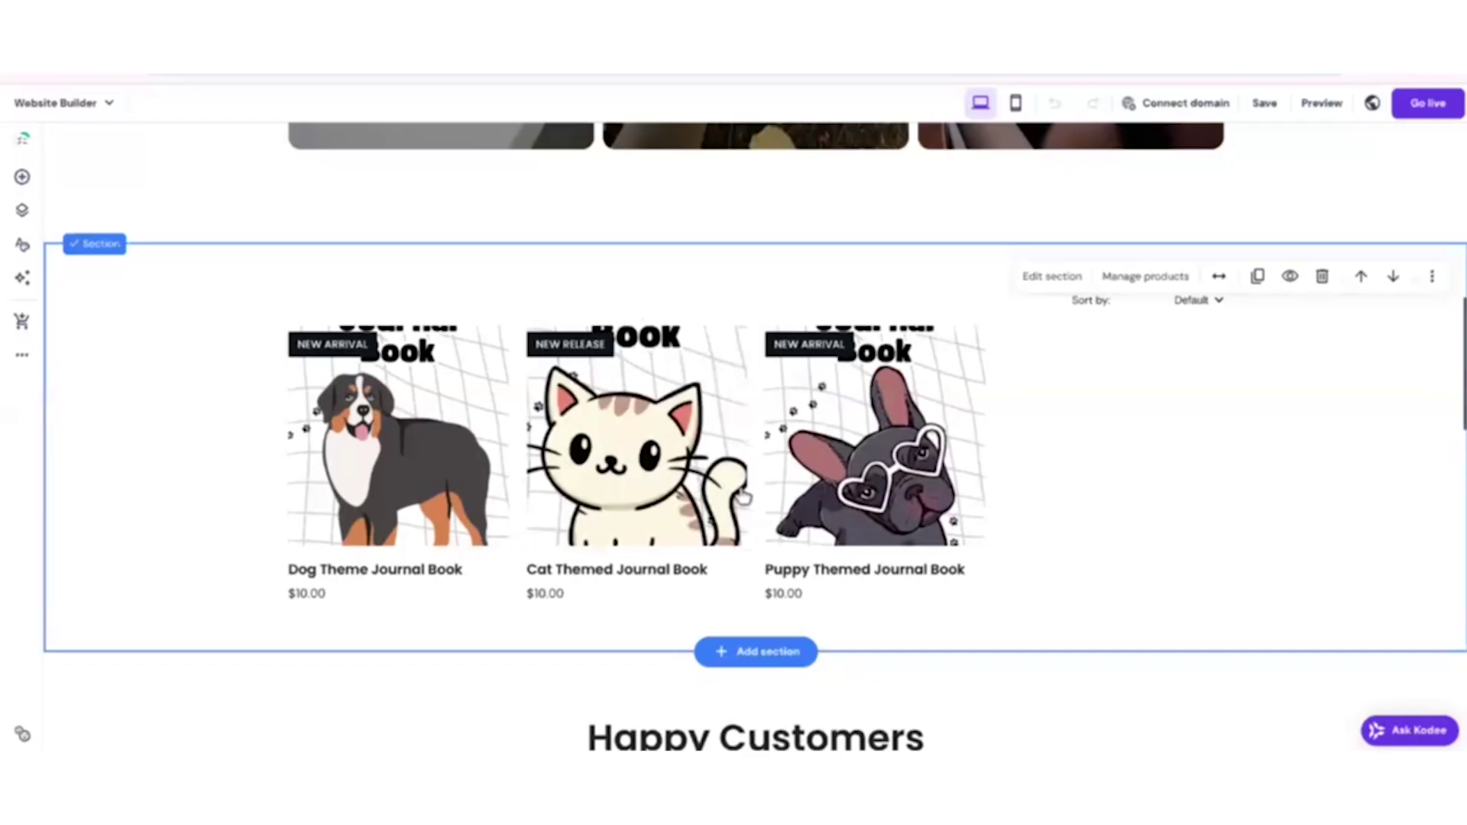
scroll(1100, 506, "up", 8)
scroll(1091, 499, "up", 3)
- Replace the announcement bar text above the header with "IT'S TIME TO JOURNAL WITH YOUR PETS!" and dismiss the progress notification
left_click(796, 140)
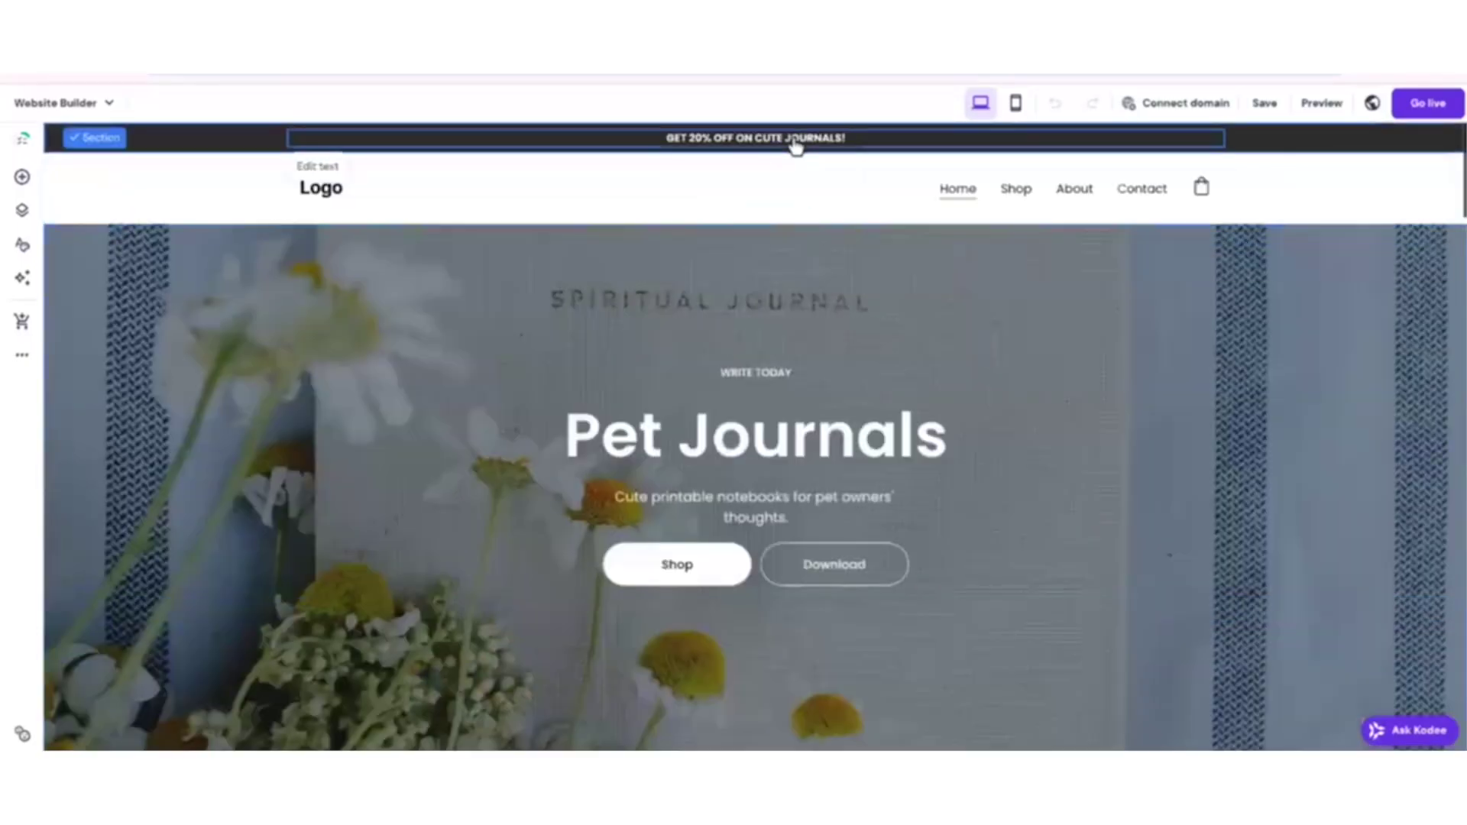
left_click(795, 138)
triple_click(793, 138)
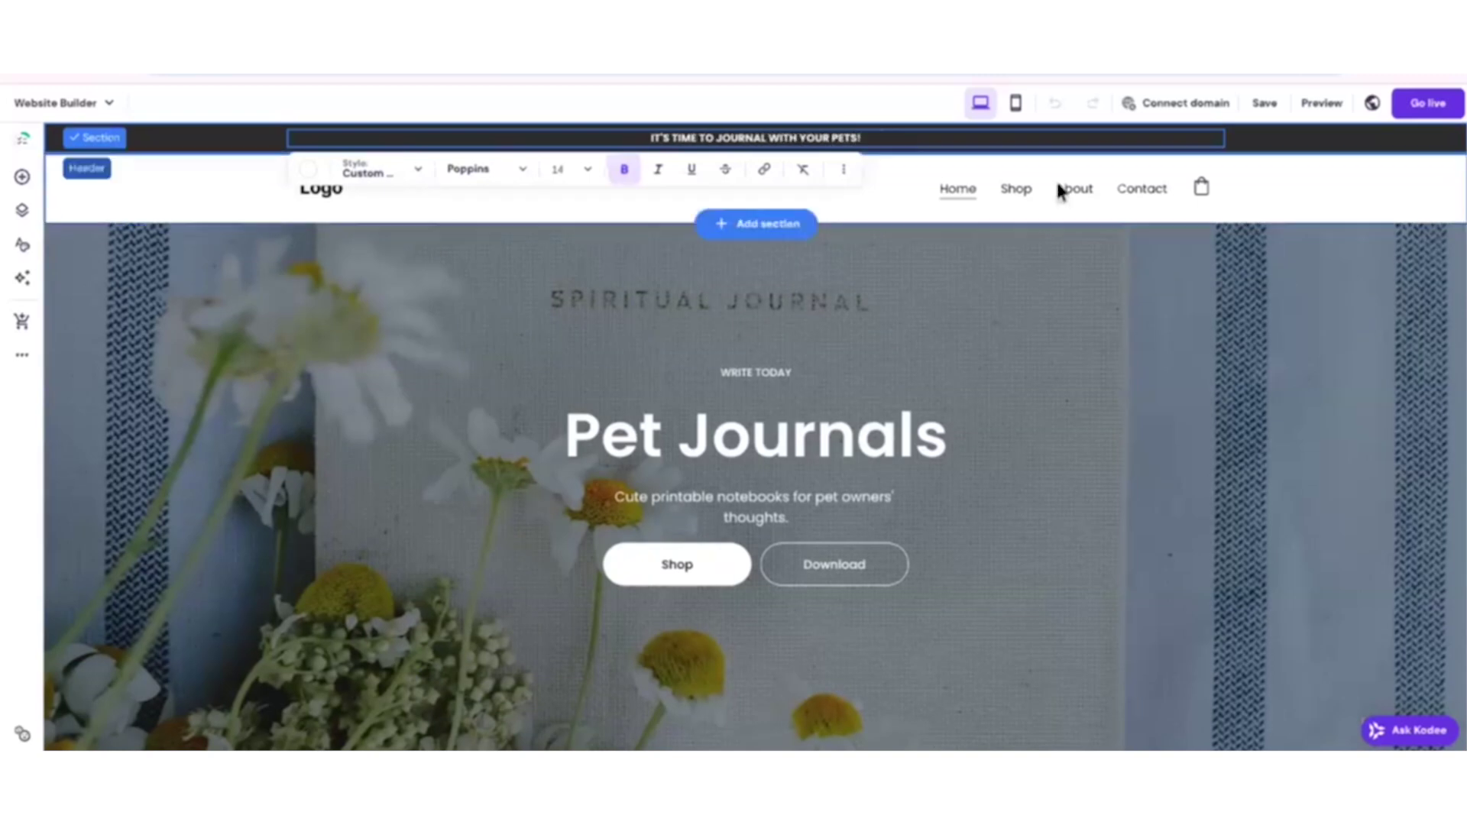
left_click(1317, 182)
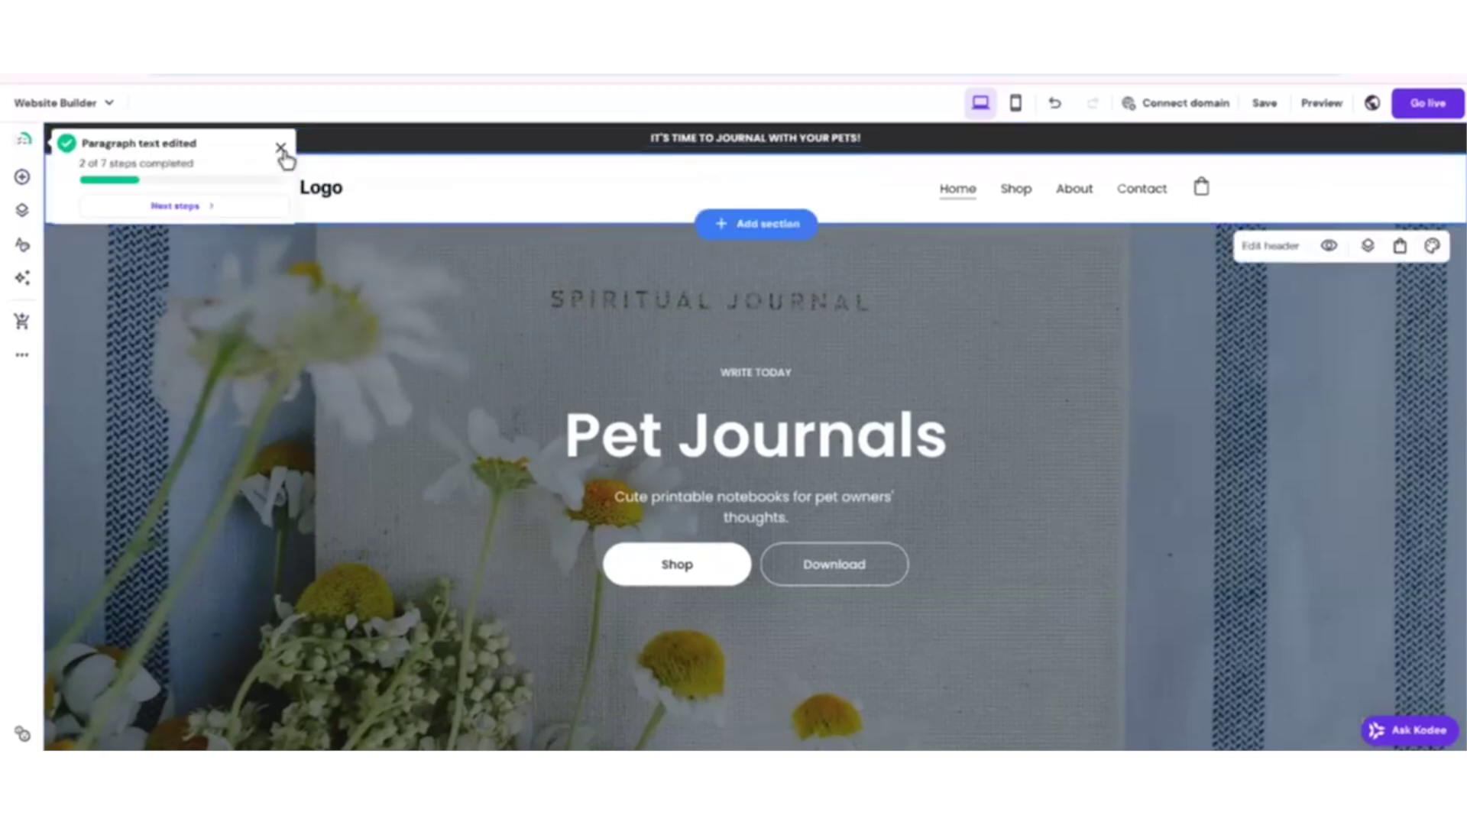
left_click(281, 148)
- Hide the placeholder logo in the site header and close the header settings
left_click(321, 188)
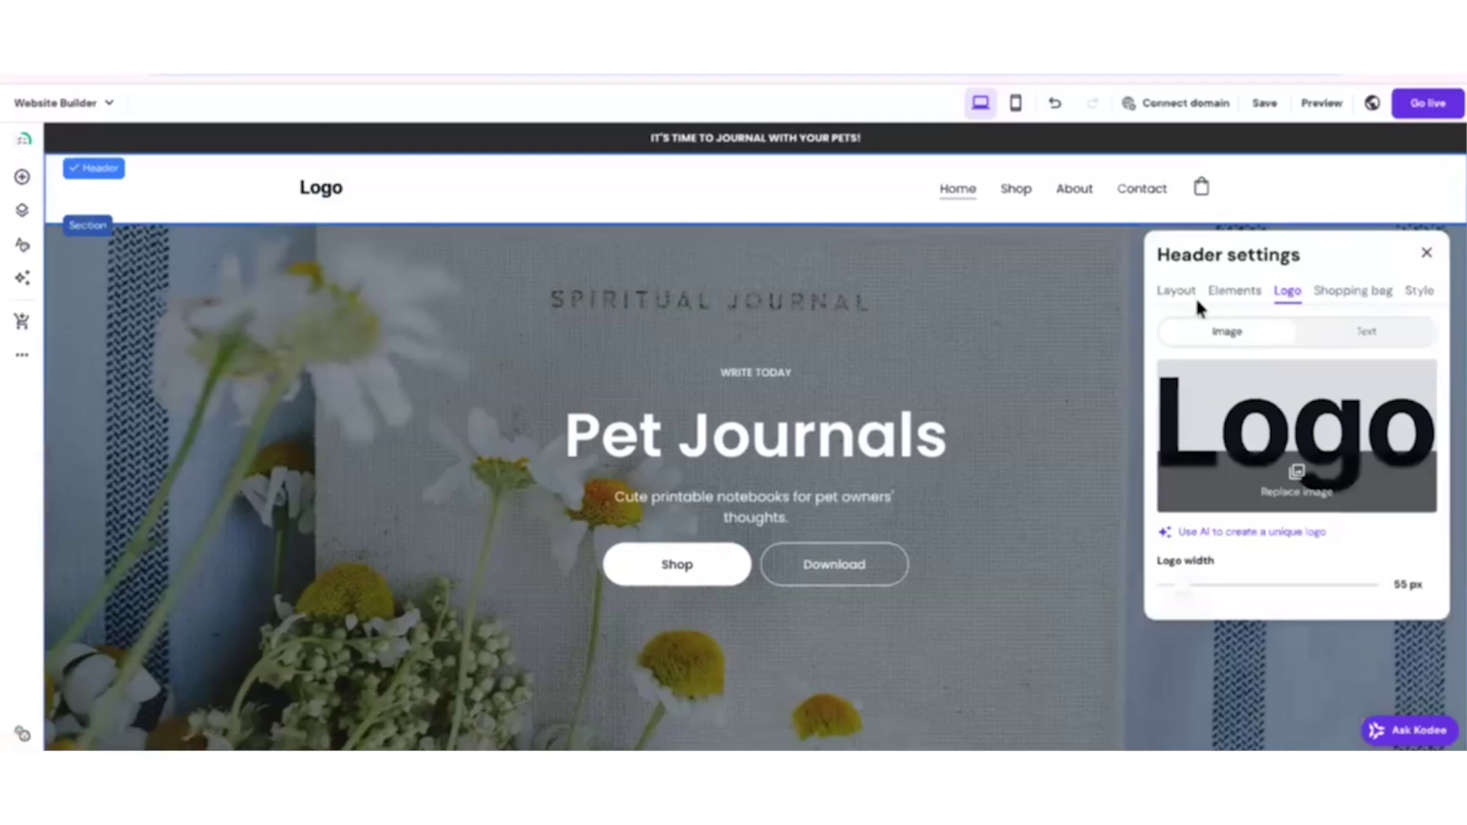
left_click(1223, 294)
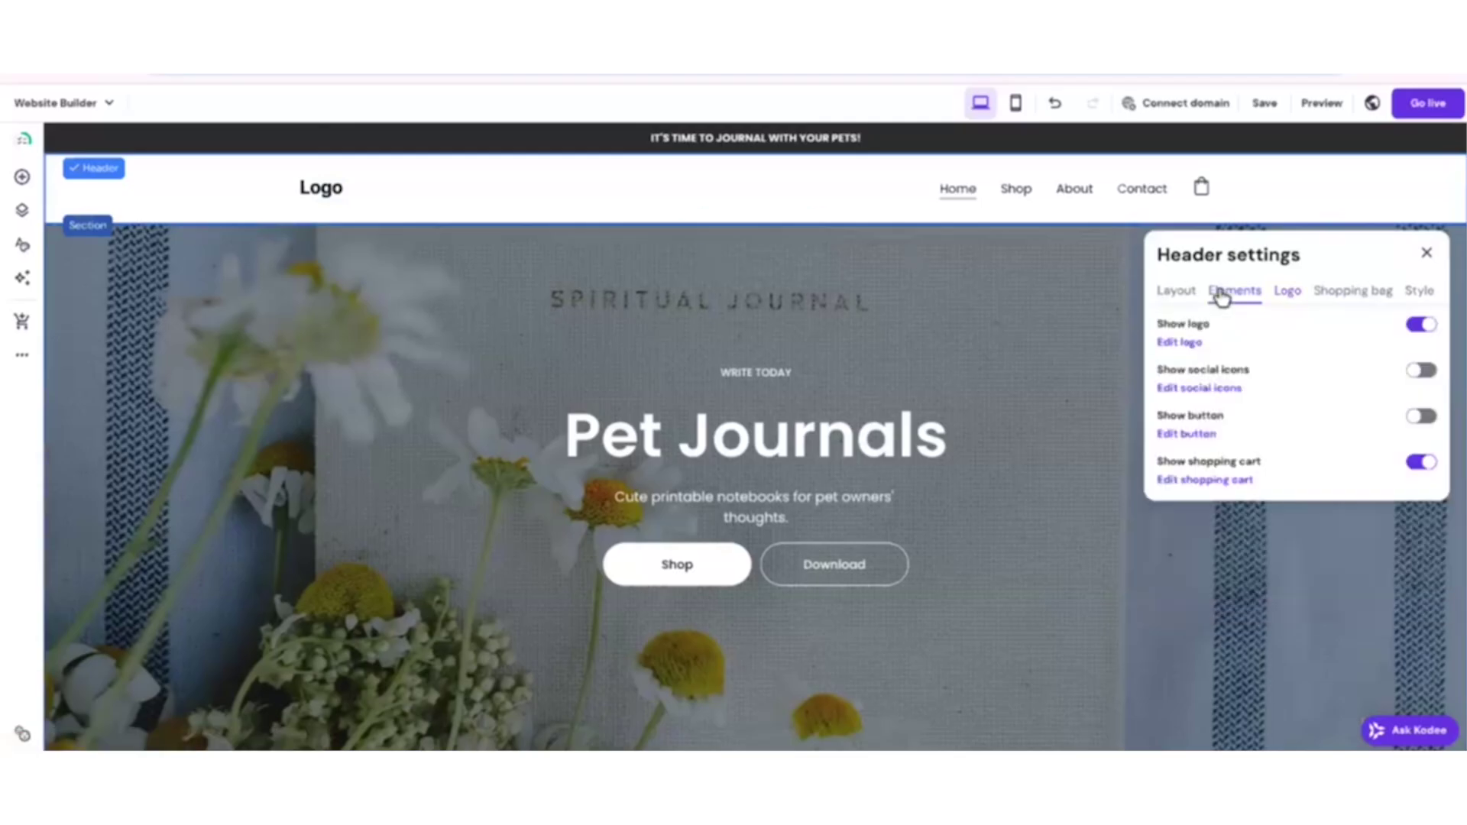
left_click(1426, 256)
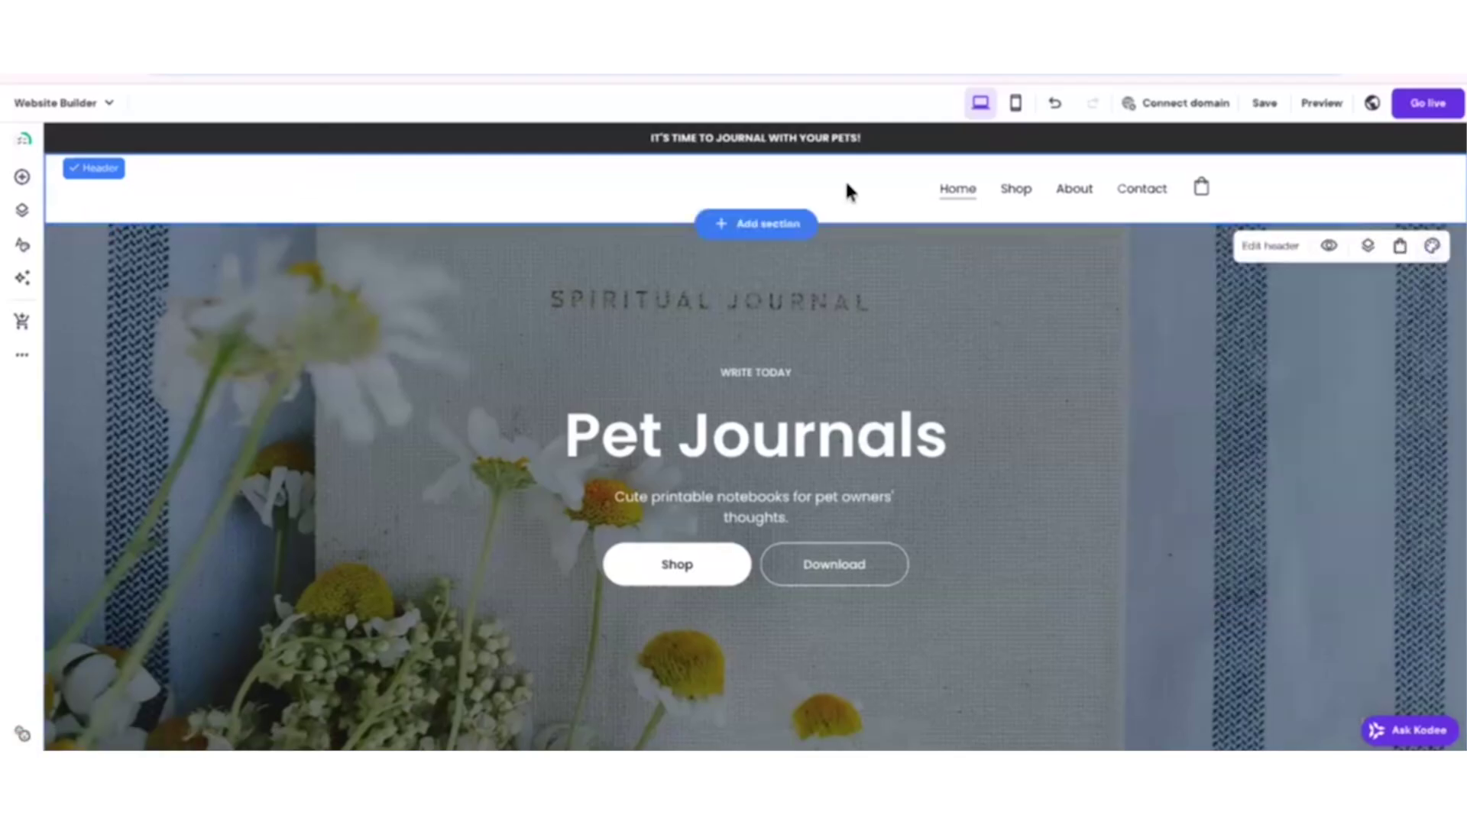
- Delete the About page from the site's main navigation and confirm the deletion
left_click(1076, 191)
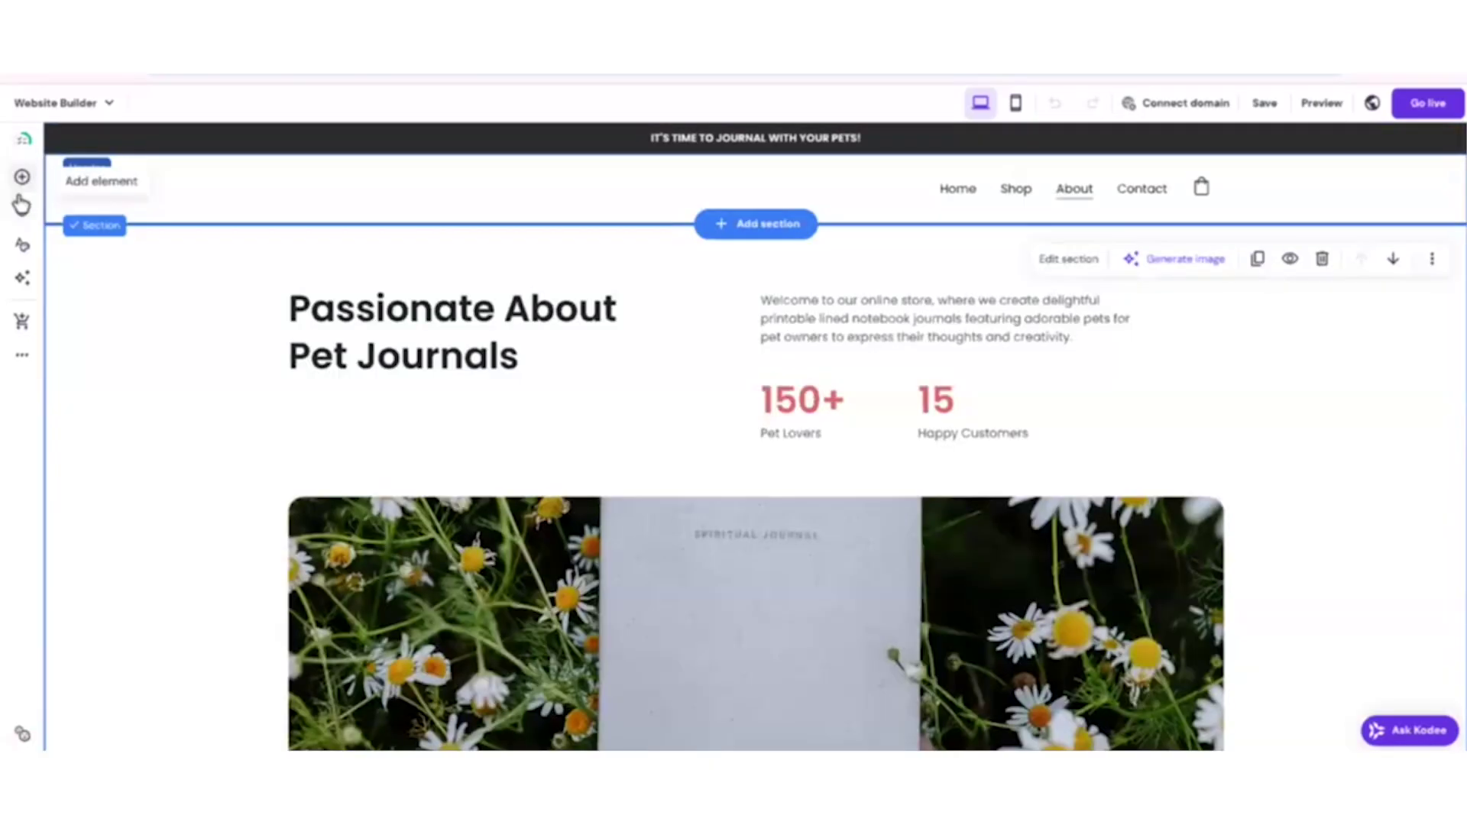
left_click(22, 222)
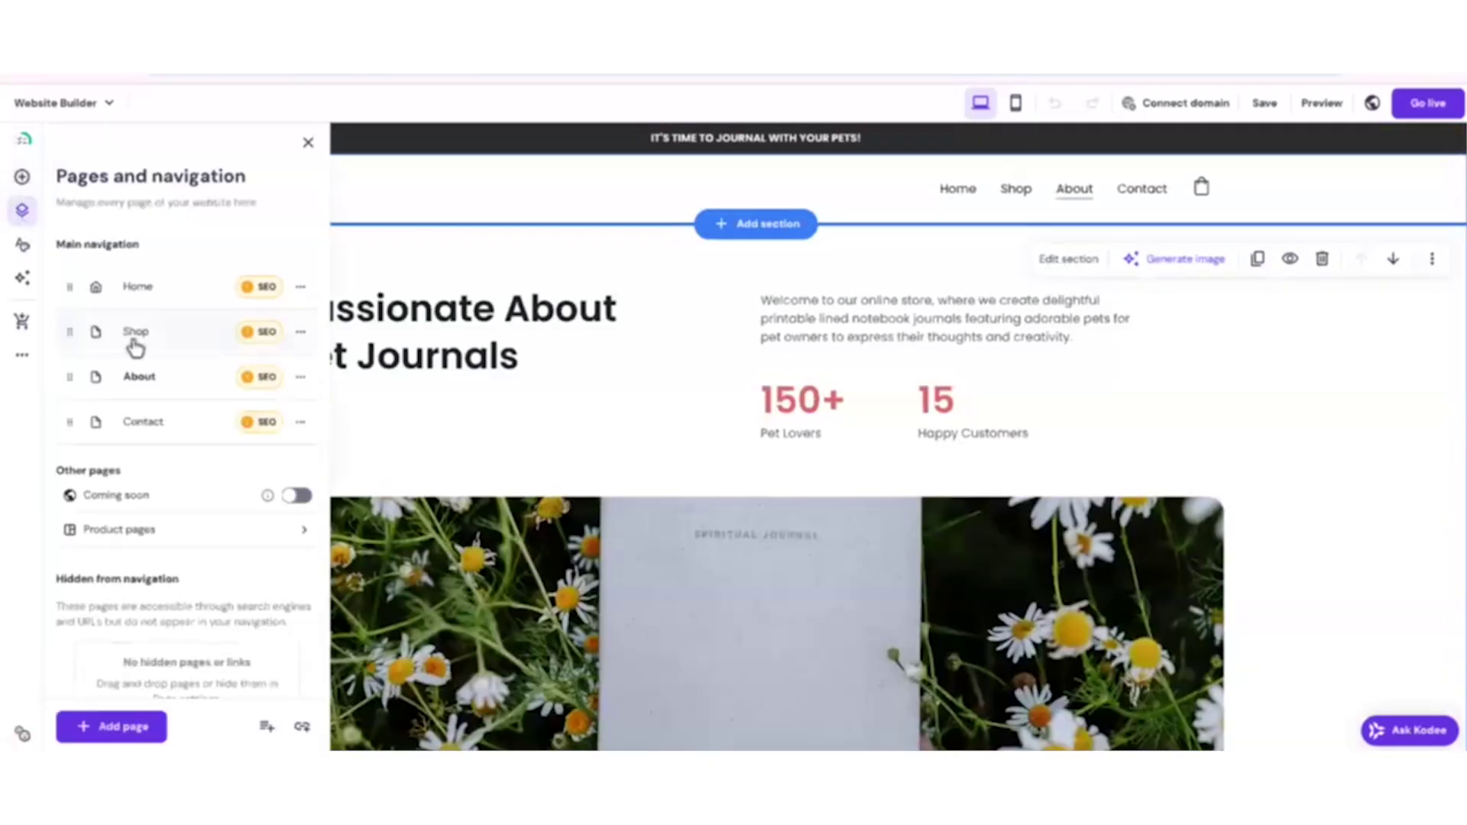
left_click(300, 377)
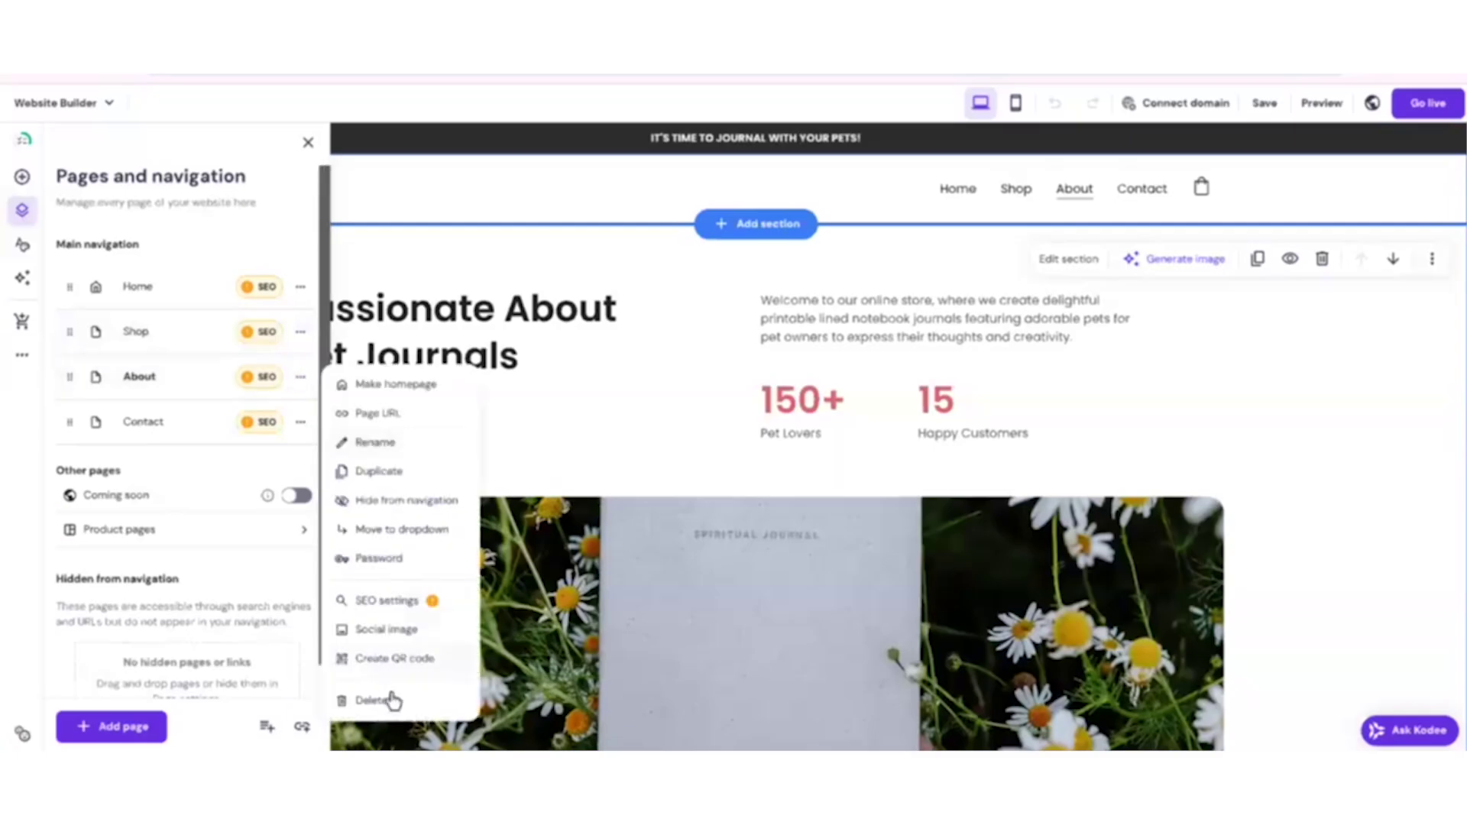
left_click(375, 701)
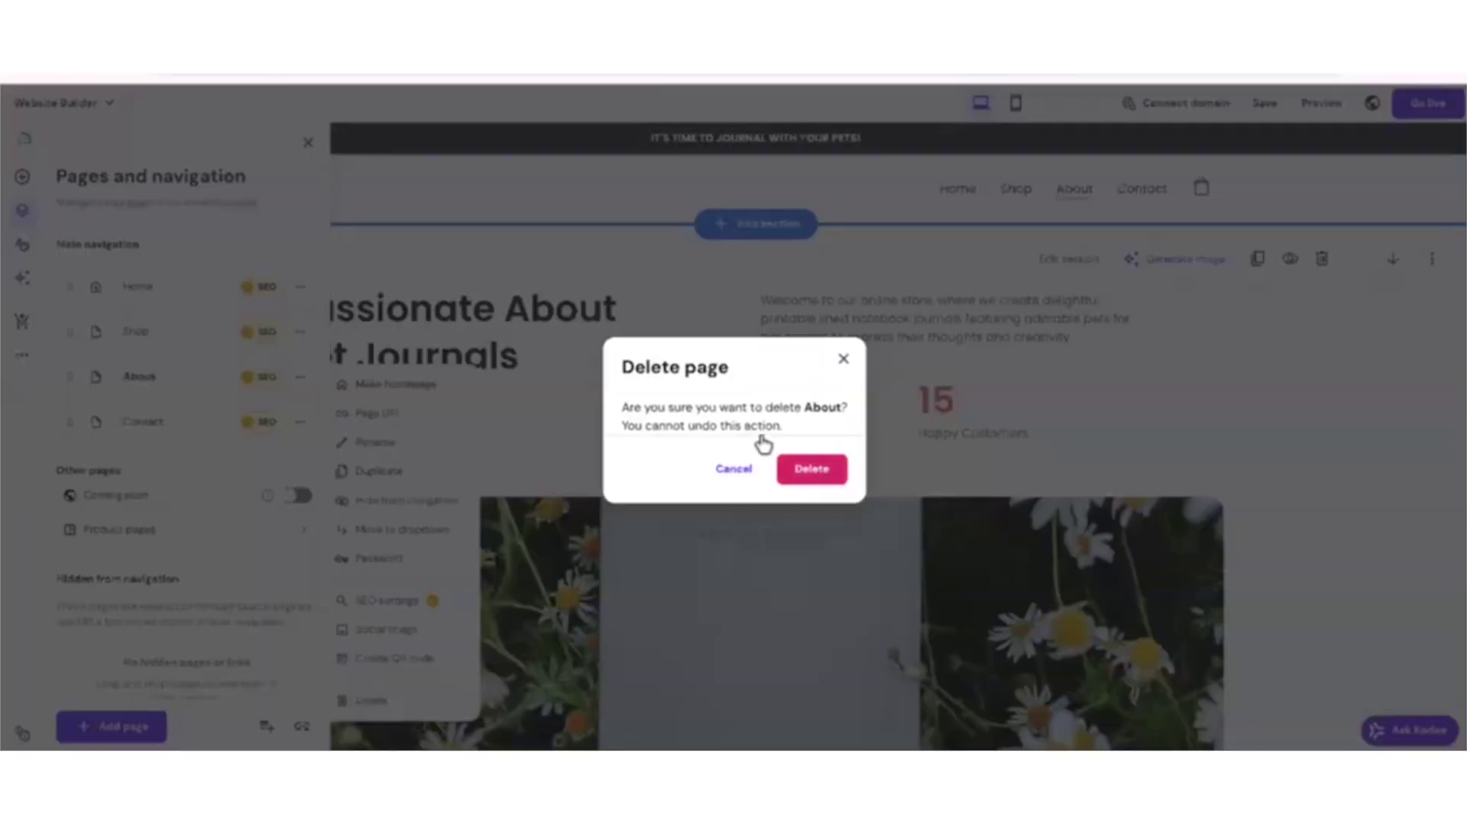
left_click(811, 468)
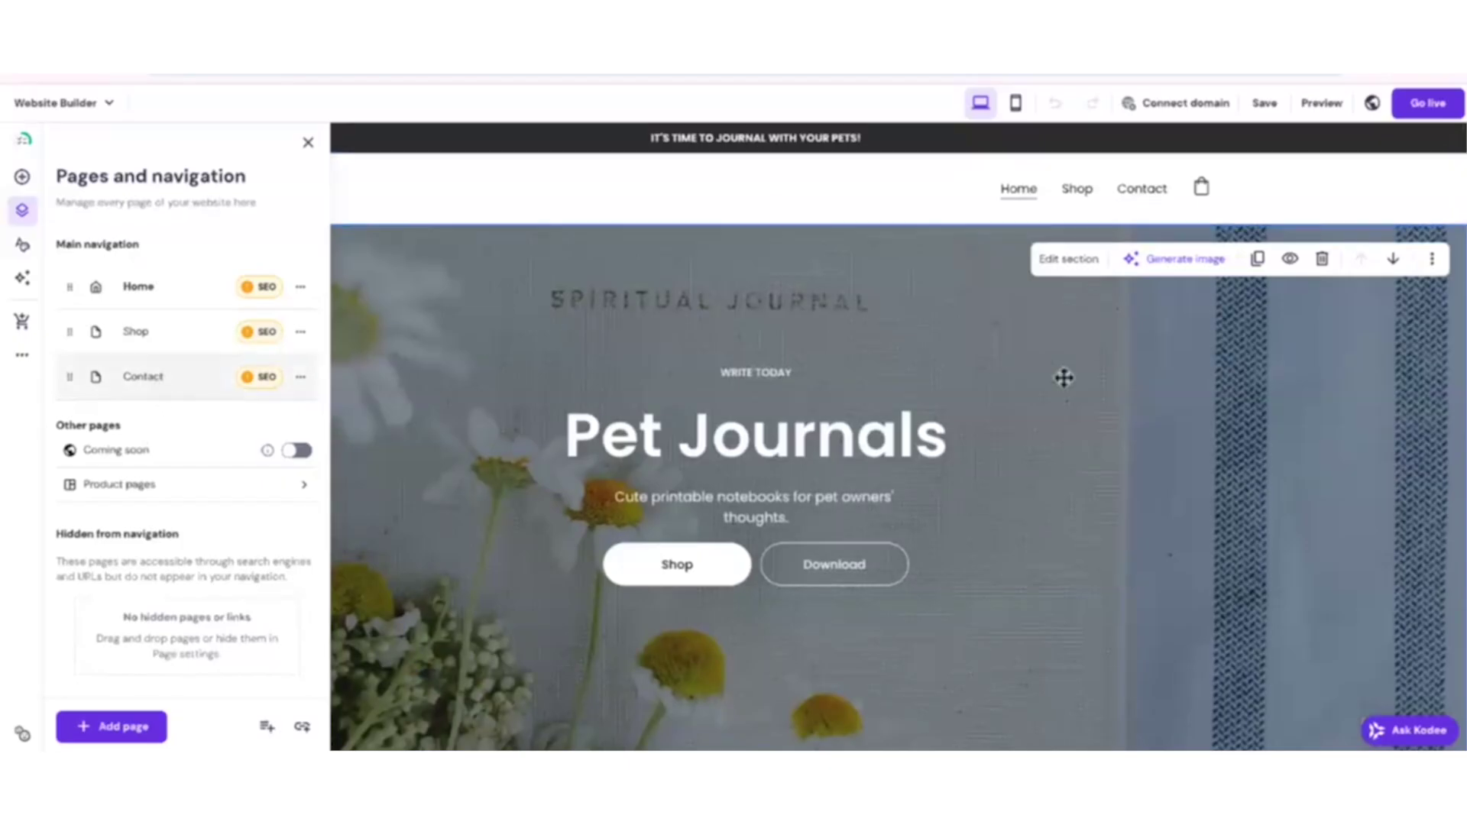
- Look over the Contact page and return to the banner of the home page
scroll(1028, 470, "down", 12)
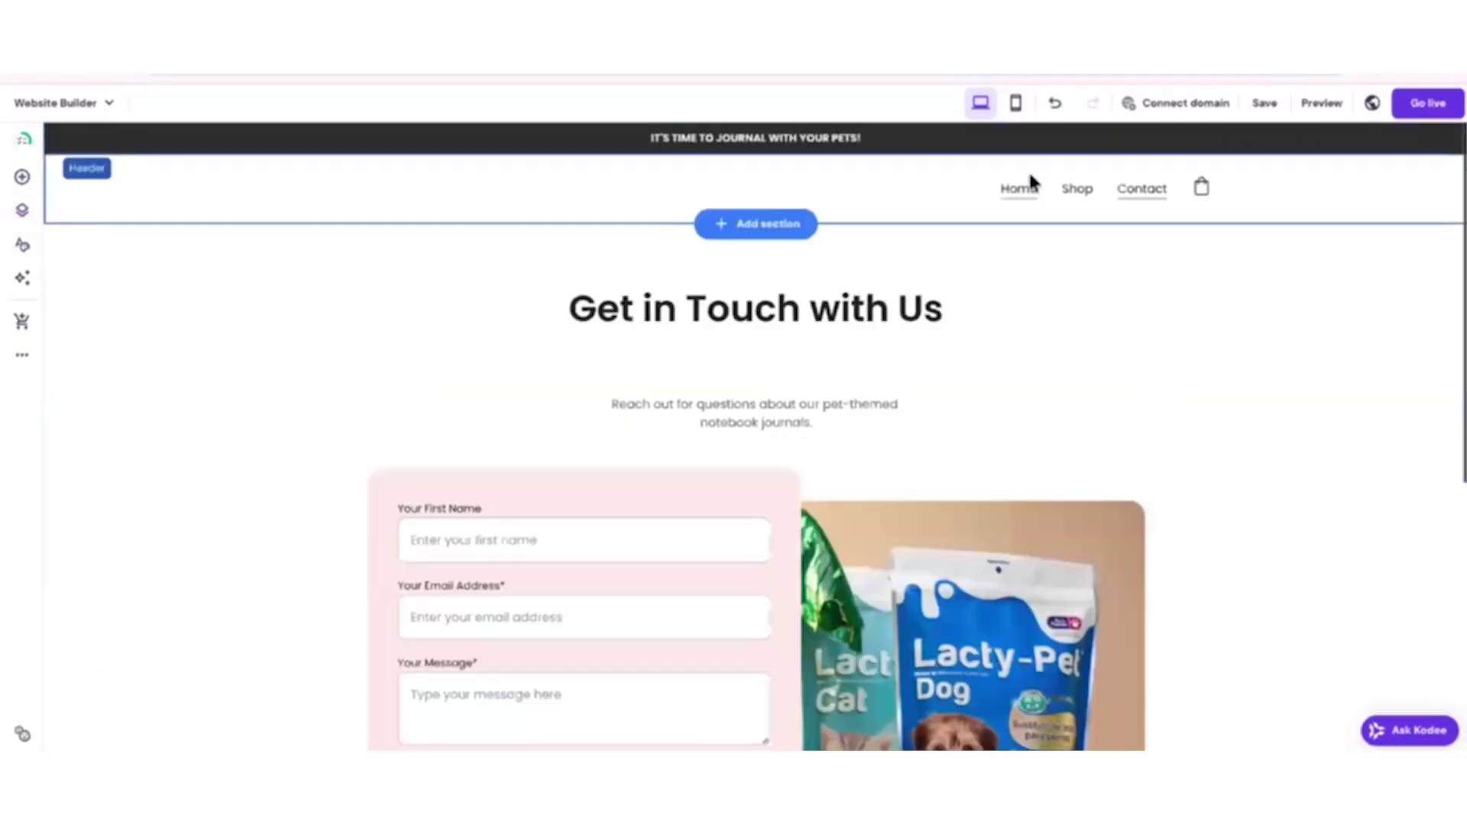
left_click(1030, 197)
left_click(1027, 197)
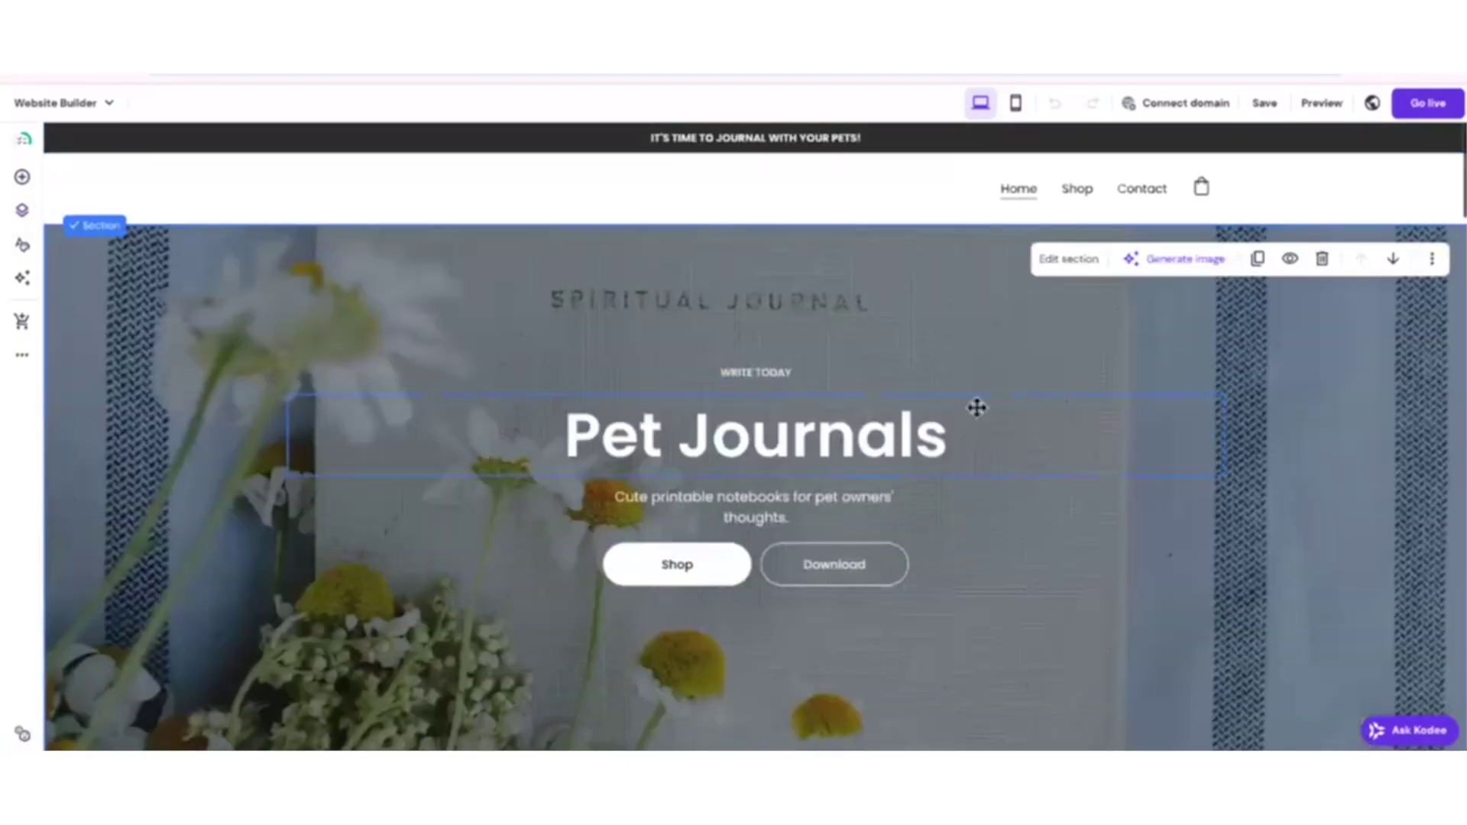
scroll(975, 406, "down", 1)
scroll(1044, 454, "up", 1)
- Switch the Pet Journals banner section to a video background and search the free video library for puppies
left_click(1084, 260)
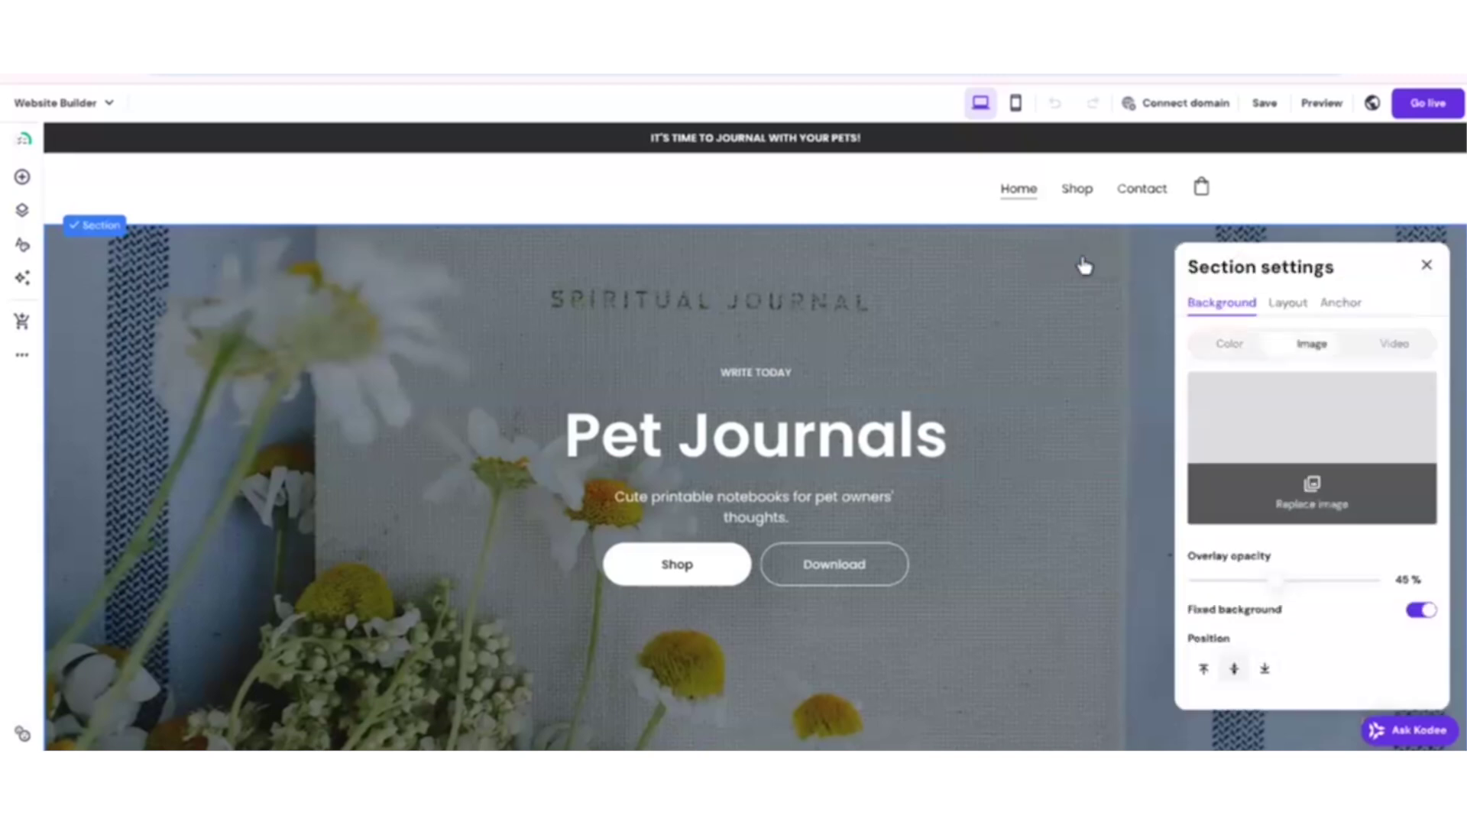
left_click(1309, 513)
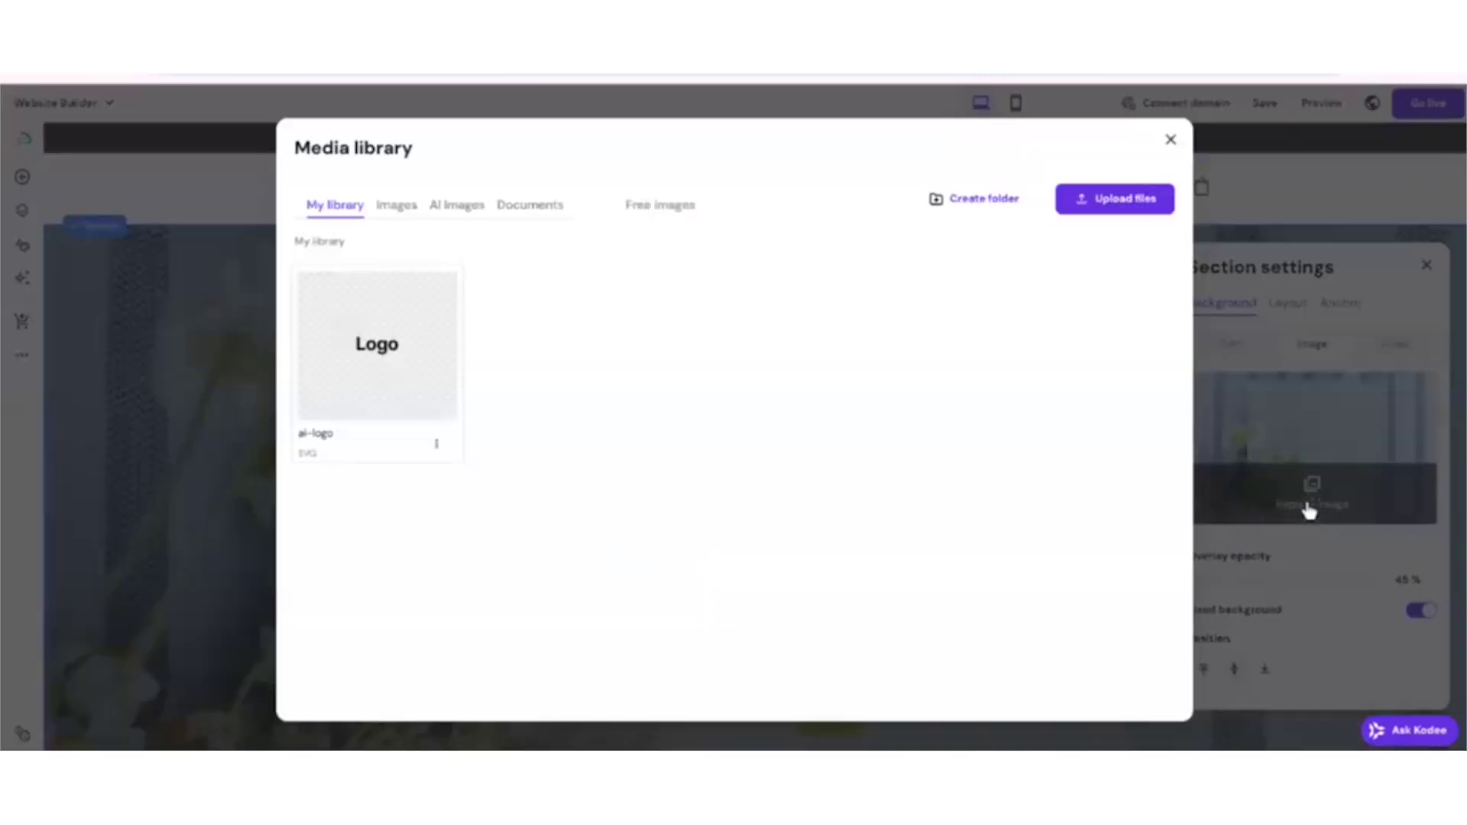
left_click(1171, 142)
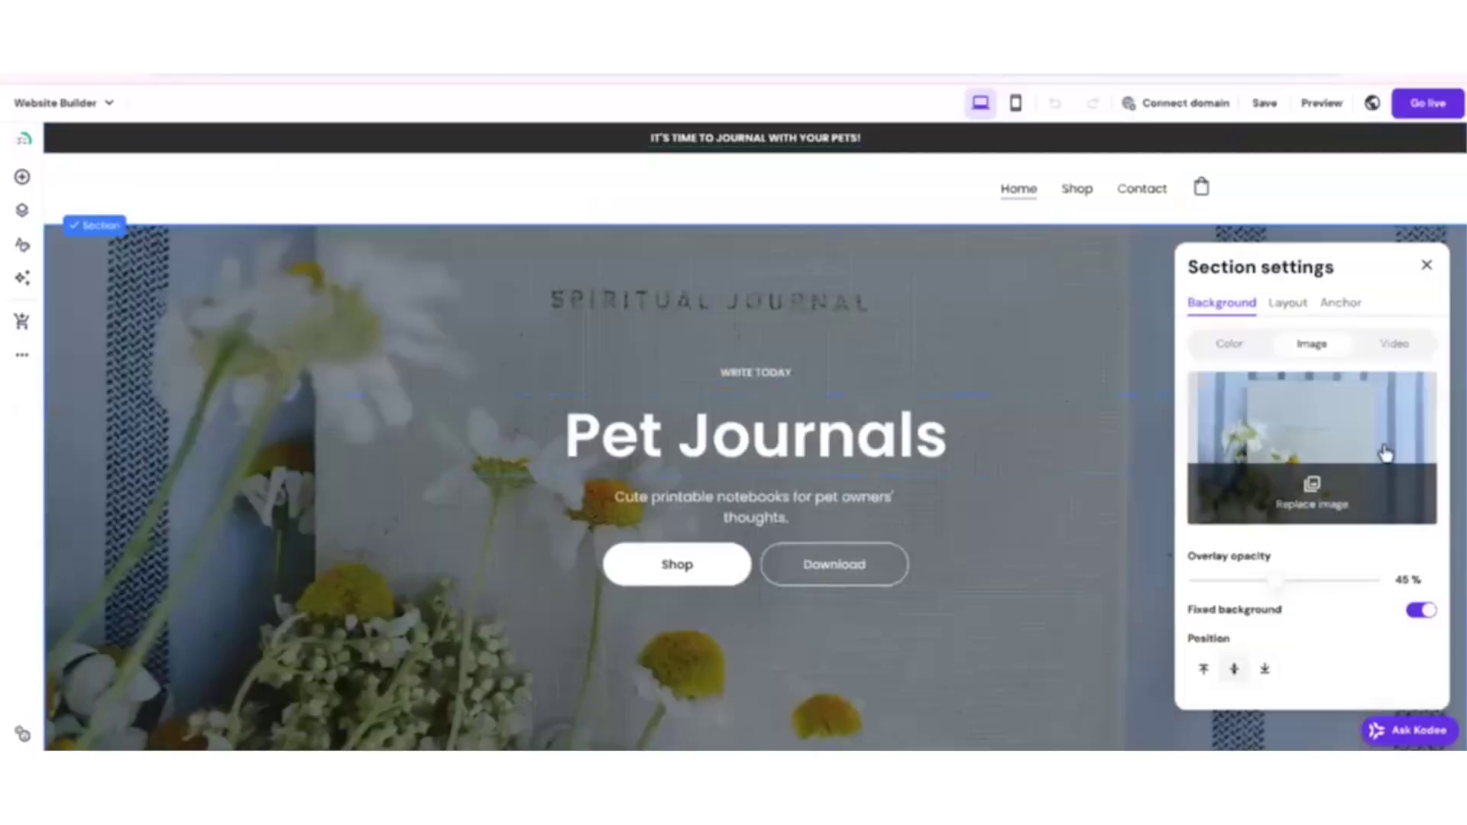
left_click(1383, 345)
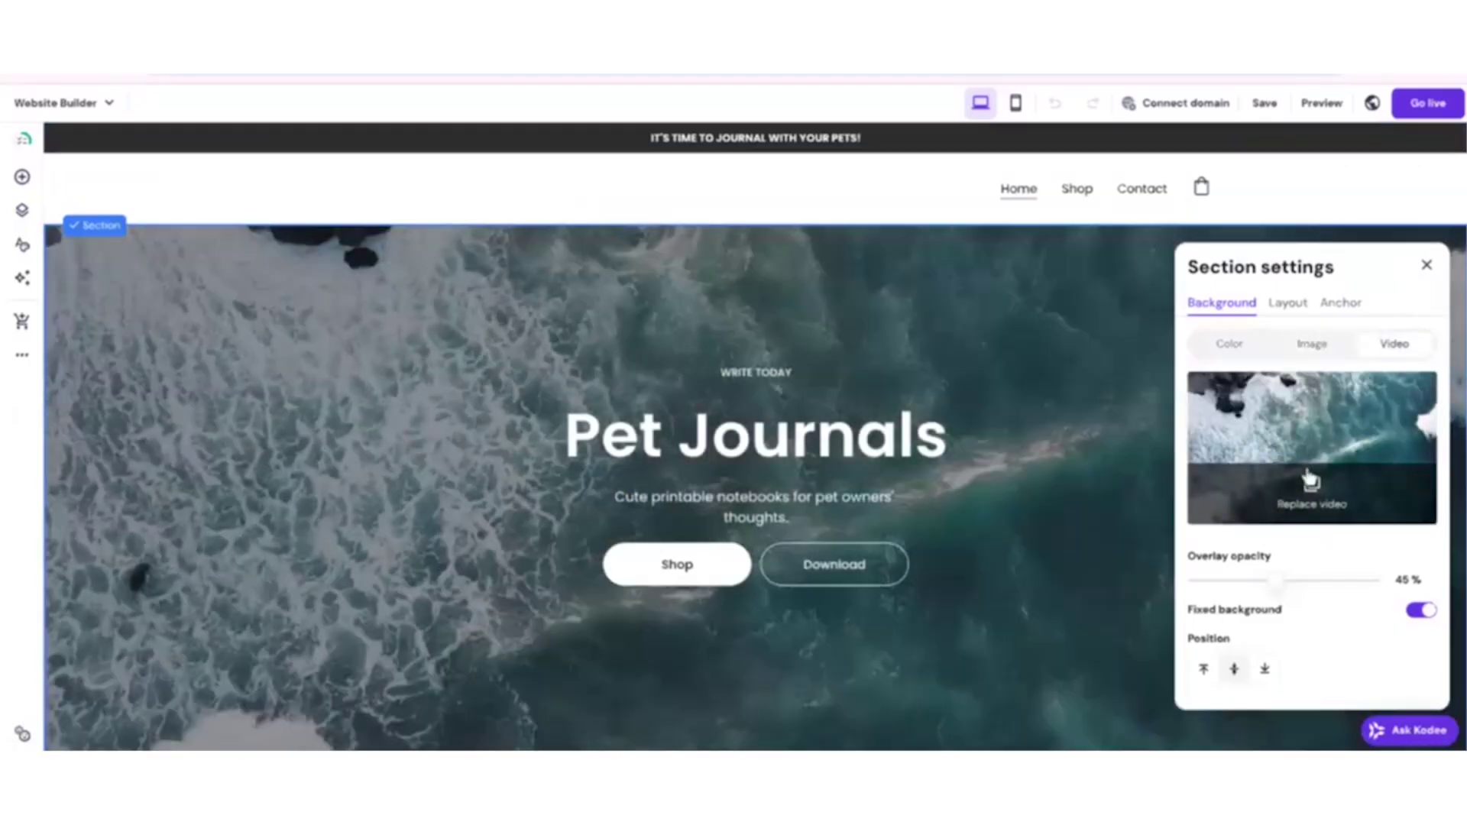
left_click(1310, 481)
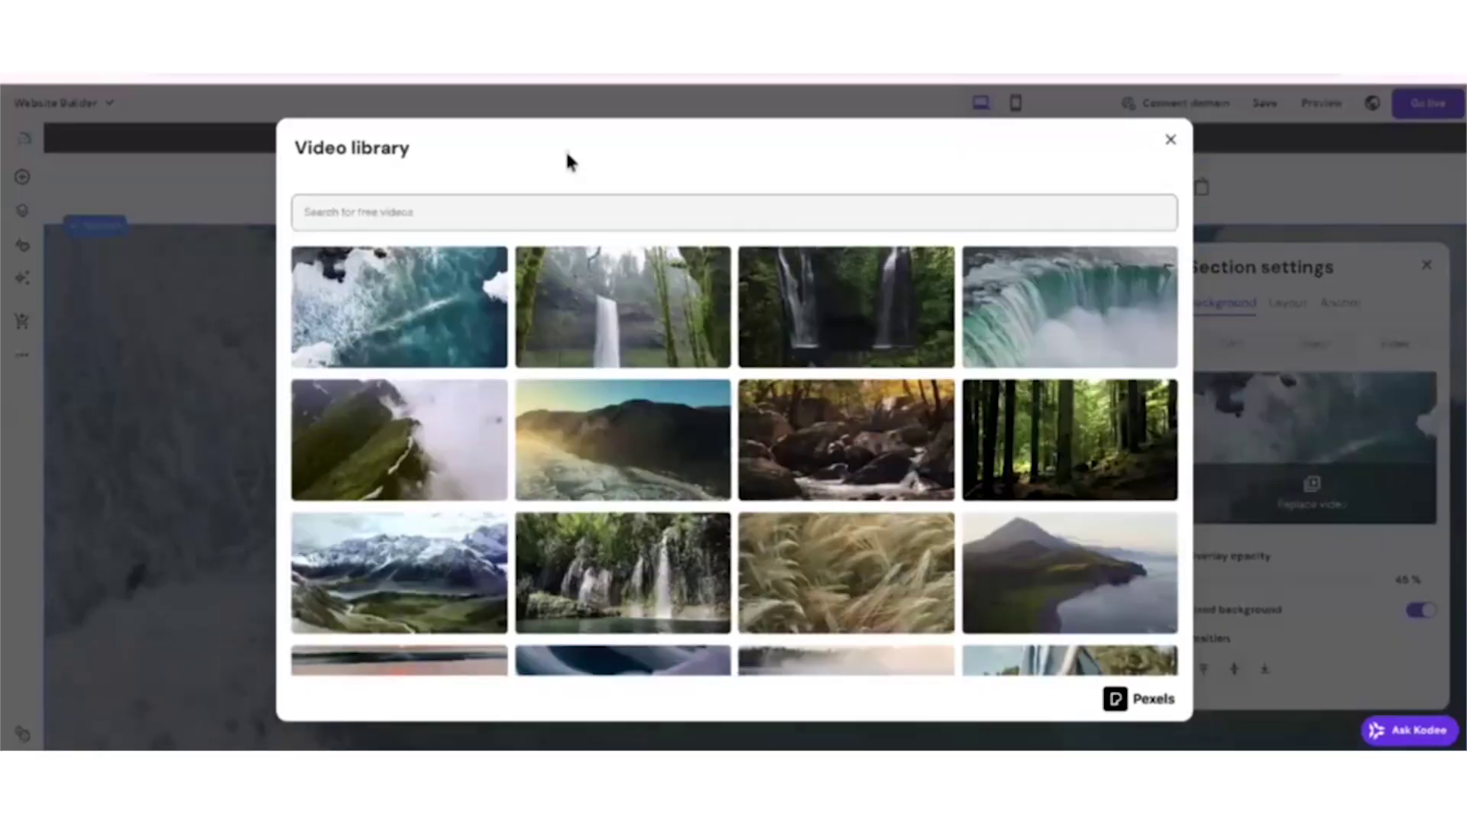
left_click(461, 216)
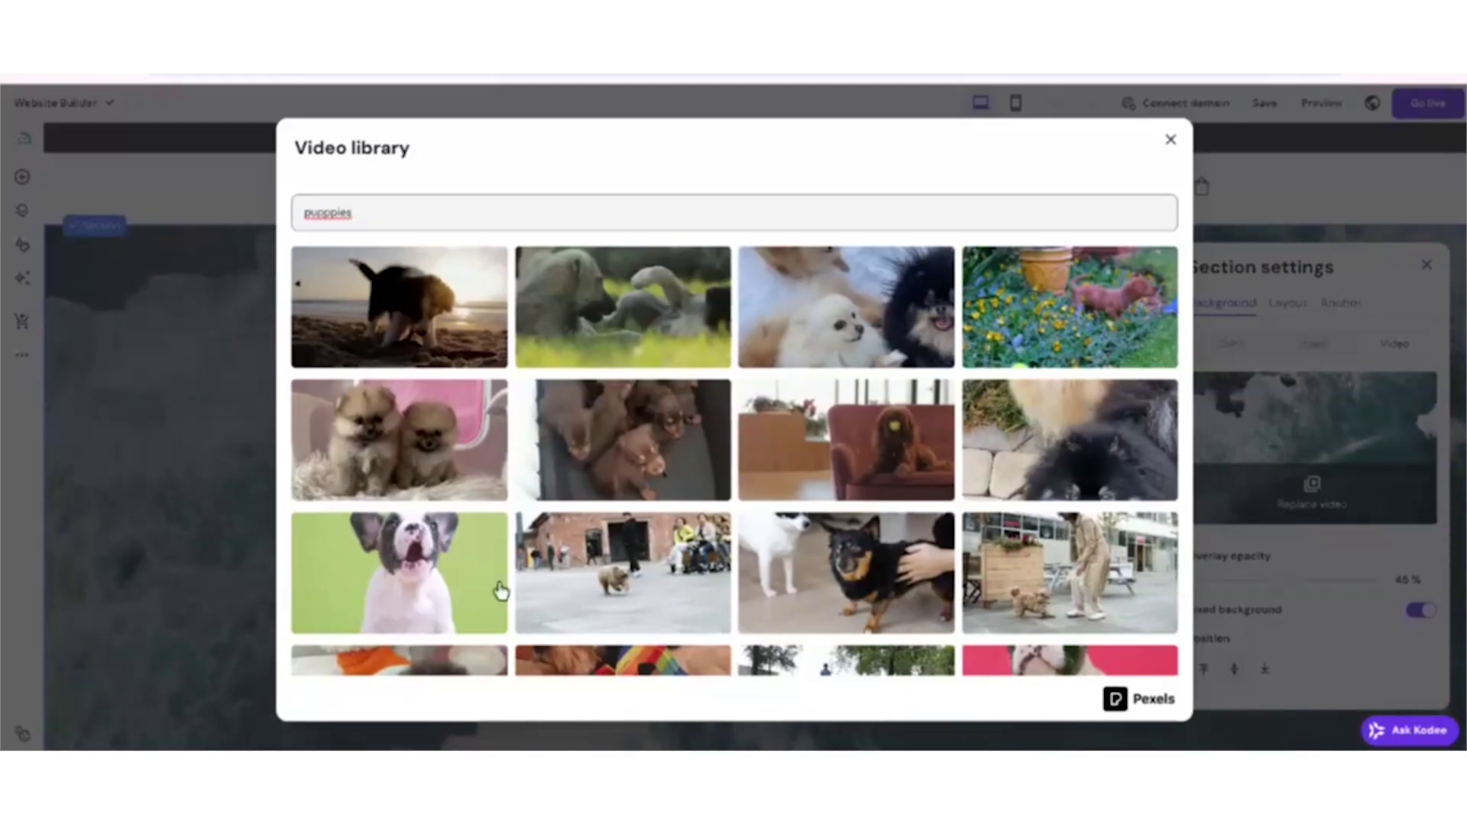
- Browse the puppy video results for a clip that suits the banner
scroll(497, 589, "down", 1)
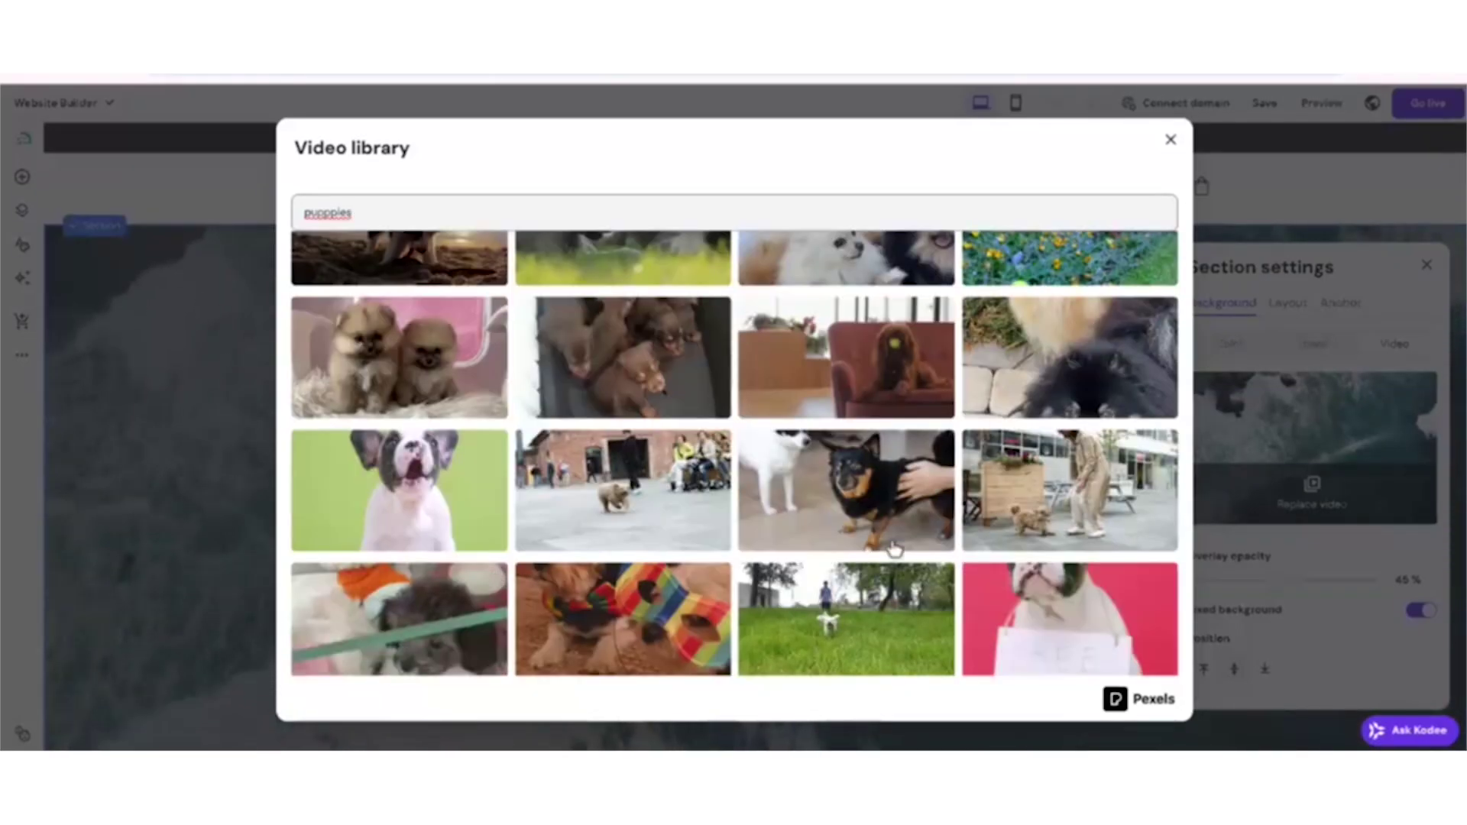
scroll(411, 555, "down", 2)
scroll(411, 554, "down", 2)
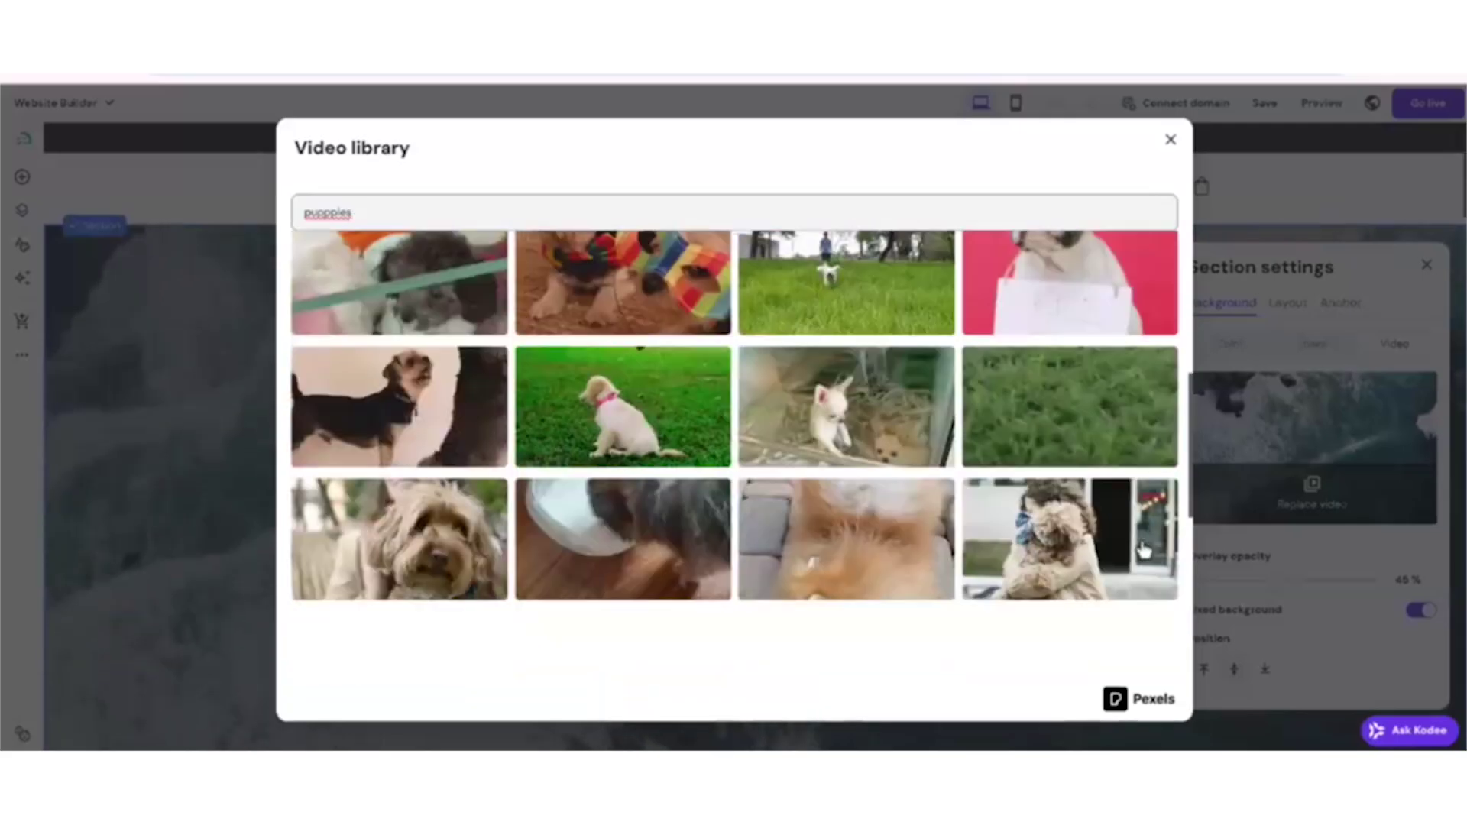
scroll(317, 483, "down", 1)
scroll(764, 527, "down", 3)
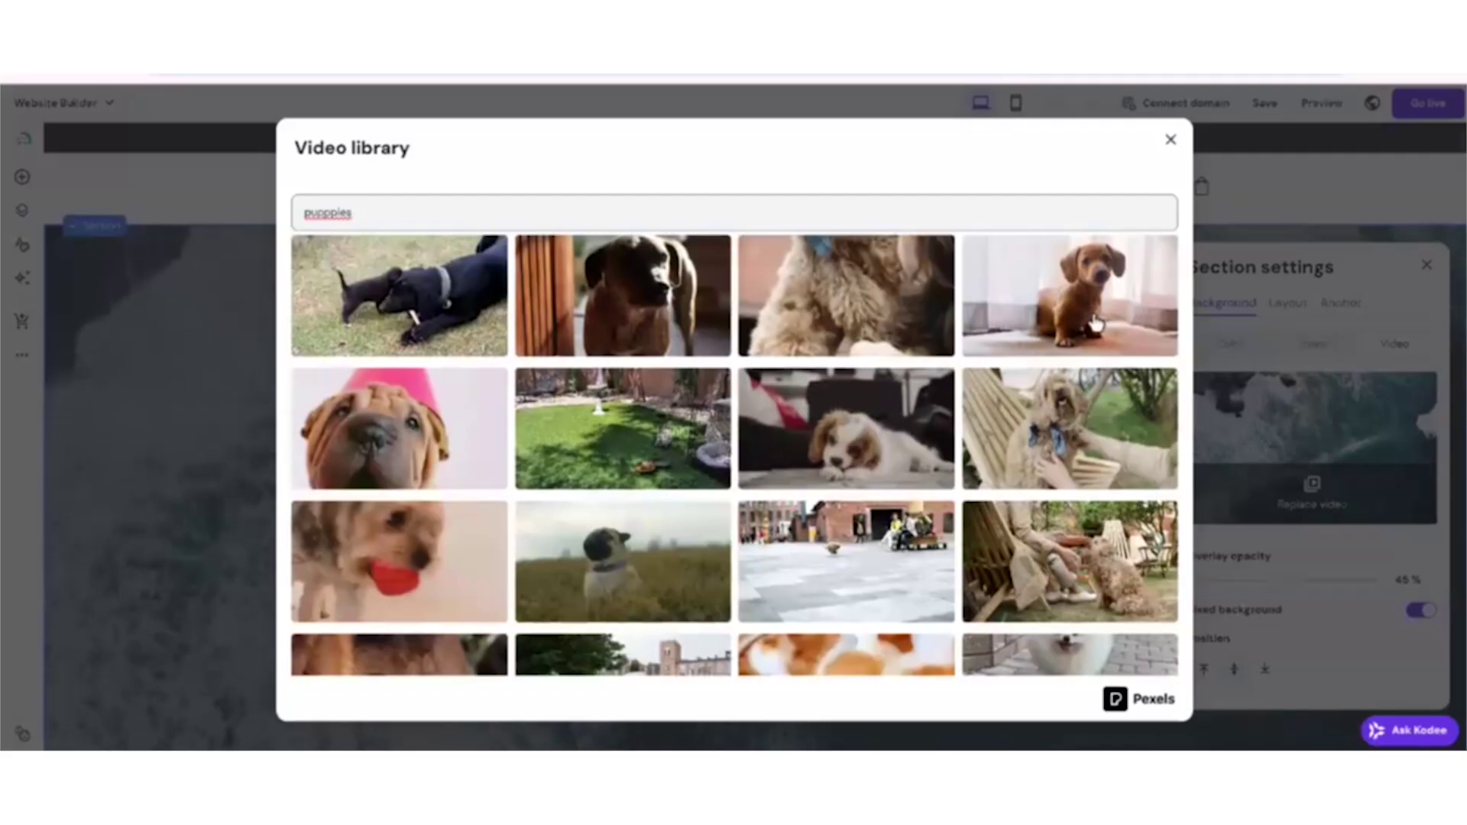
scroll(1084, 311, "down", 2)
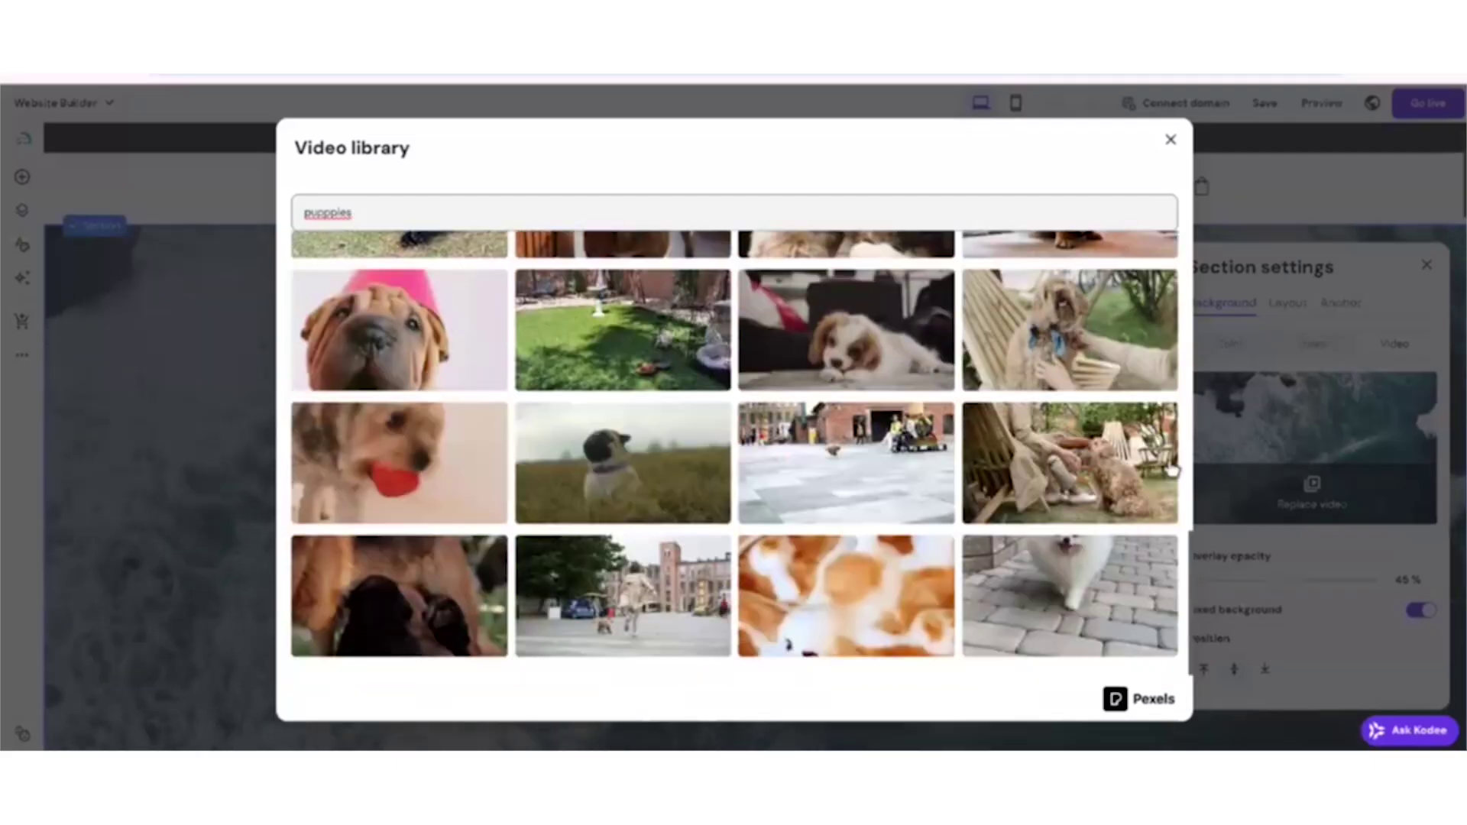
scroll(1016, 581, "down", 4)
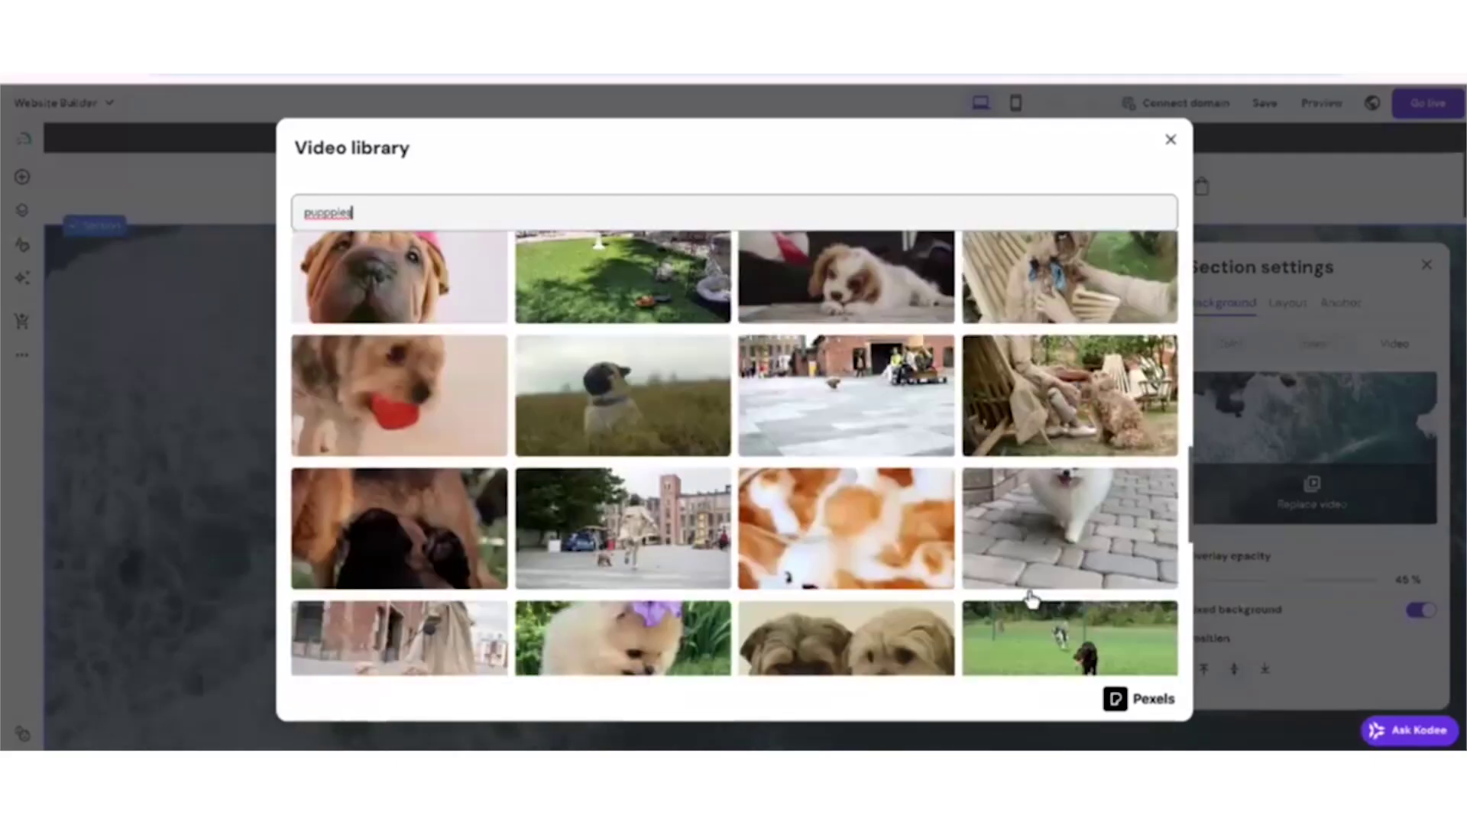
scroll(939, 567, "down", 3)
scroll(938, 565, "down", 2)
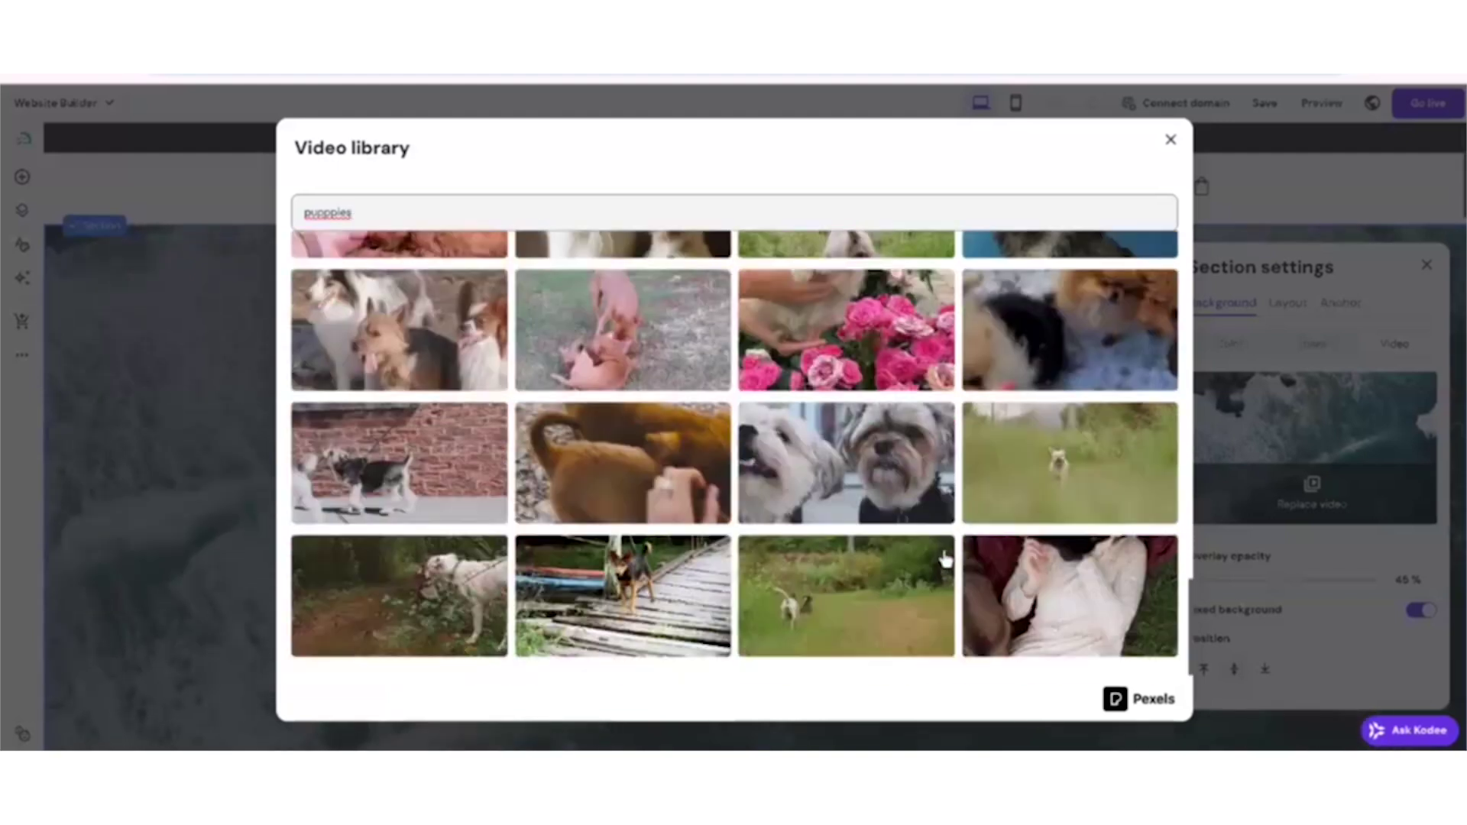
scroll(946, 555, "down", 10)
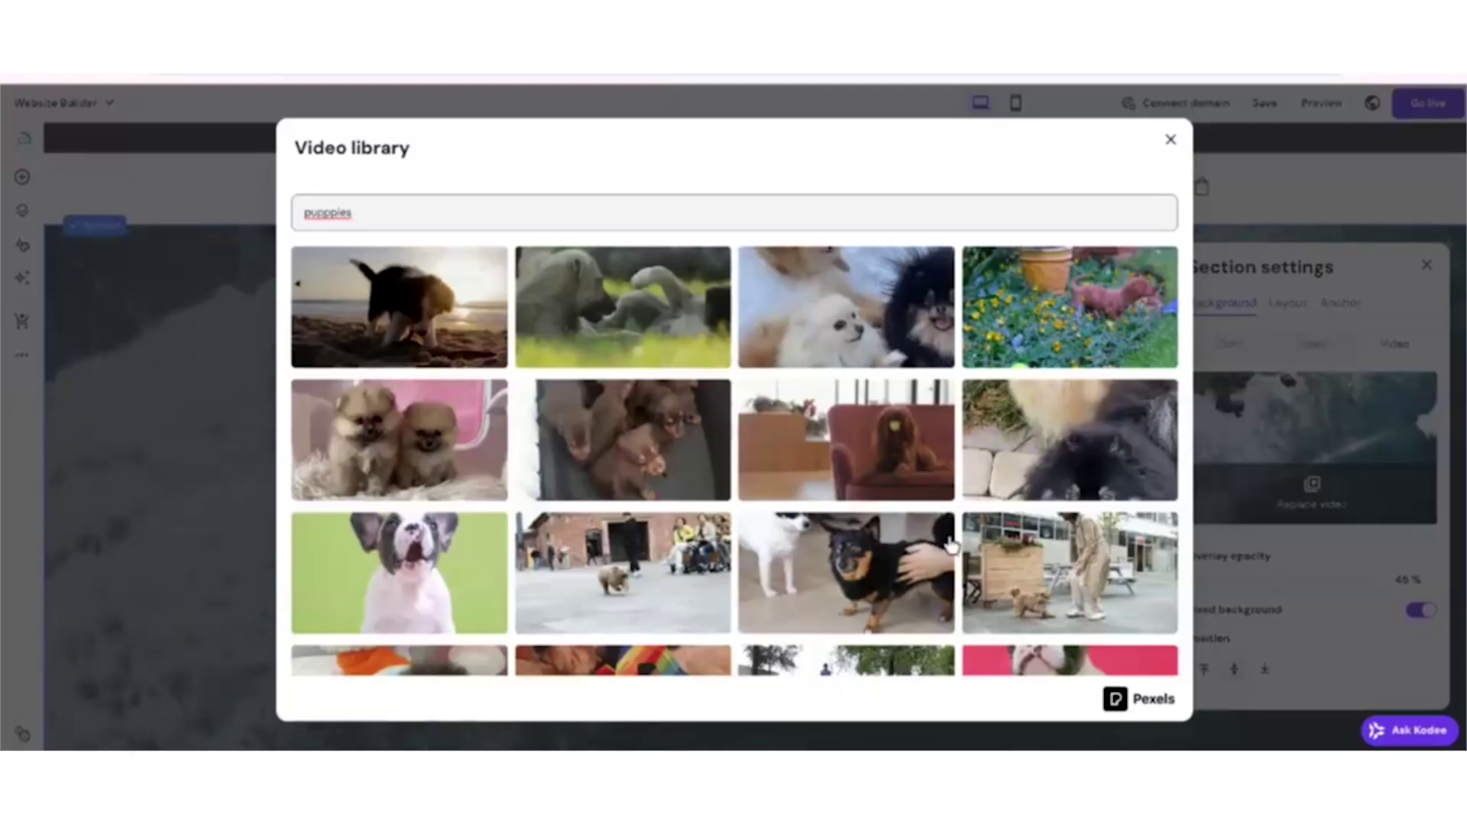
scroll(938, 550, "down", 2)
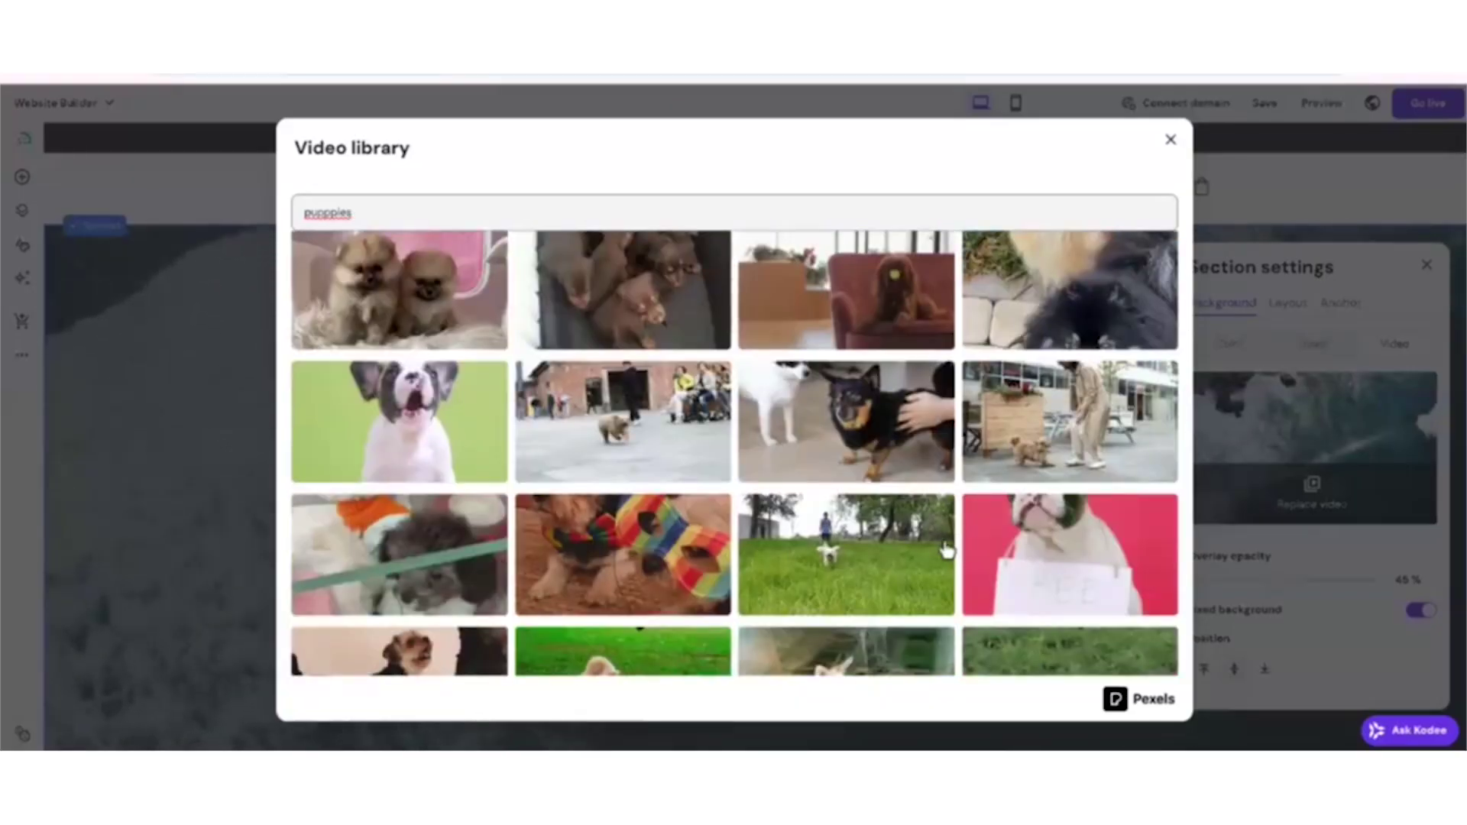
scroll(946, 548, "down", 3)
scroll(930, 547, "up", 4)
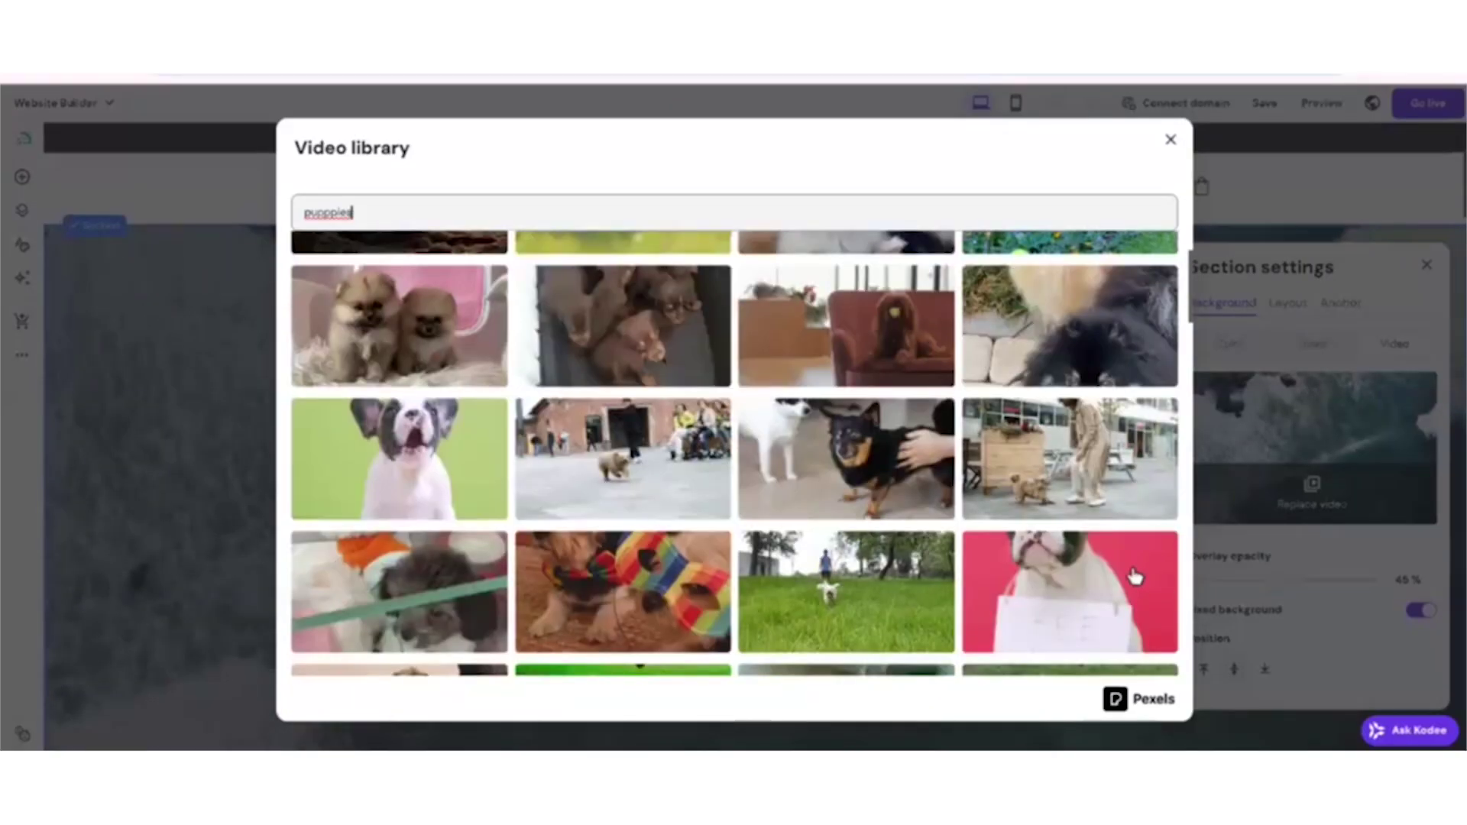
scroll(1135, 577, "up", 2)
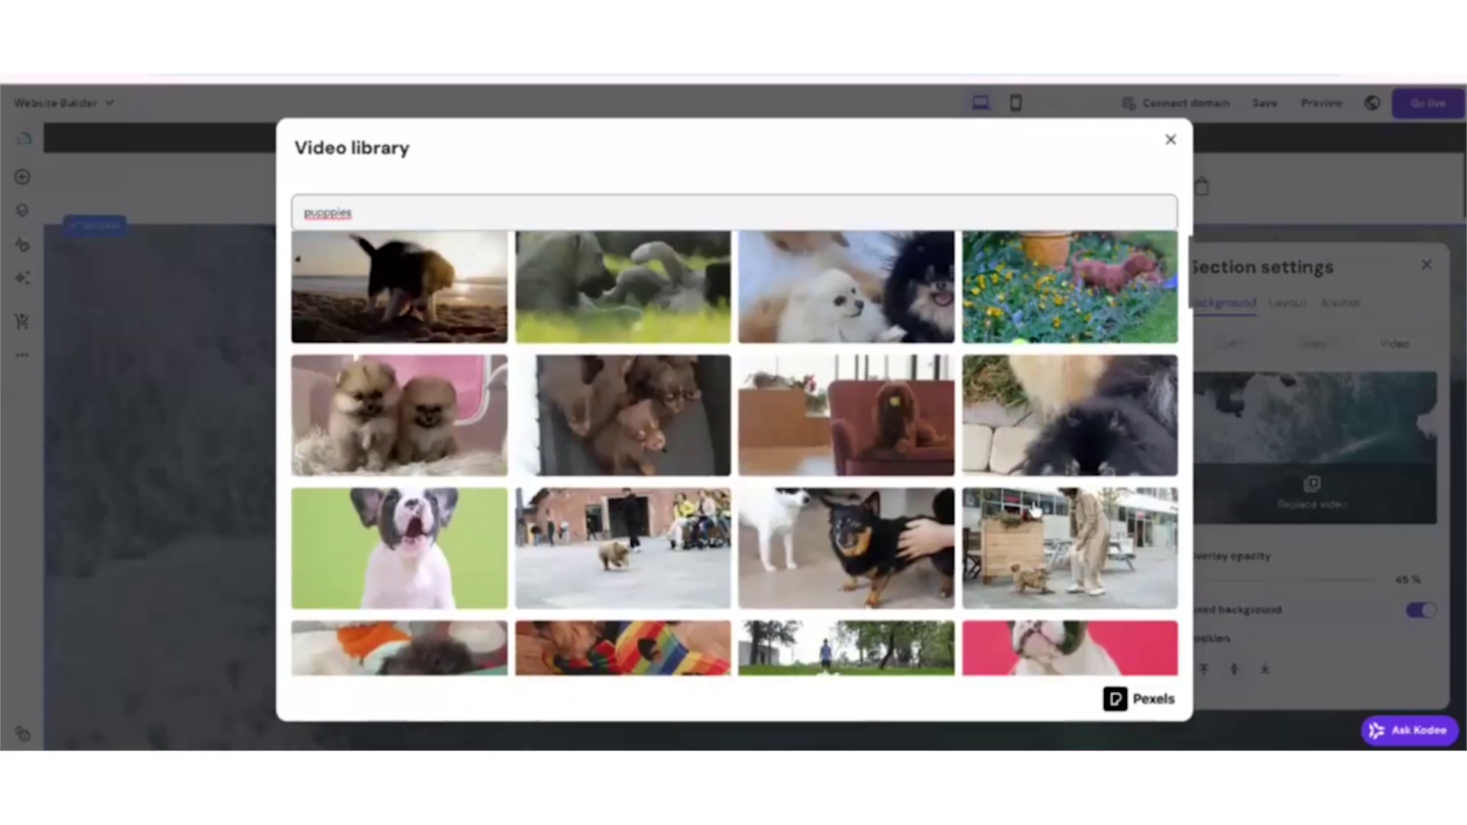
scroll(1038, 539, "up", 1)
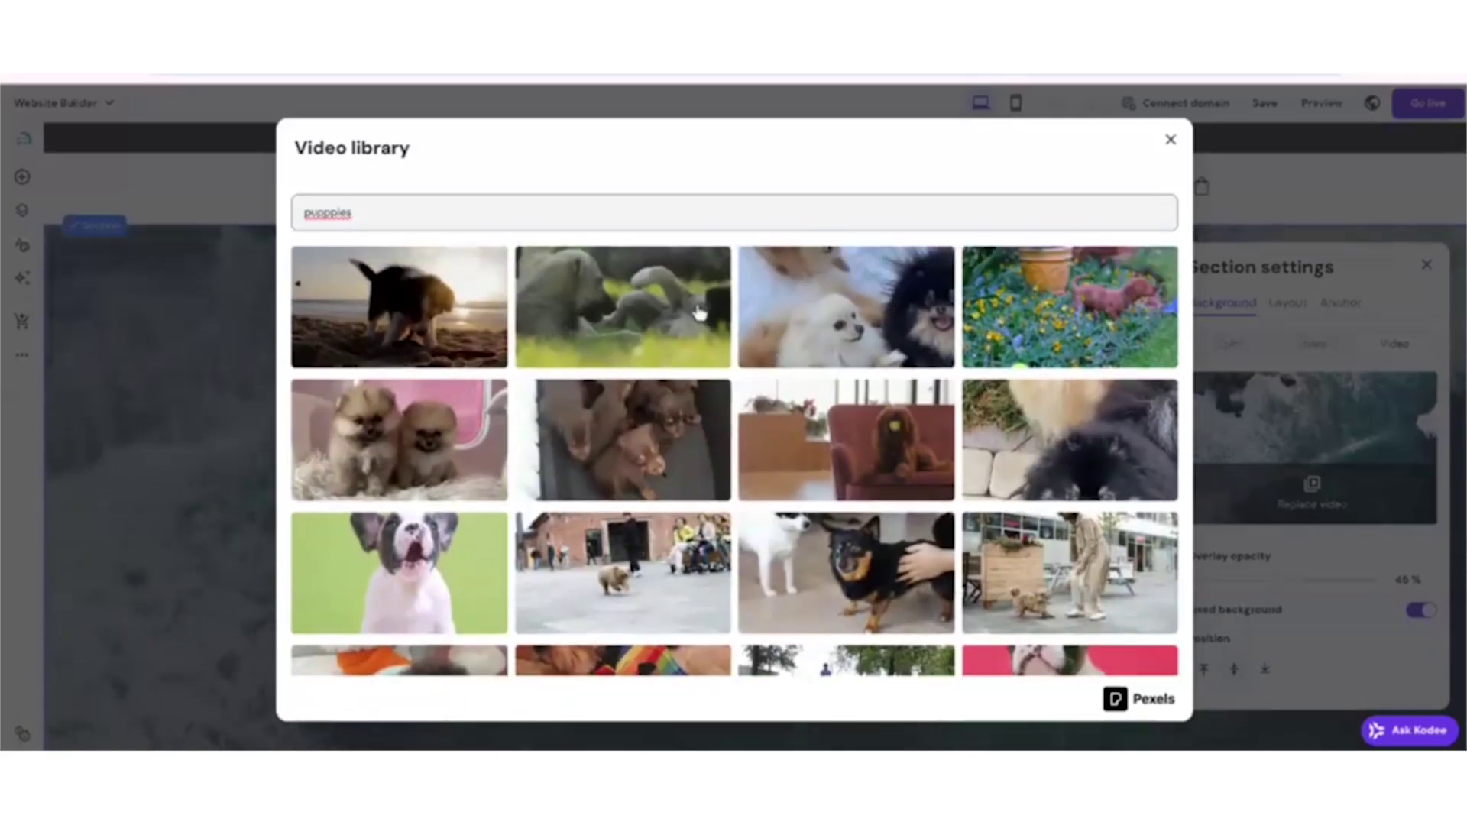
- Set the video of the brown puppy sitting in front of white curtains as the banner background
scroll(435, 428, "down", 5)
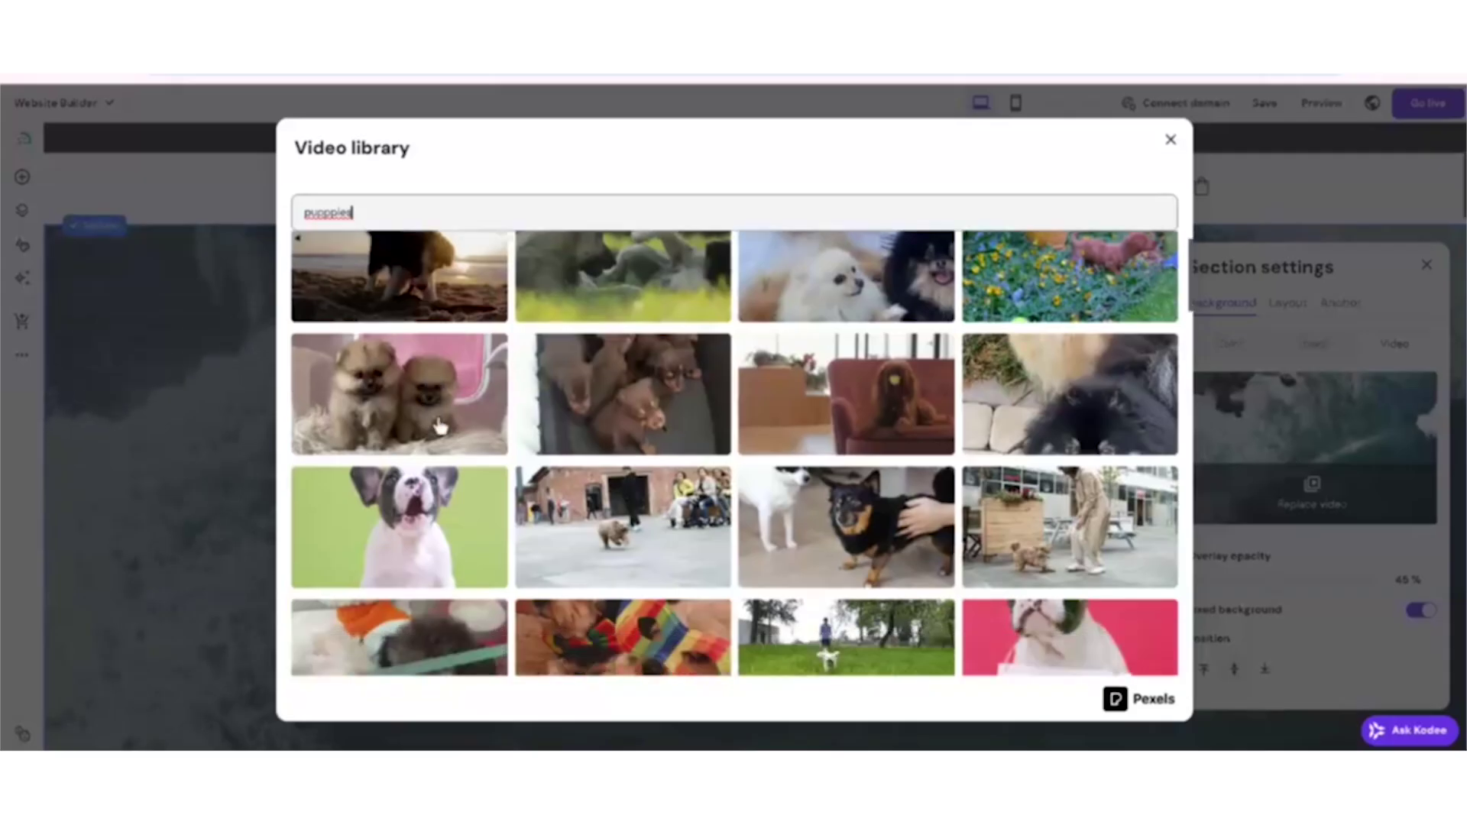
scroll(447, 425, "down", 3)
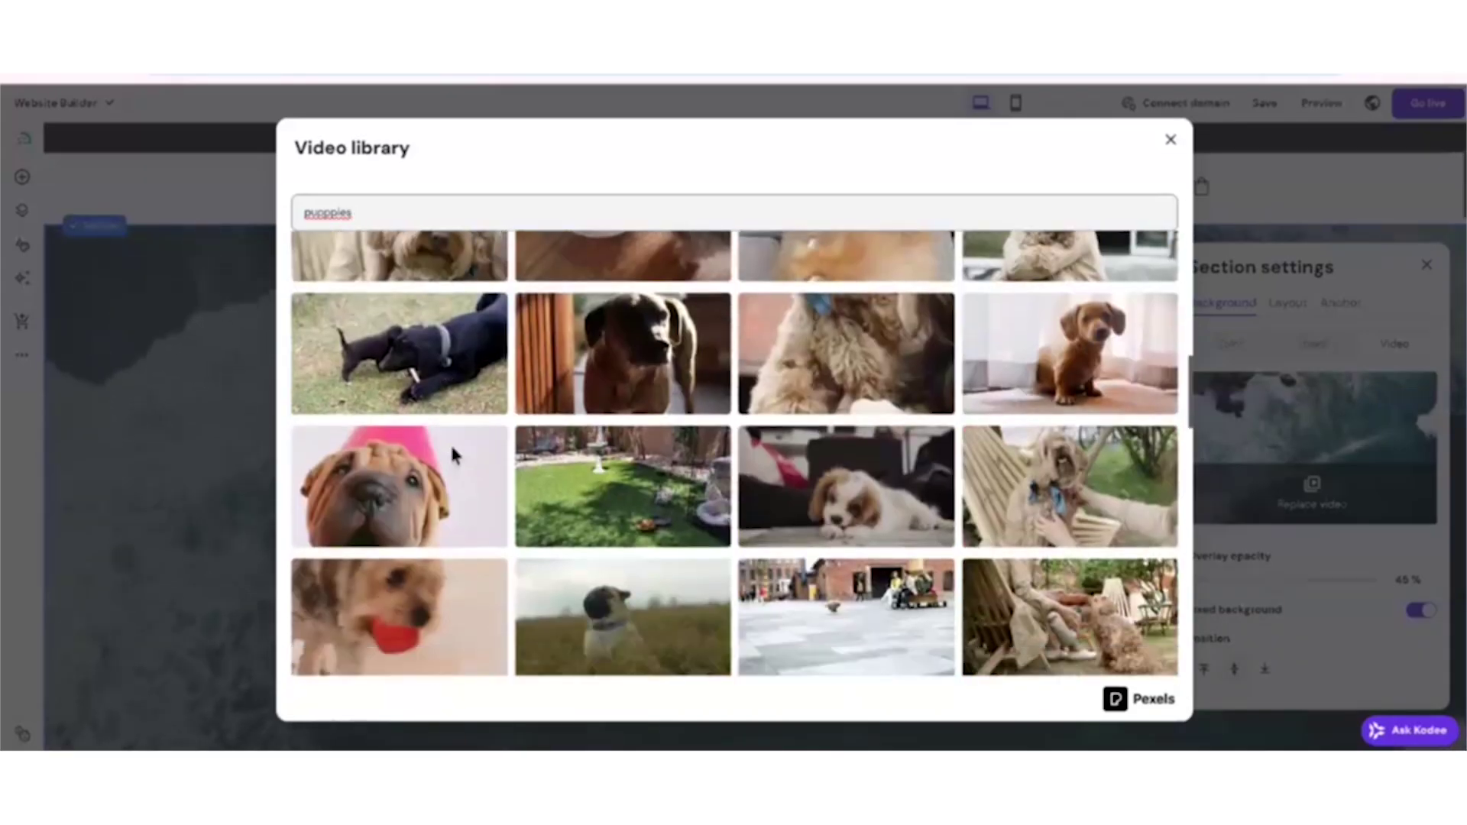
left_click(1017, 340)
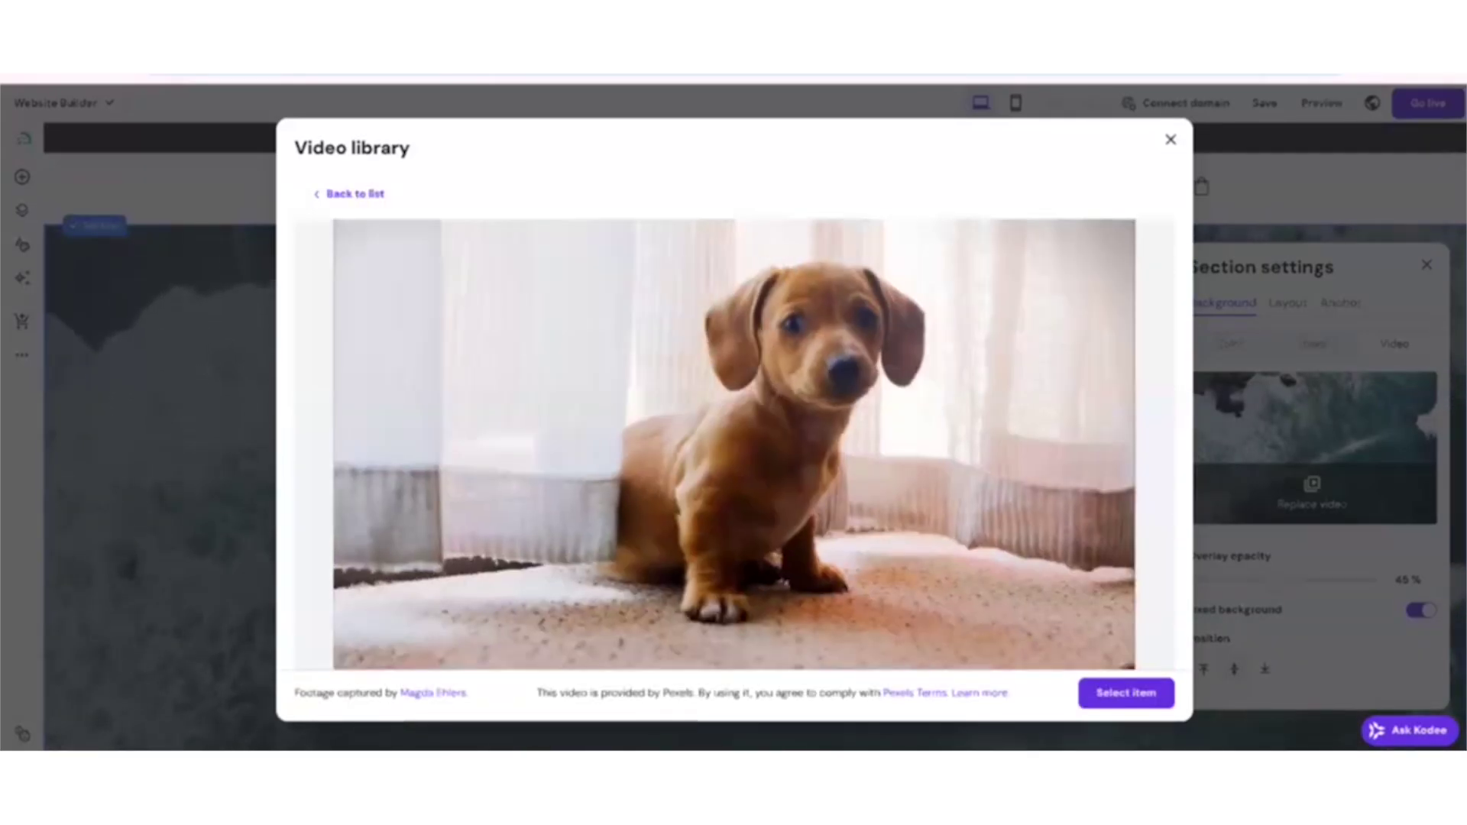
left_click(1118, 692)
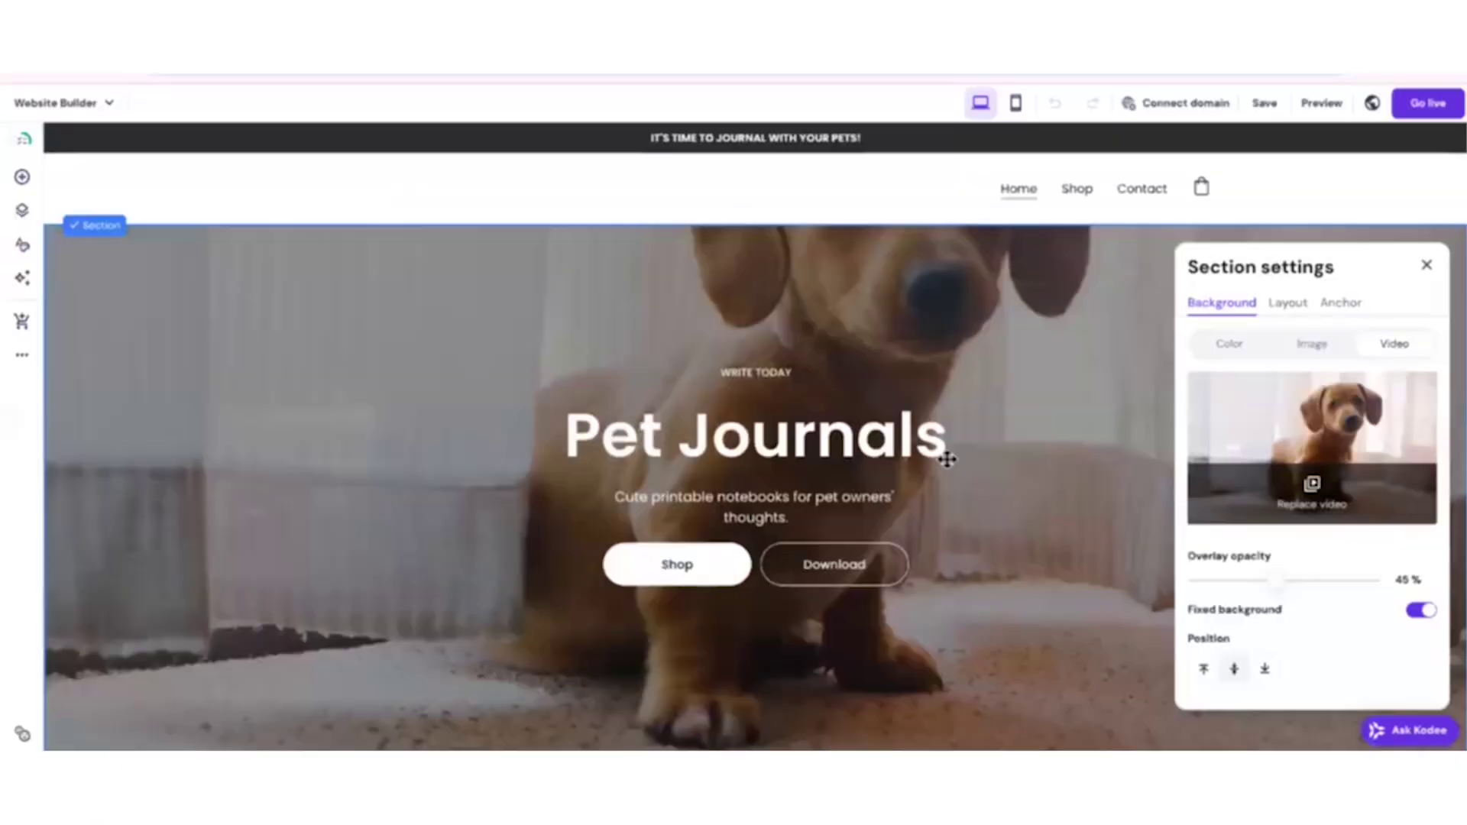
- Set the banner video's overlay opacity to 17% and close the section settings
scroll(1084, 583, "down", 3)
scroll(1085, 583, "up", 3)
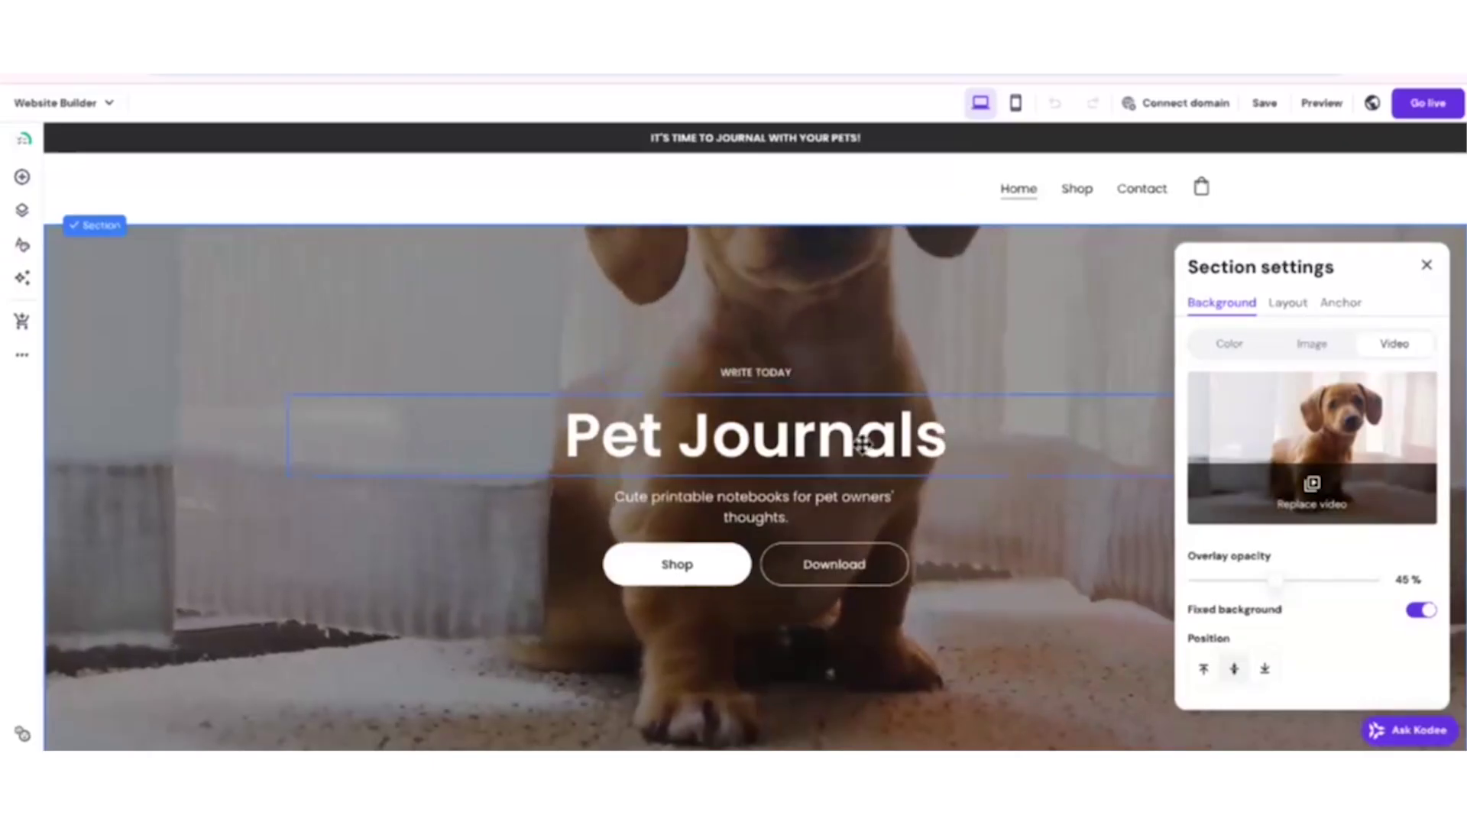
scroll(1138, 512, "down", 1)
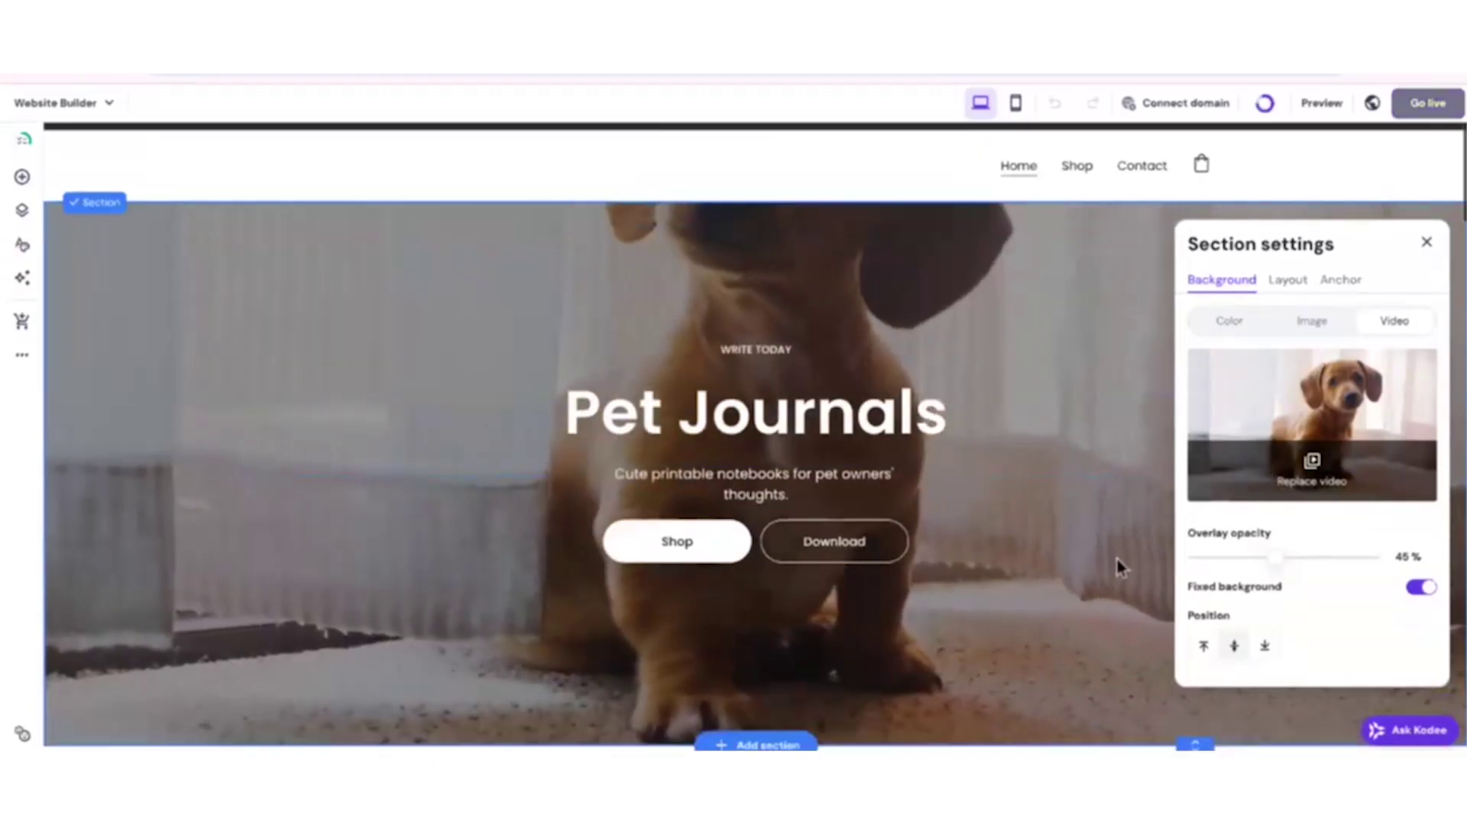
scroll(1117, 566, "up", 1)
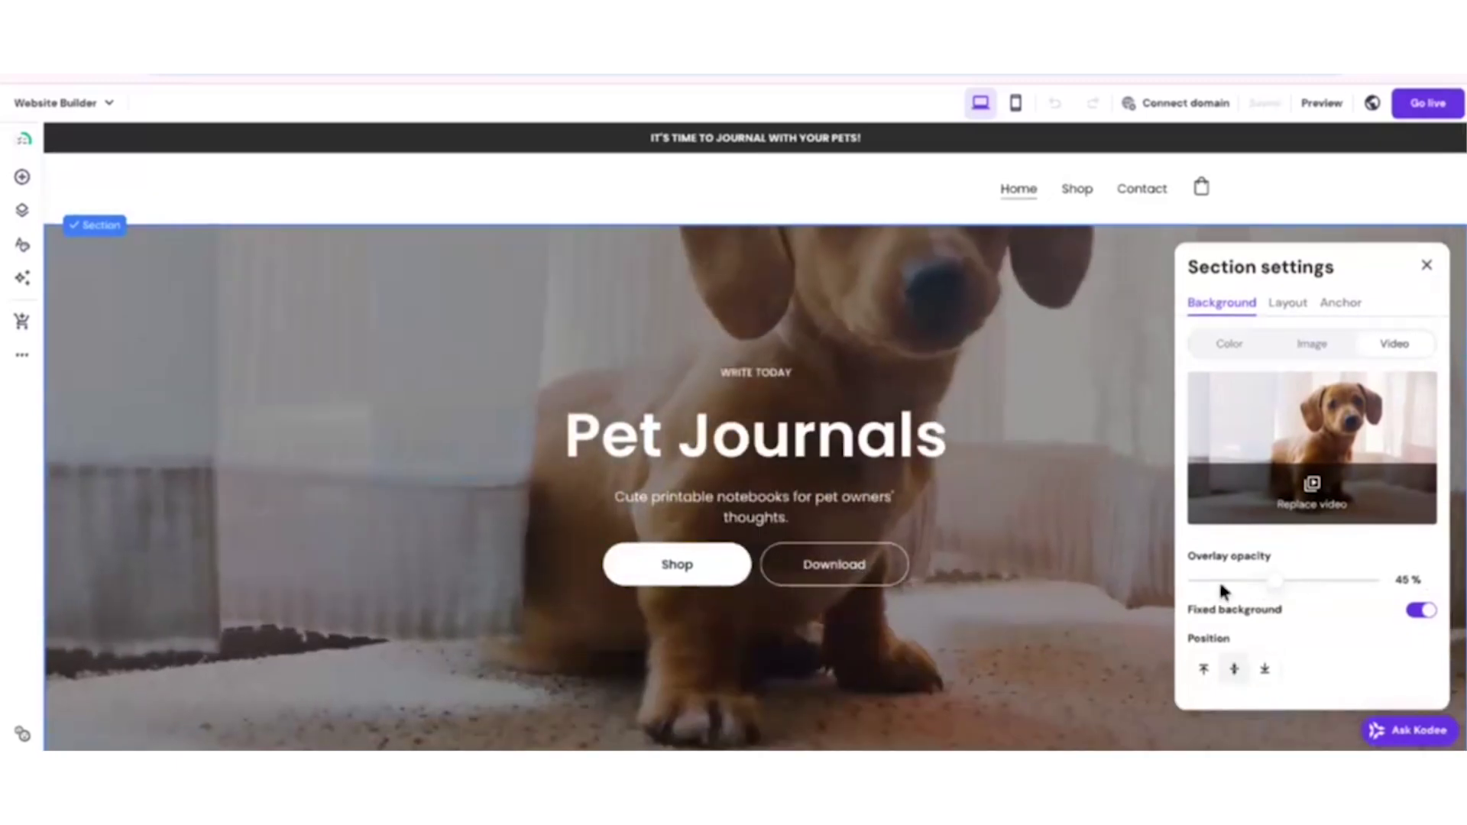
left_click_drag(1278, 586, 1224, 580)
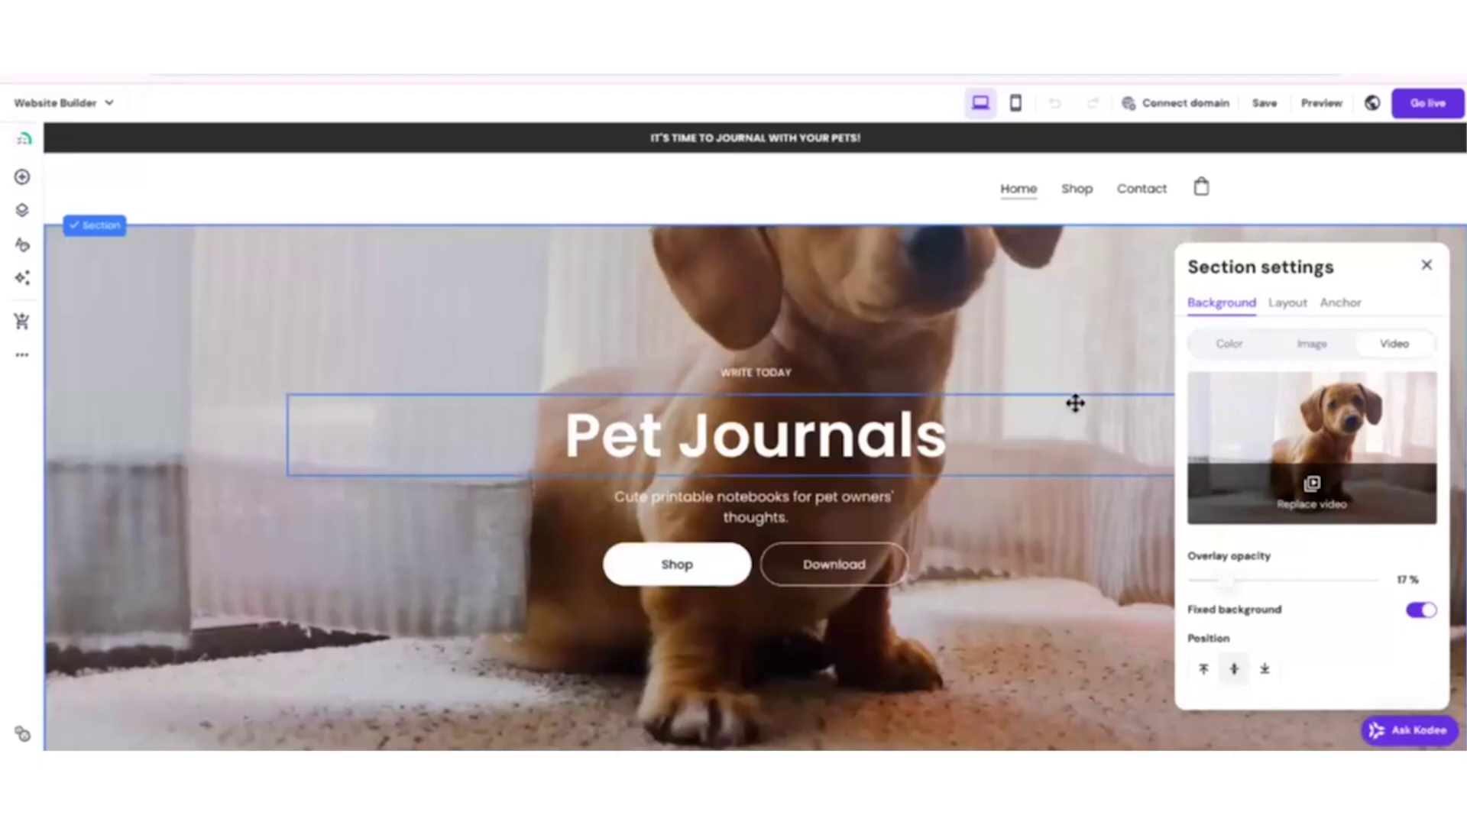
left_click(1067, 524)
- Delete the section with the Pet-Themed Journals, Printable Downloads and Thoughtful Writing image cards
scroll(1293, 451, "down", 5)
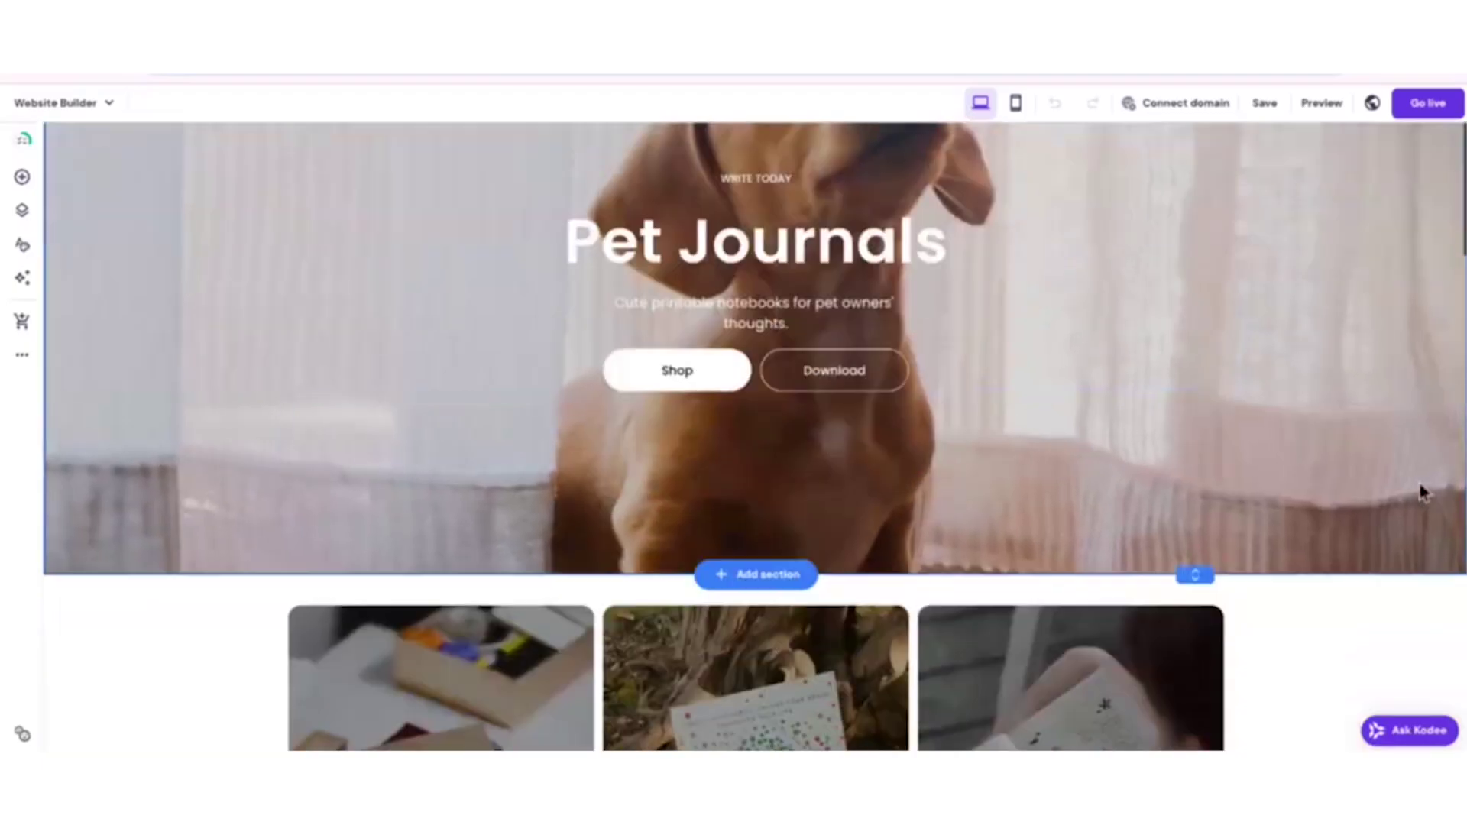
scroll(1398, 451, "down", 2)
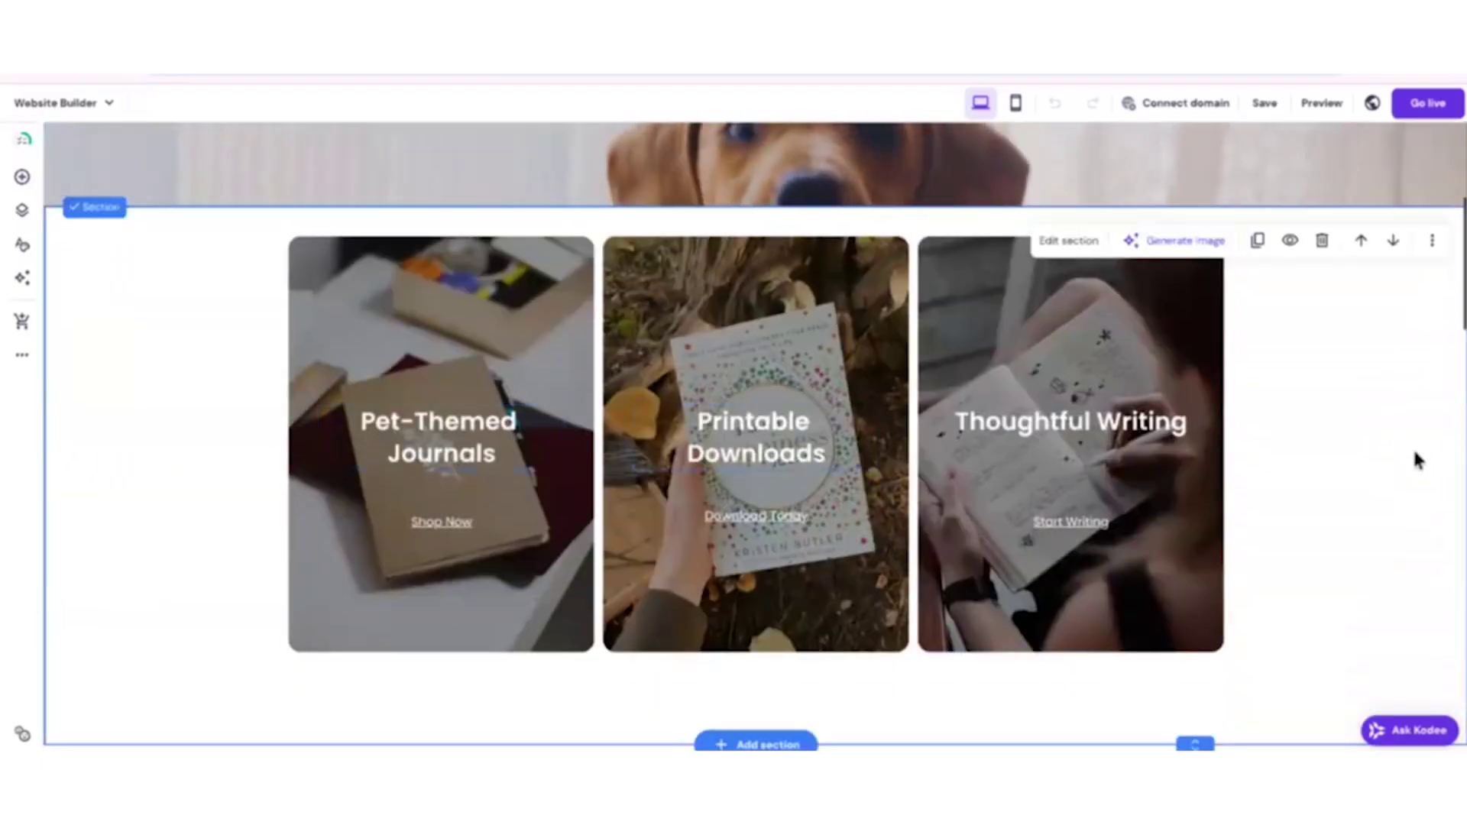
mouse_move(1312, 388)
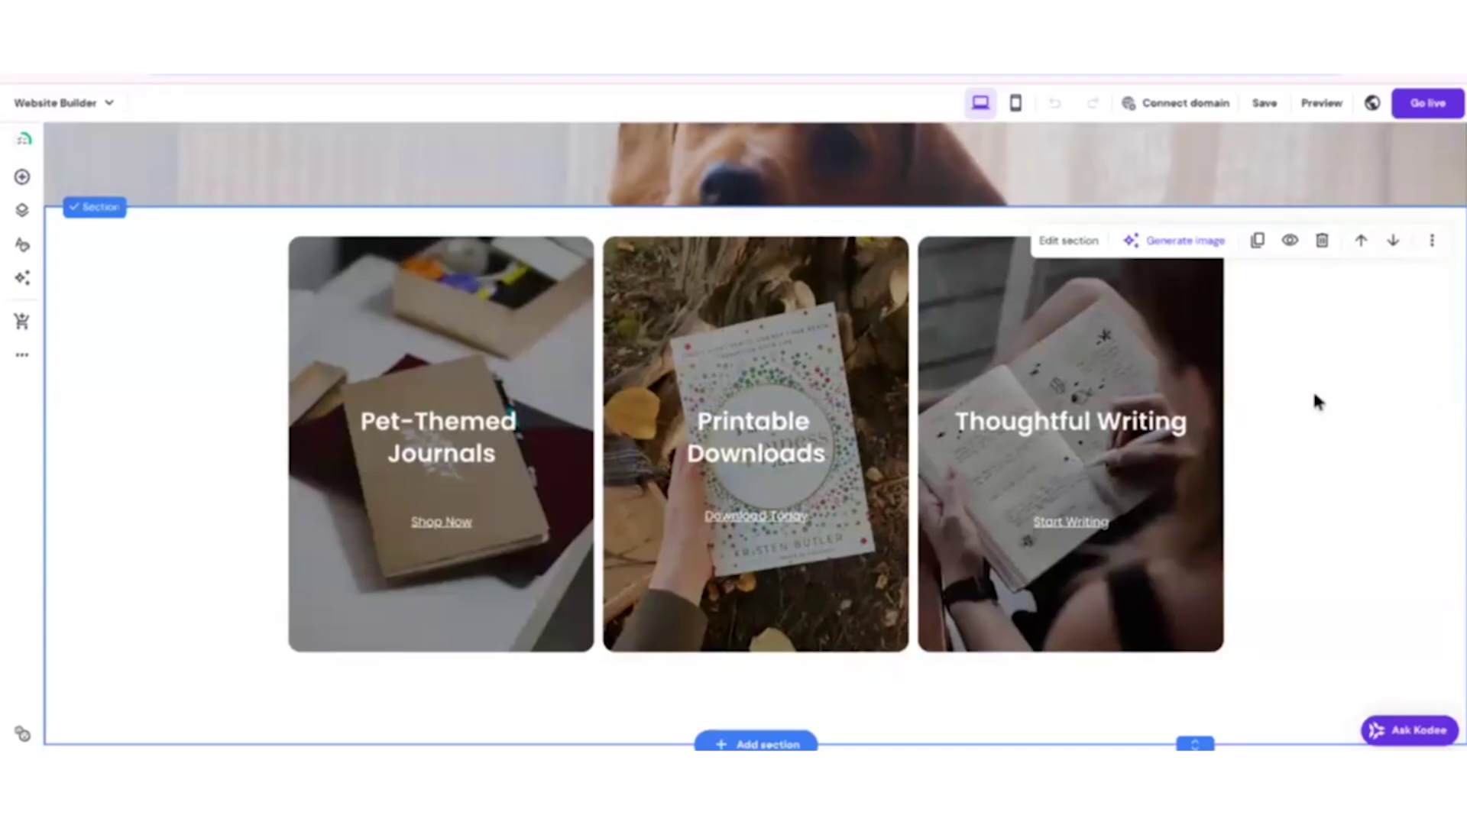
left_click(1322, 242)
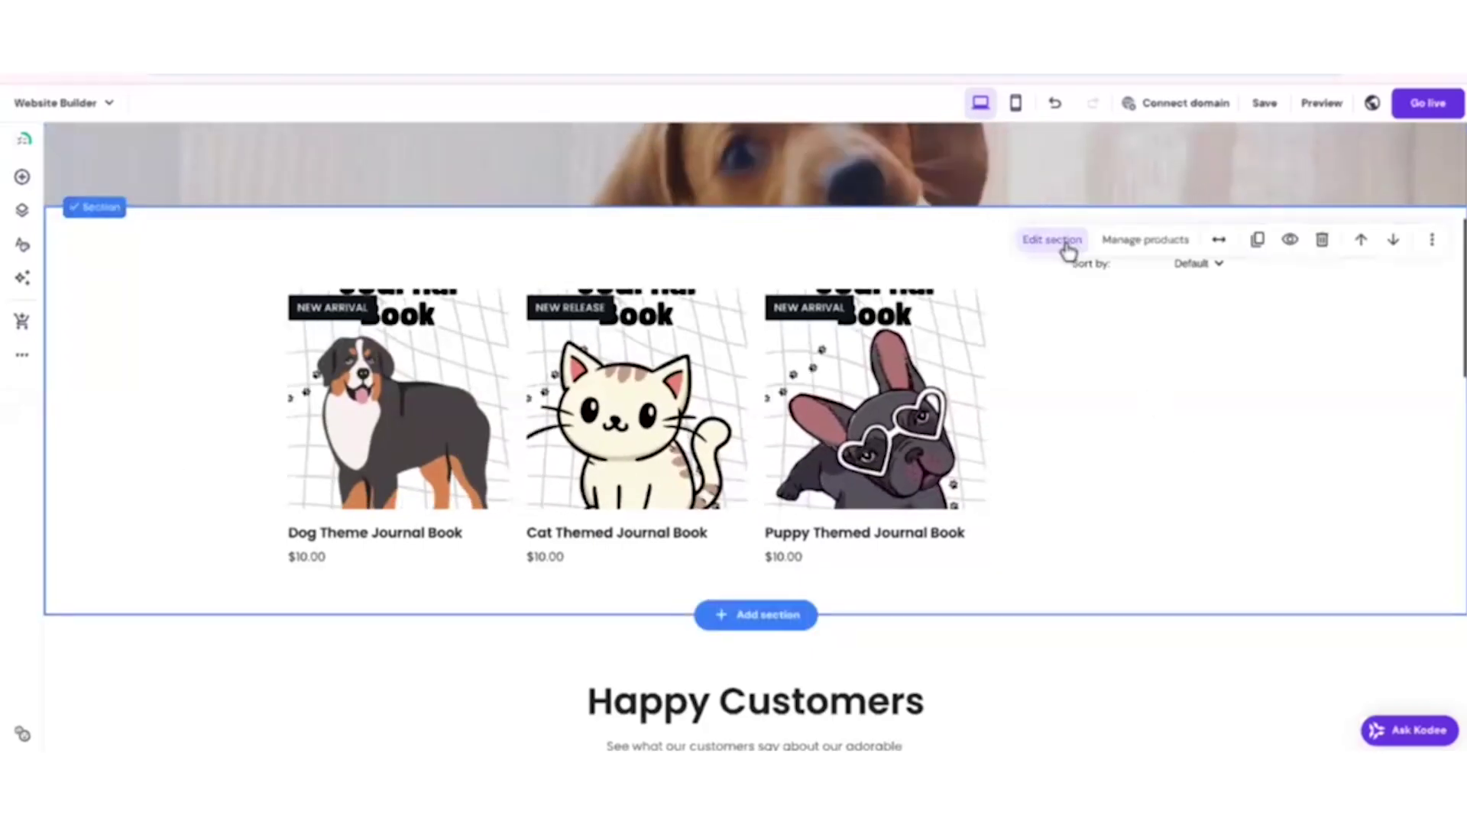
- Set the product section's layout to 3 columns and its image ratio to Original
left_click(1067, 245)
left_click(1303, 228)
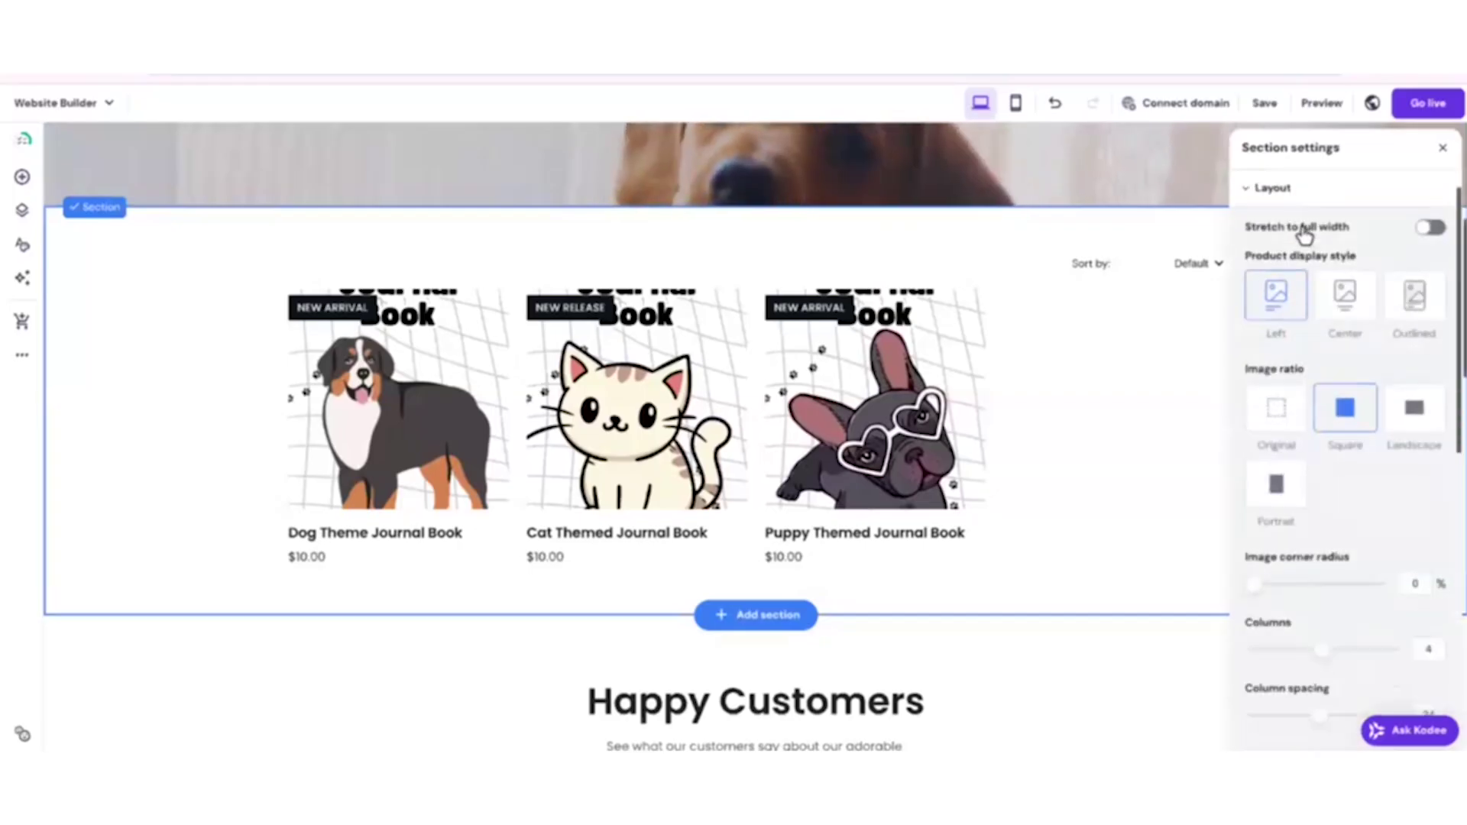
scroll(1372, 587, "down", 3)
left_click_drag(1324, 464, 1288, 464)
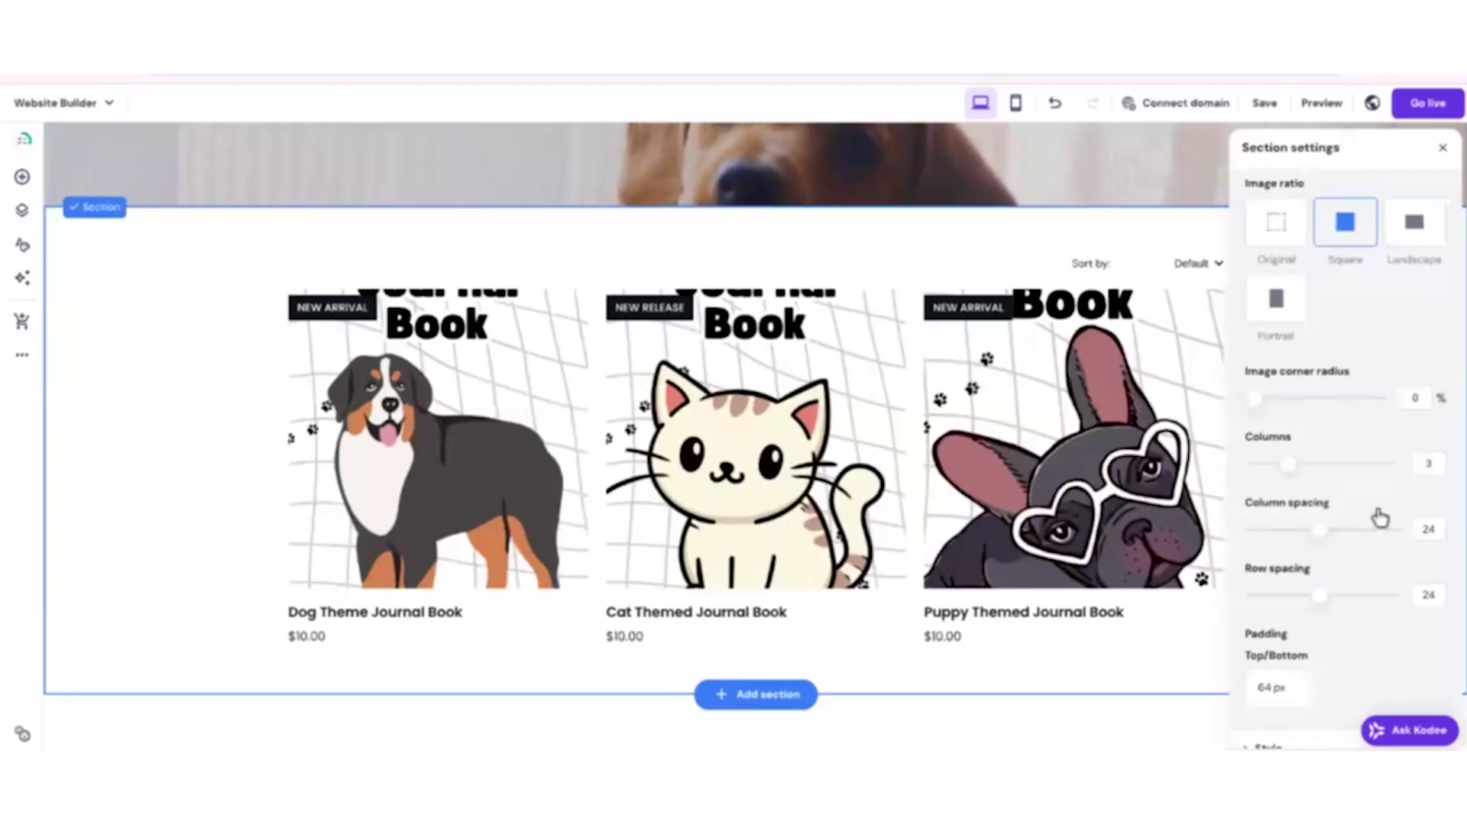
left_click(1276, 243)
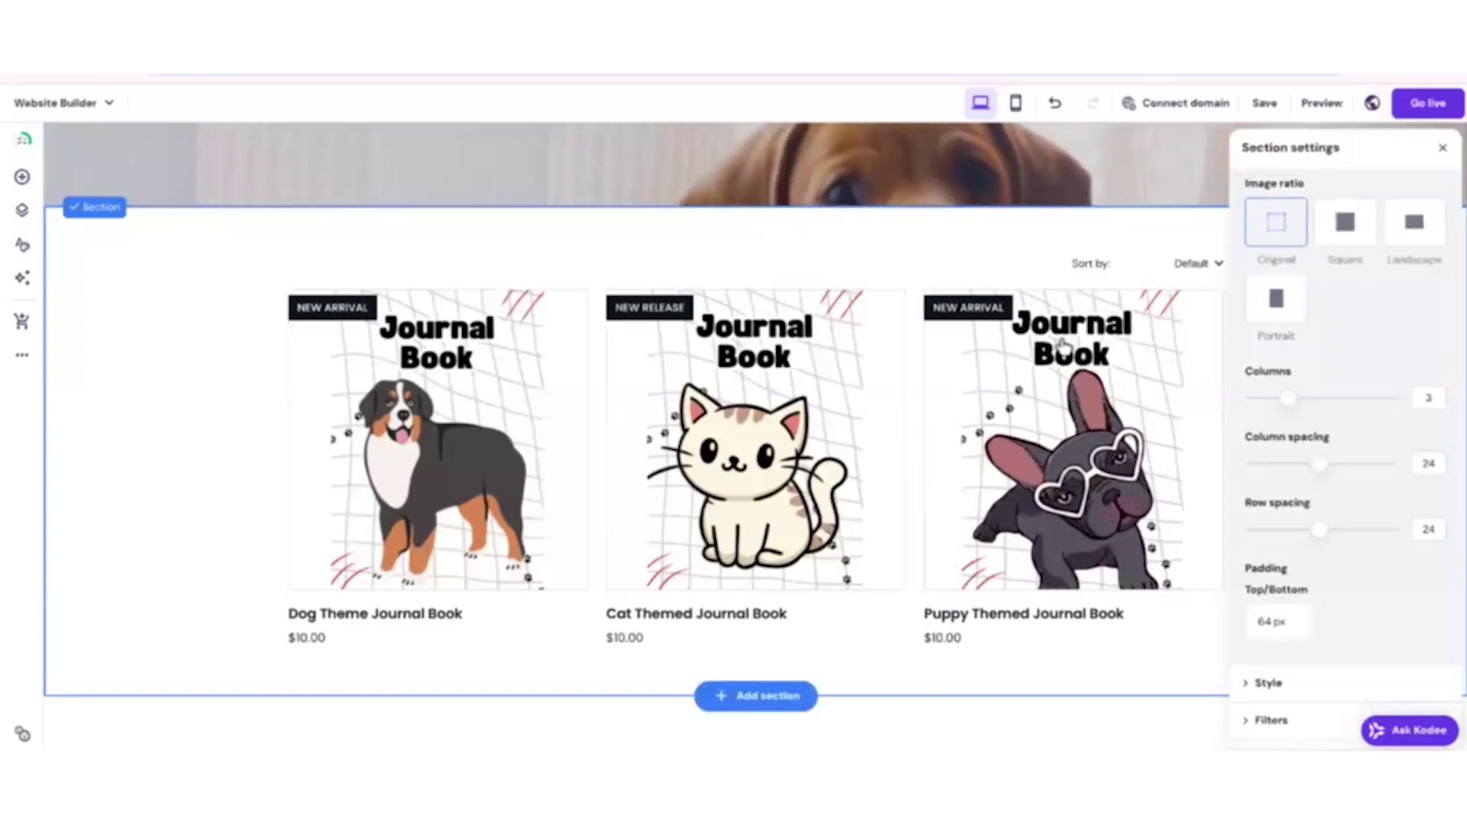
- Look through the remaining product section settings, close them and save the website
scroll(1381, 524, "down", 5)
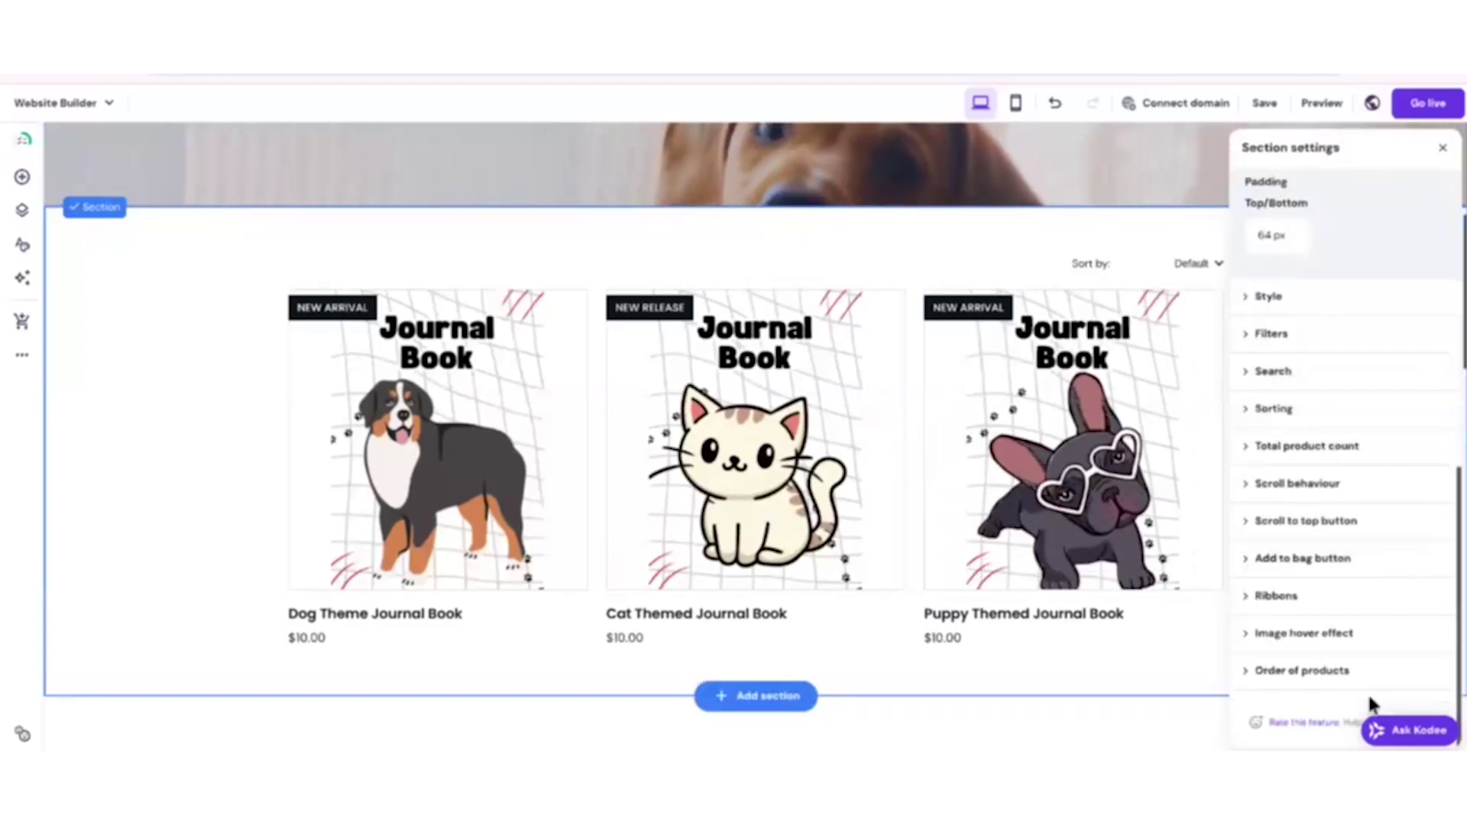
scroll(1368, 535, "up", 8)
scroll(1073, 317, "up", 6)
scroll(890, 437, "up", 1)
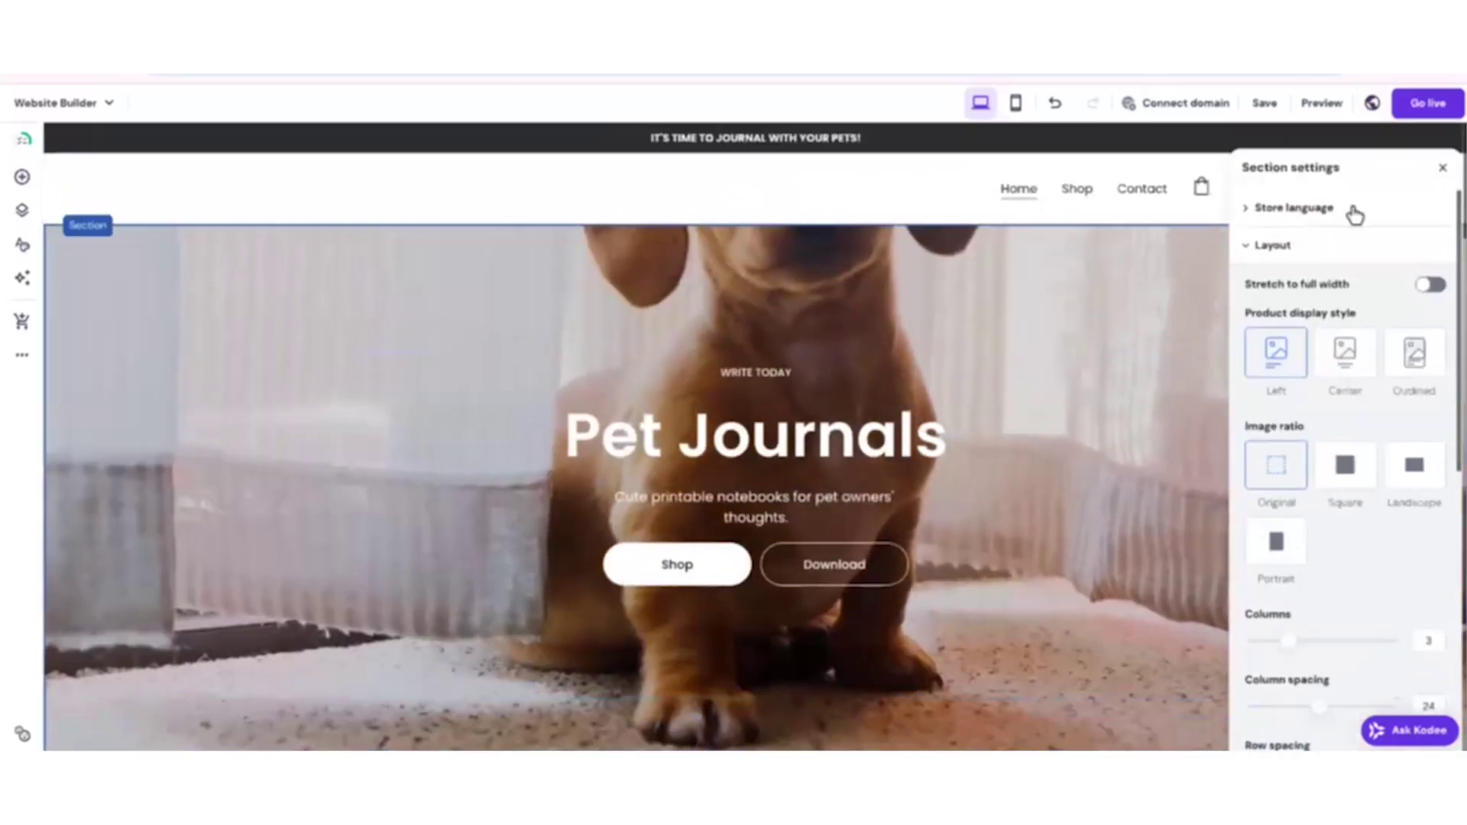
left_click(1443, 168)
left_click(1263, 102)
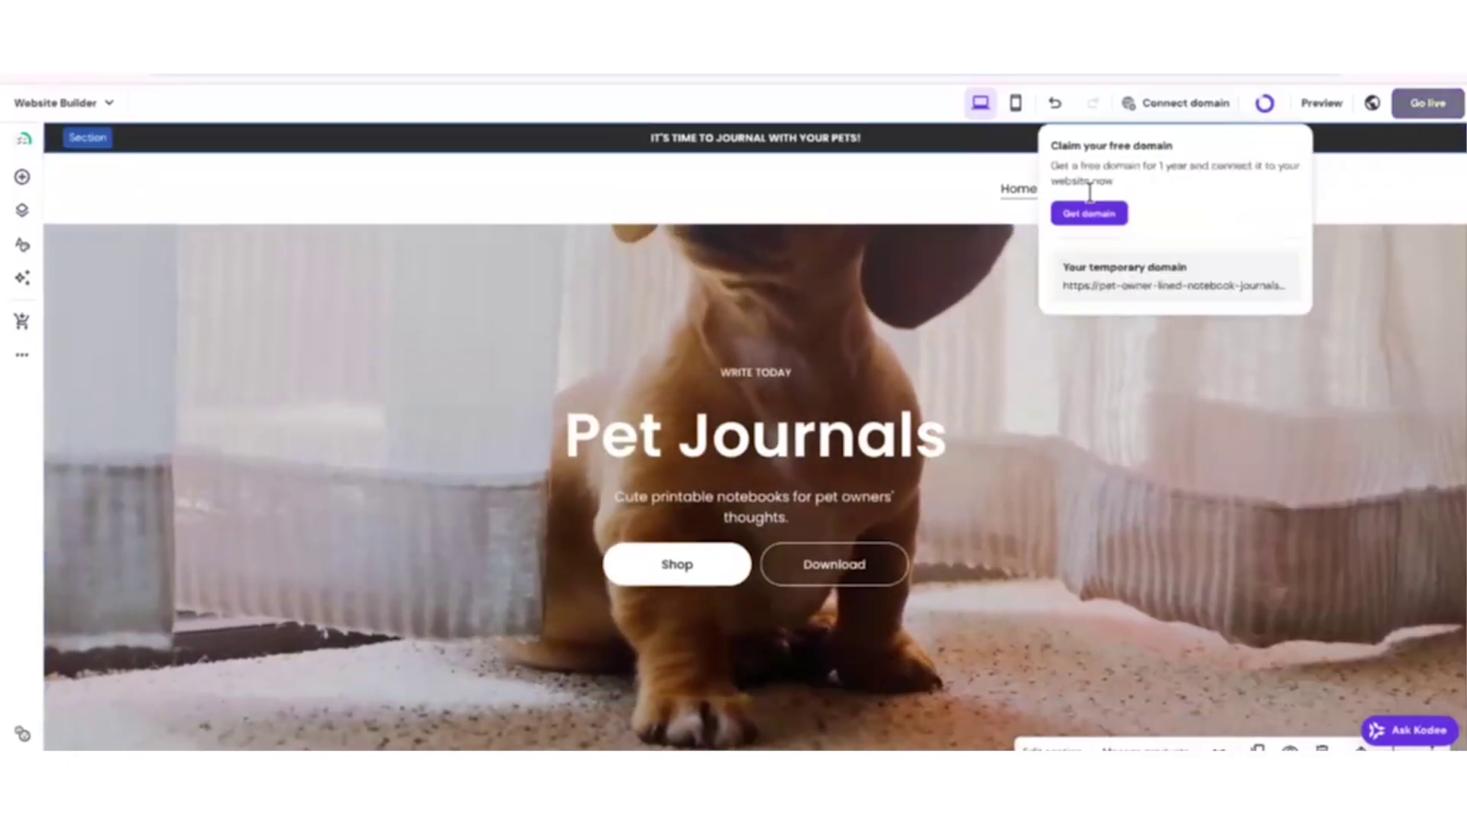
- Delete the Happy Customers testimonials section
scroll(819, 445, "down", 1)
scroll(819, 445, "down", 10)
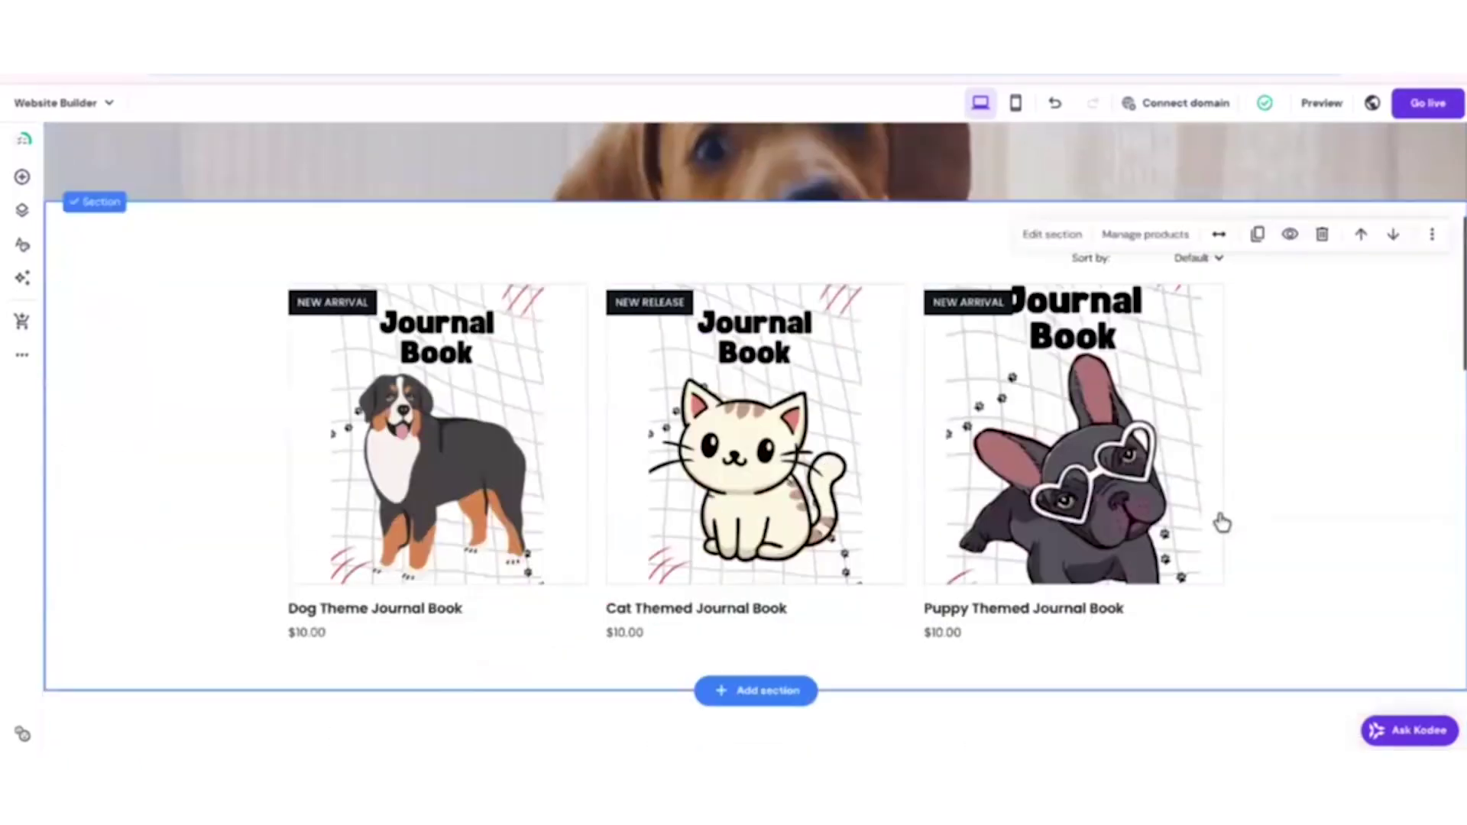
scroll(603, 459, "down", 2)
left_click(1317, 388)
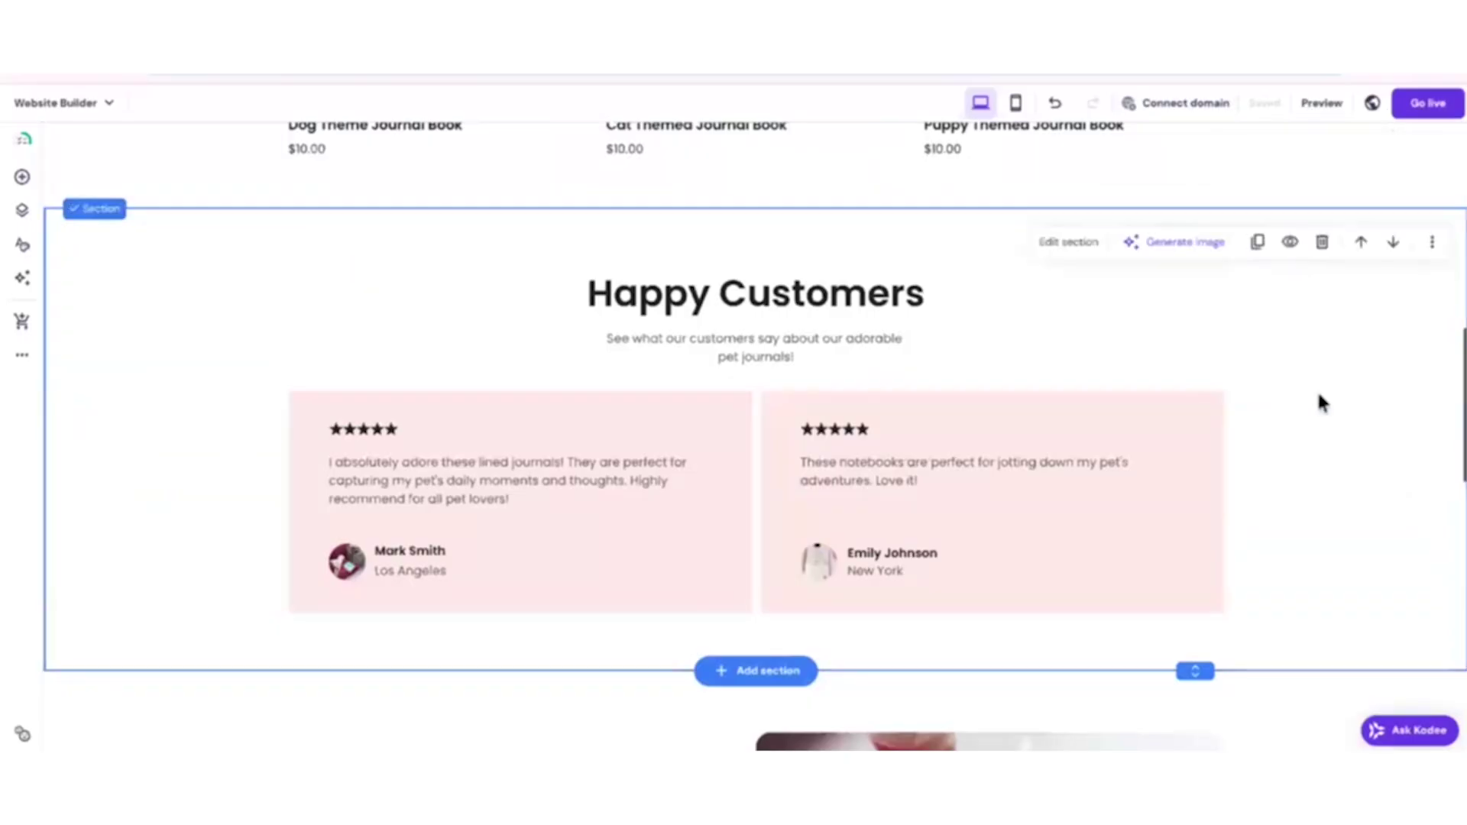
left_click(1322, 242)
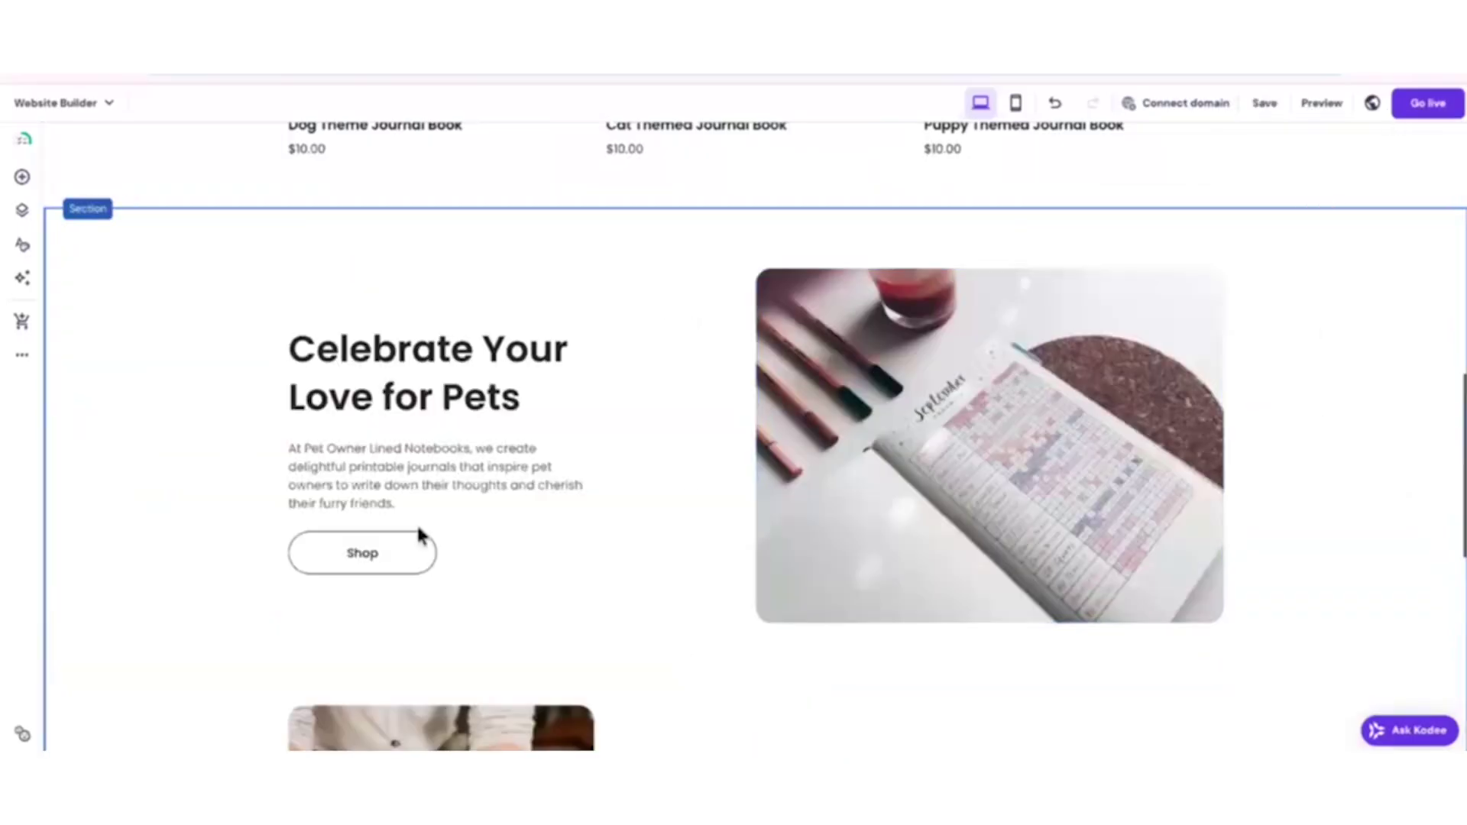
- Start replacing the planner photo beside Celebrate Your Love for Pets and search the free images for kitten
scroll(685, 463, "down", 2)
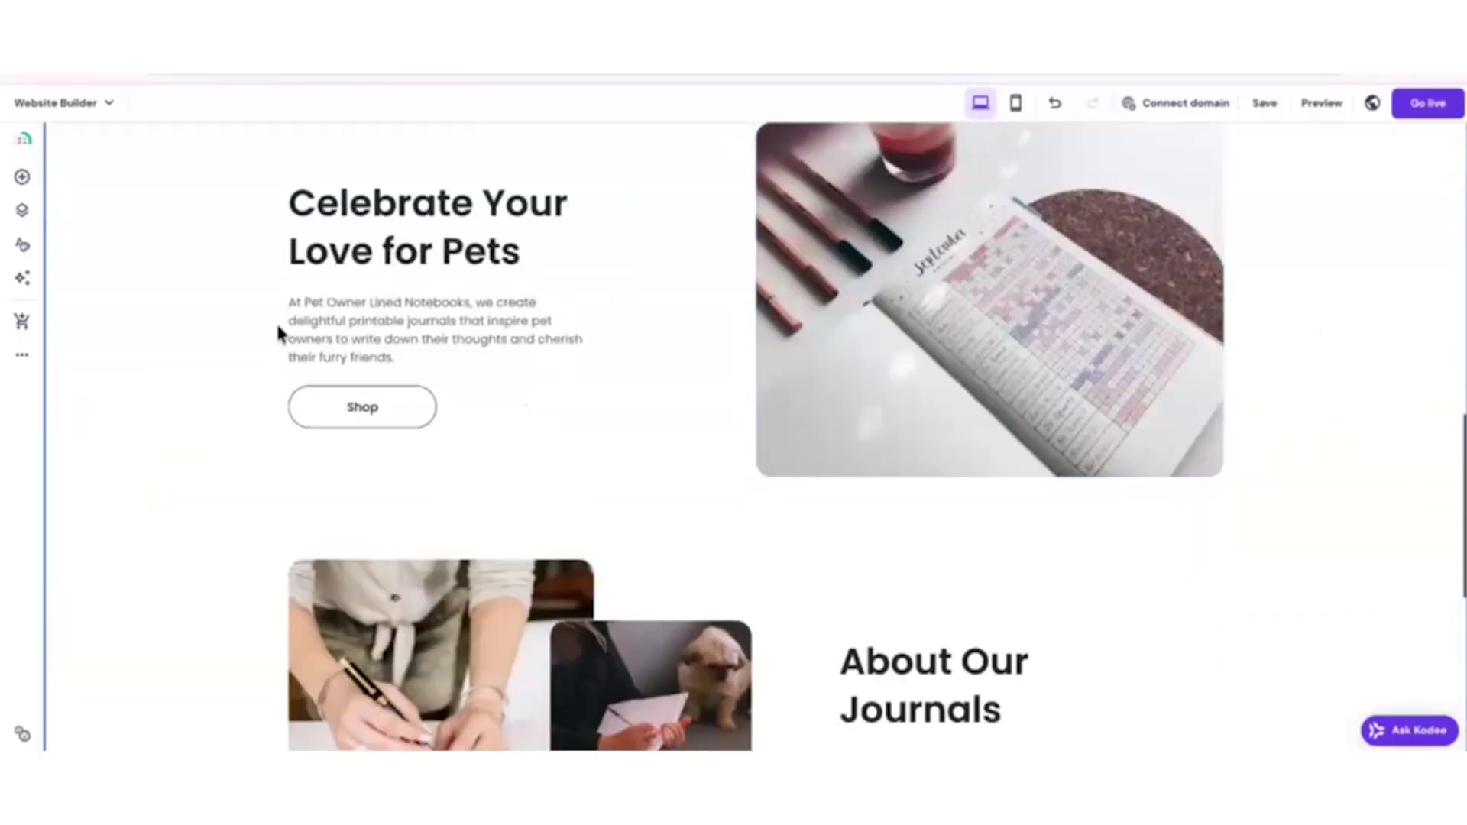
scroll(1070, 373, "up", 2)
left_click(983, 489)
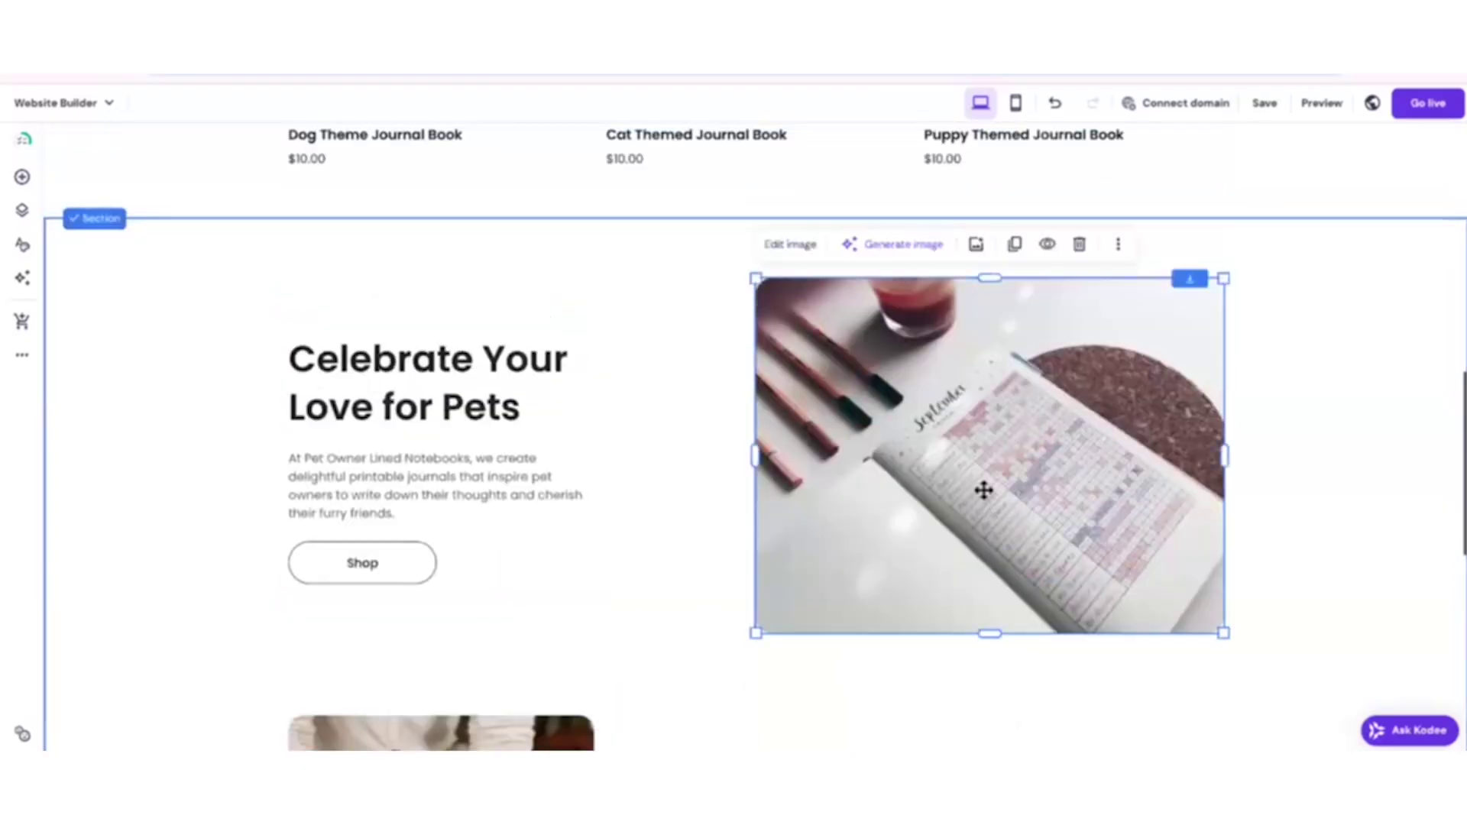
left_click(776, 248)
left_click(1313, 495)
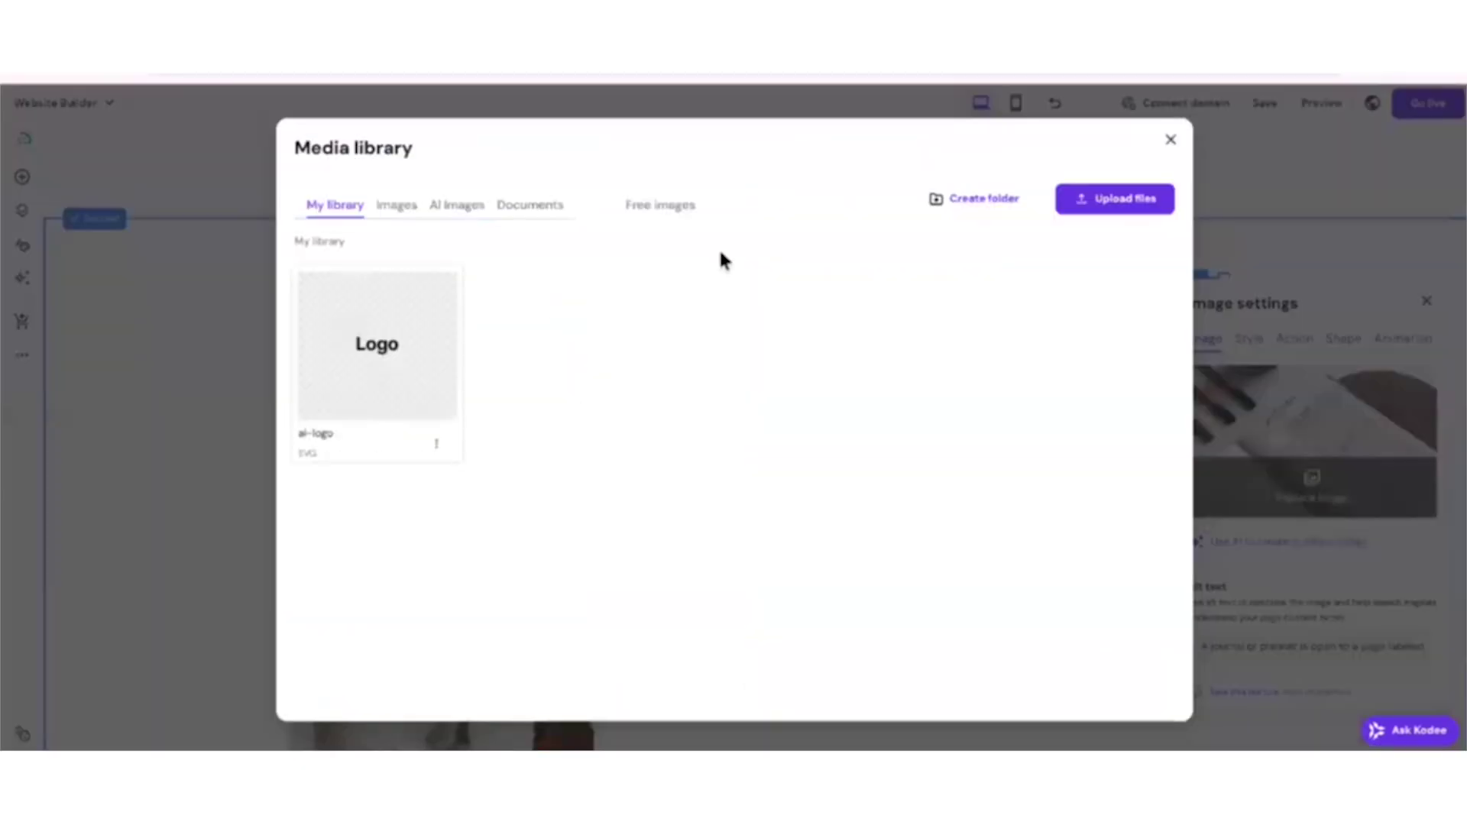
left_click(667, 221)
left_click(434, 254)
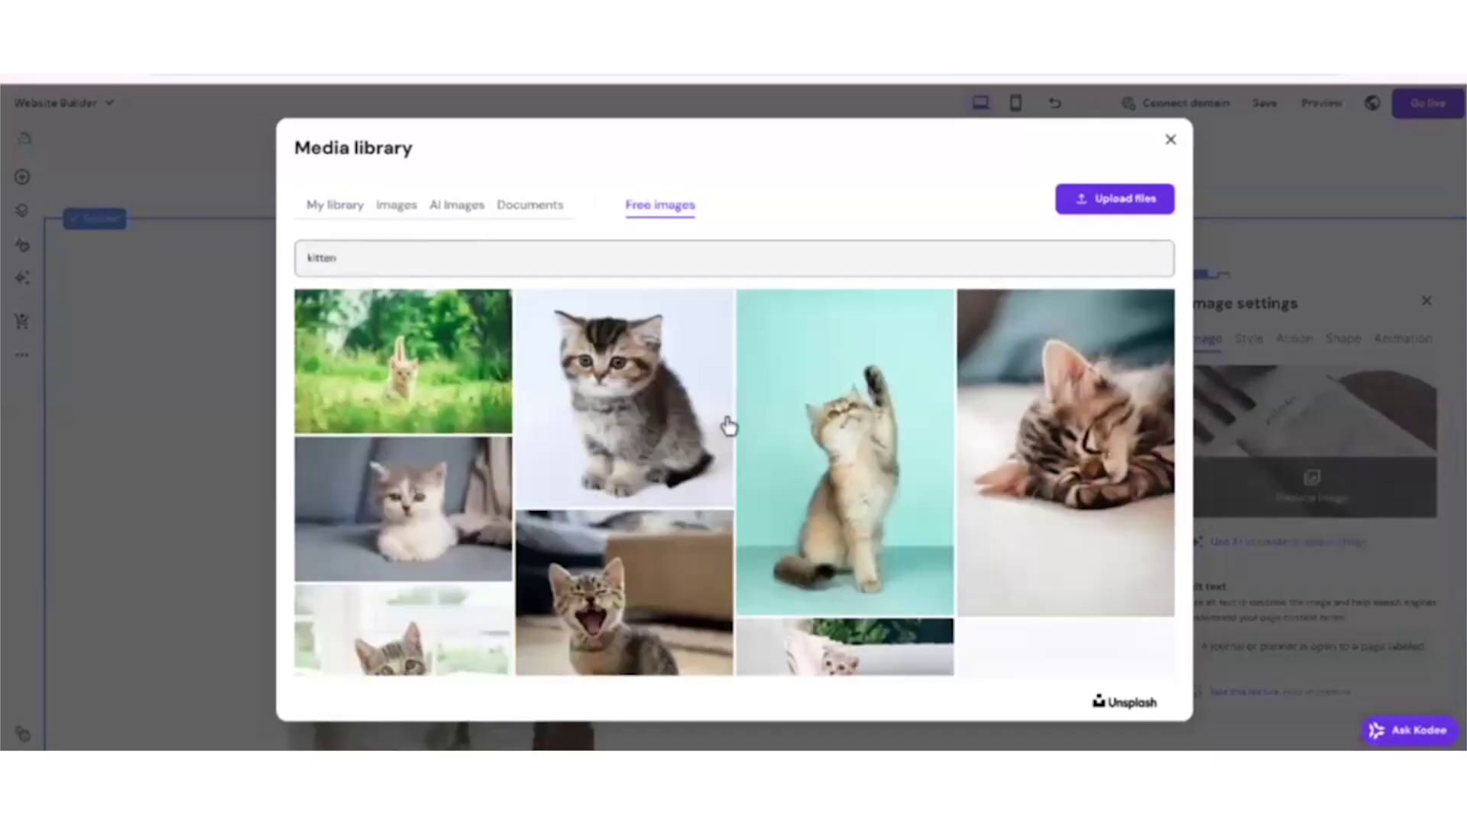
- Add the photo of the tabby kitten sitting on a white blanket to the page and close the image settings
scroll(579, 435, "down", 2)
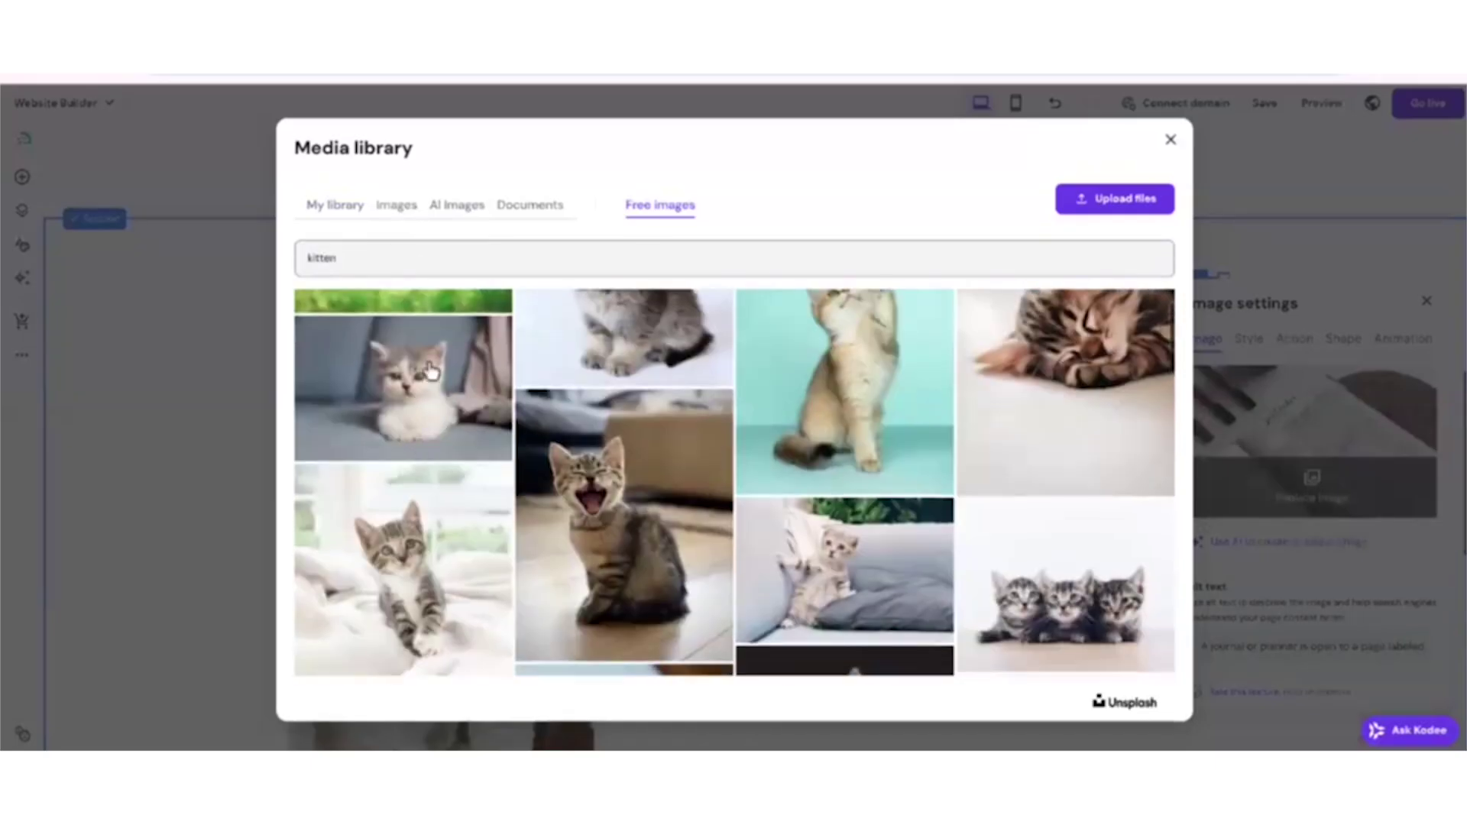
left_click(427, 629)
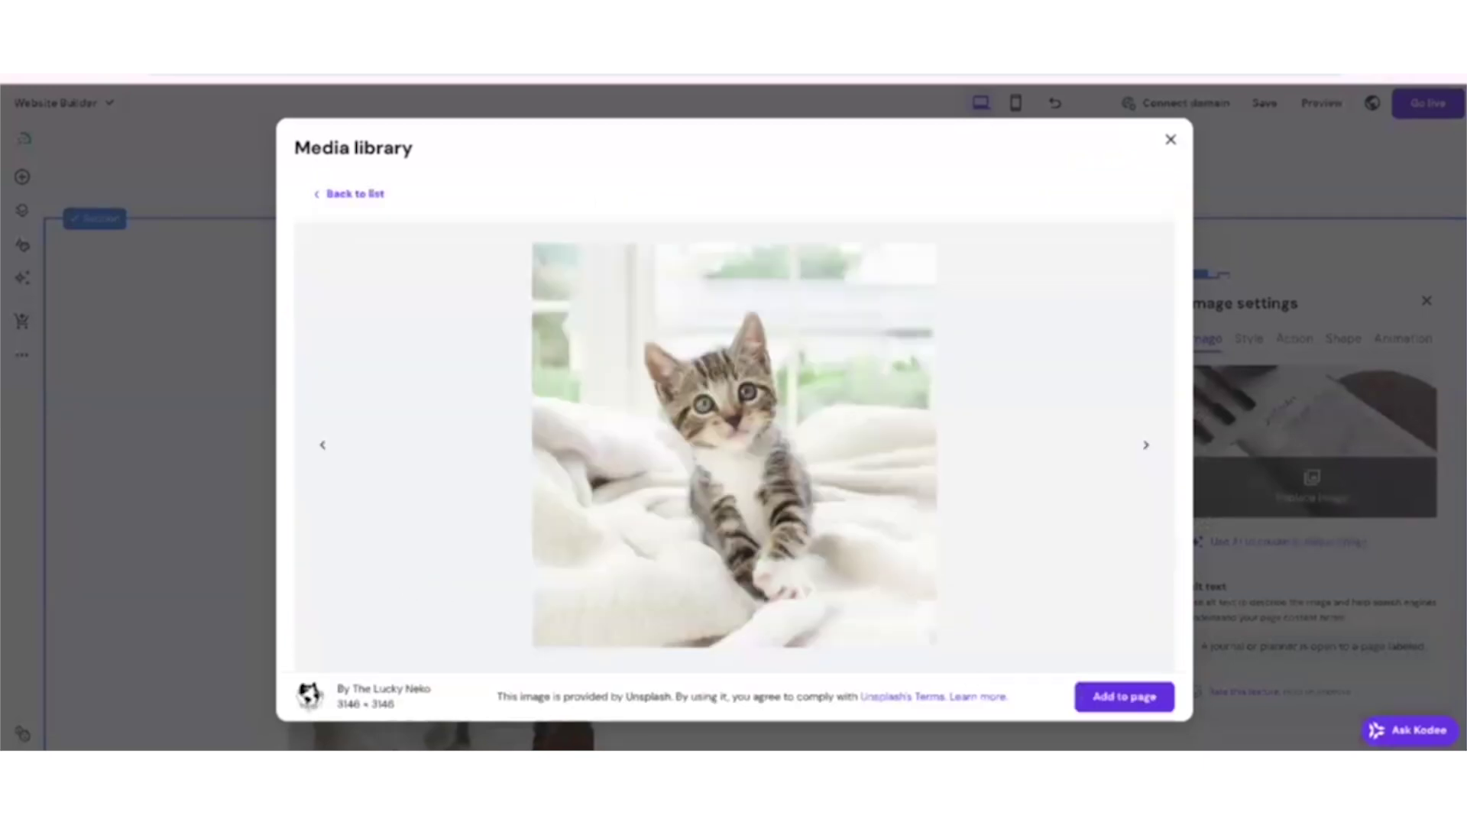
left_click(1143, 708)
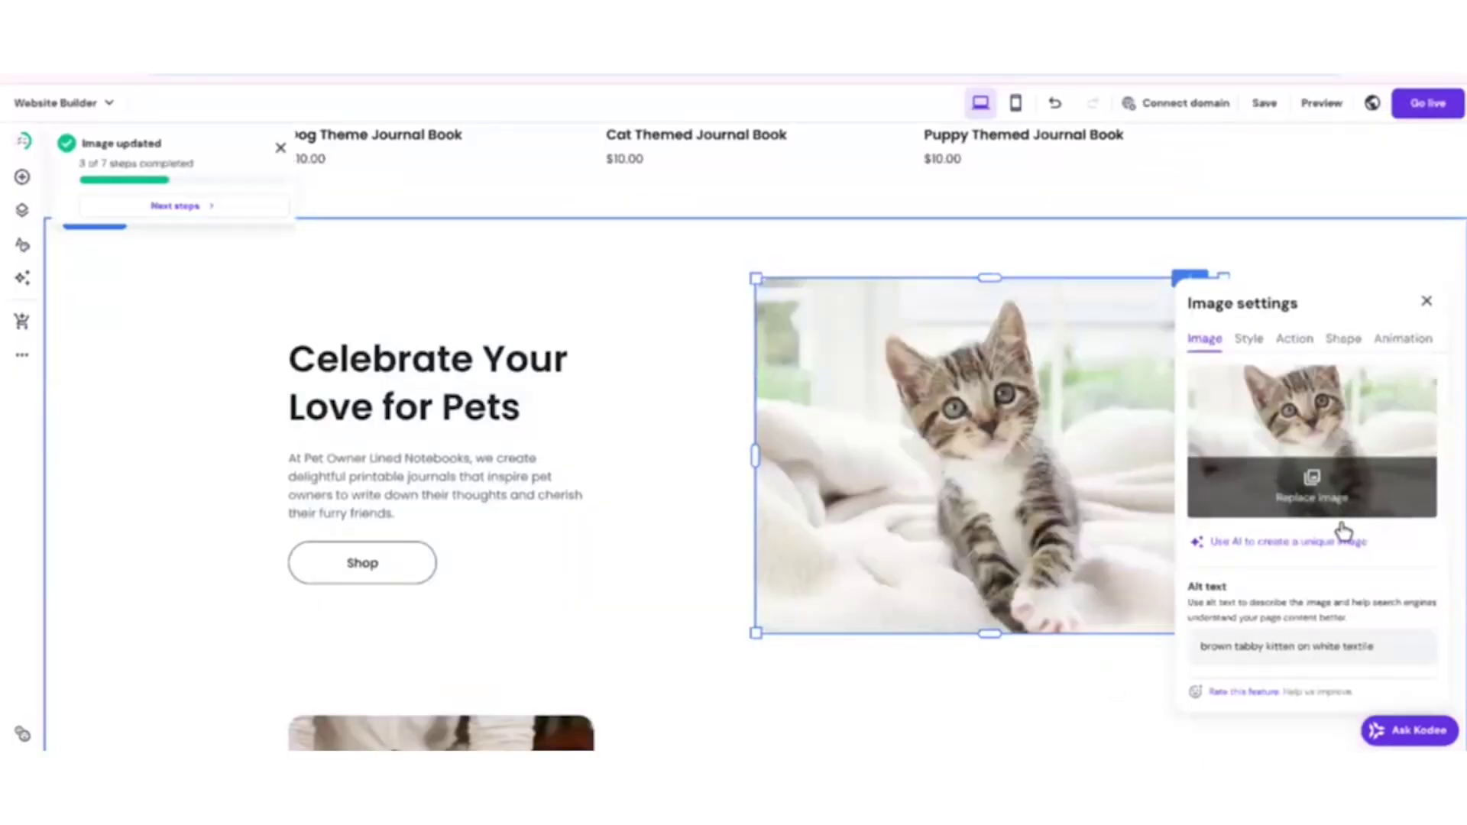
scroll(1254, 541, "down", 3)
left_click(1258, 561)
scroll(1372, 489, "up", 3)
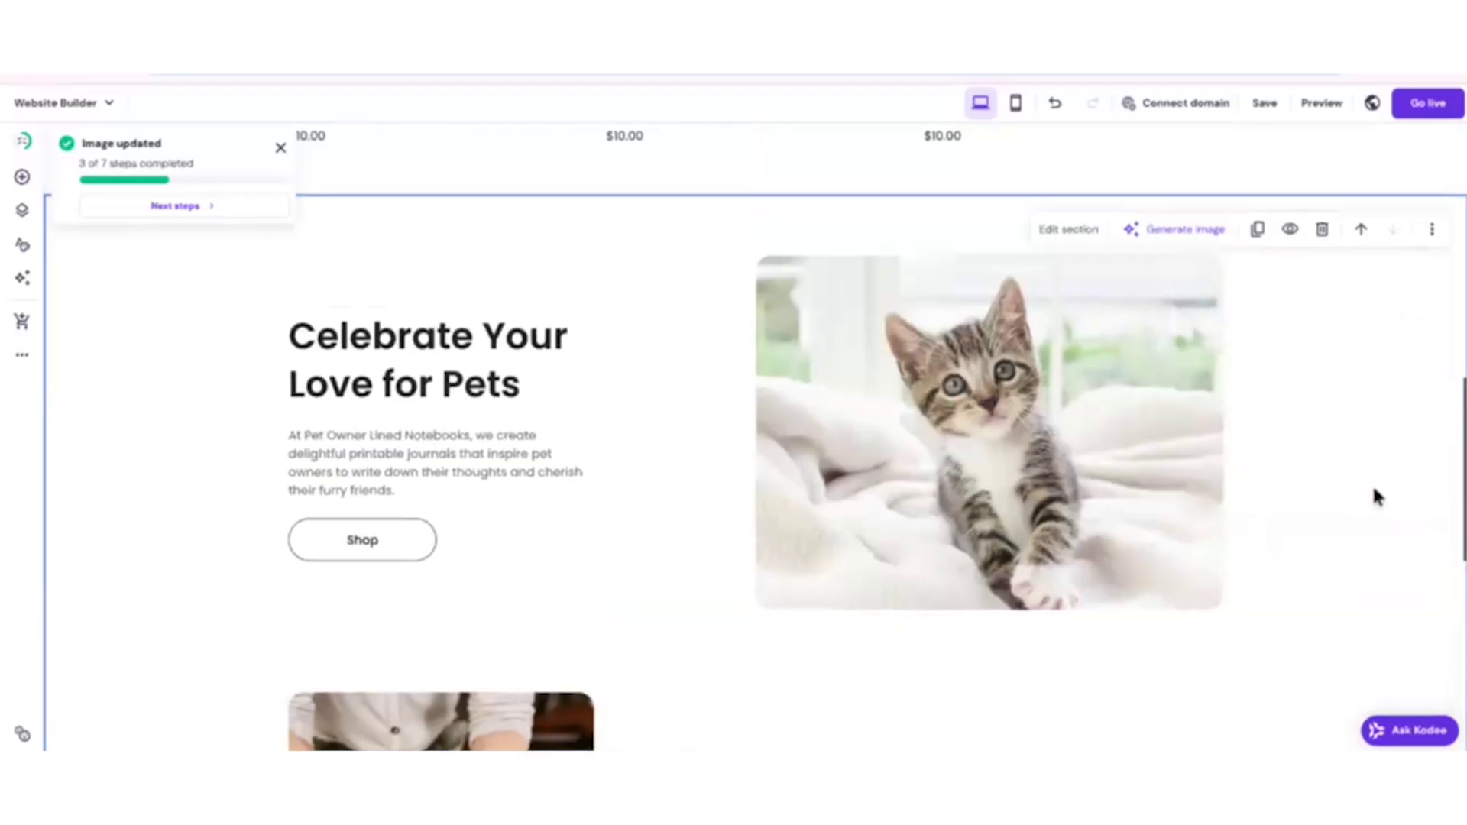
- Start replacing the larger journal-writing photo in the About Our Journals section and search the free images for puppy
scroll(1345, 504, "down", 7)
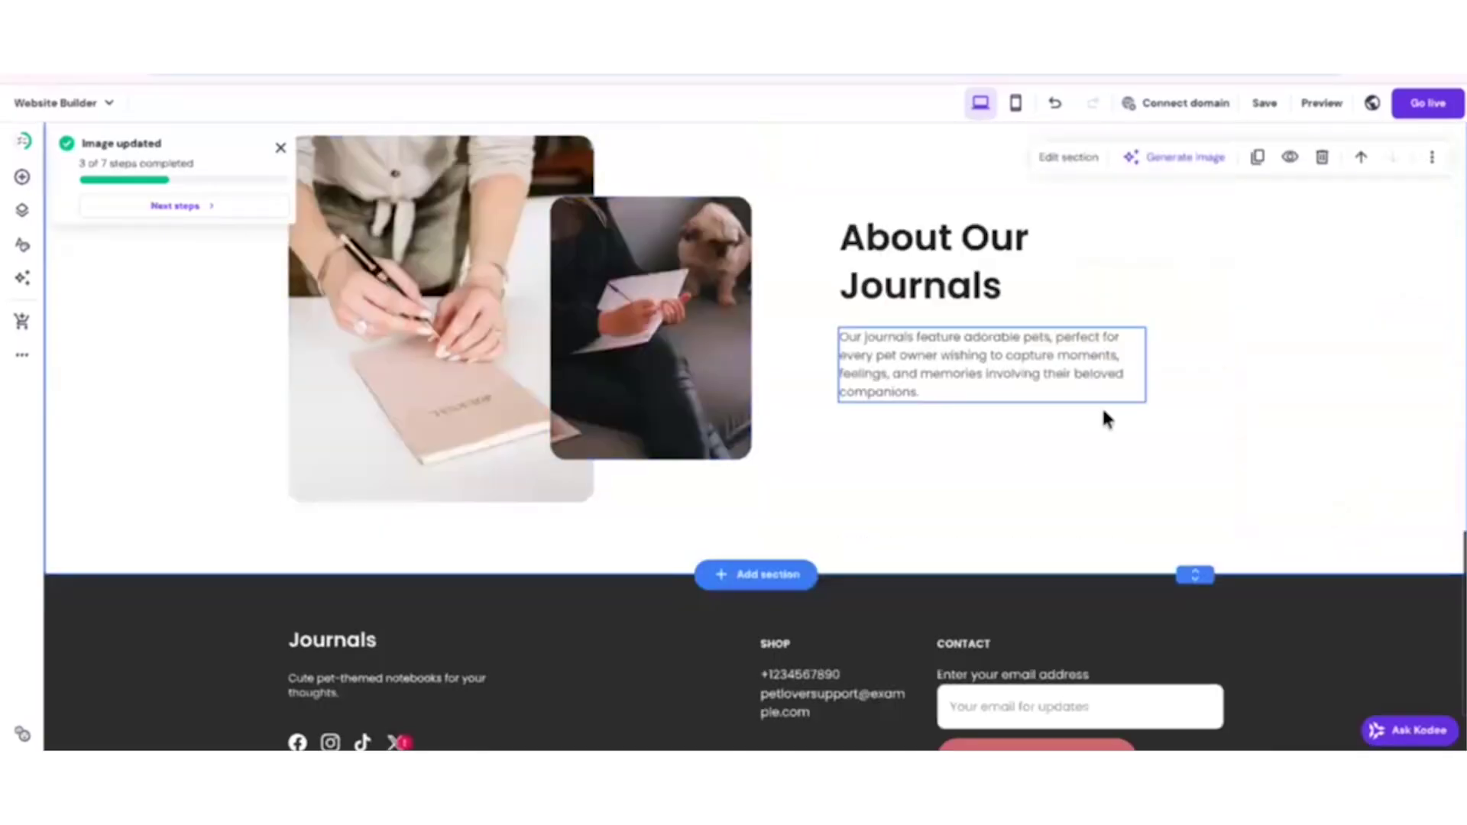
scroll(1299, 508, "up", 3)
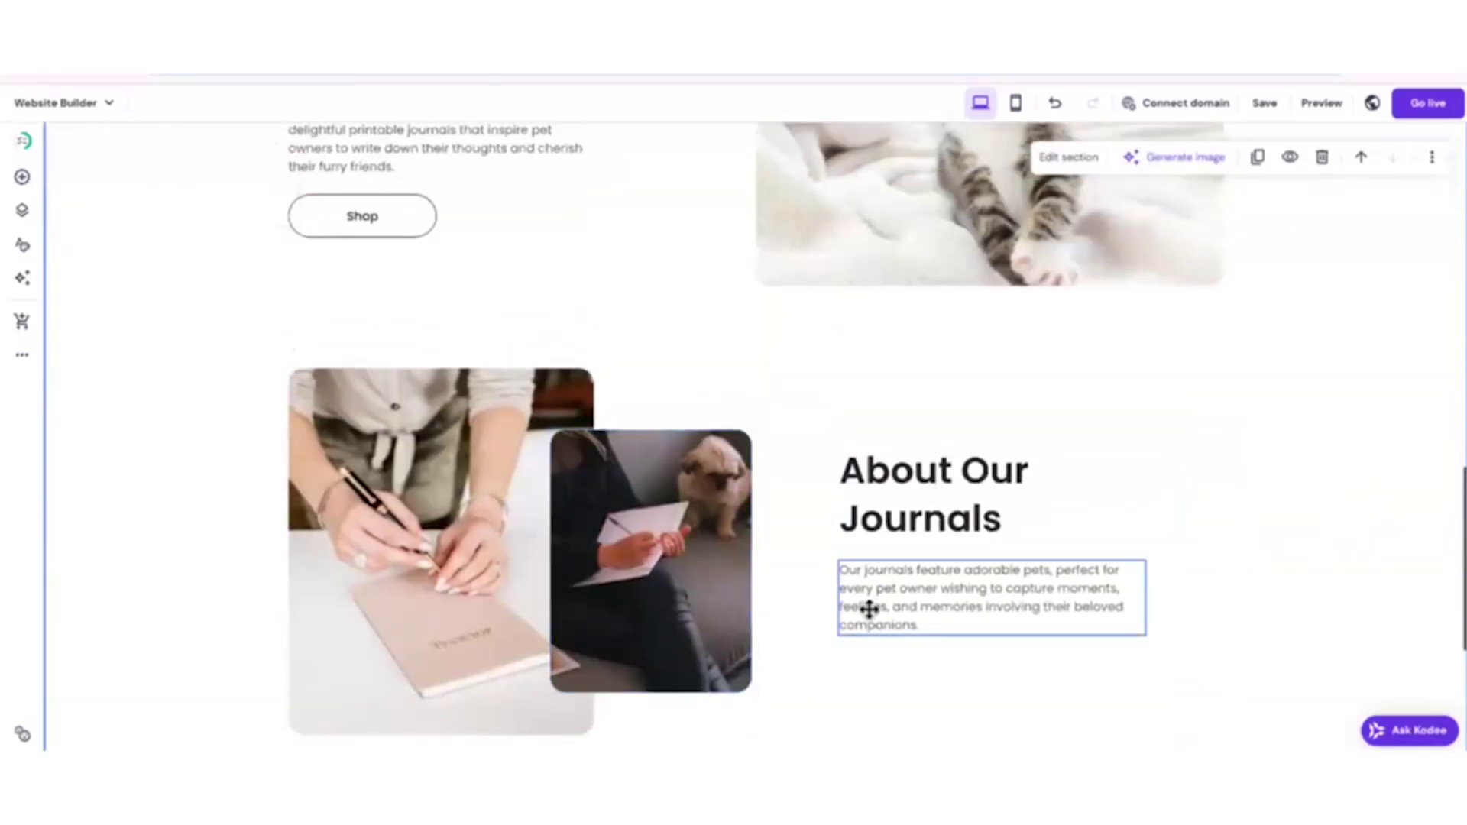
scroll(713, 514, "down", 3)
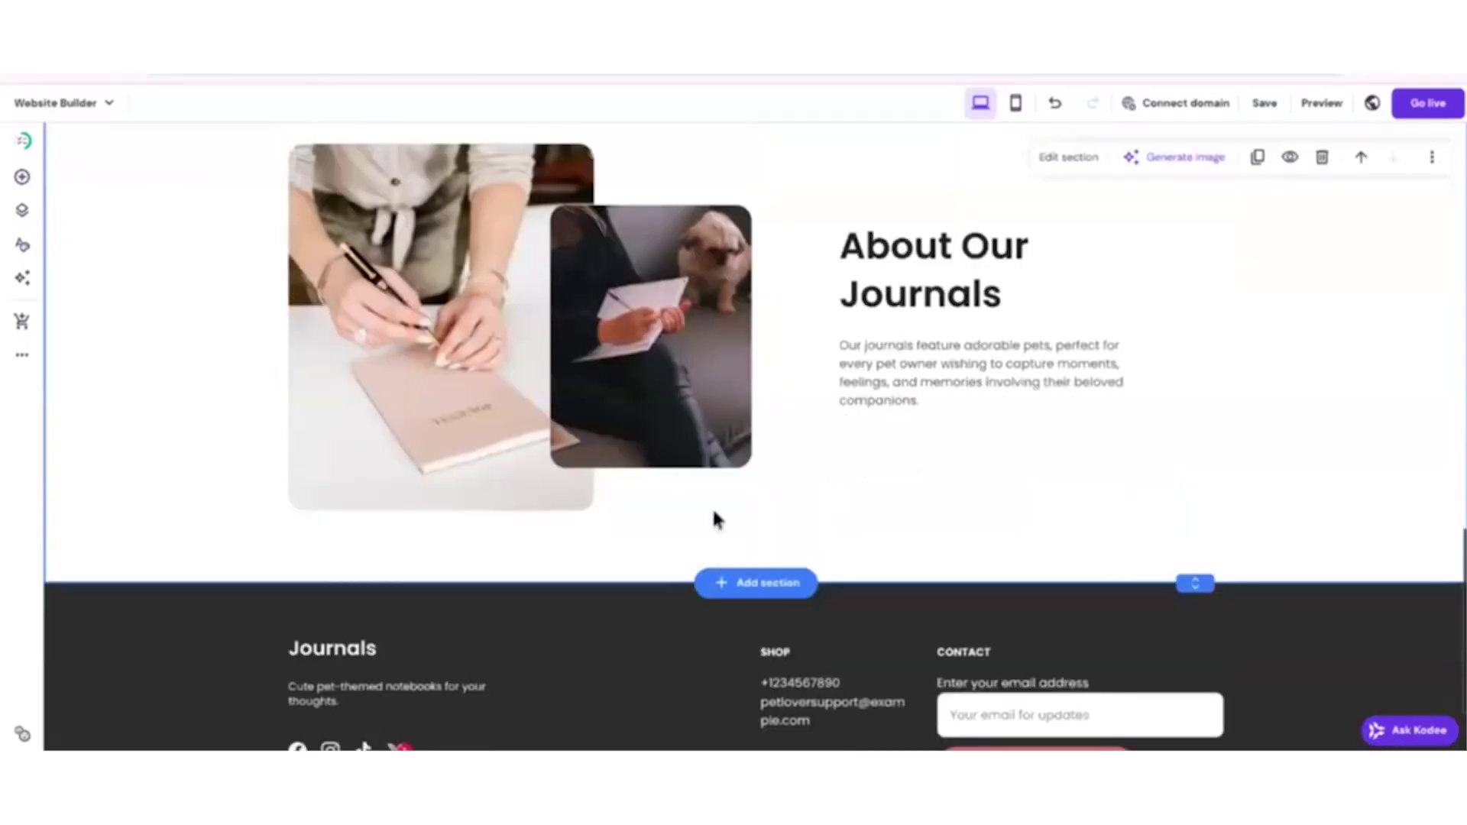
left_click(451, 374)
scroll(449, 313, "down", 2)
scroll(449, 313, "up", 4)
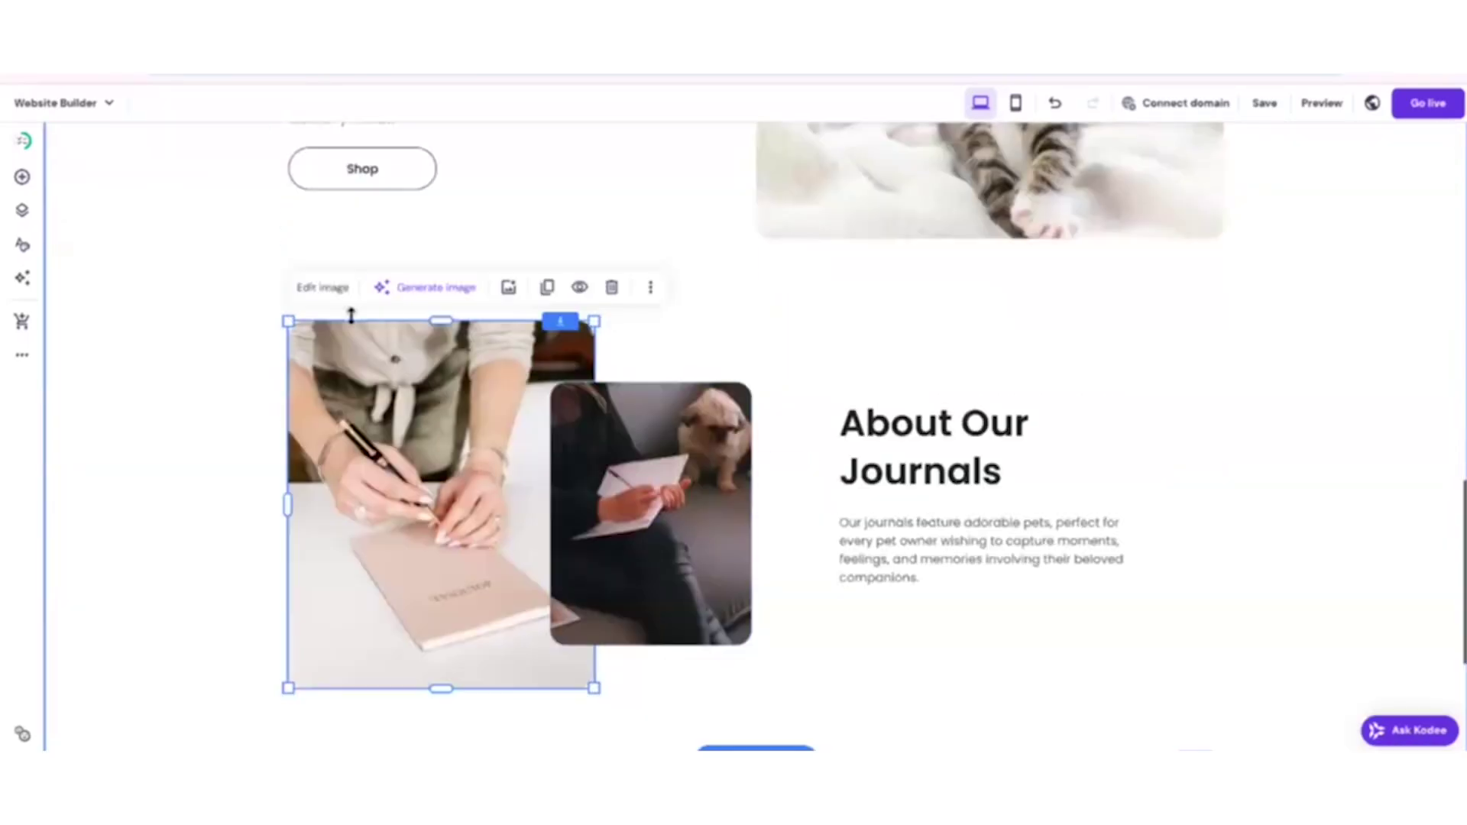
left_click(311, 290)
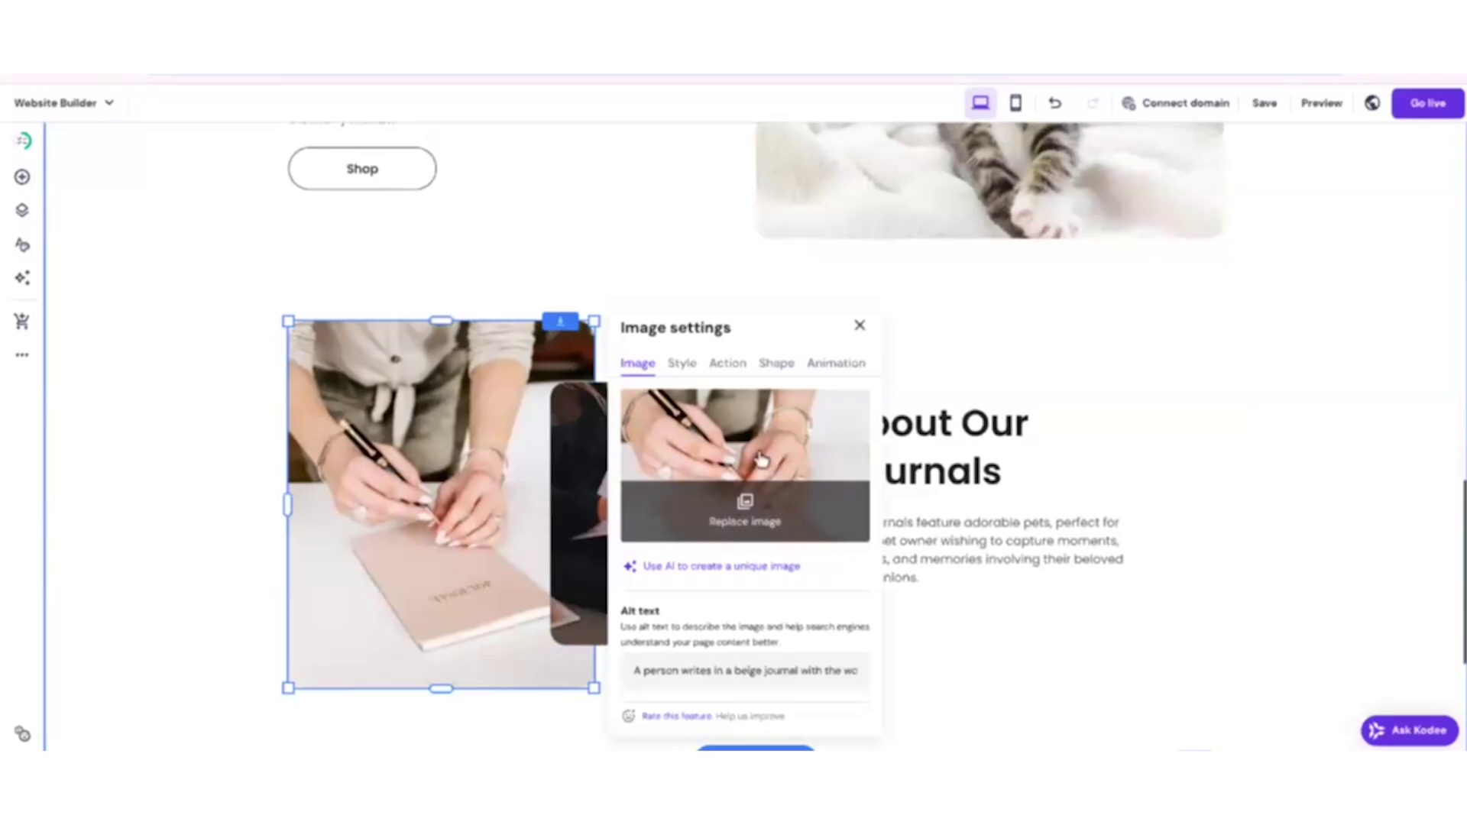
left_click(739, 525)
left_click(673, 218)
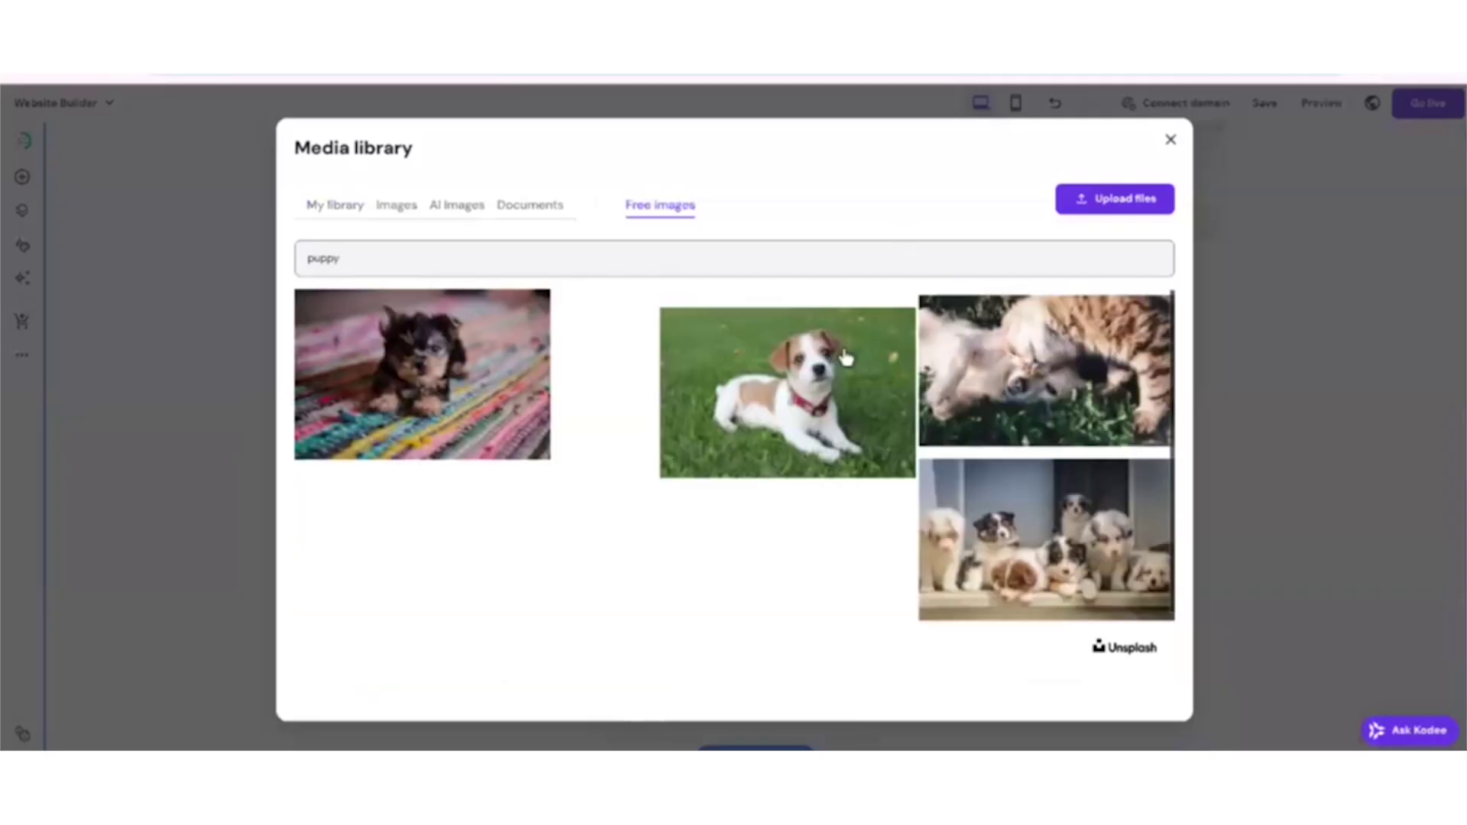
- Replace the photo with the black and white puppy on a plain light background and close the image settings
scroll(1010, 533, "down", 5)
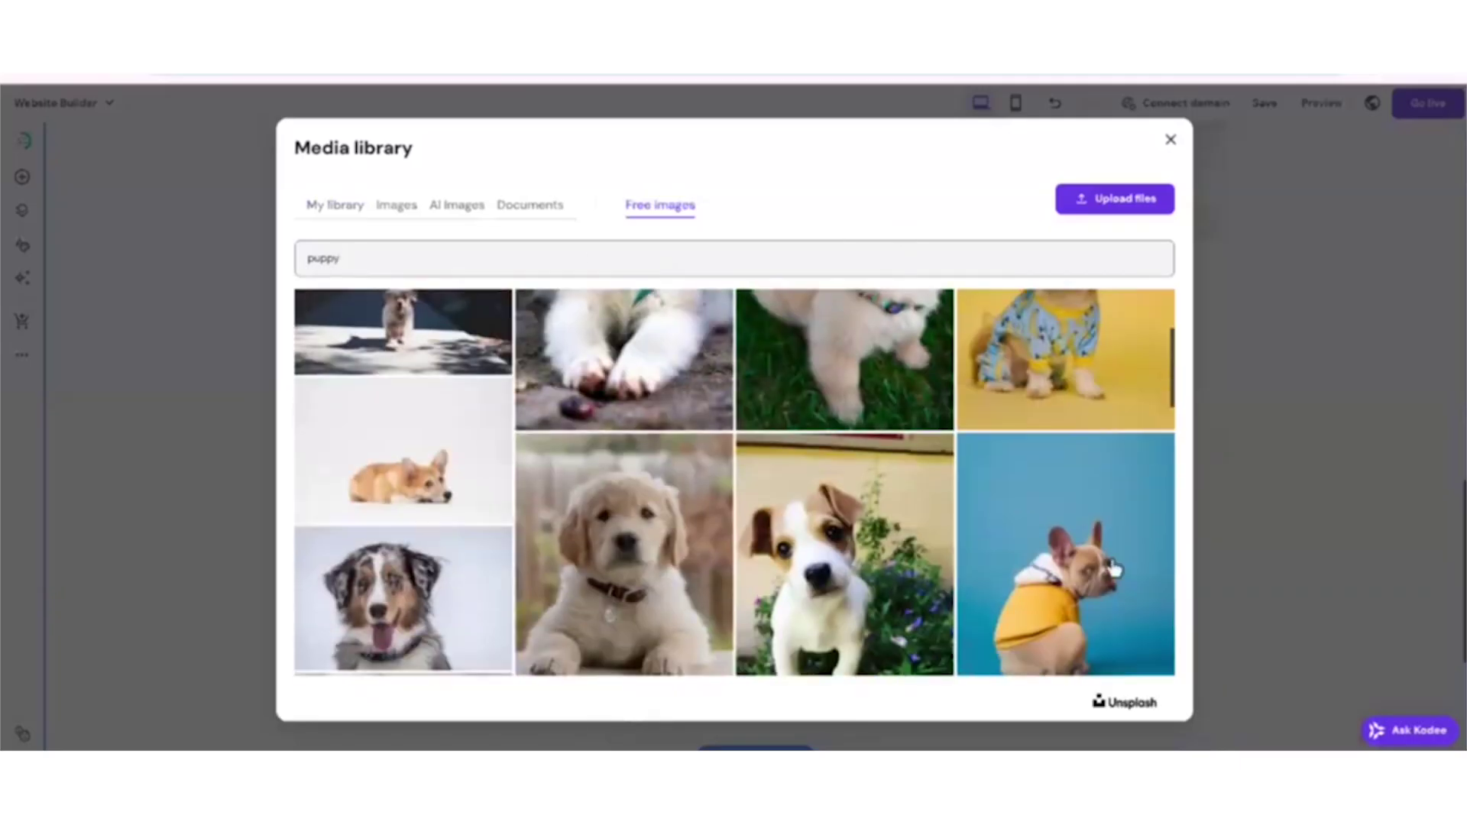
scroll(1077, 556, "up", 1)
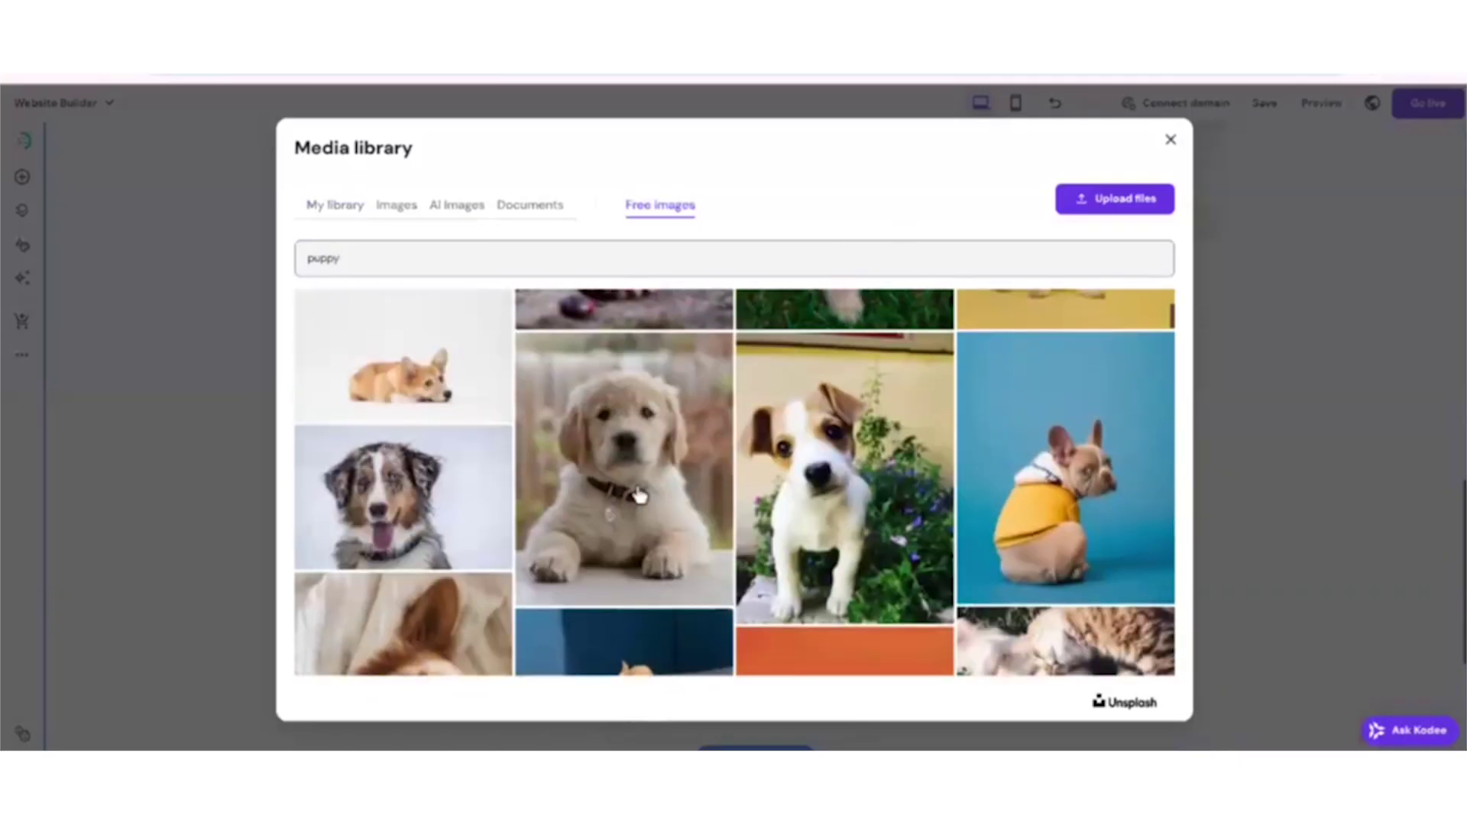
scroll(693, 517, "down", 5)
scroll(997, 628, "down", 10)
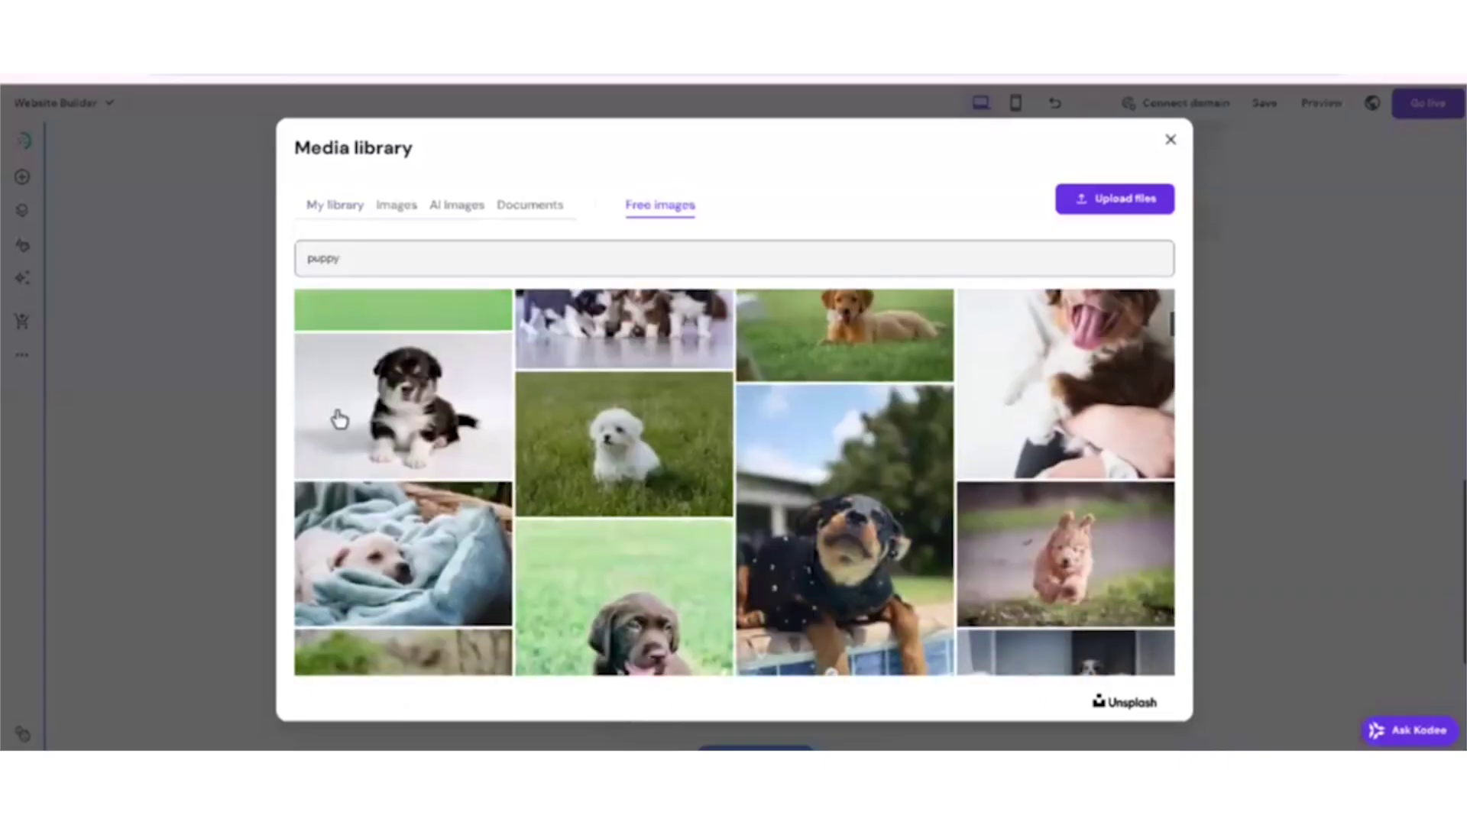
left_click(386, 431)
left_click(1106, 698)
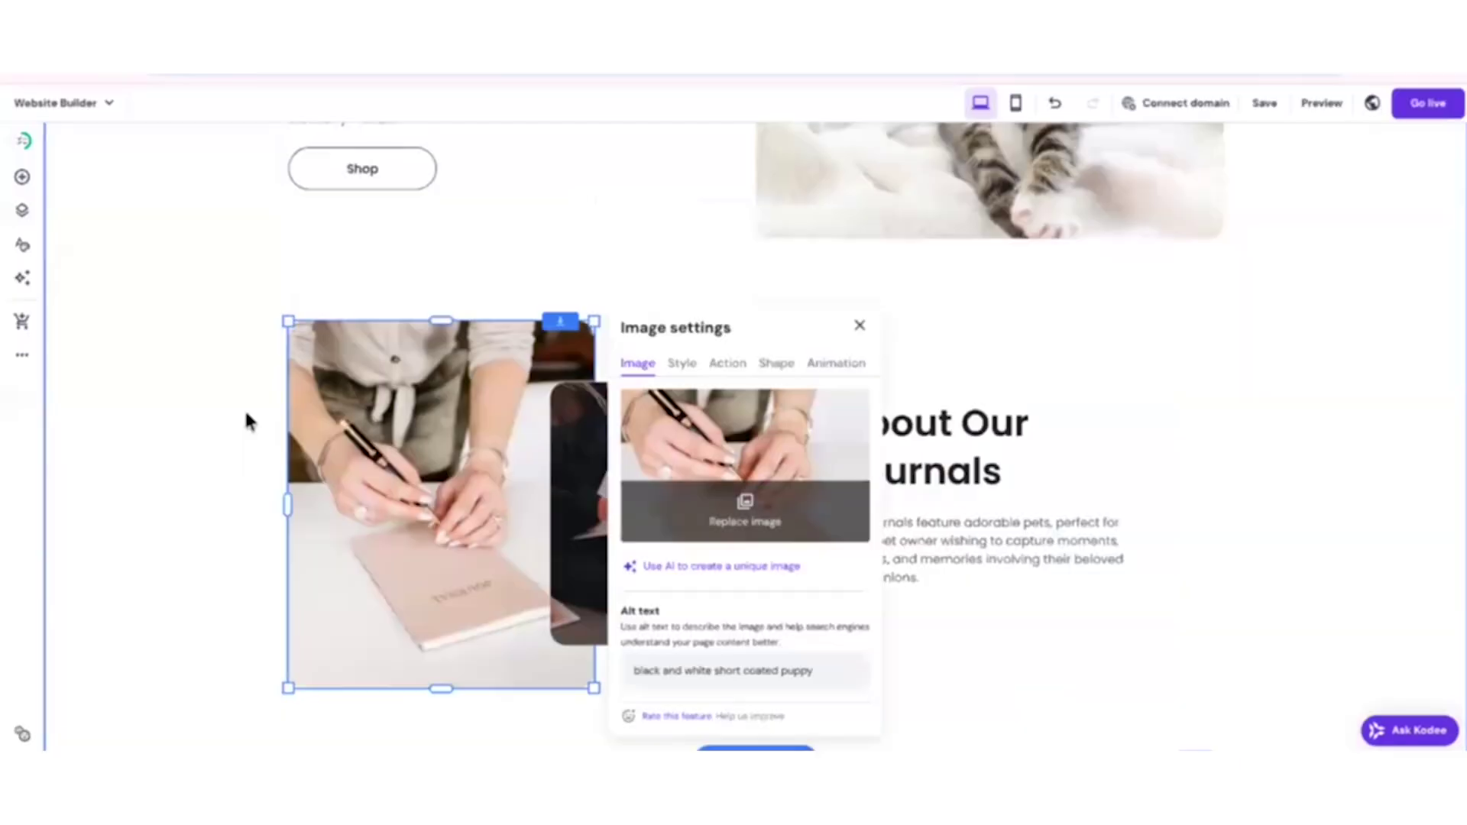
left_click(859, 329)
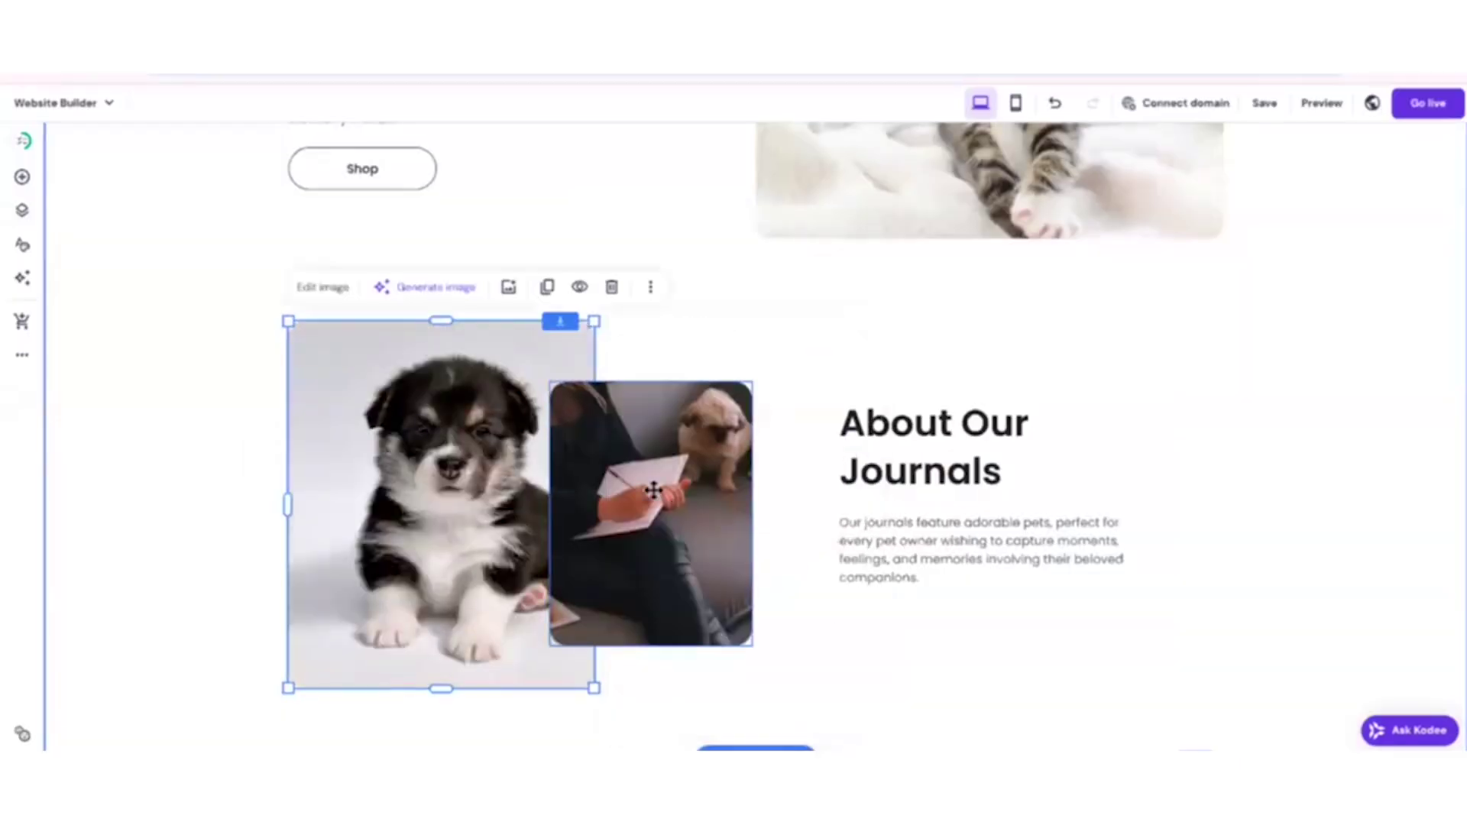
- Start replacing the smaller overlapping photo in the About Our Journals section and search the free images for cat
left_click(648, 486)
left_click(579, 348)
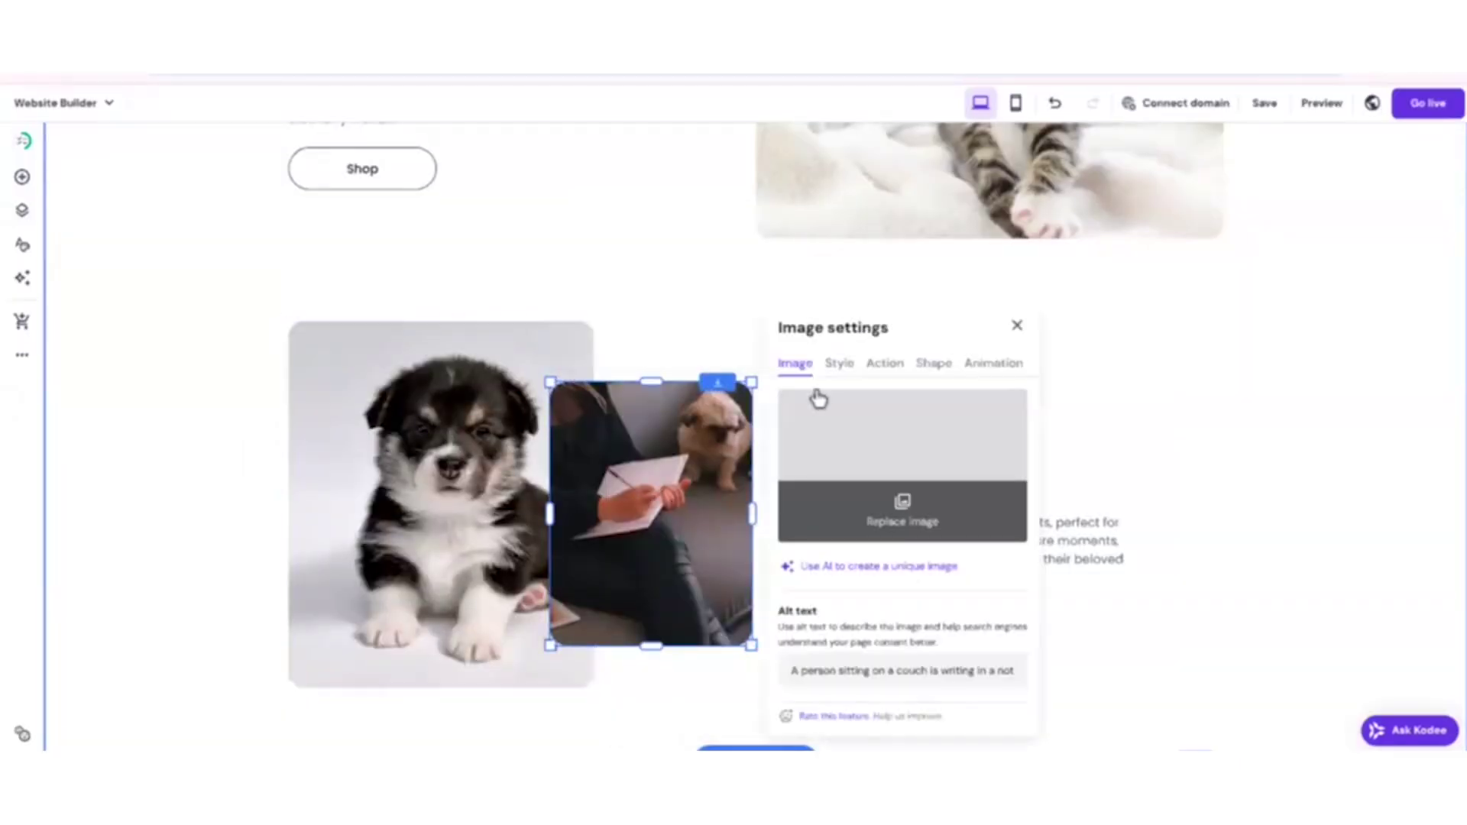
left_click(904, 533)
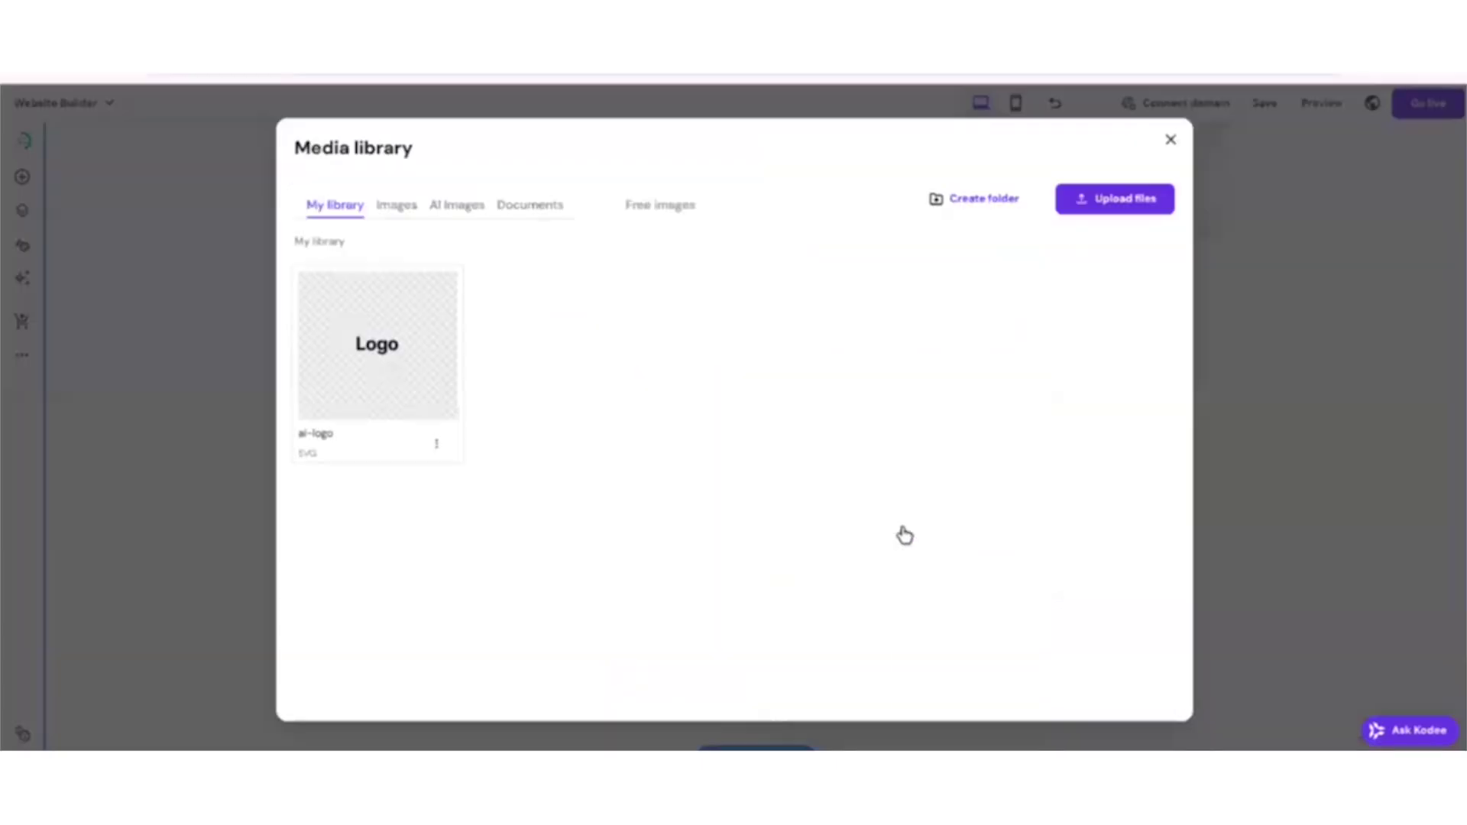
left_click(657, 208)
left_click(503, 258)
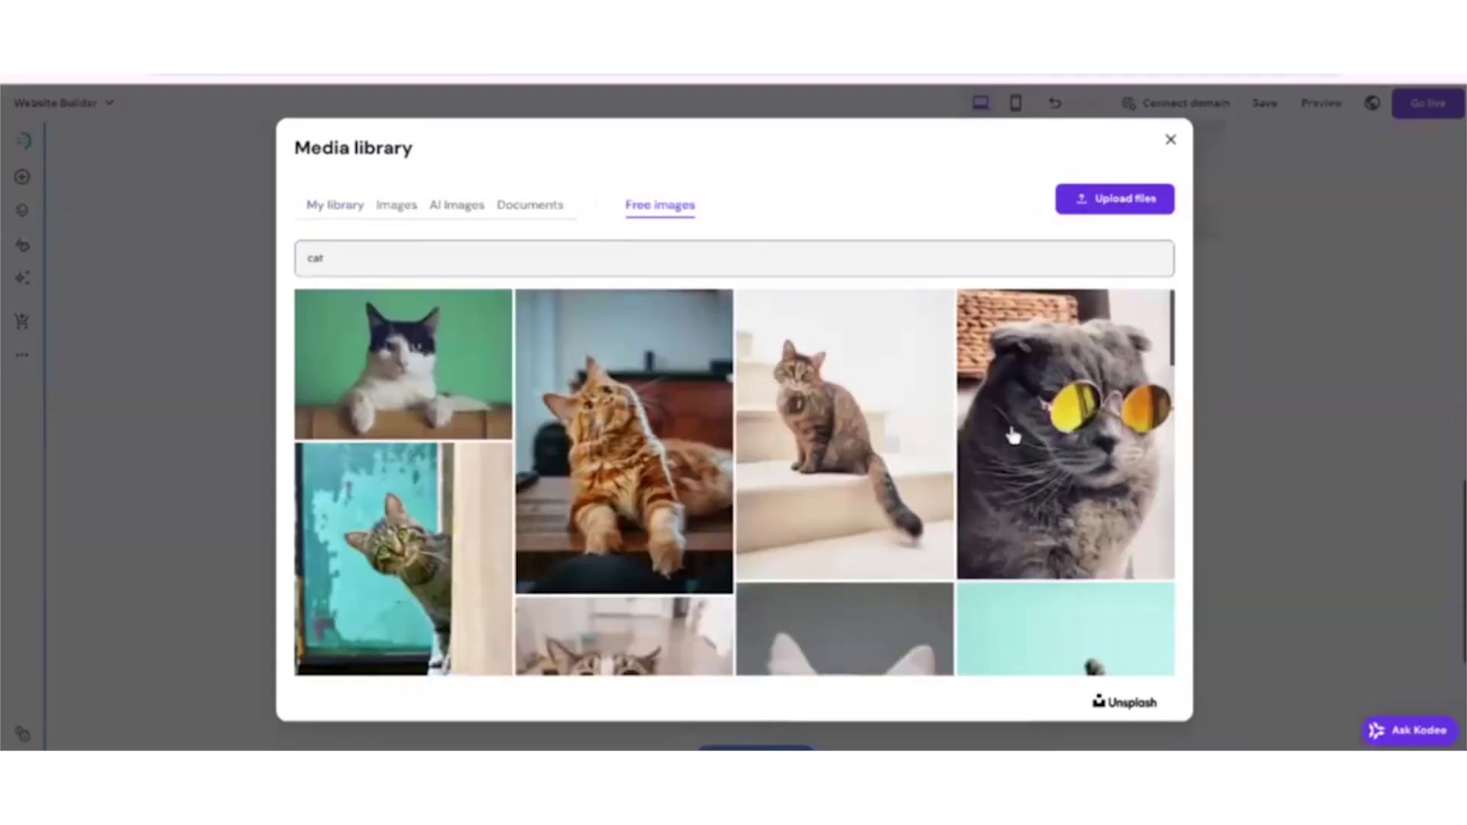
- Replace the smaller overlapping photo with the open-mouthed tabby cat wearing a yellow bandana and close the image settings
scroll(611, 469, "down", 4)
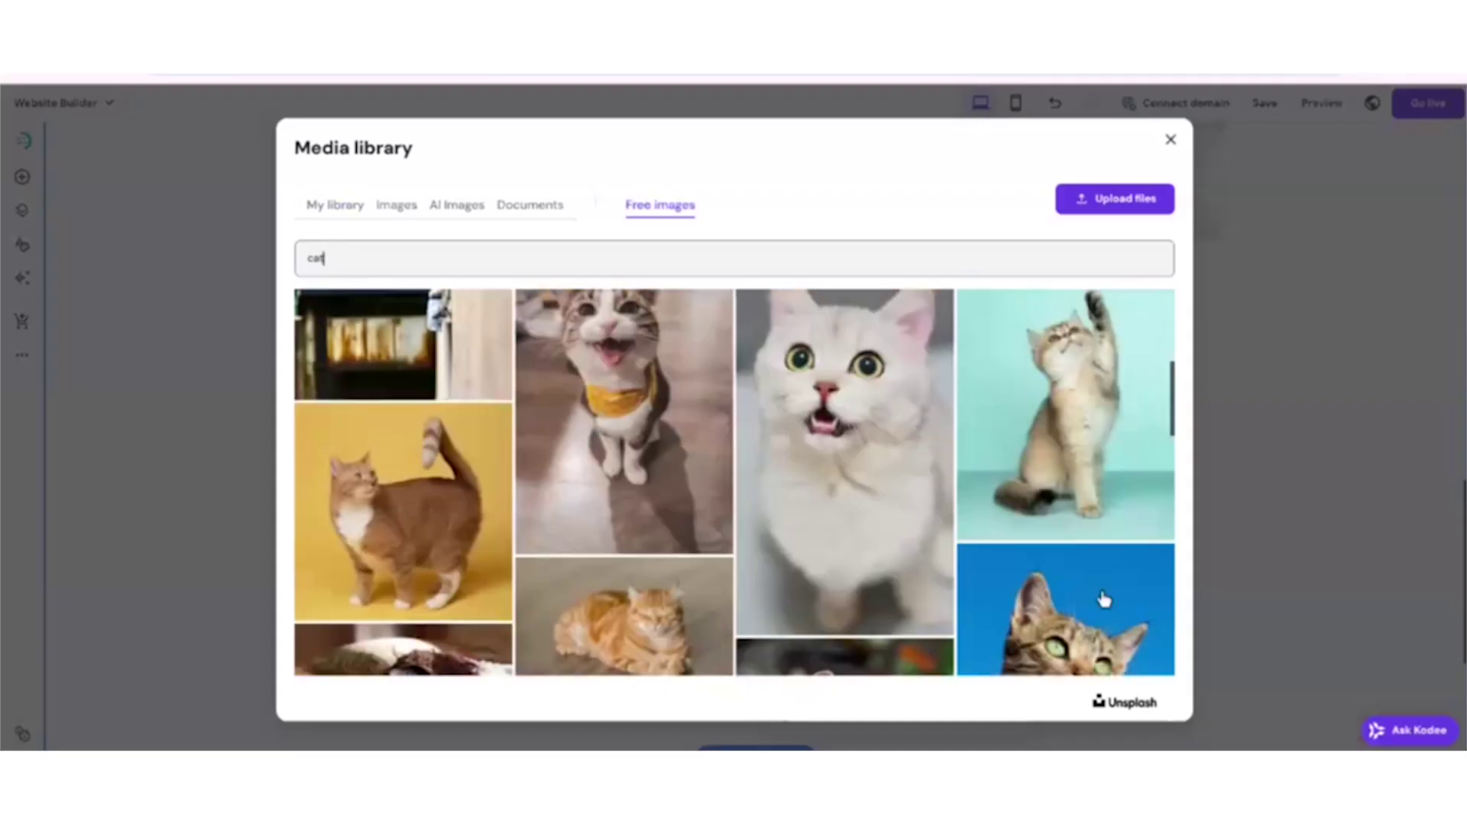
scroll(688, 396, "up", 1)
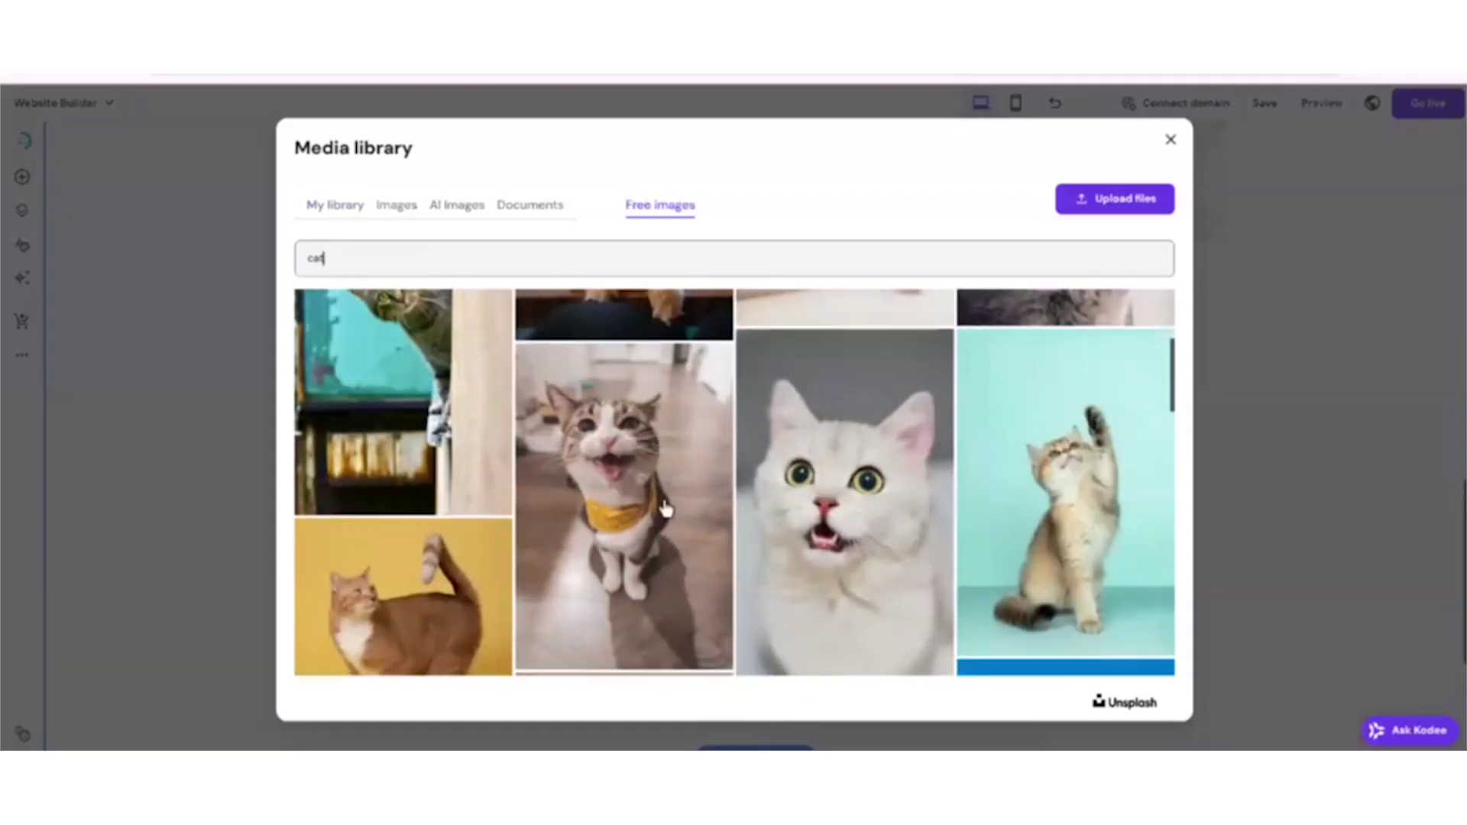
scroll(646, 428, "down", 1)
left_click(640, 413)
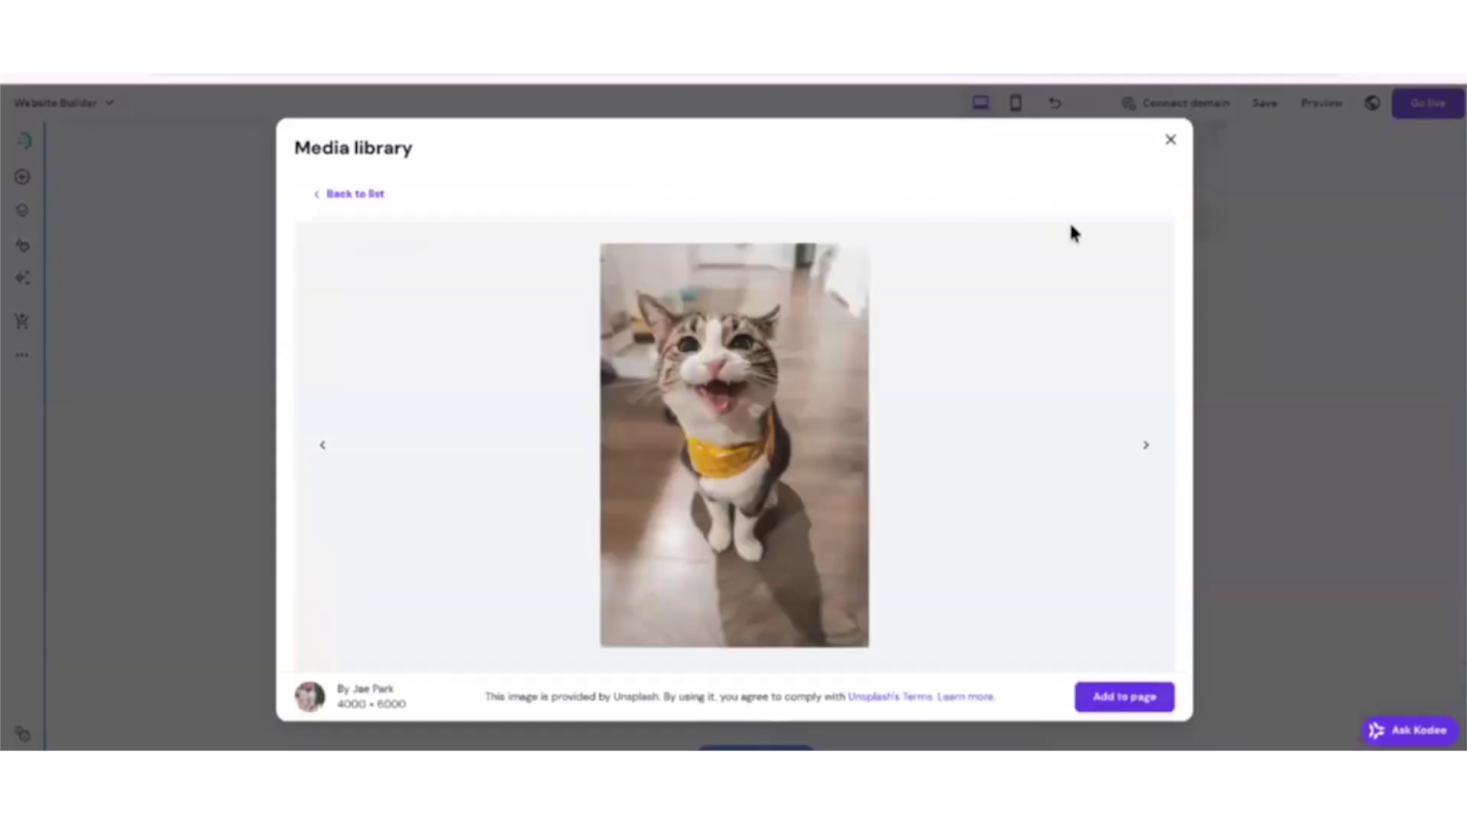
left_click(1134, 702)
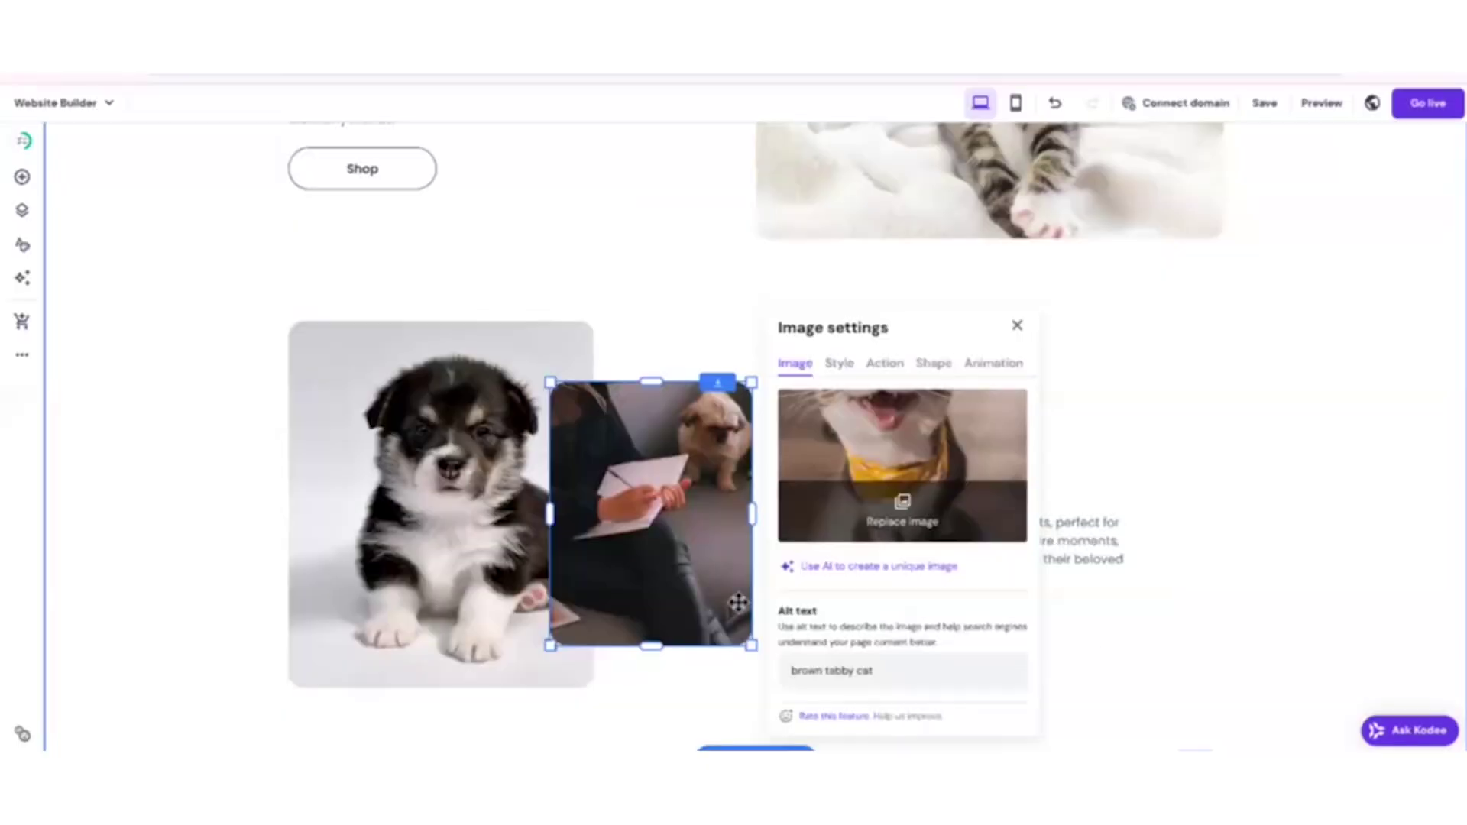
left_click(1222, 385)
- Review the home page's updated photos, product list and footer, ending at the announcement banner and hero section
scroll(1319, 543, "down", 3)
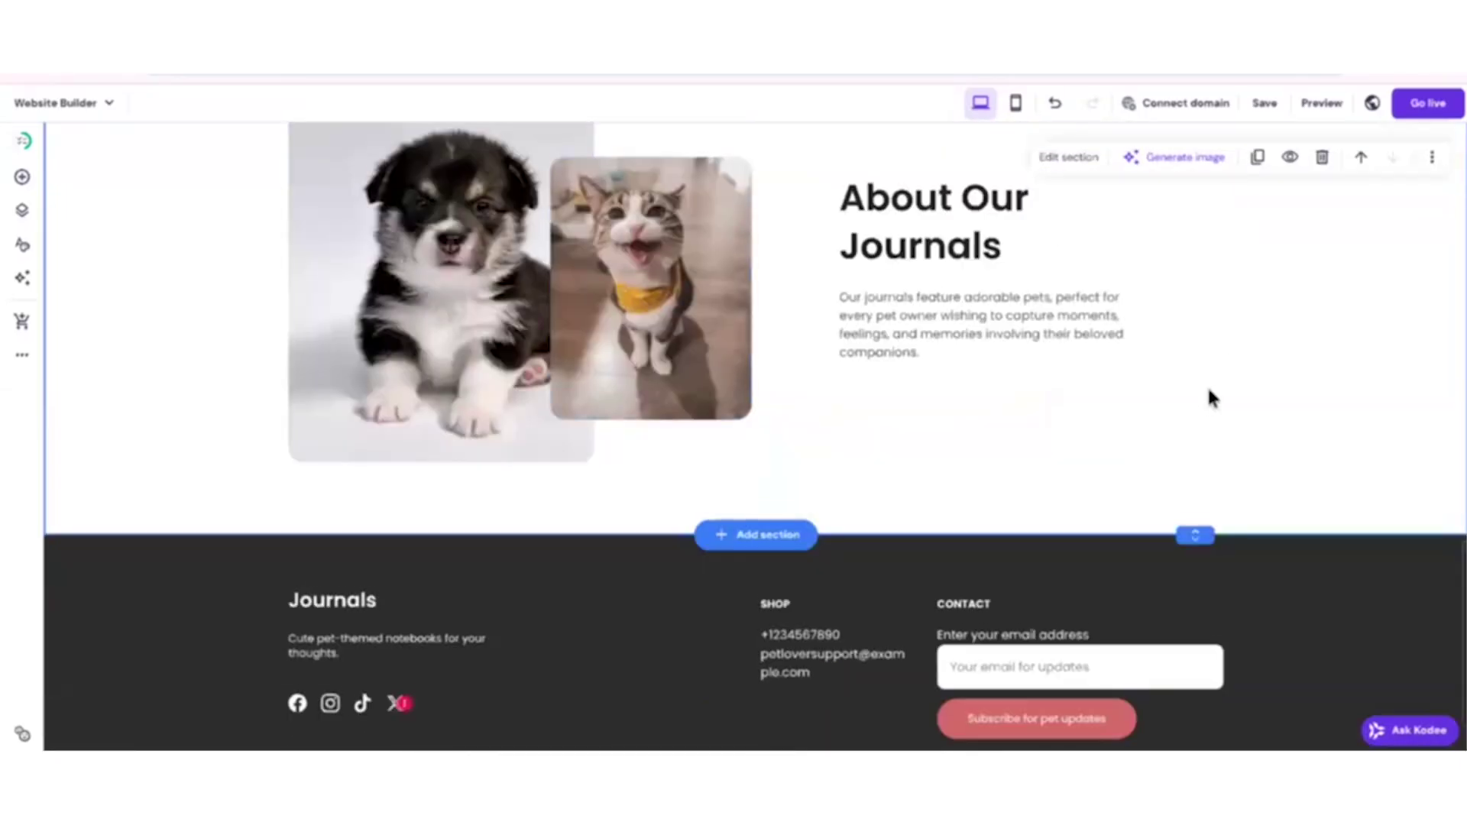
scroll(1209, 396, "down", 2)
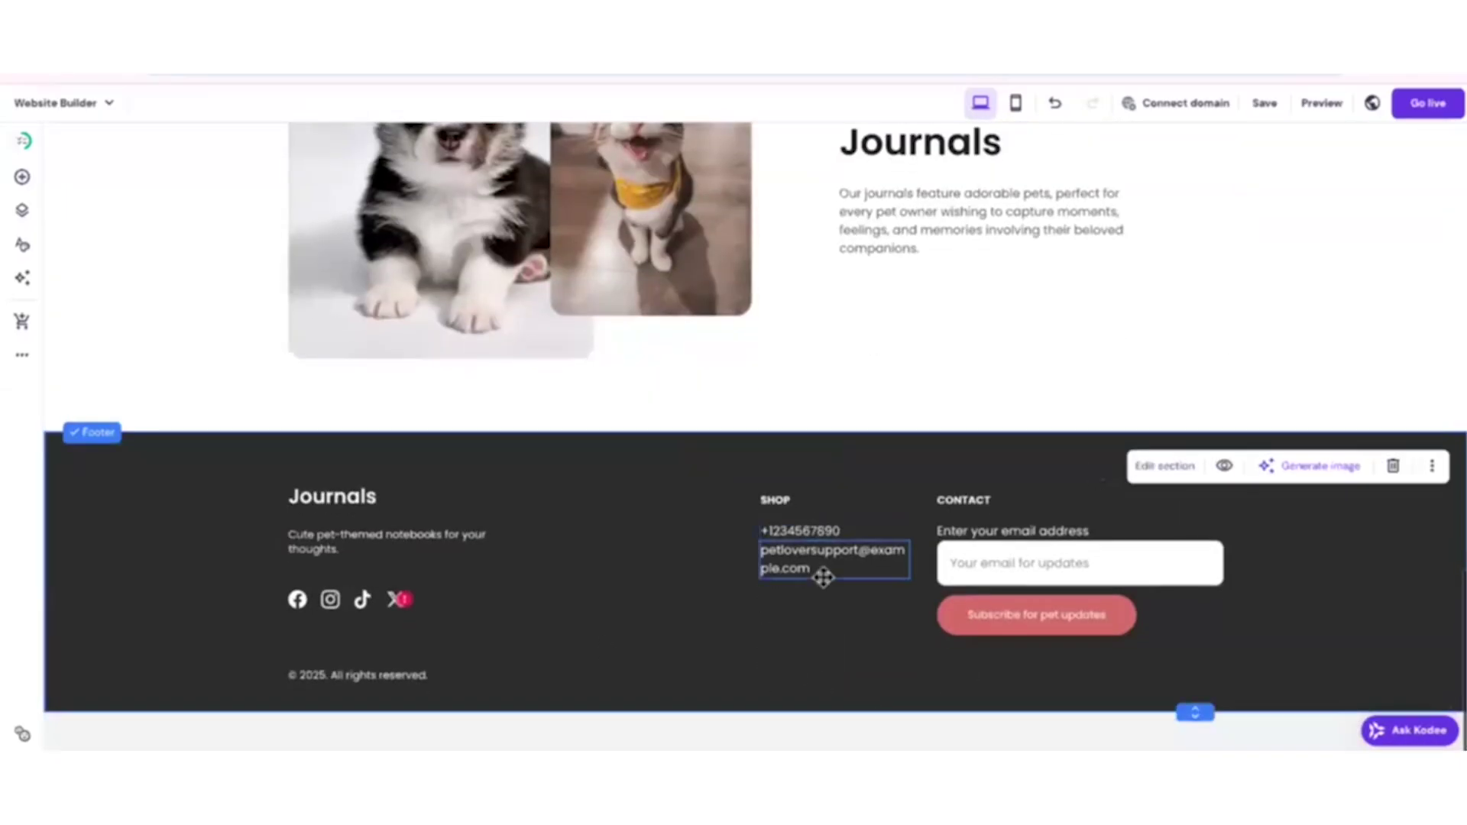
scroll(823, 576, "up", 15)
scroll(917, 466, "down", 5)
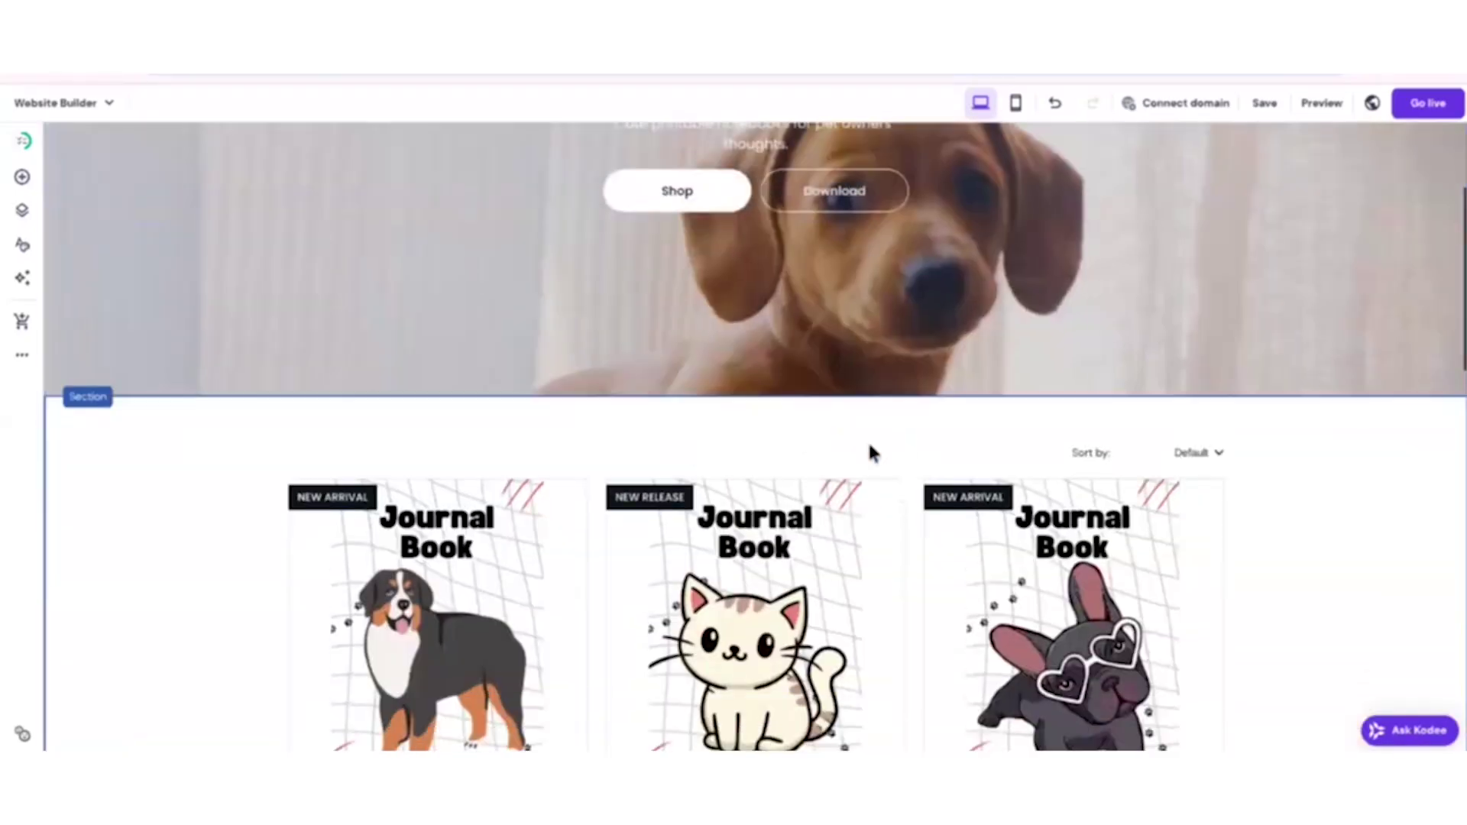
scroll(879, 455, "up", 3)
scroll(887, 456, "down", 9)
scroll(825, 423, "up", 2)
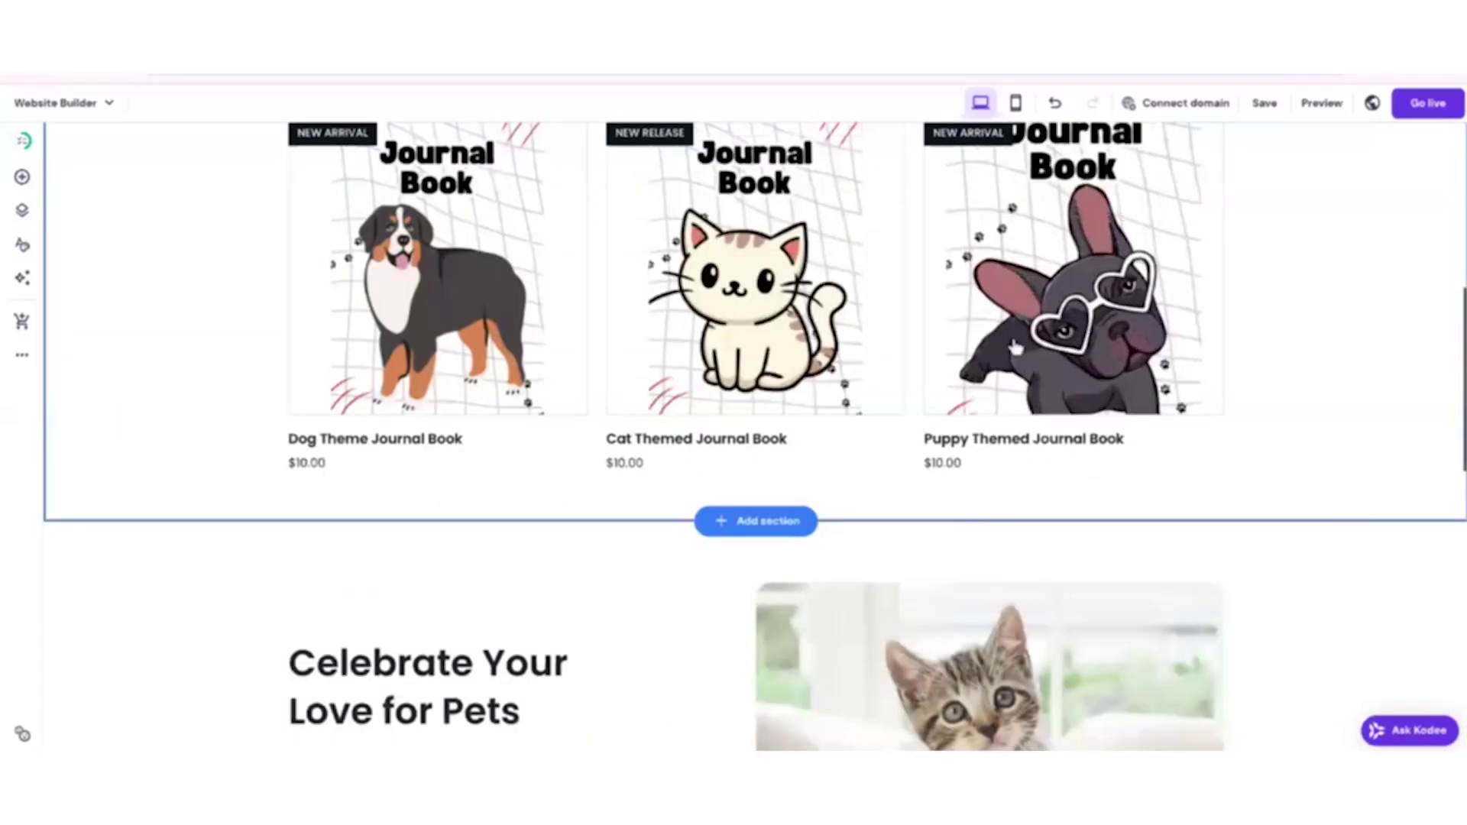
scroll(1070, 397, "up", 6)
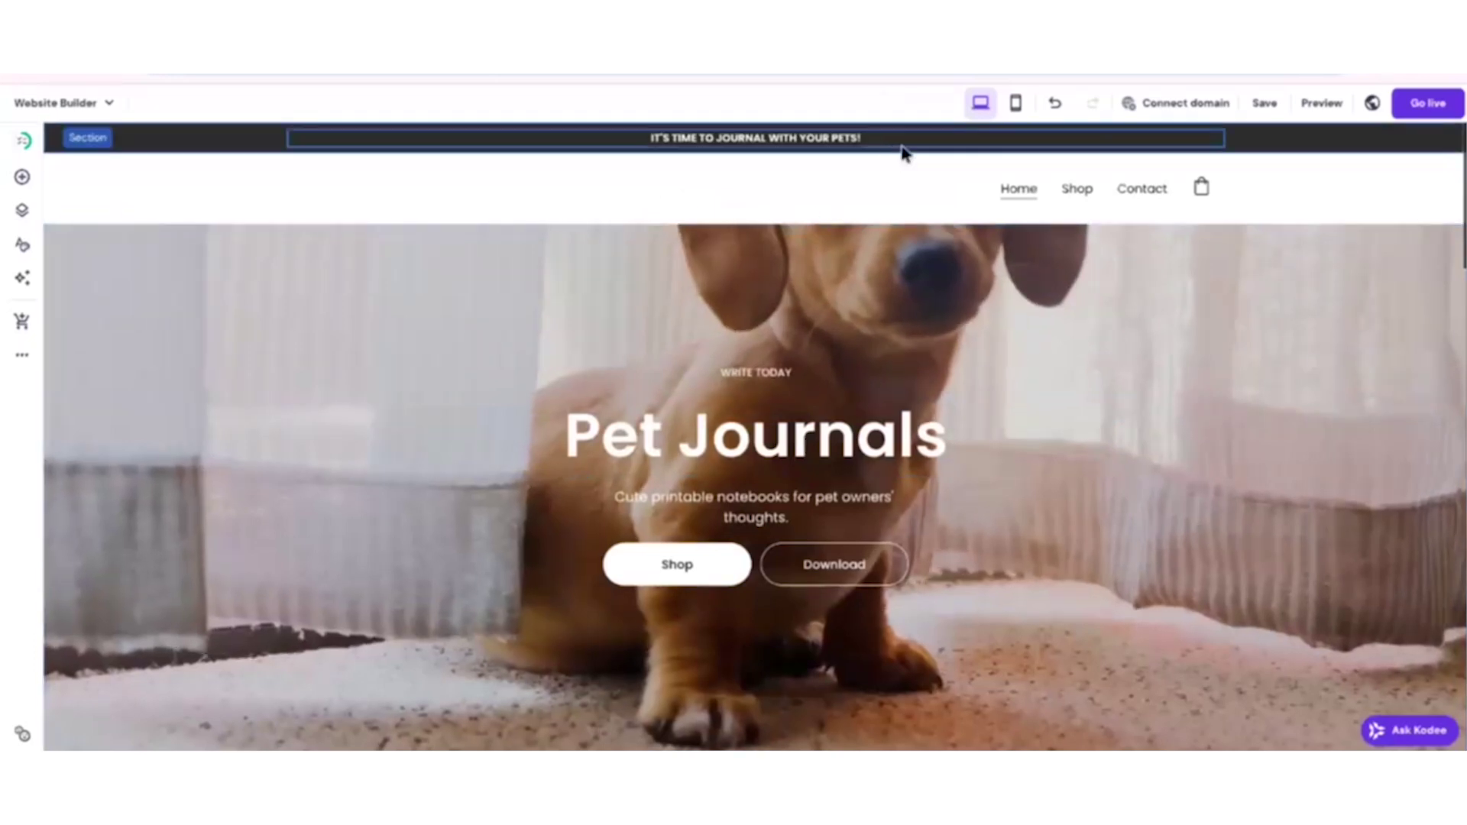
- Add a Single product section from the Online store category between the About Our Journals section and the footer
scroll(902, 152, "down", 15)
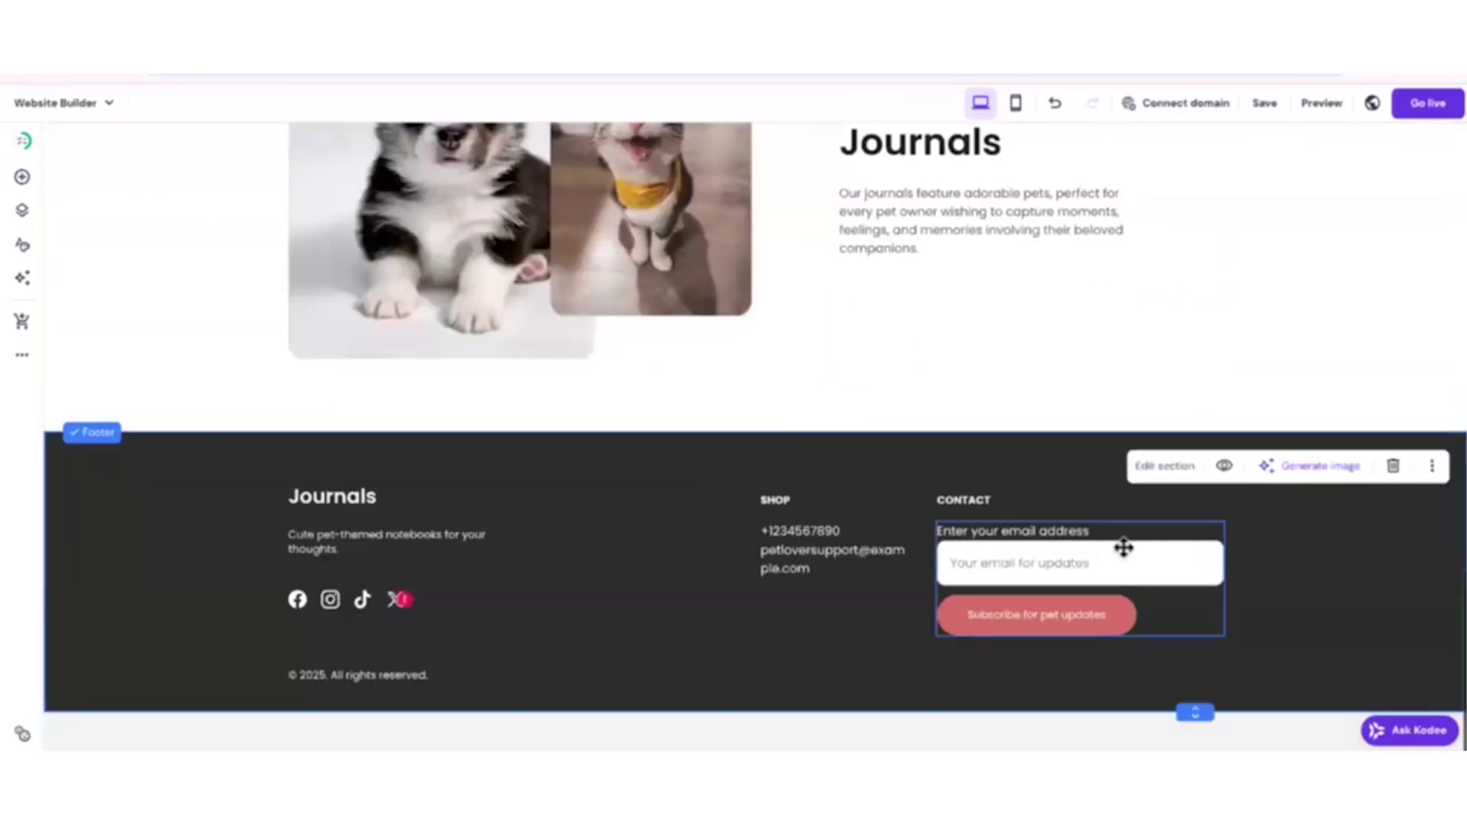
mouse_move(687, 418)
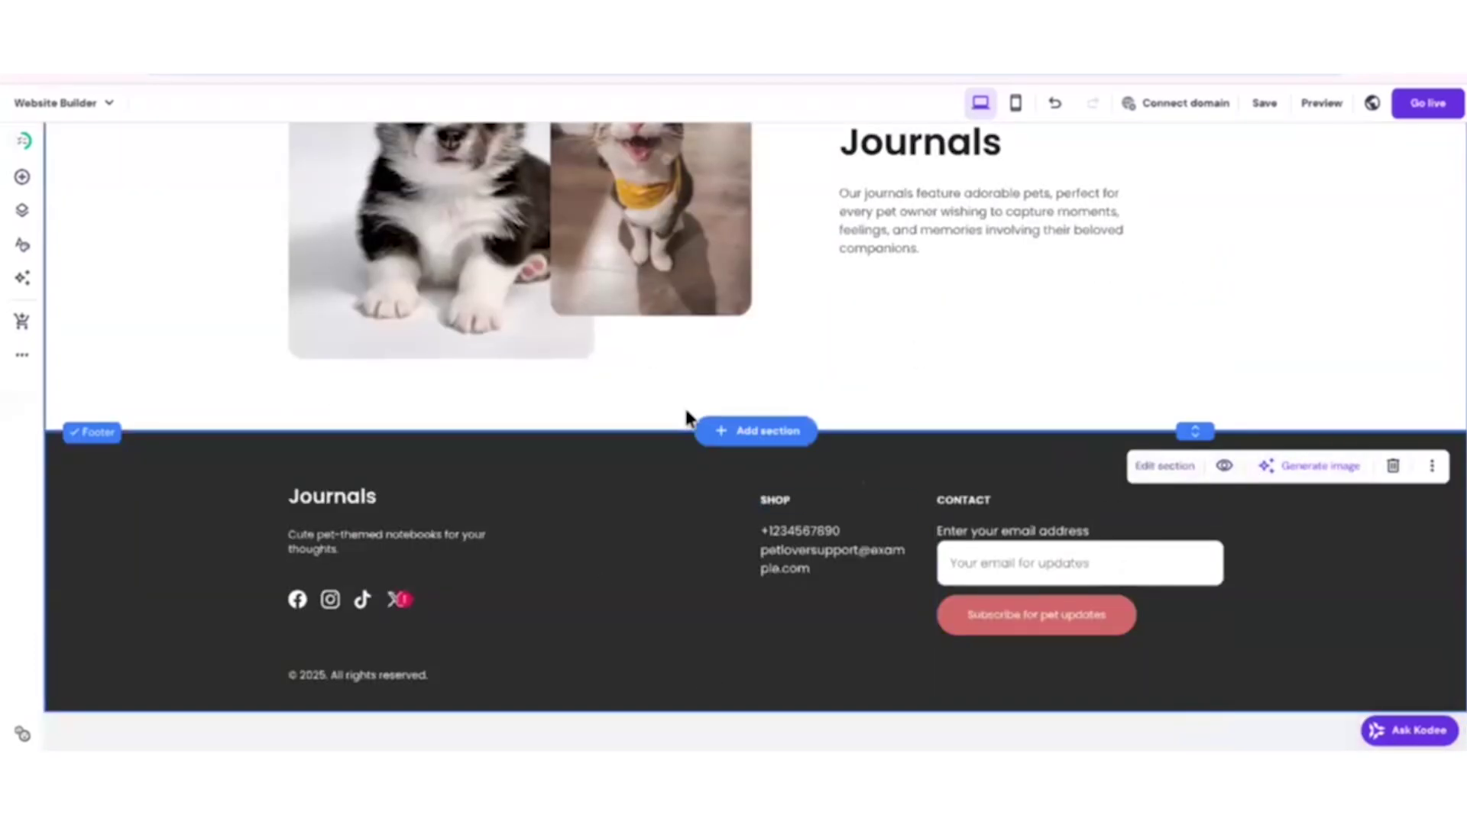
left_click(769, 433)
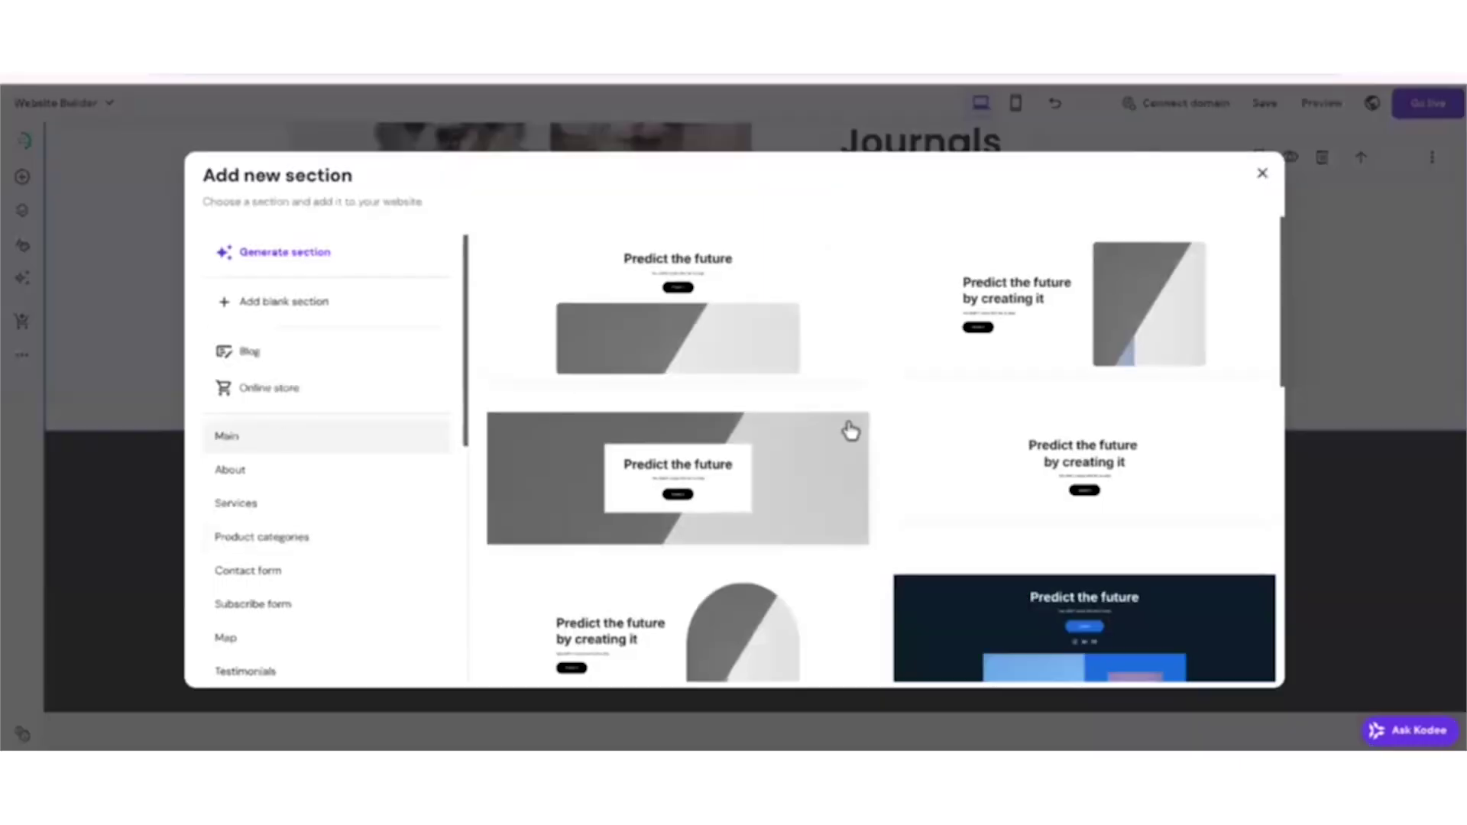
left_click(288, 394)
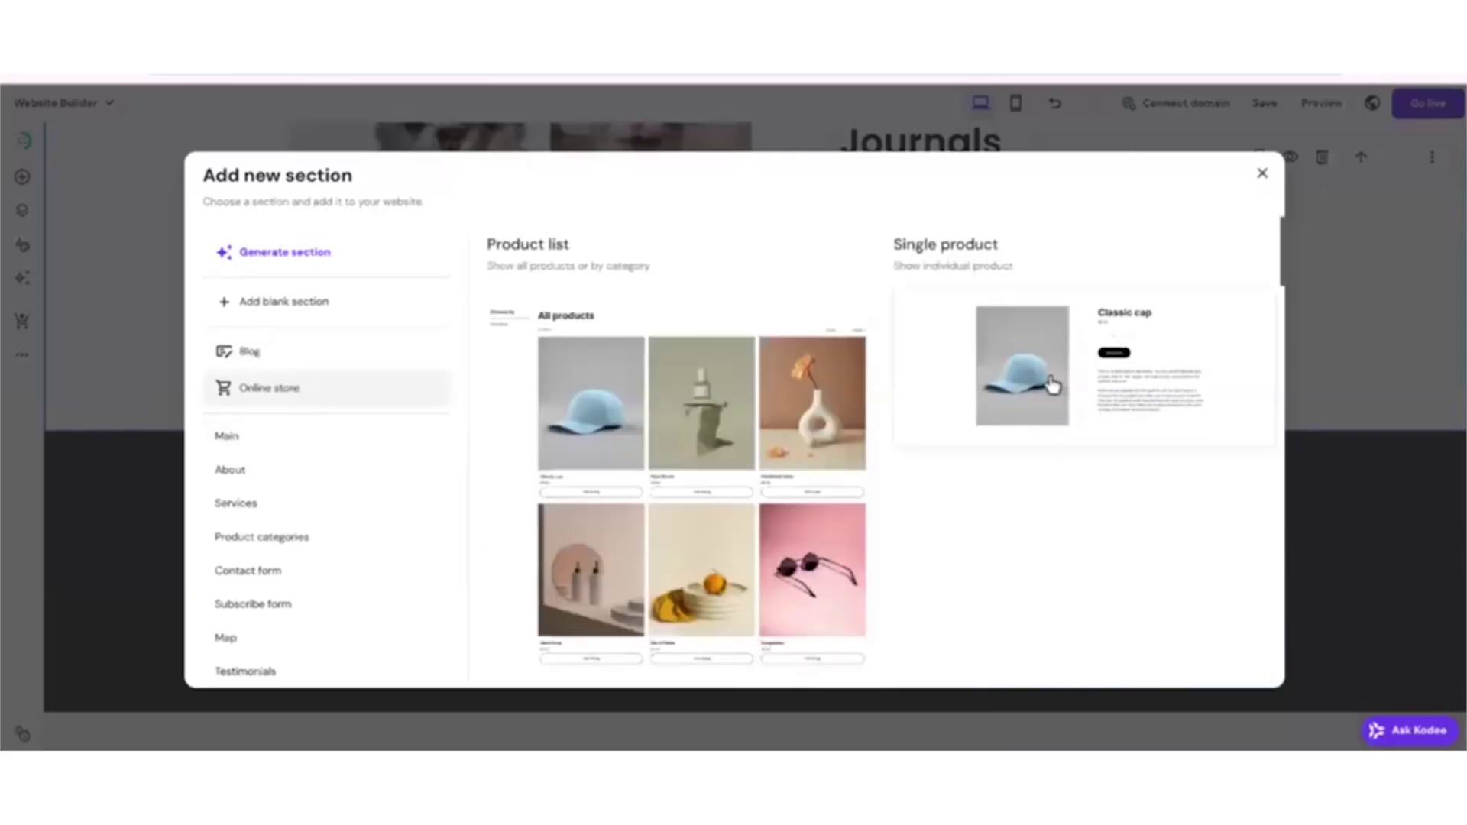
left_click(1051, 382)
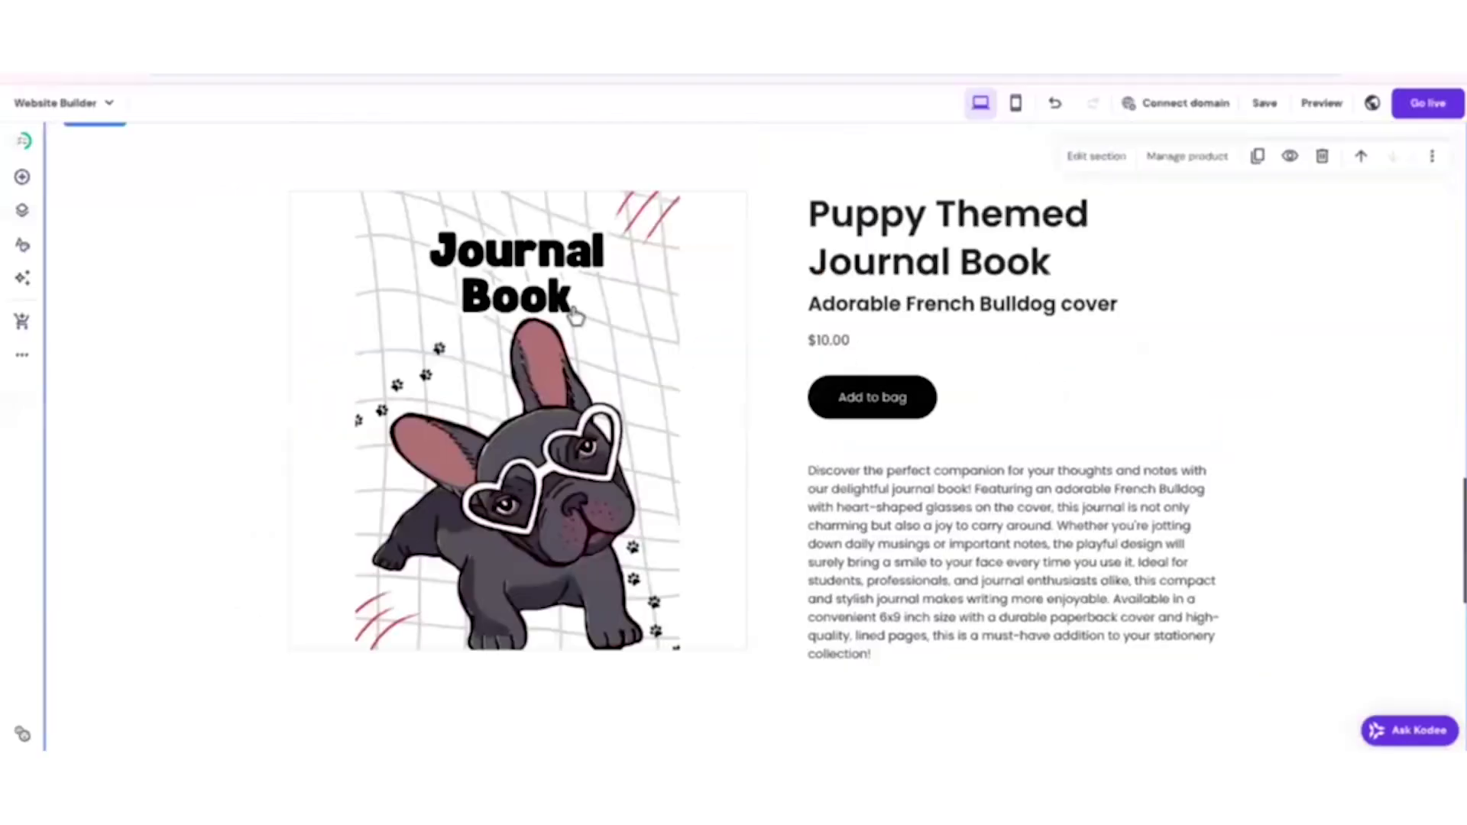
- Examine the new product section and its You may also like row within the page layout
scroll(1108, 426, "down", 10)
scroll(1111, 550, "up", 5)
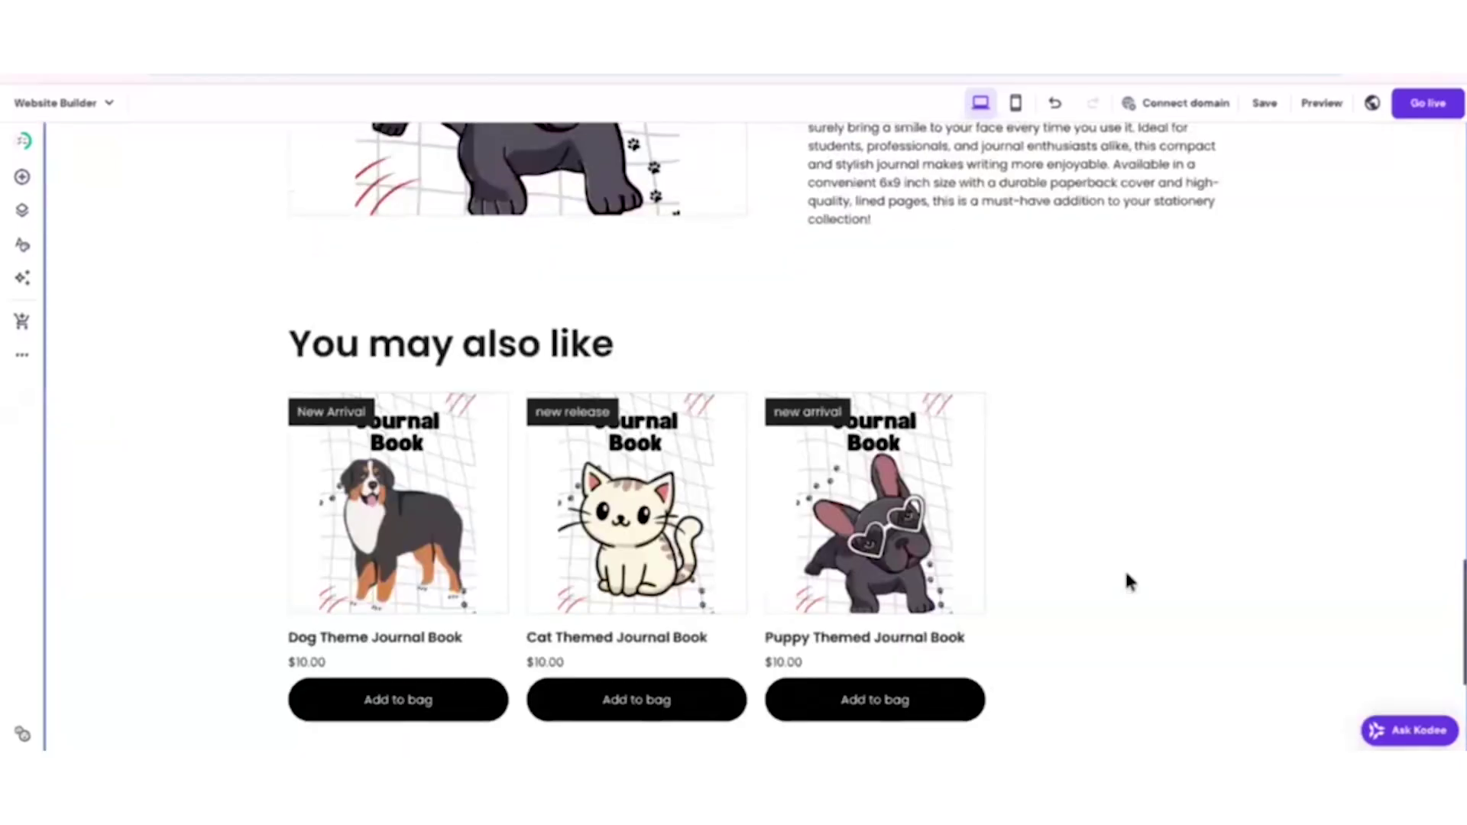
scroll(1129, 582, "up", 10)
scroll(815, 623, "down", 12)
scroll(727, 430, "up", 20)
scroll(614, 395, "down", 20)
scroll(927, 475, "down", 6)
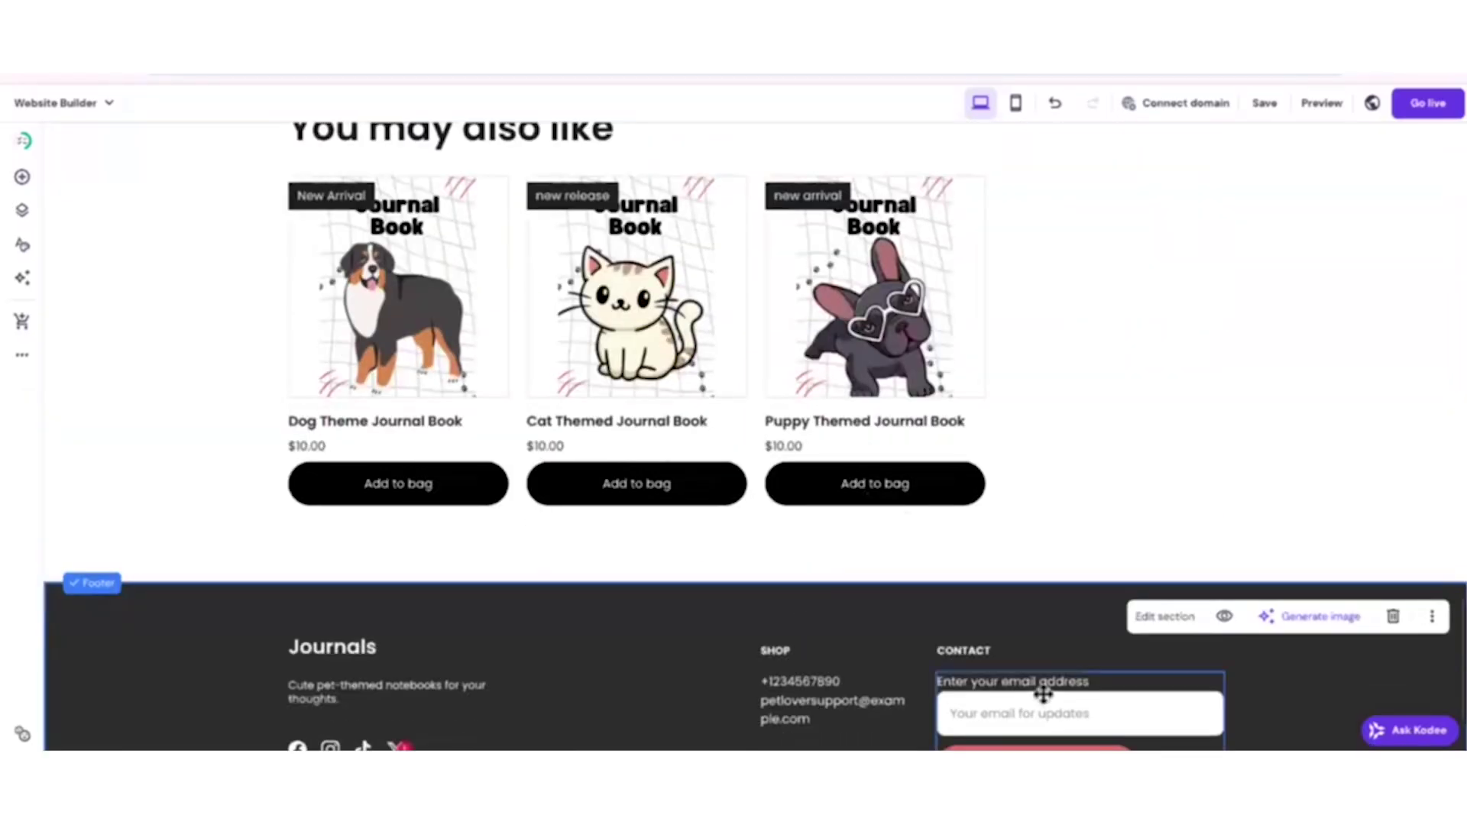
- Set the footer's background color to #56525d by sampling the puppy journal's French Bulldog illustration, and close the section settings
left_click(1153, 614)
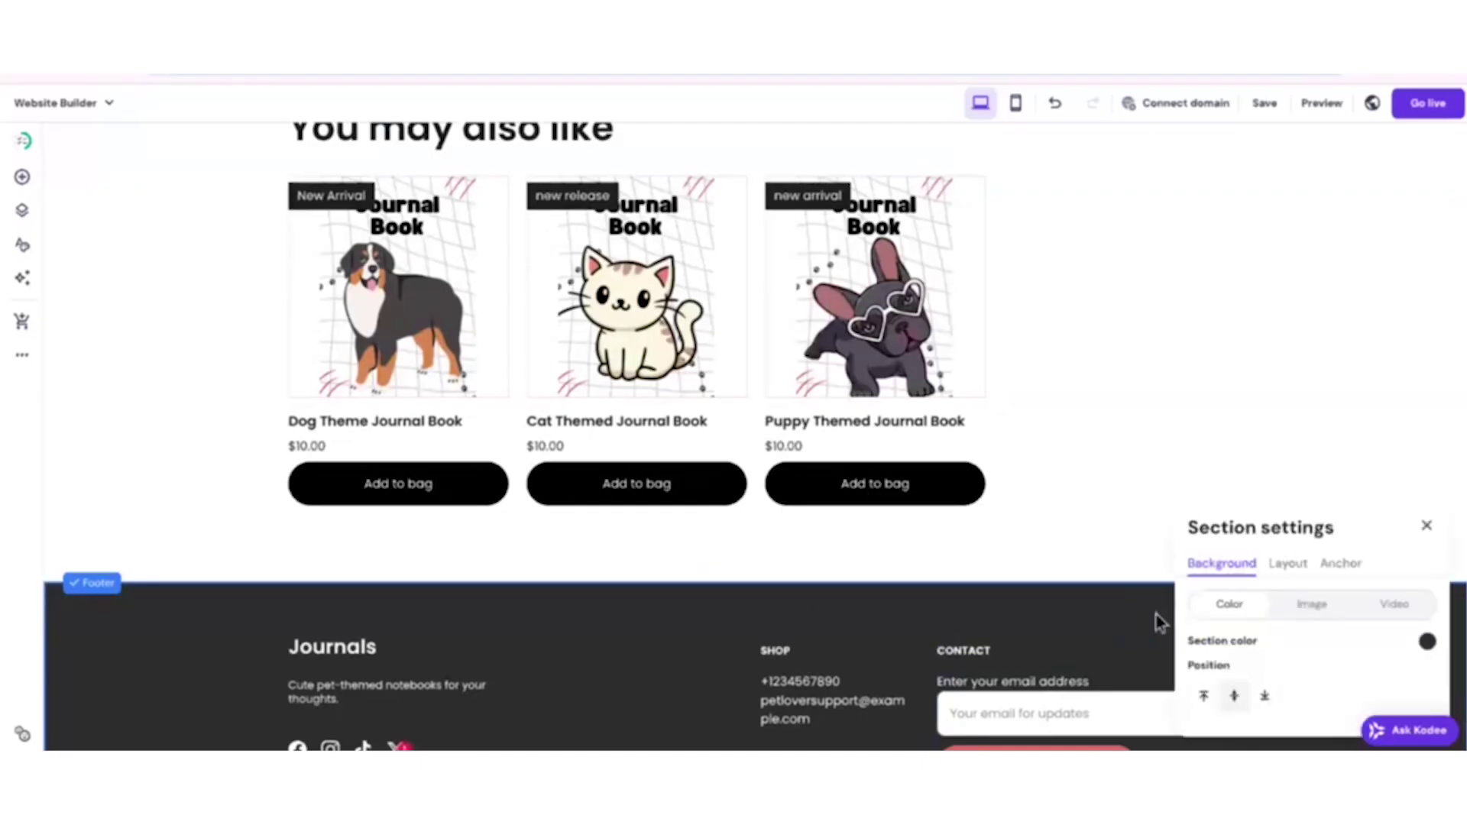
left_click(1426, 644)
left_click(1094, 709)
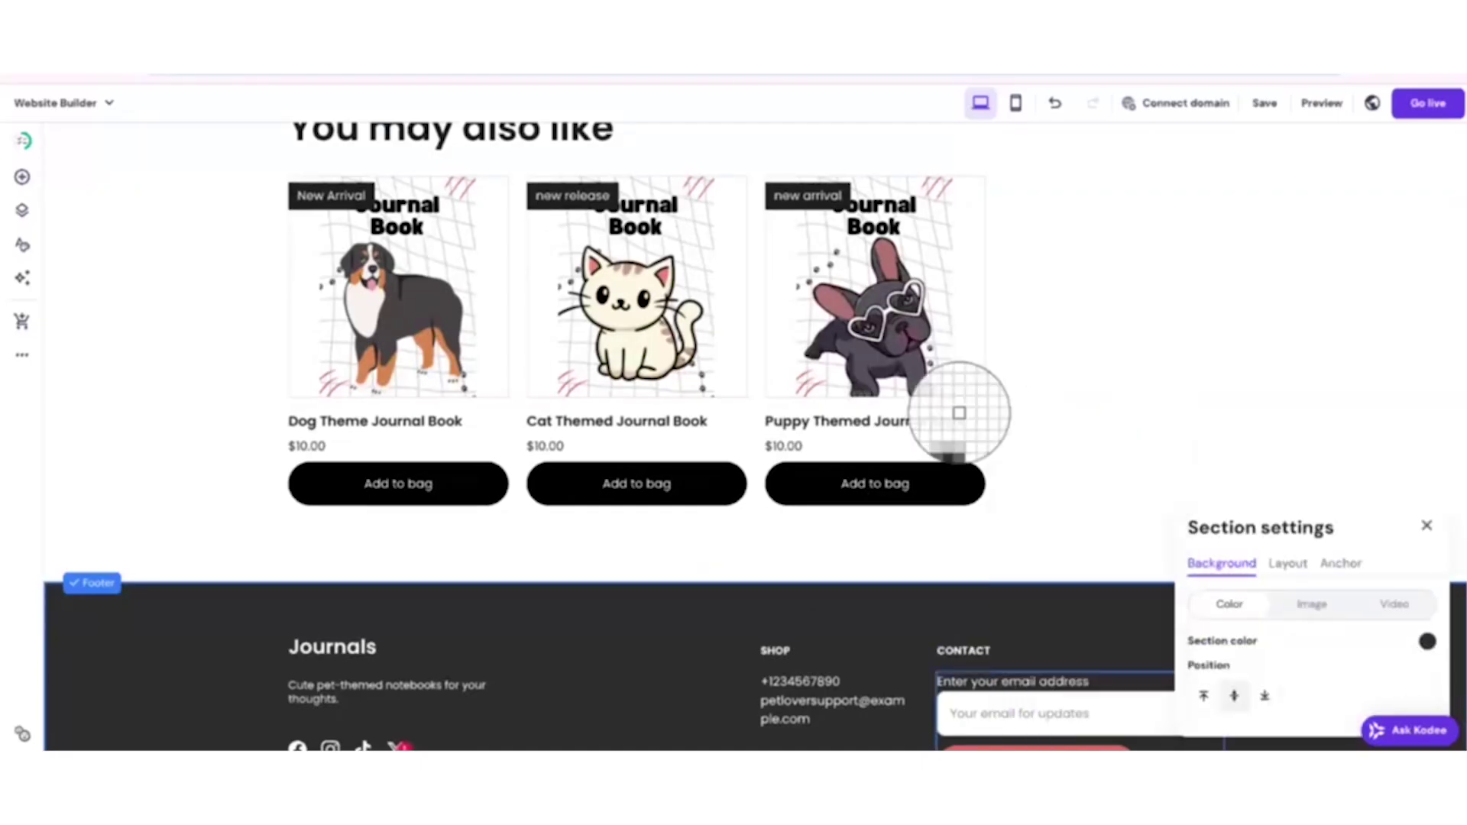
left_click(886, 286)
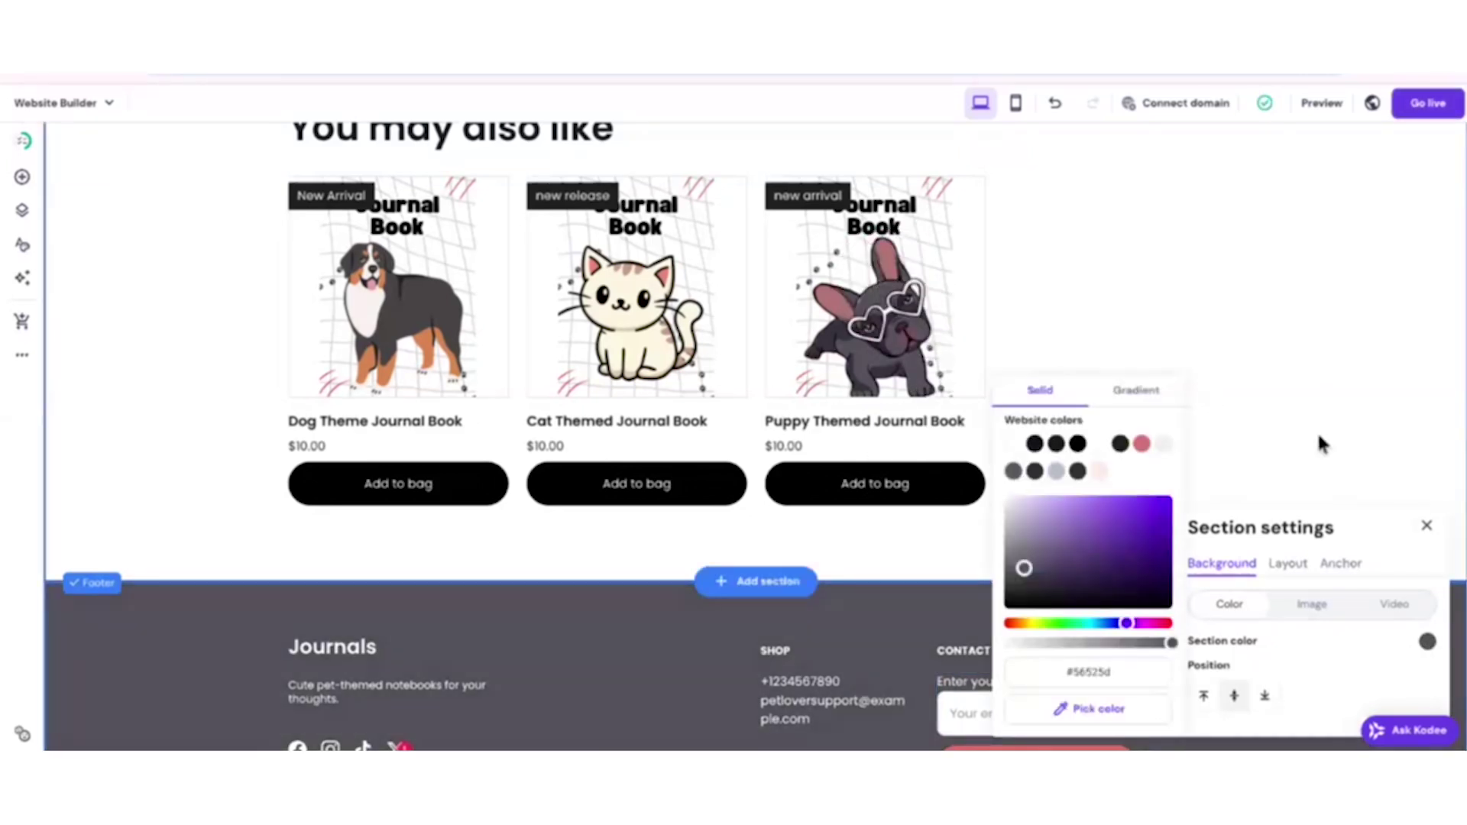
left_click(1426, 527)
- Remove the row of social media icons from the footer
scroll(547, 663, "down", 2)
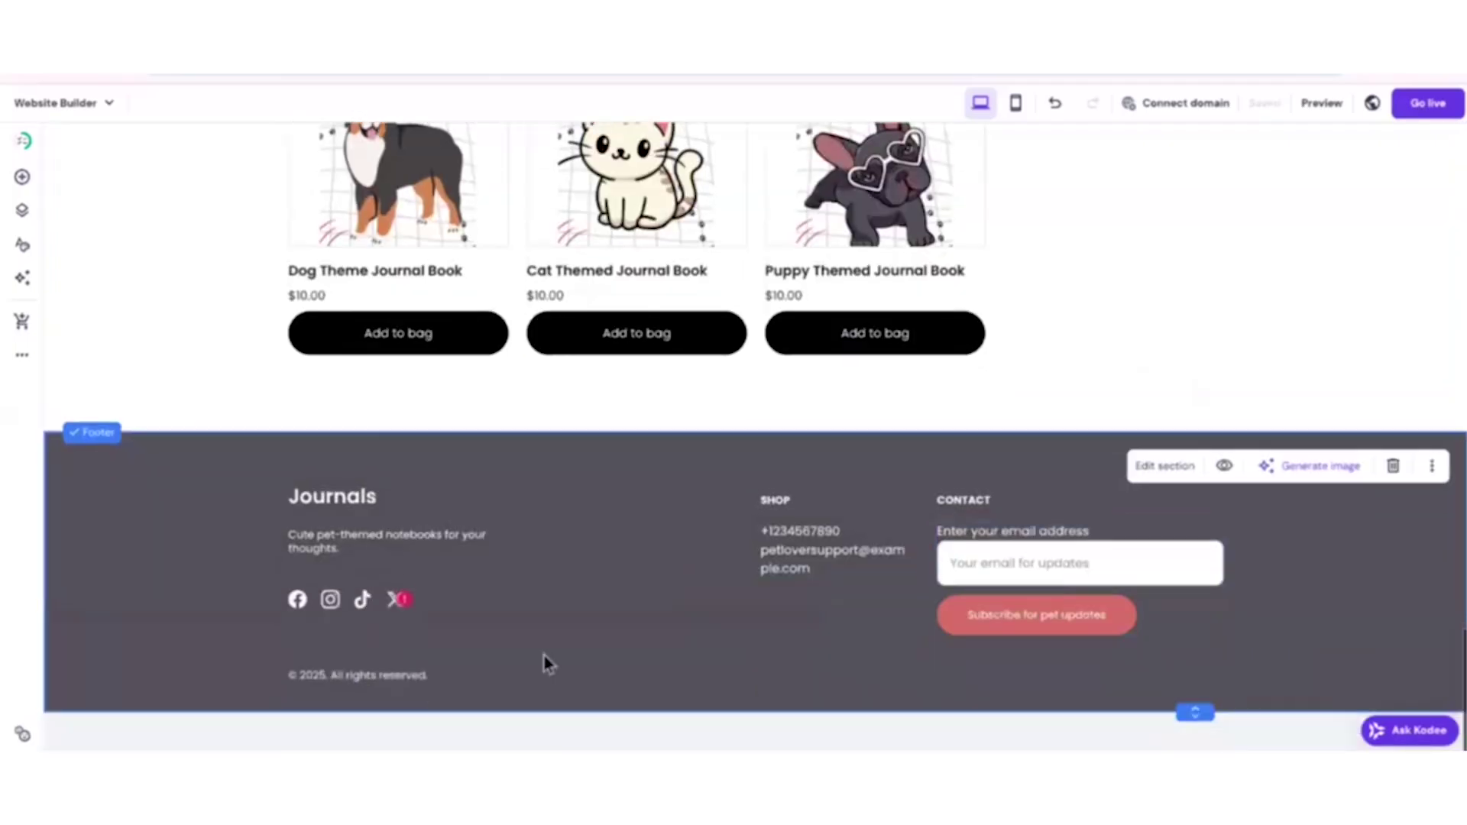
left_click(337, 605)
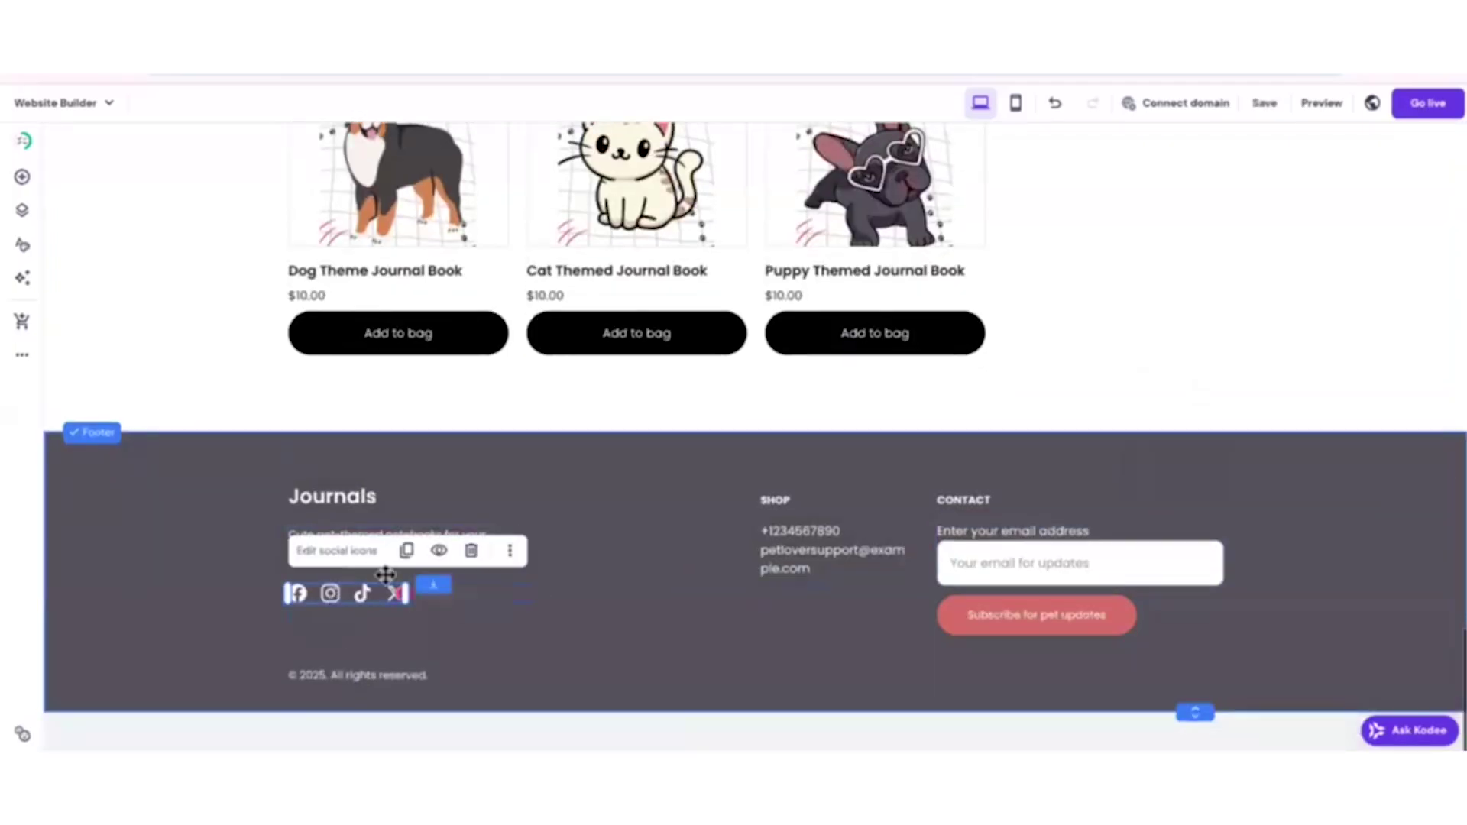
left_click(439, 550)
- Delete the support e-mail, the phone number and the SHOP heading from the footer
left_click(800, 556)
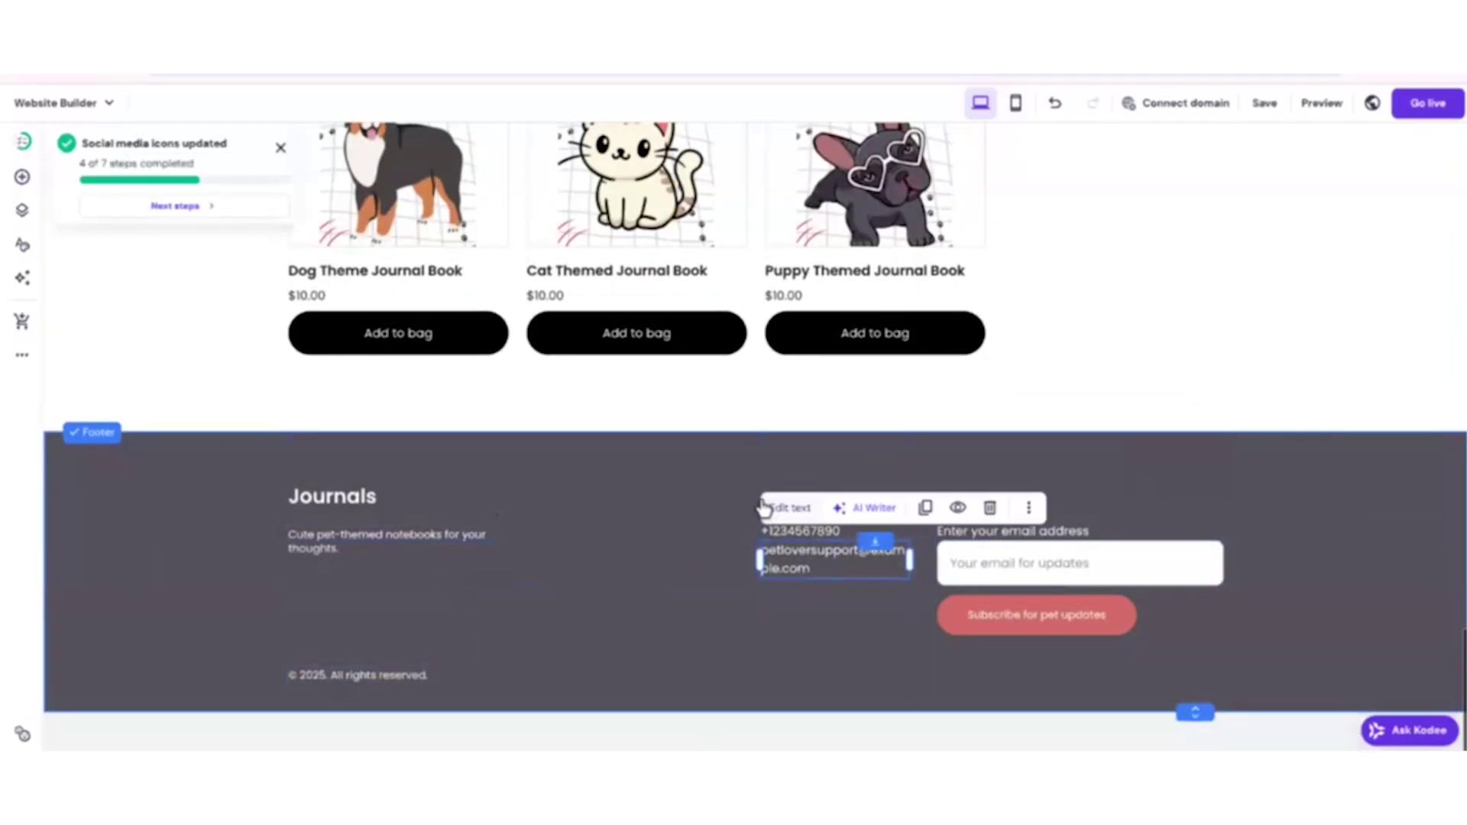
left_click(990, 508)
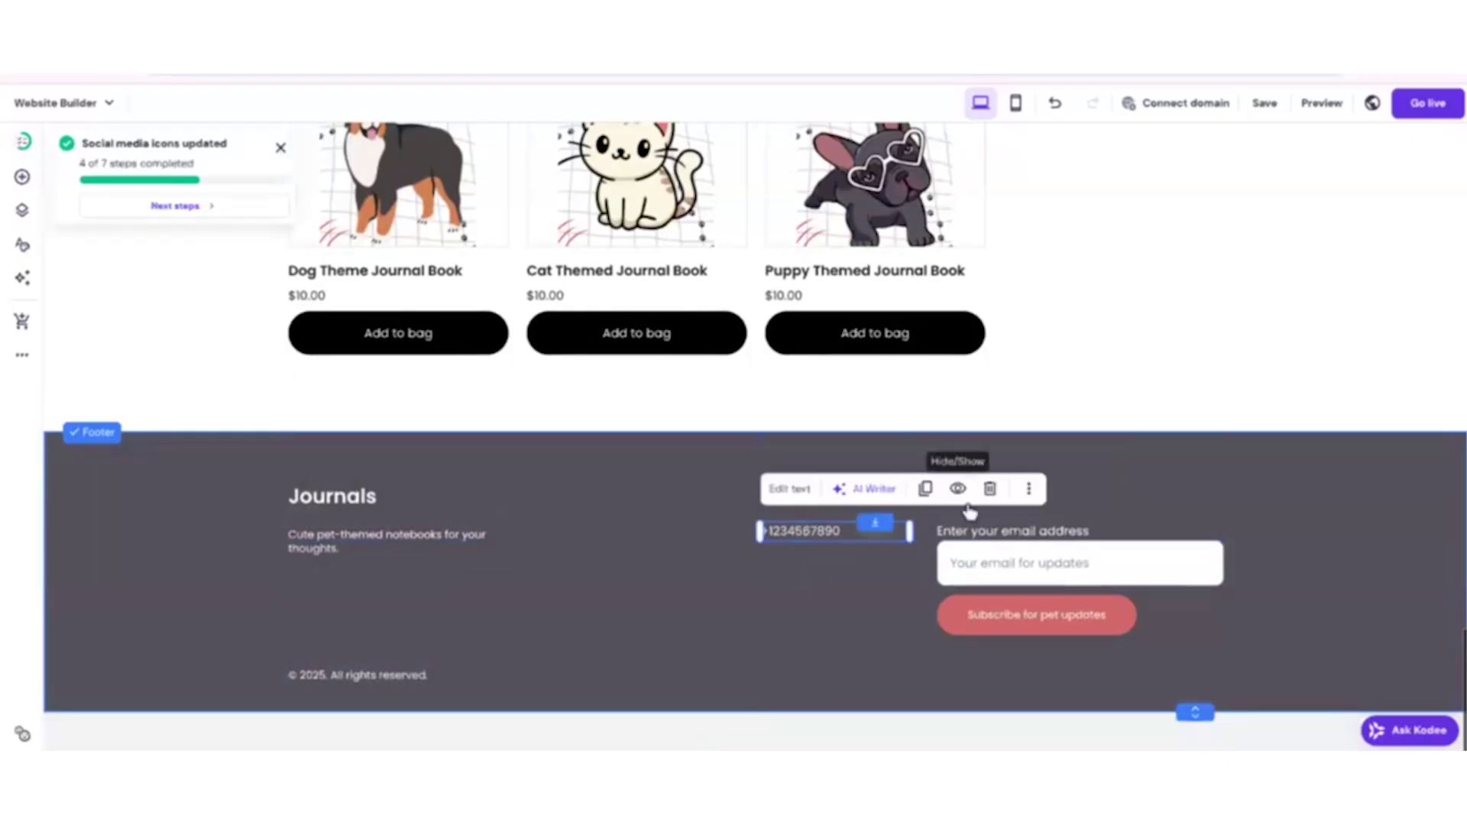
left_click(989, 491)
left_click(765, 498)
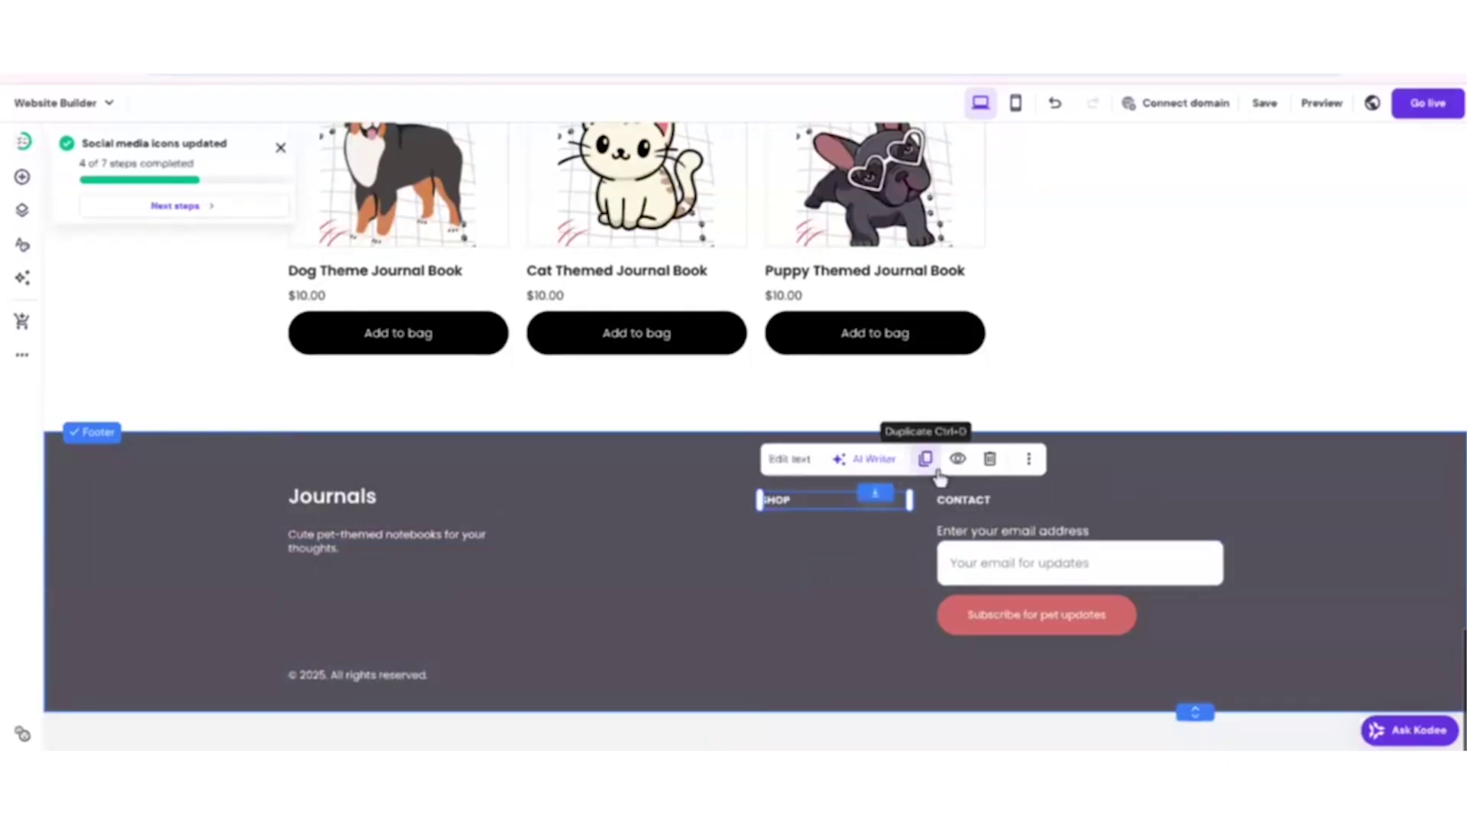
left_click(989, 459)
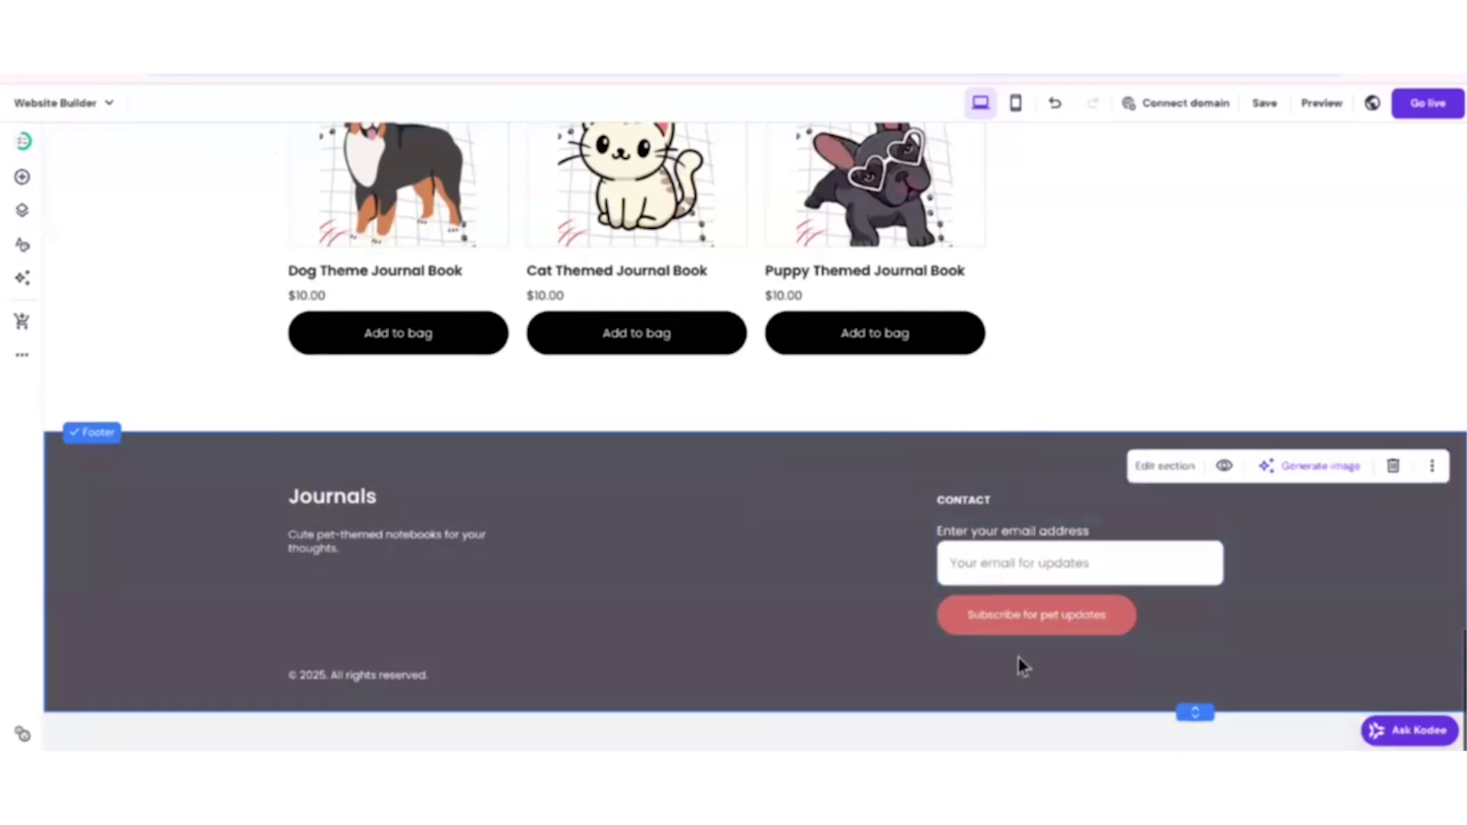
- Change the footer subscription form's button text to "Subscribe for new journals" and save the website
left_click(947, 629)
left_click(955, 631)
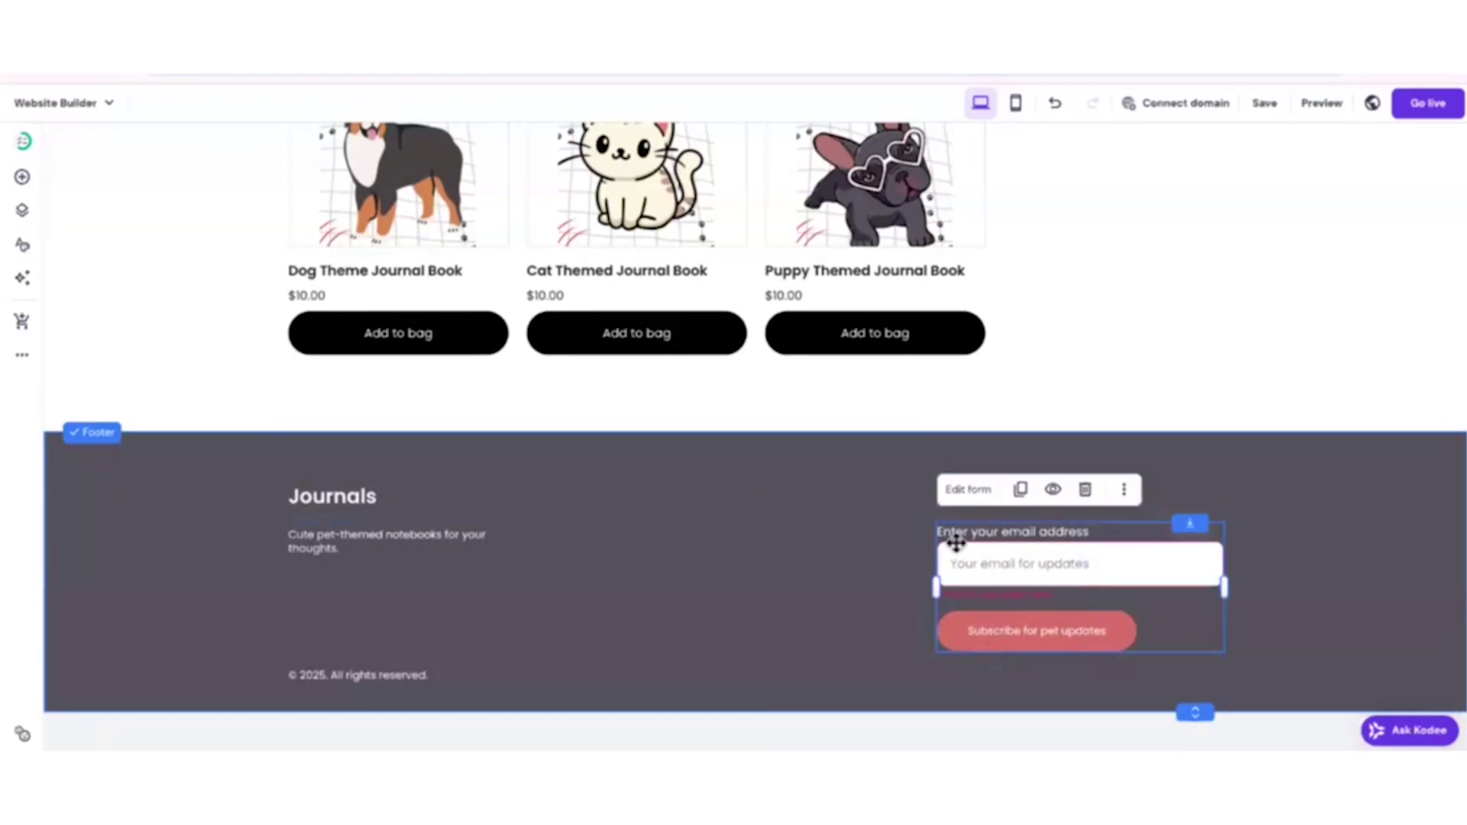
left_click(1373, 105)
mouse_move(1249, 107)
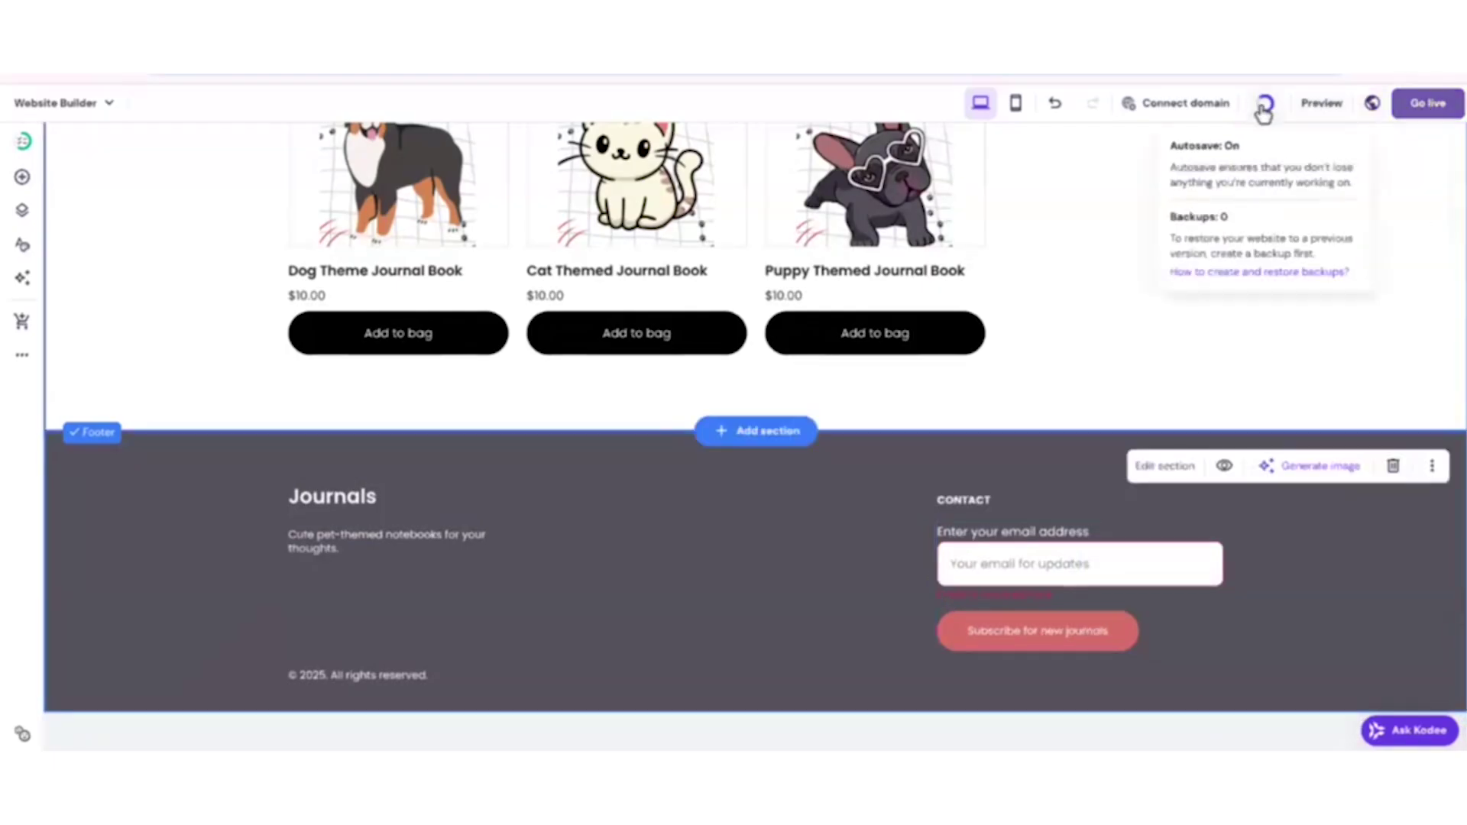
- Open the website in preview mode and examine the home page from the hero section down to You may also like
scroll(1318, 312, "down", 10)
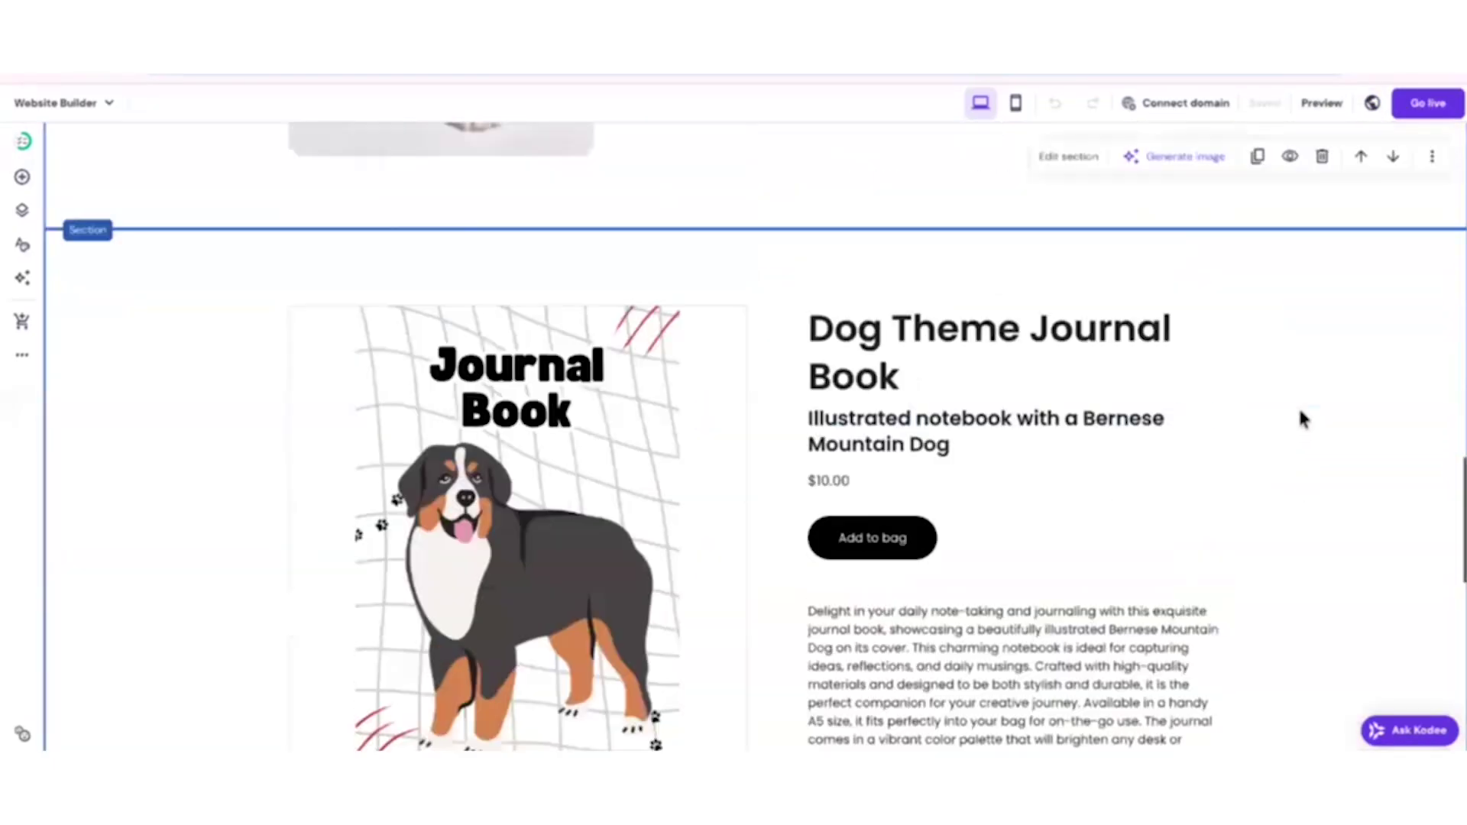
scroll(1291, 427, "down", 10)
scroll(1294, 451, "up", 5)
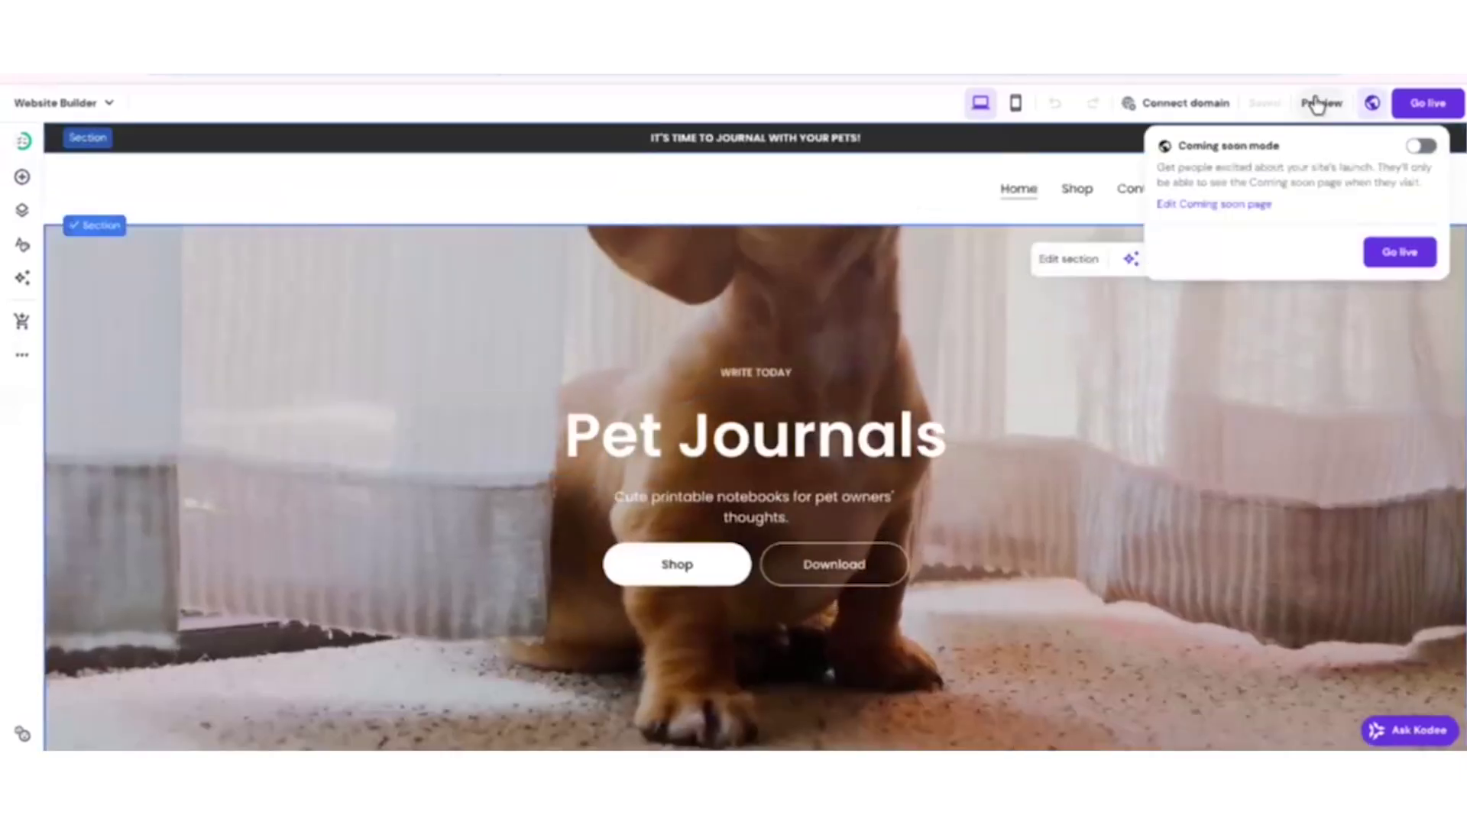
left_click(1326, 102)
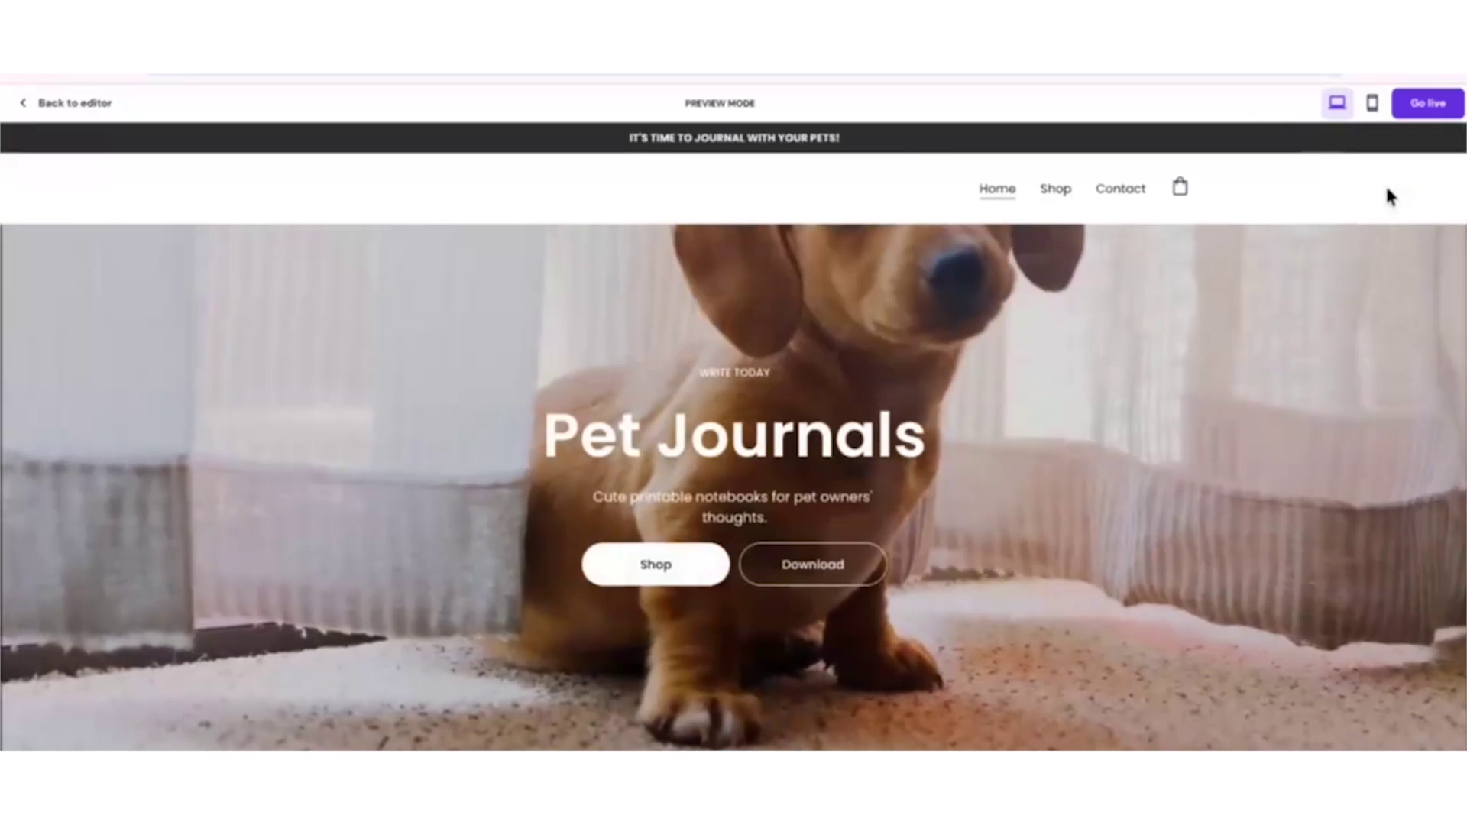
scroll(1384, 200, "down", 2)
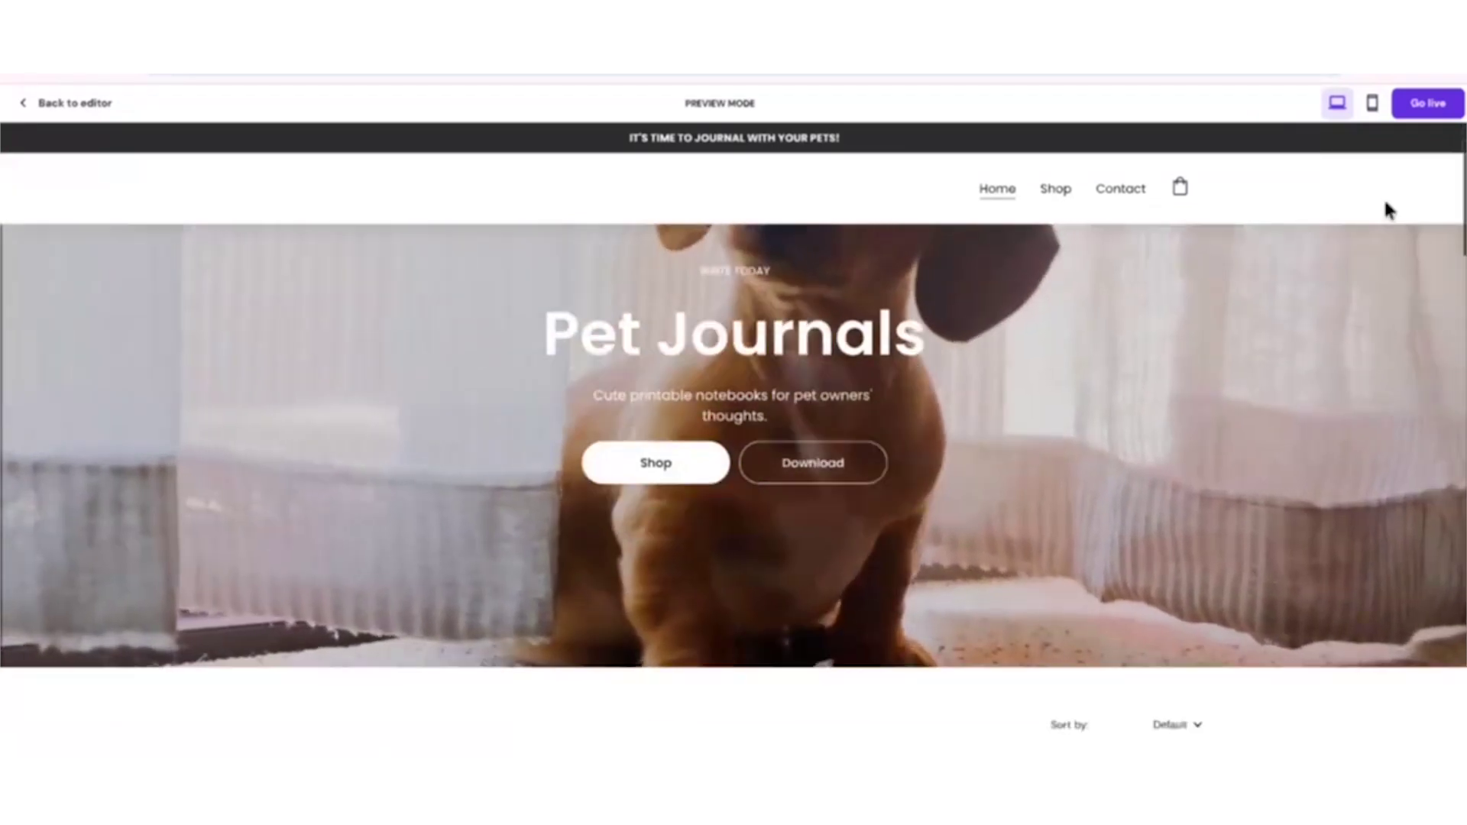
scroll(1384, 209, "down", 6)
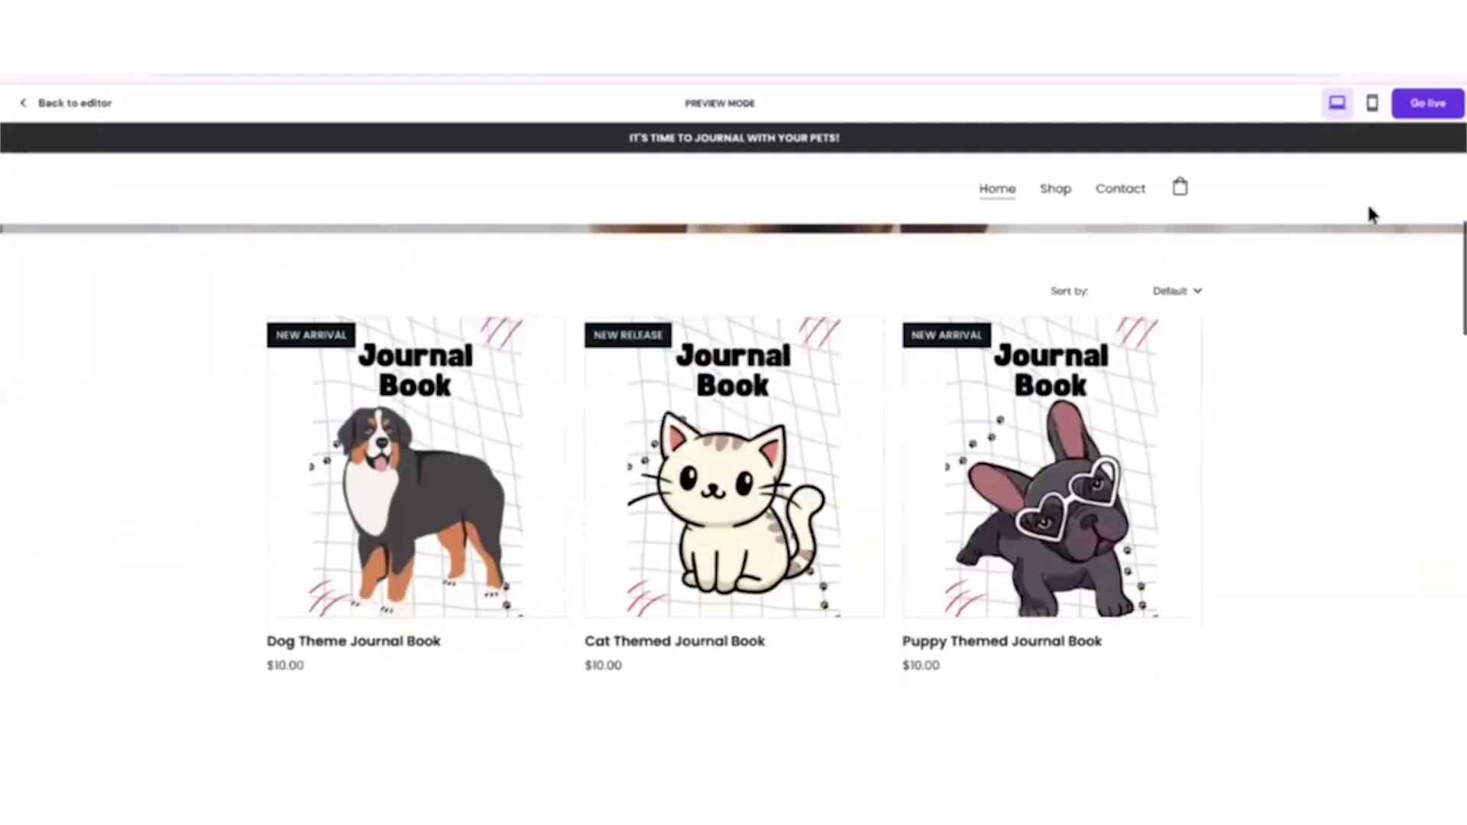
scroll(1365, 207, "down", 7)
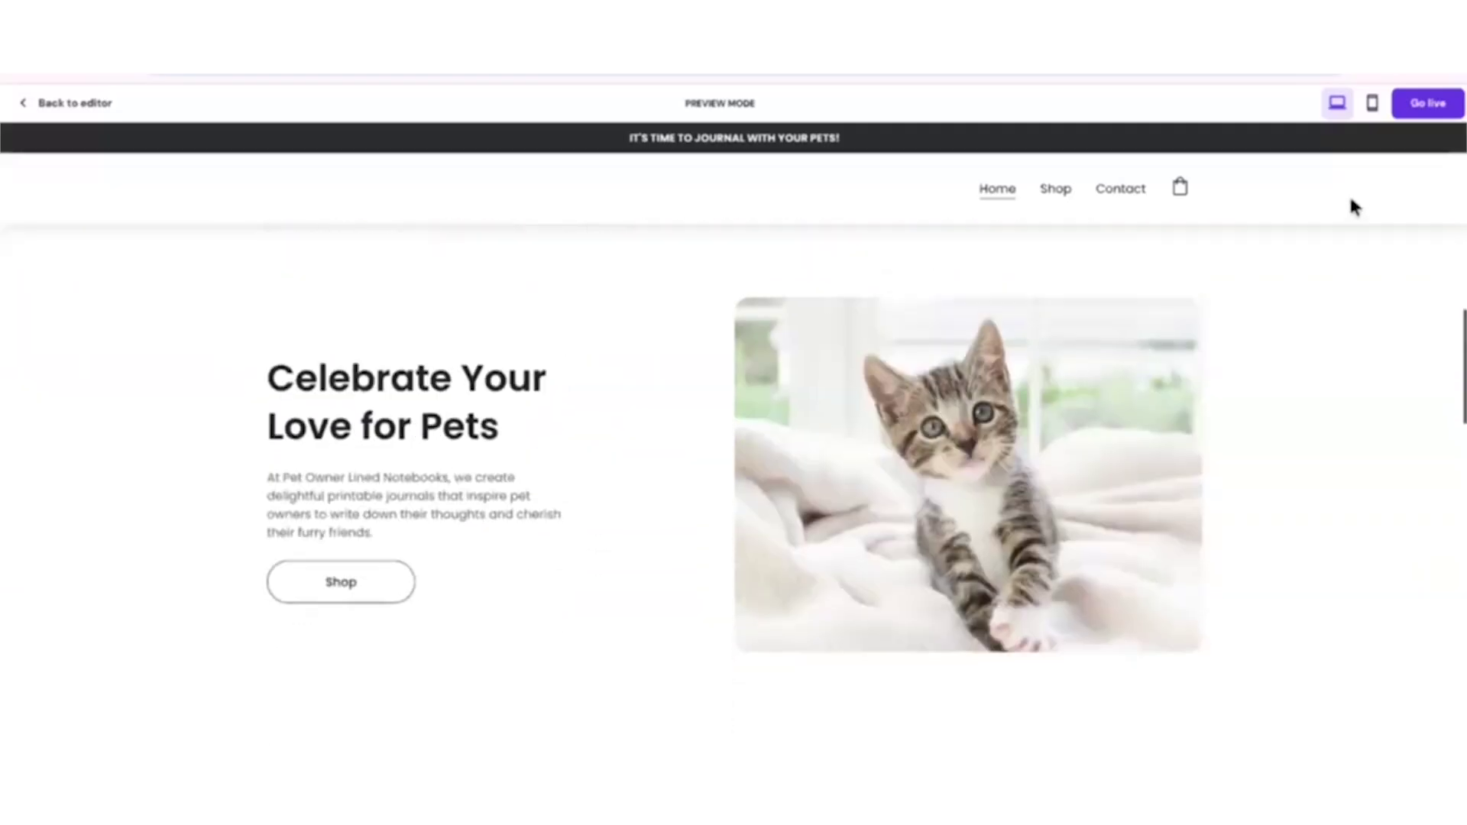
scroll(1352, 394, "down", 12)
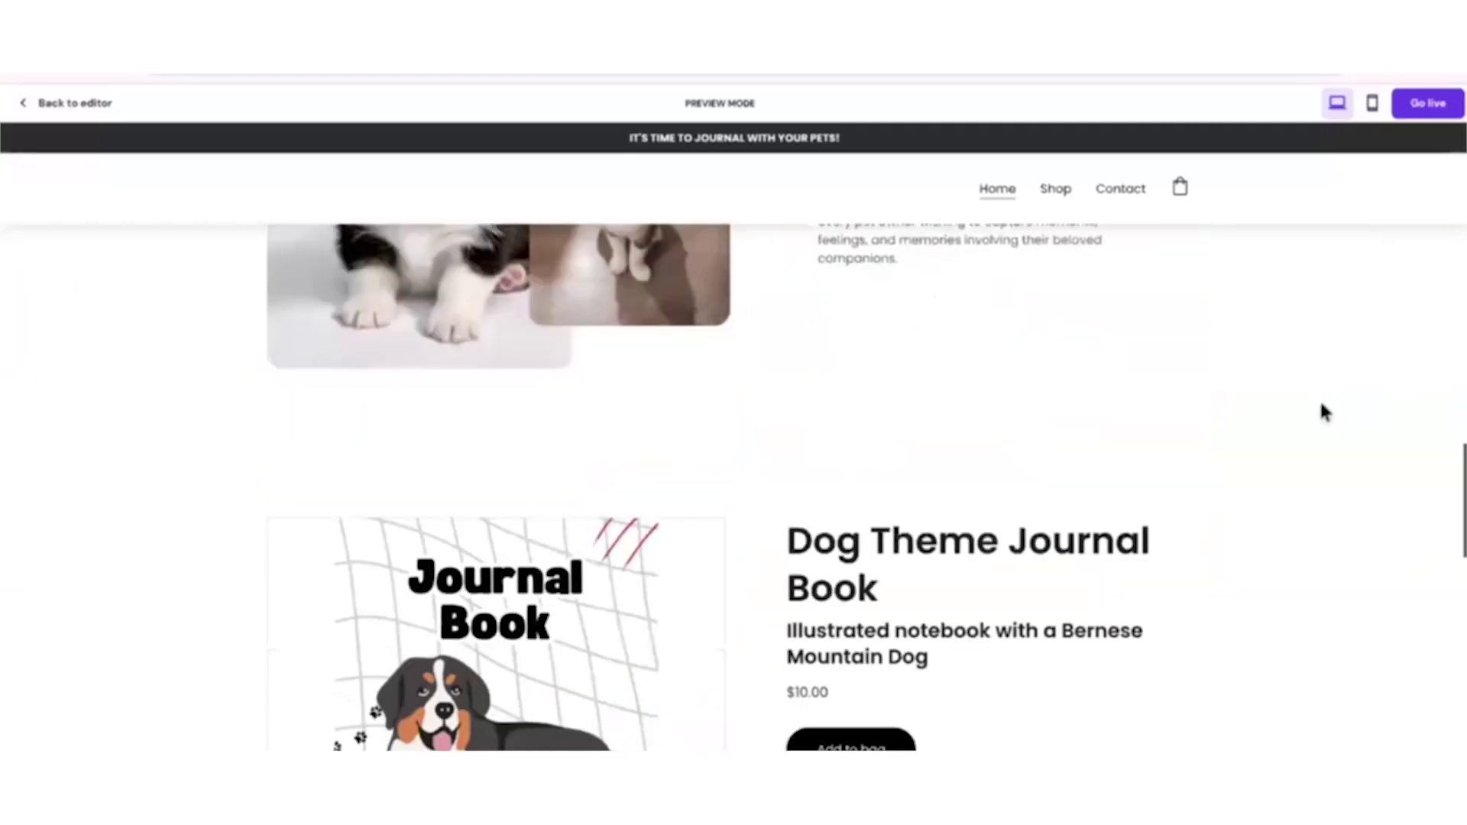
scroll(1314, 407, "down", 10)
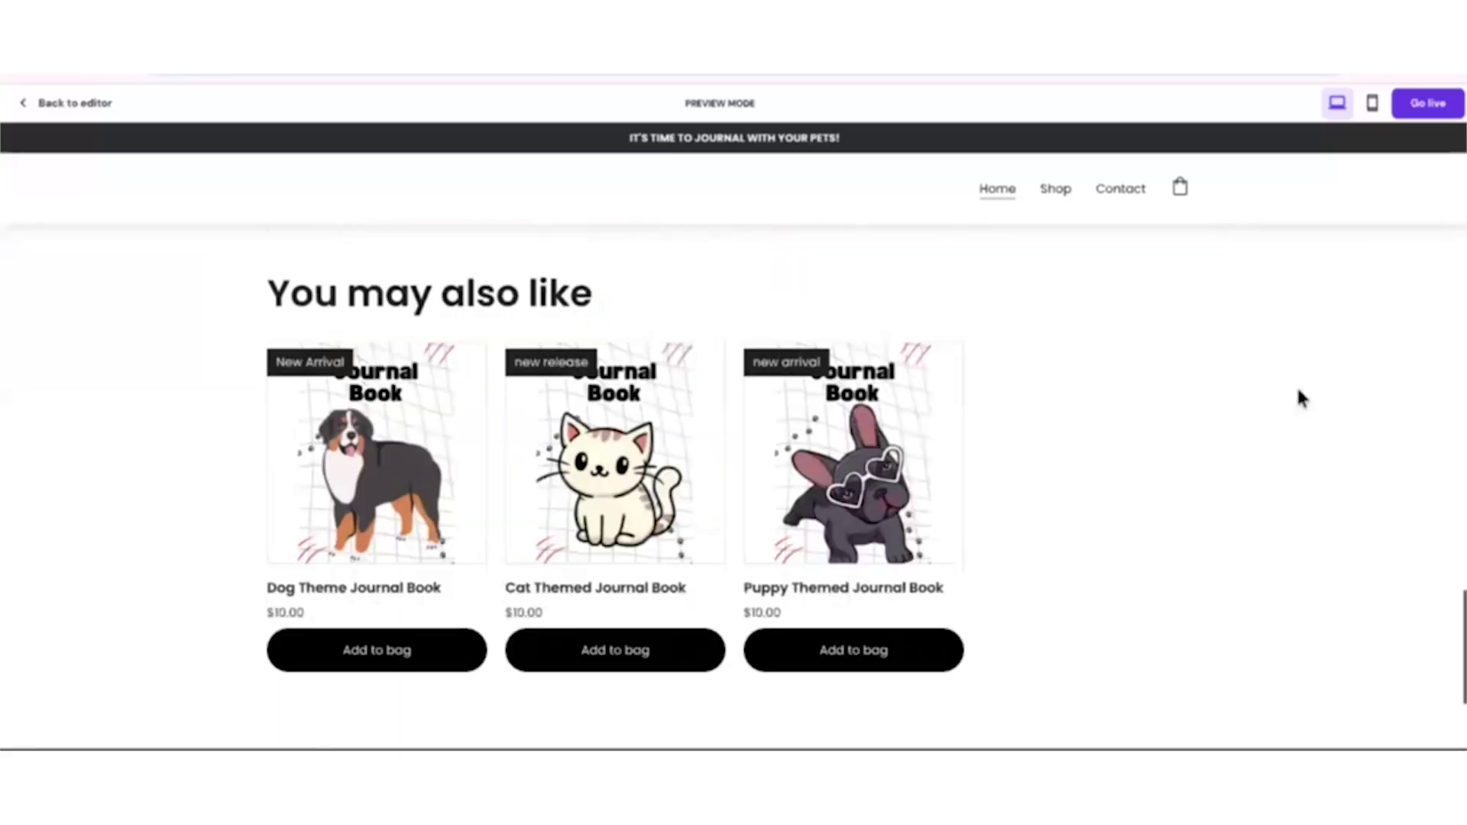
- Review the previewed home page again, checking the hero banner, product listings, pet and journal sections, and the footer with its subscription form
scroll(1295, 403, "up", 9)
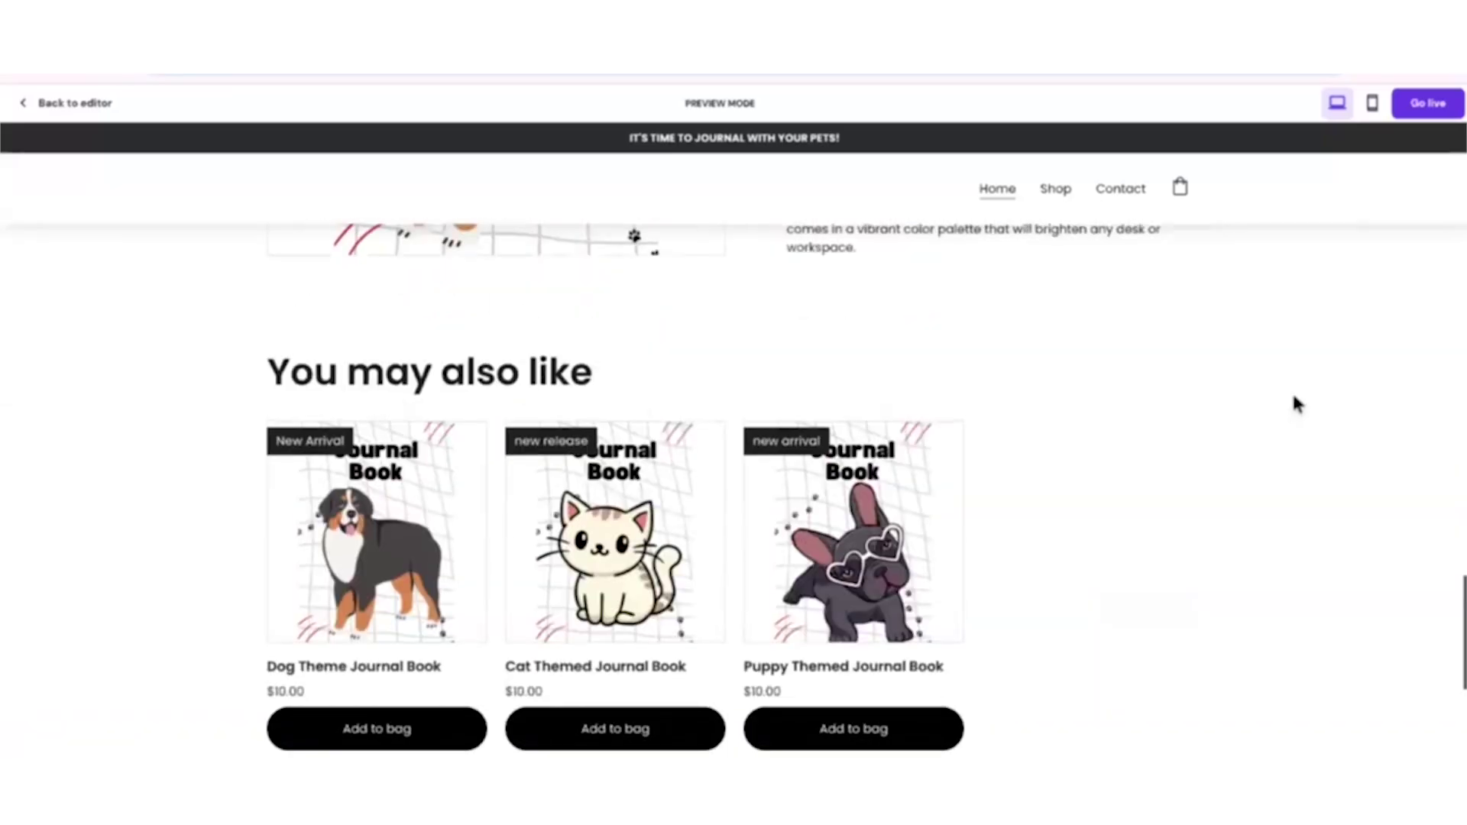
scroll(1291, 409, "up", 10)
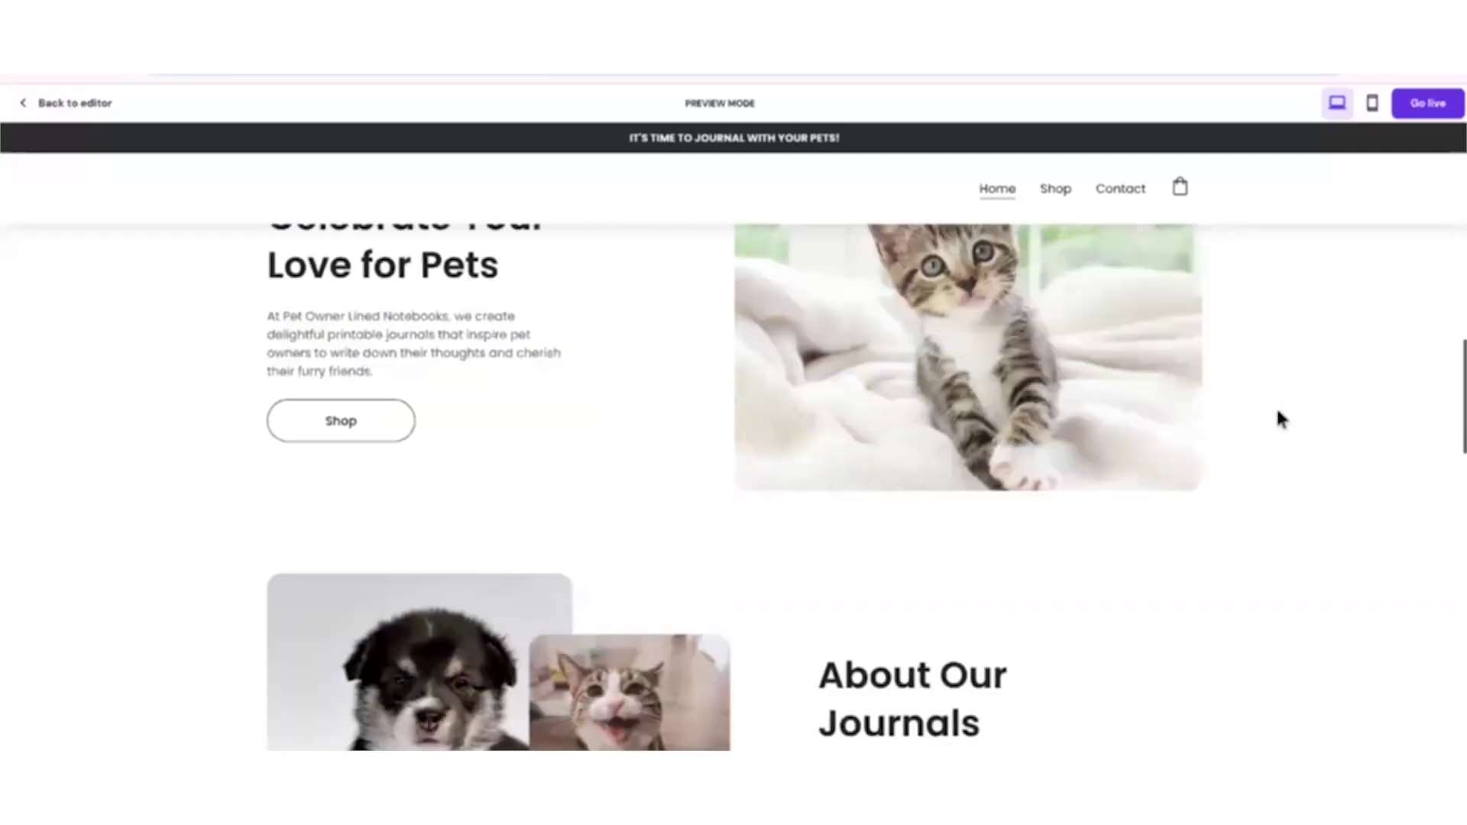
scroll(1279, 420, "up", 9)
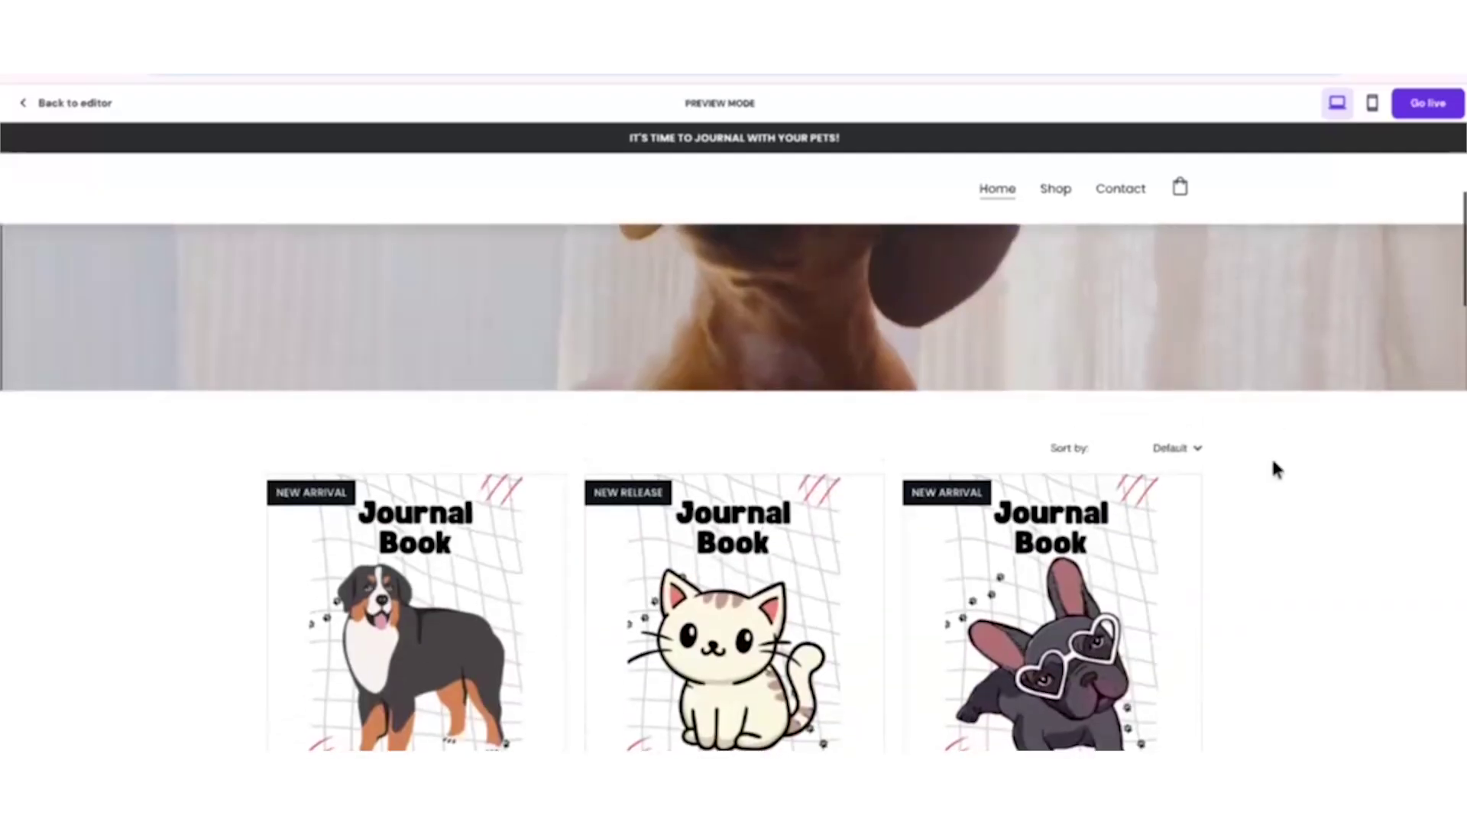
scroll(1259, 470, "down", 8)
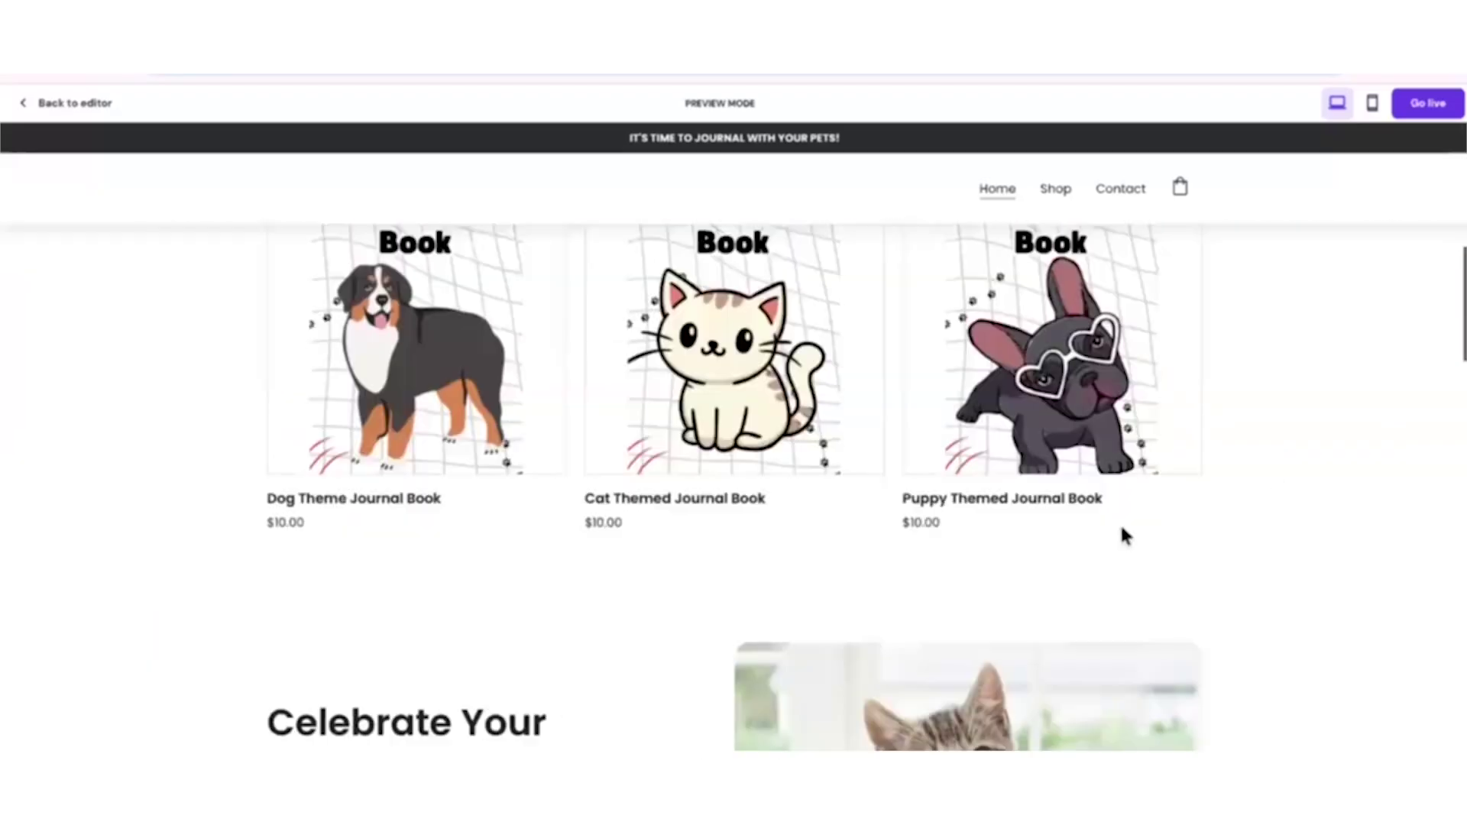
scroll(1221, 441, "up", 8)
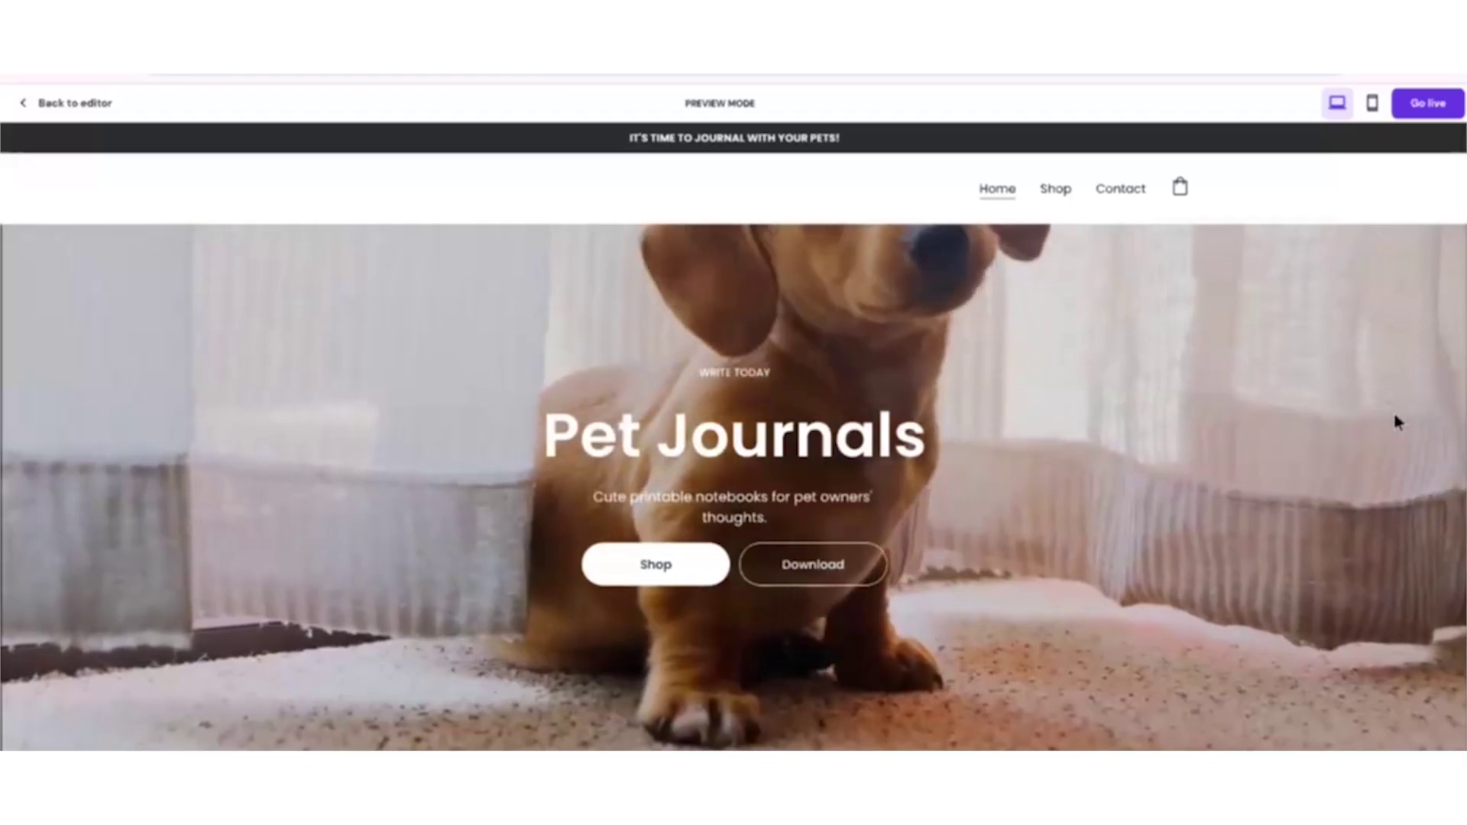
scroll(1267, 436, "down", 10)
scroll(1189, 463, "down", 12)
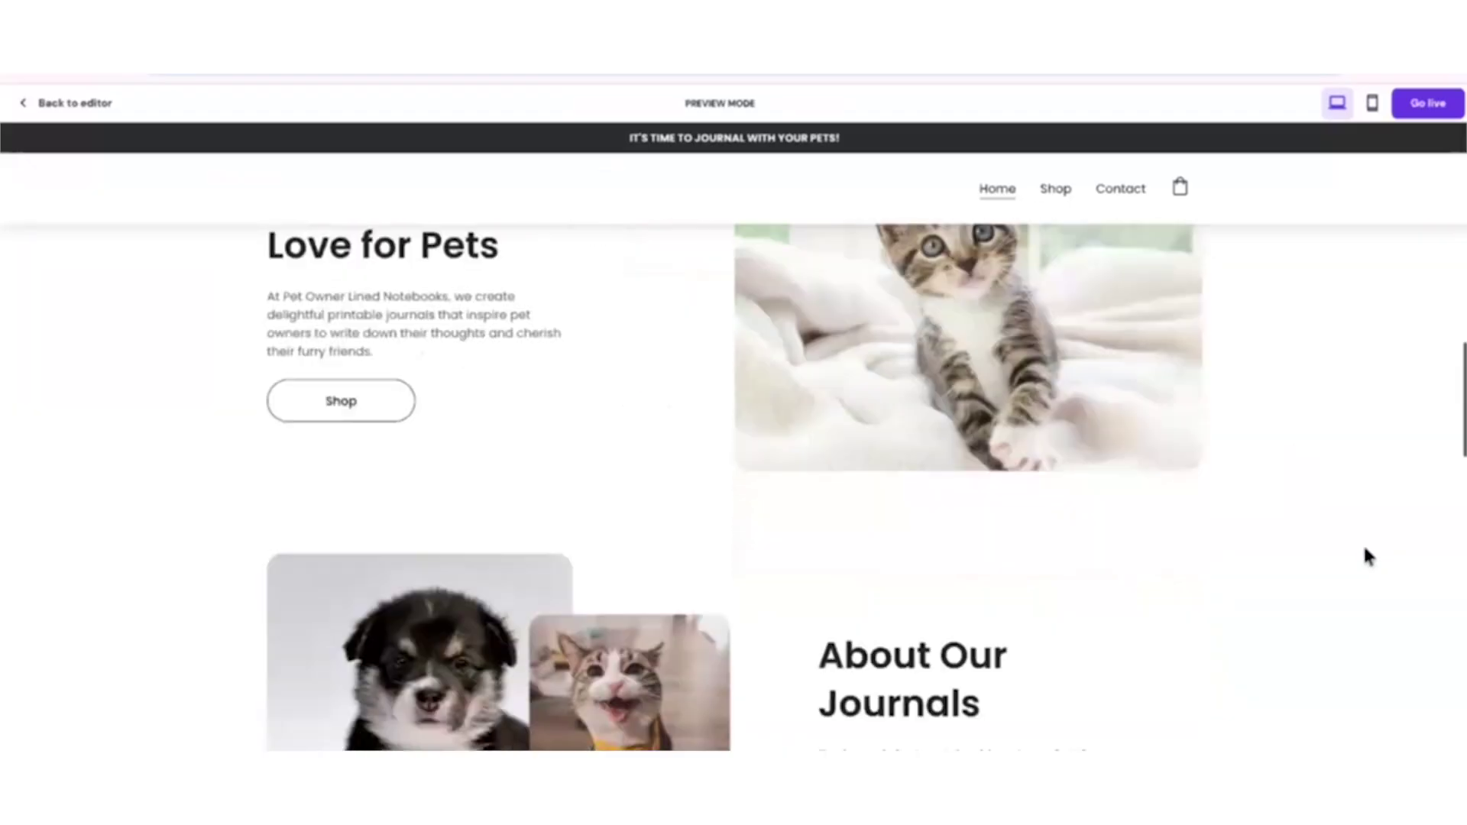
scroll(1253, 527, "down", 10)
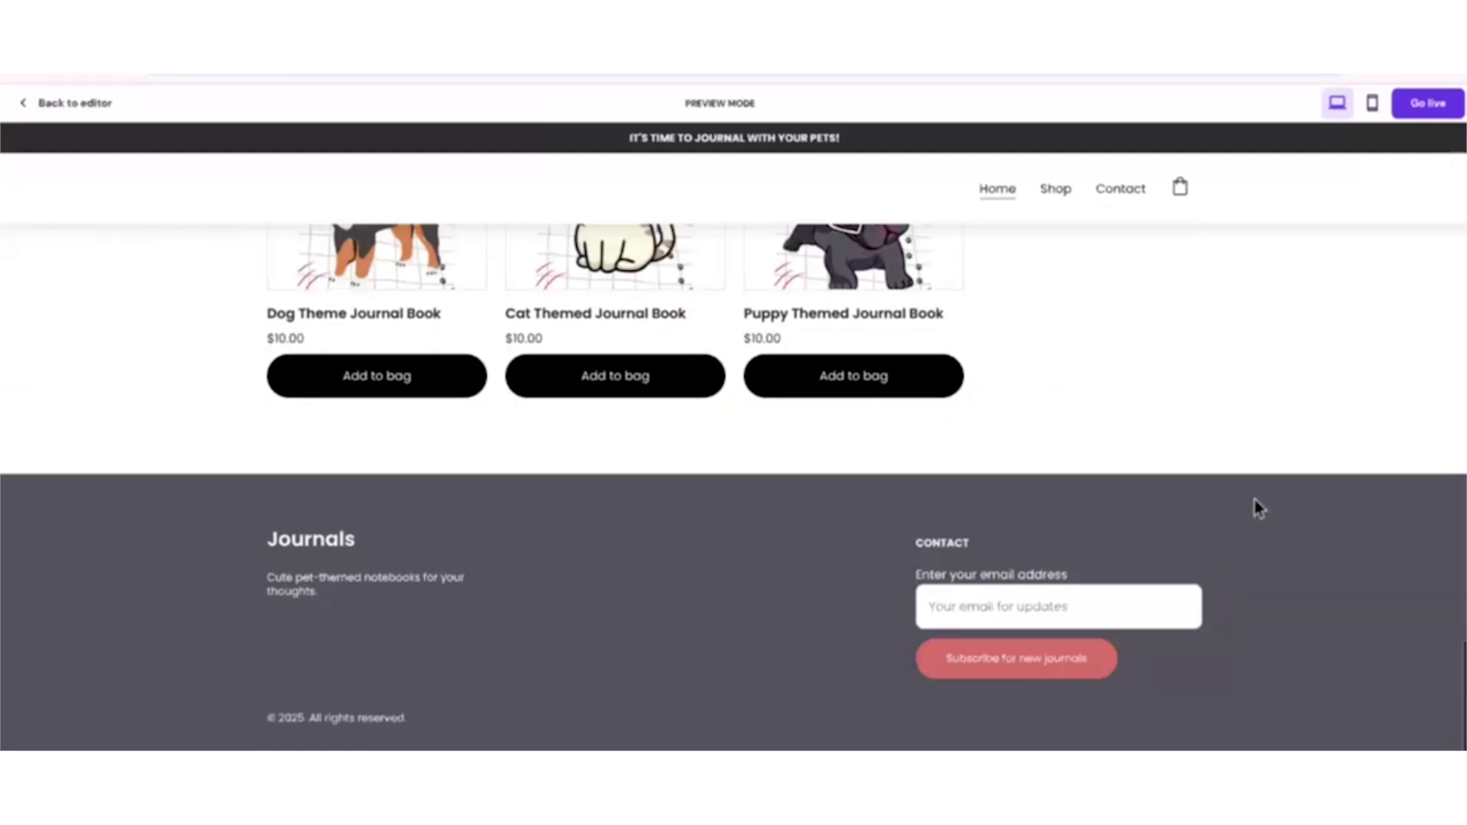
scroll(1255, 500, "up", 15)
scroll(1245, 502, "up", 15)
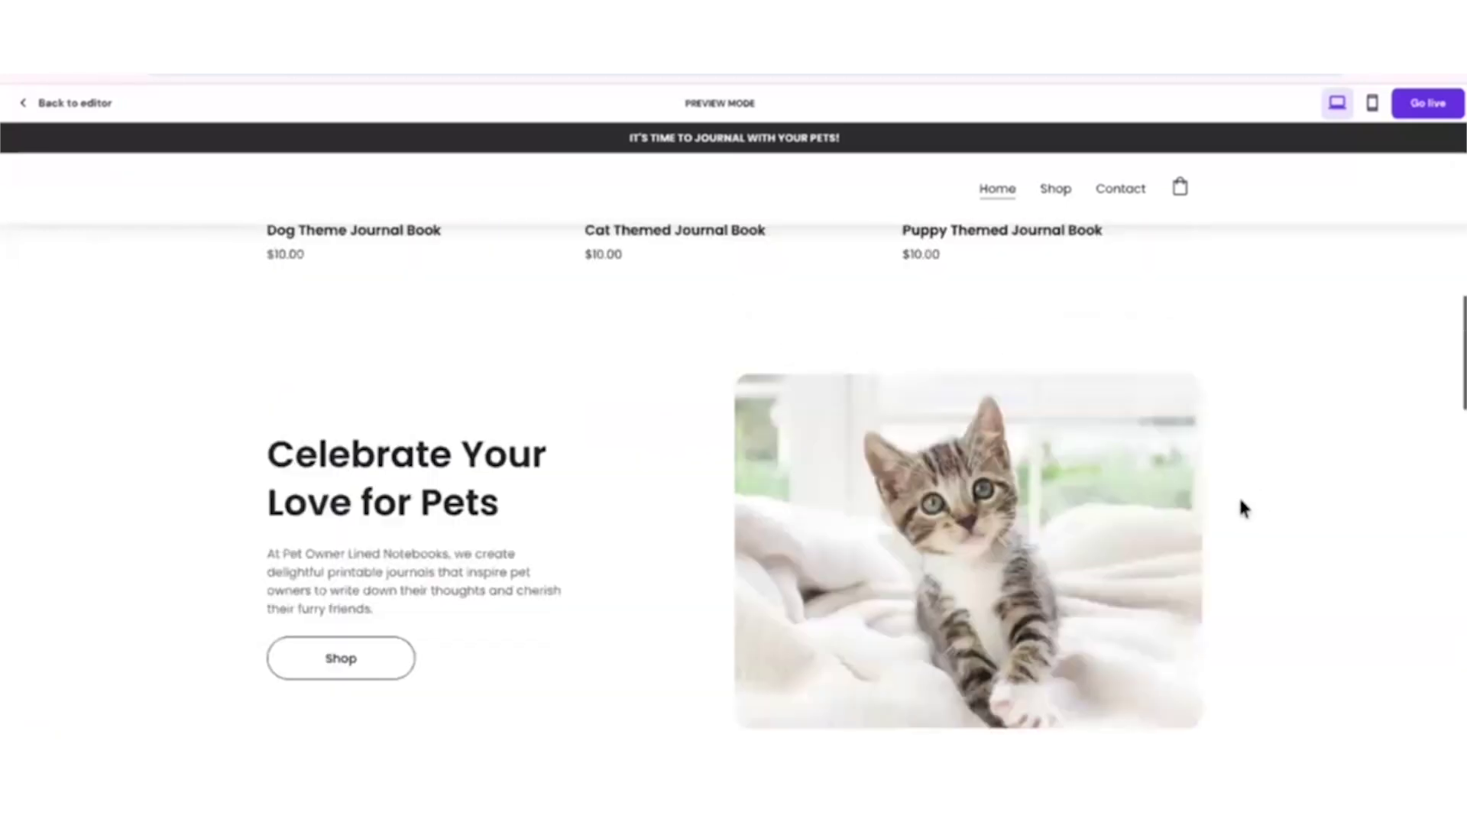